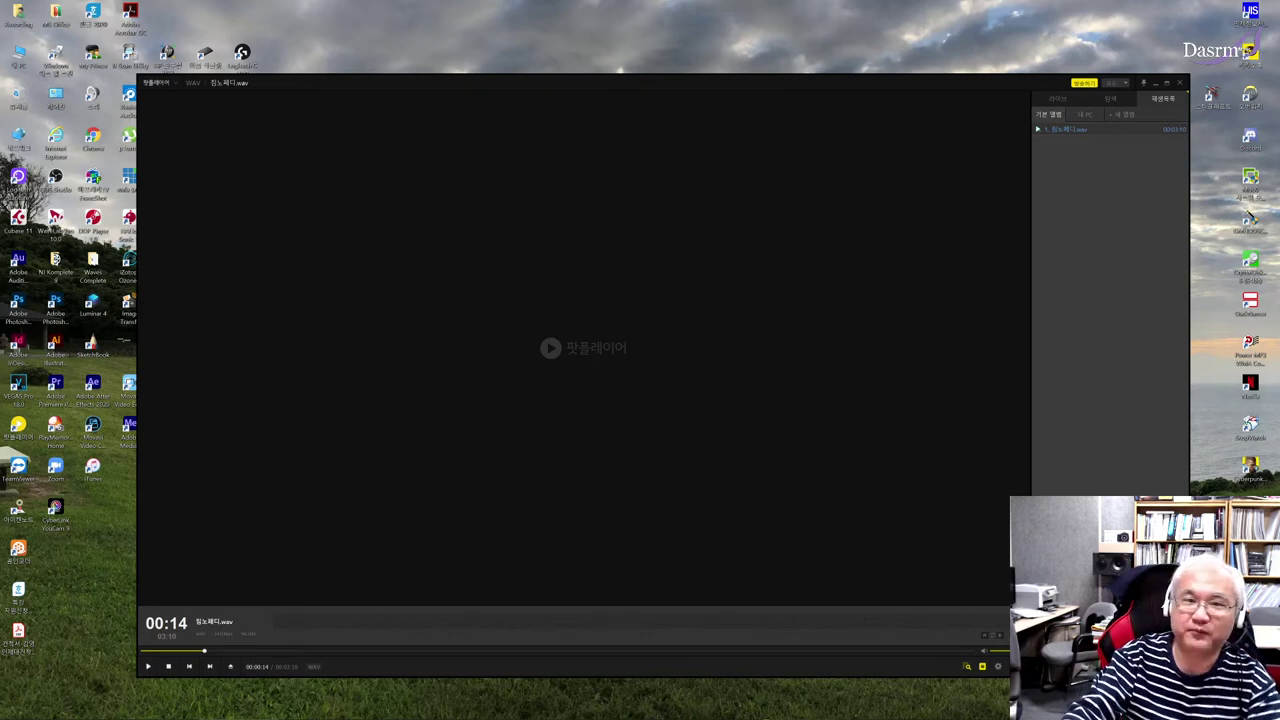
Close the media player and import 짐노페디.wav into the Cubase Pro project as a new audio track starting at bar 1
{"action": "left_click", "coordinate": [1180, 82]}
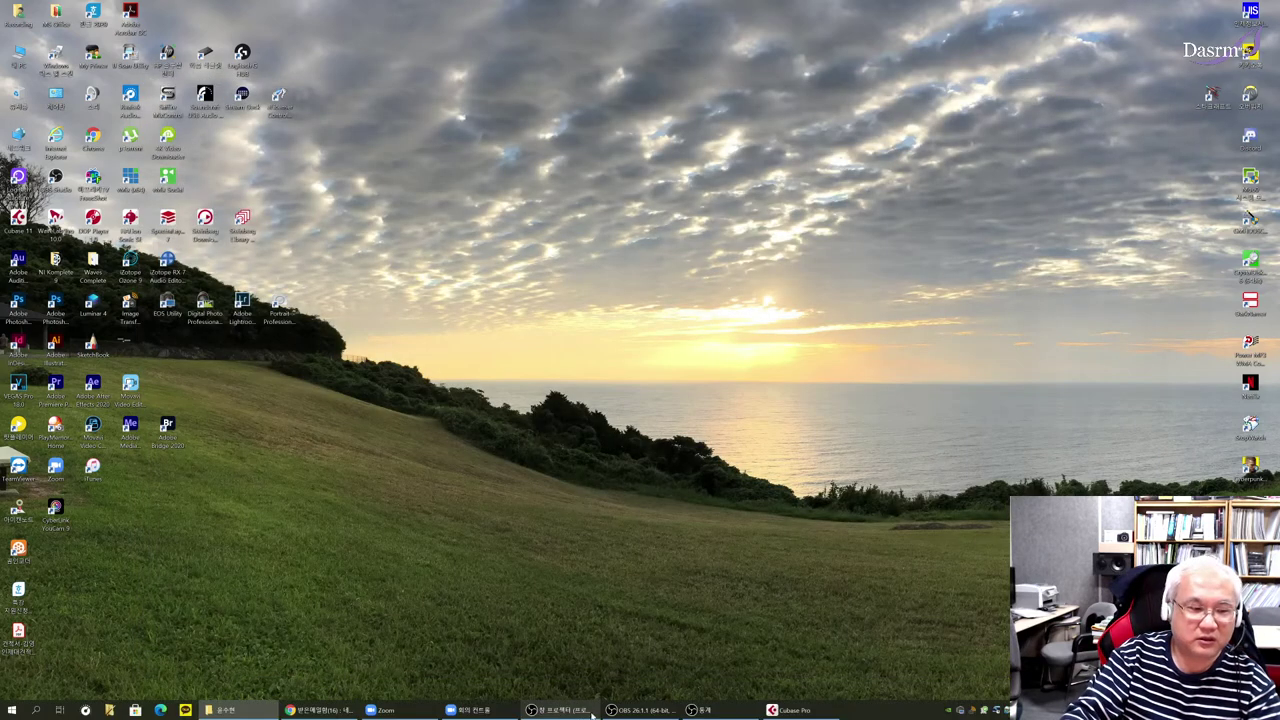
{"action": "left_click", "coordinate": [795, 710]}
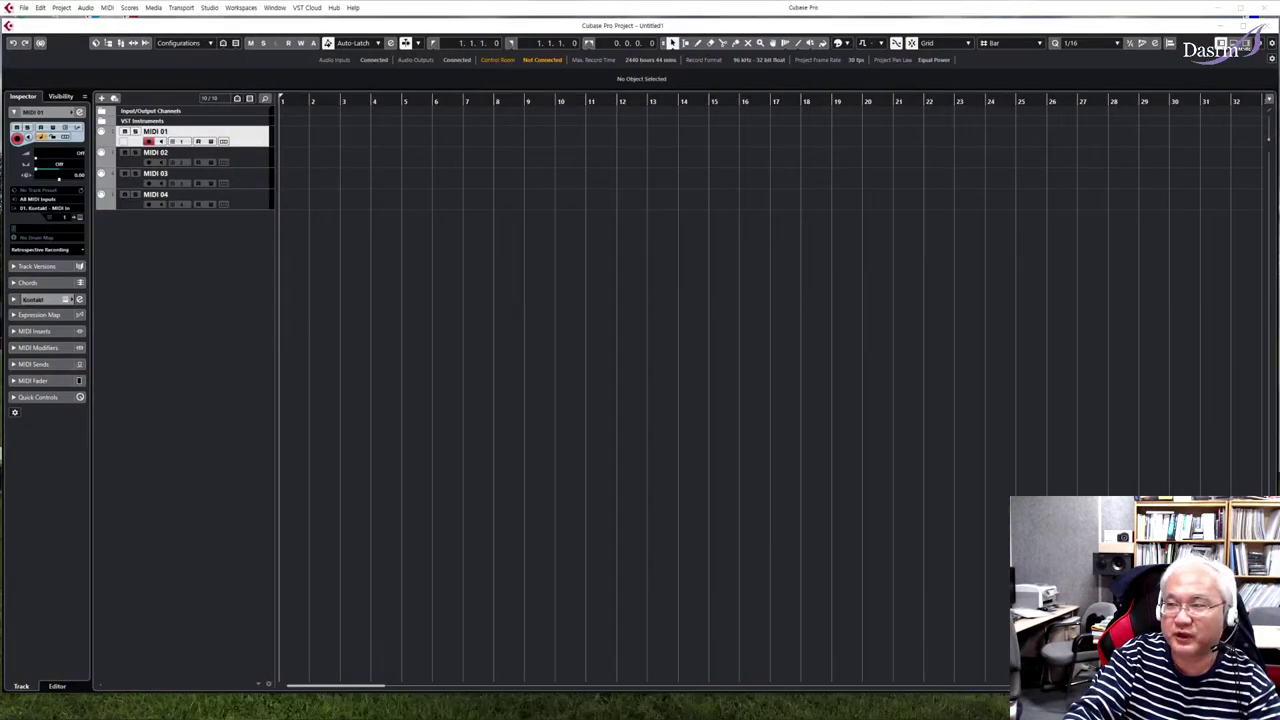
{"action": "left_click_drag", "start_coordinate": [1143, 304], "coordinate": [291, 239]}
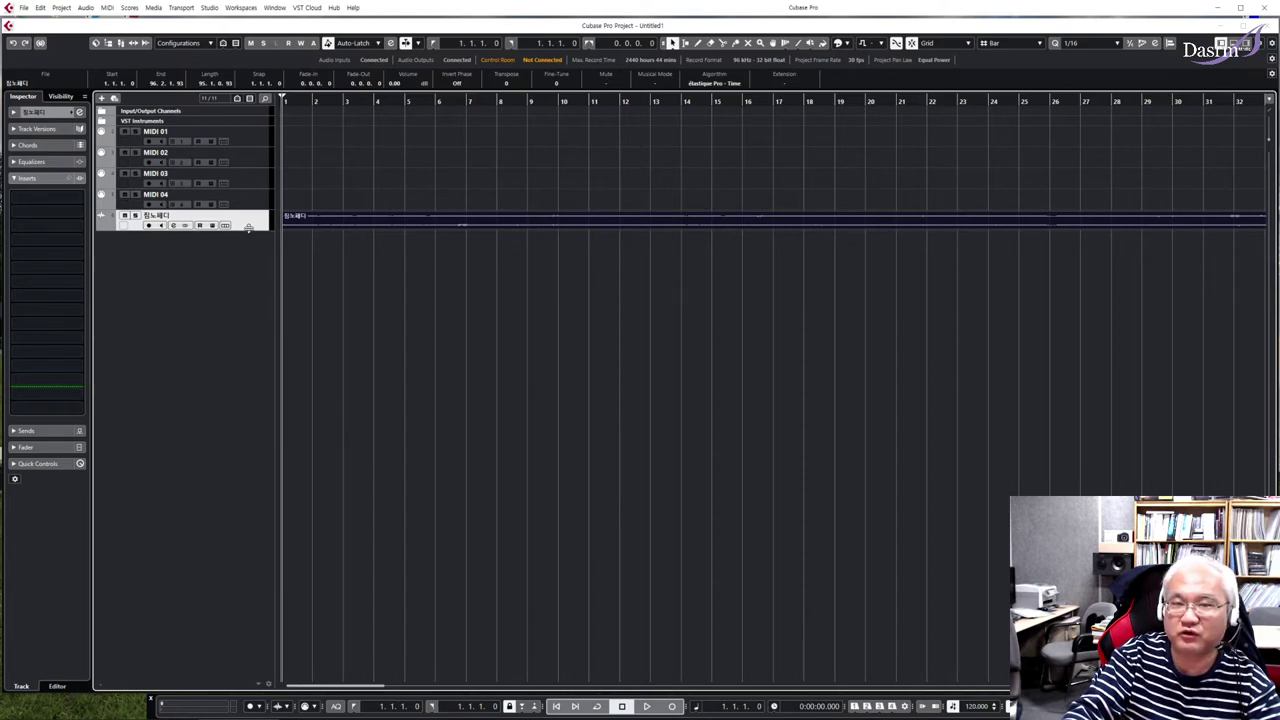
Enlarge the 짐노페디 audio track's height and fit the whole clip within the visible timeline
{"action": "left_click_drag", "start_coordinate": [248, 226], "coordinate": [238, 327]}
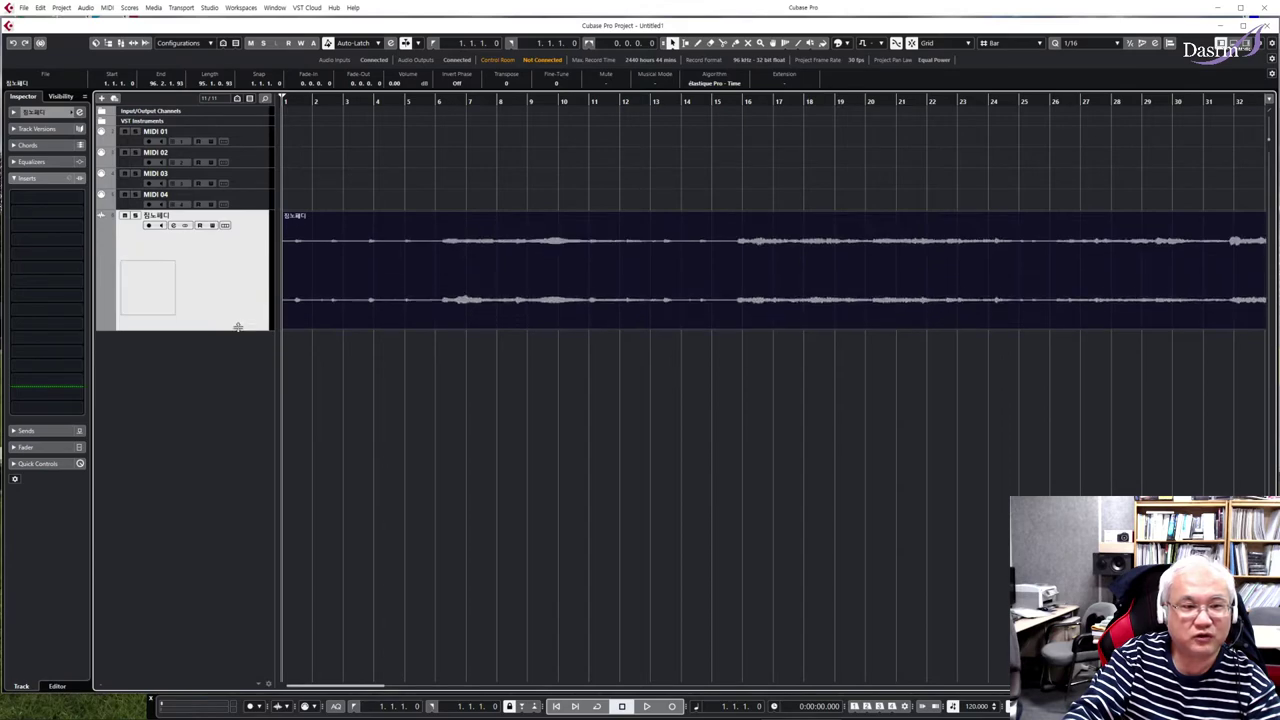
{"action": "left_click", "coordinate": [455, 380]}
{"action": "key", "text": "g"}
{"action": "key", "text": "g"}
{"action": "key", "text": "g"}
{"action": "key", "text": "g"}
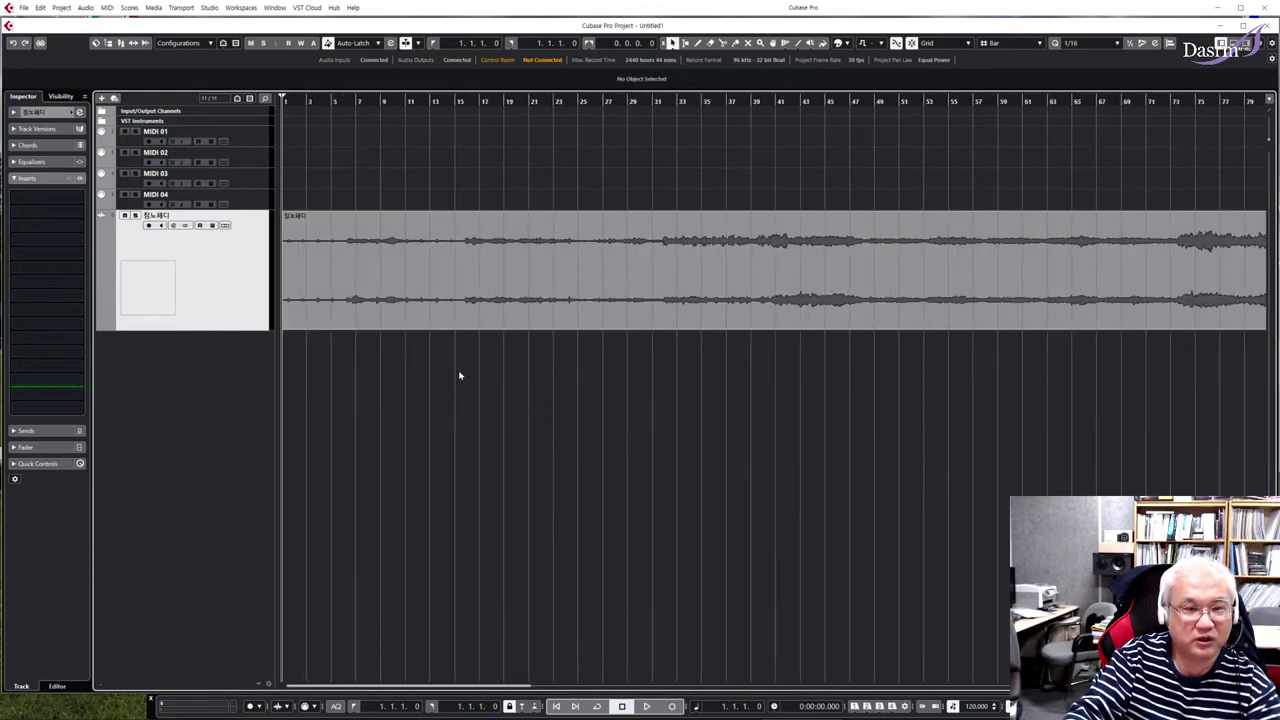
{"action": "key", "text": "h"}
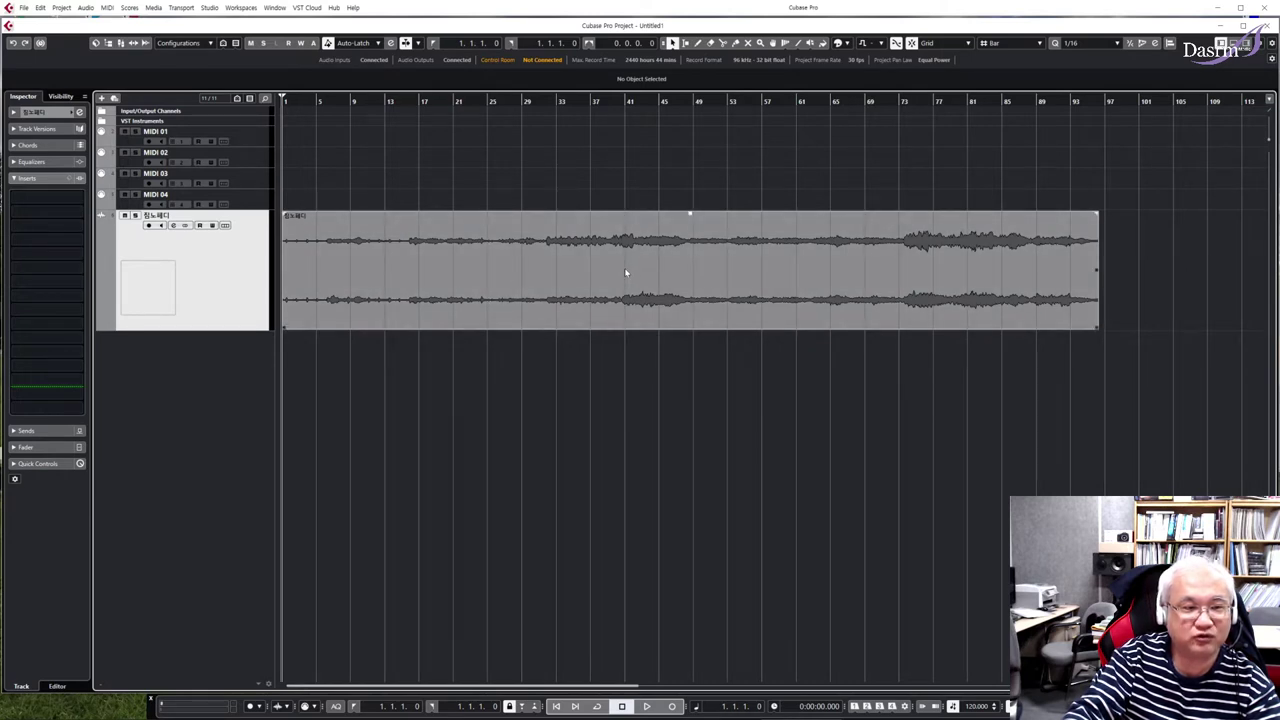
Raise the 짐노페디 clip's volume to about 9.08 dB so its loudest passages stay within the waveform's height
{"action": "left_click_drag", "start_coordinate": [622, 207], "coordinate": [629, 275]}
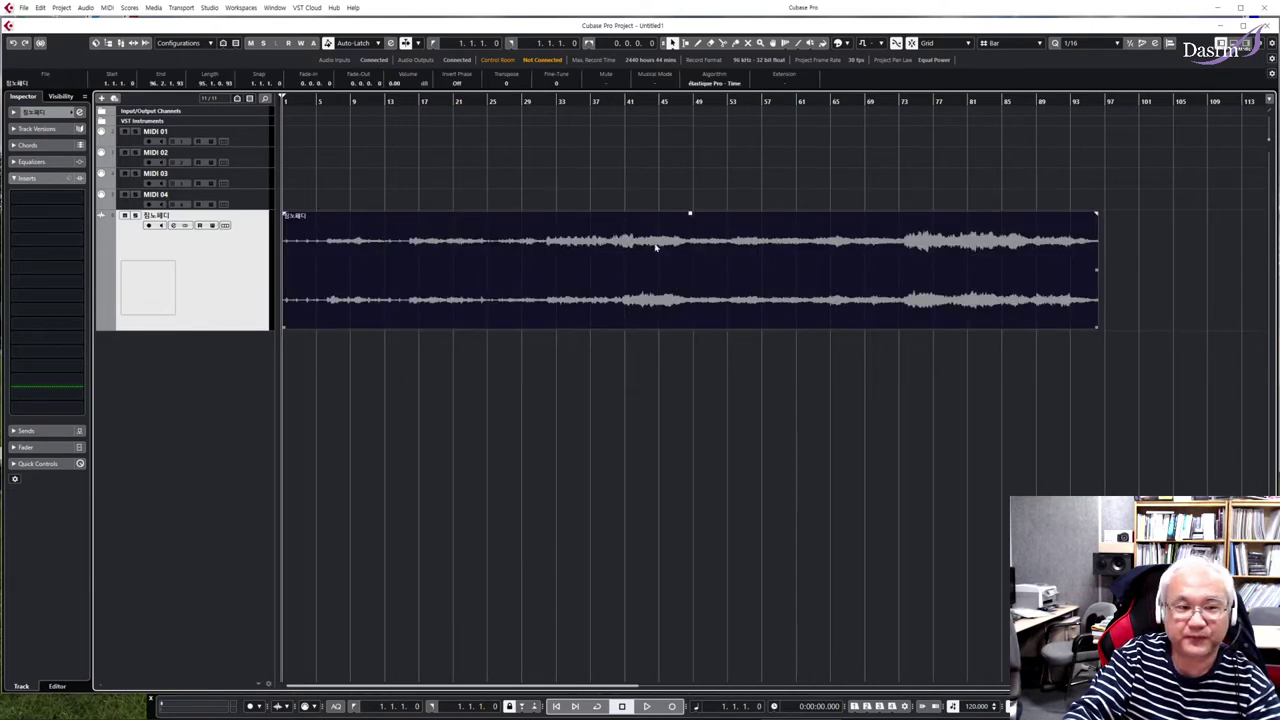
{"action": "left_click_drag", "start_coordinate": [927, 195], "coordinate": [929, 278]}
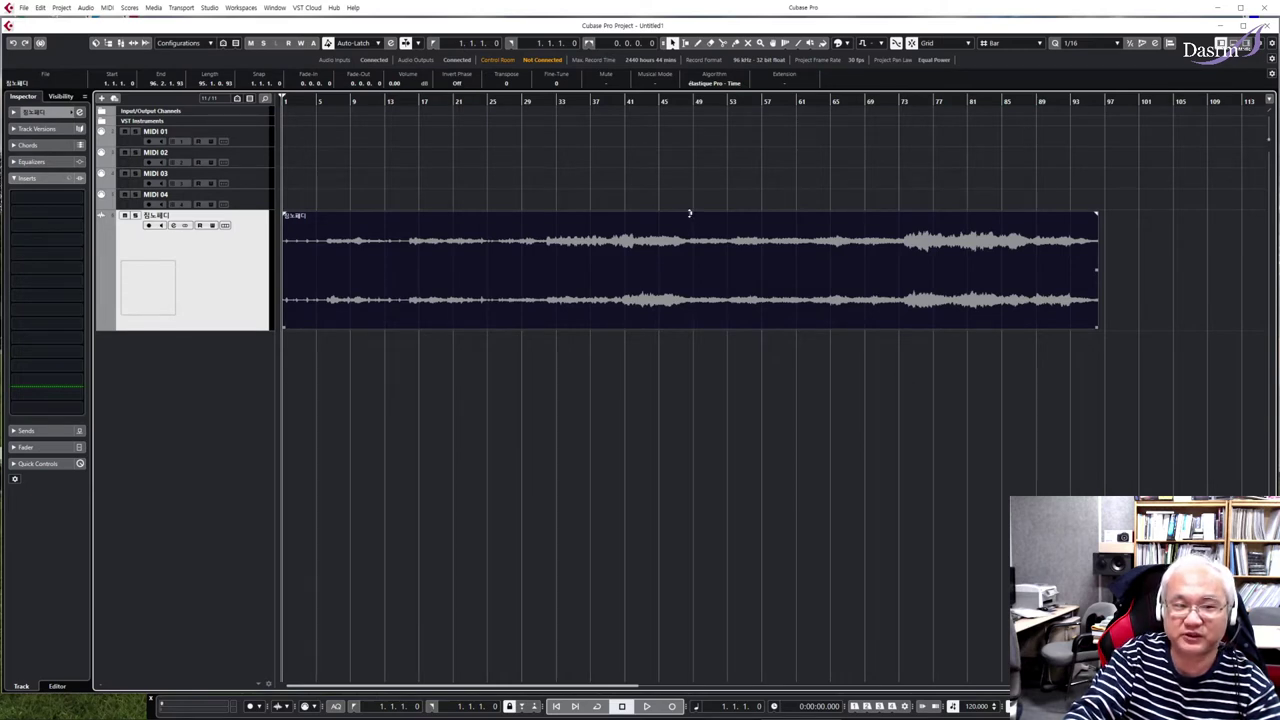
{"action": "left_click_drag", "start_coordinate": [689, 213], "coordinate": [689, 100]}
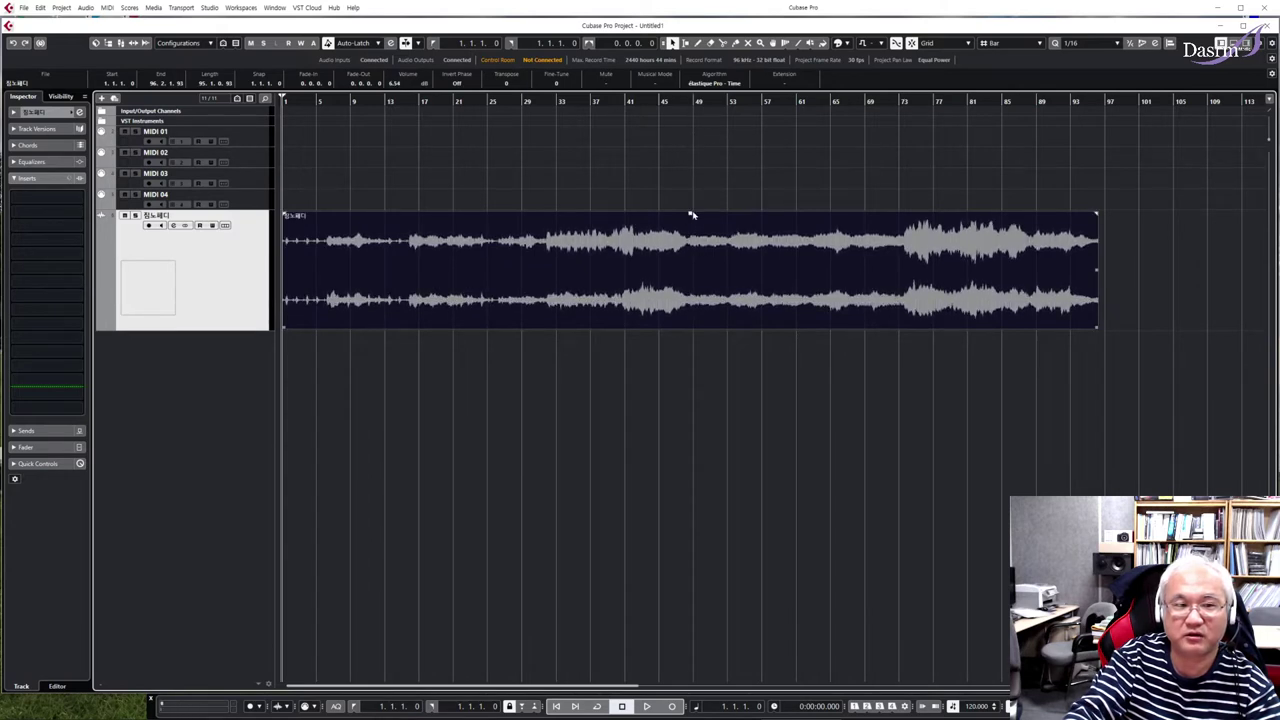
{"action": "left_click_drag", "start_coordinate": [689, 213], "coordinate": [690, 122]}
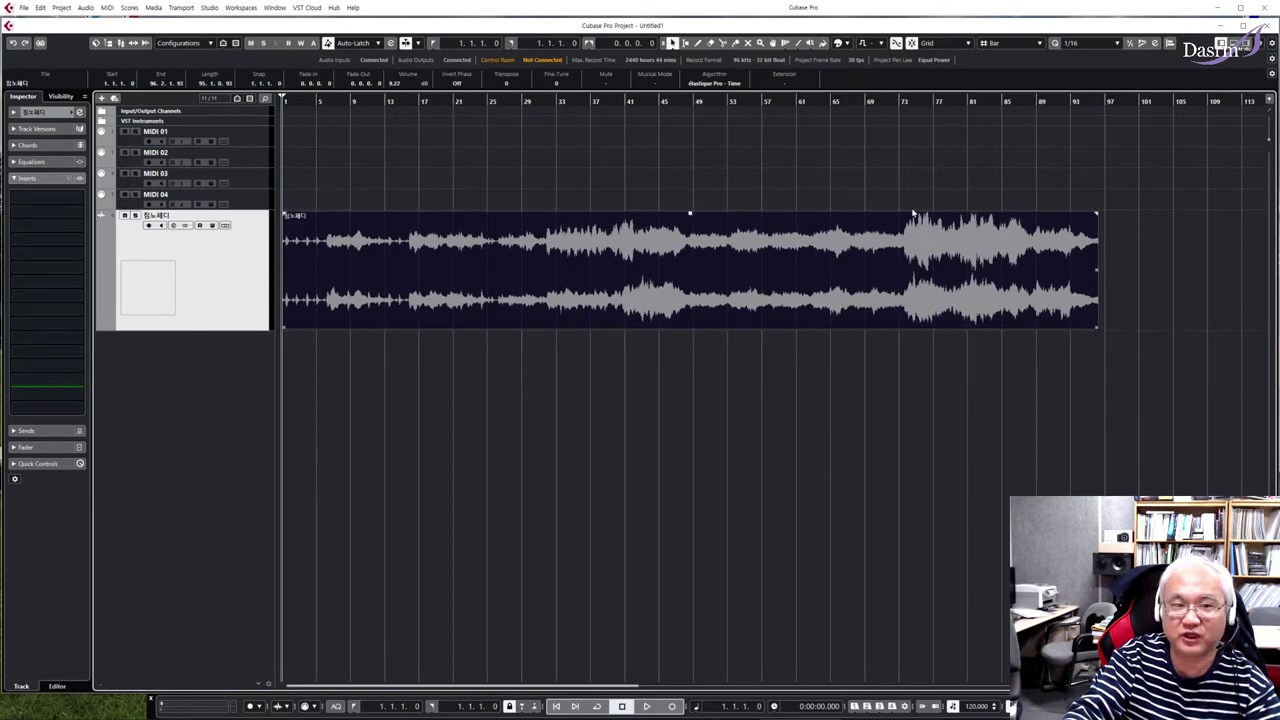
{"action": "mouse_move", "coordinate": [689, 213]}
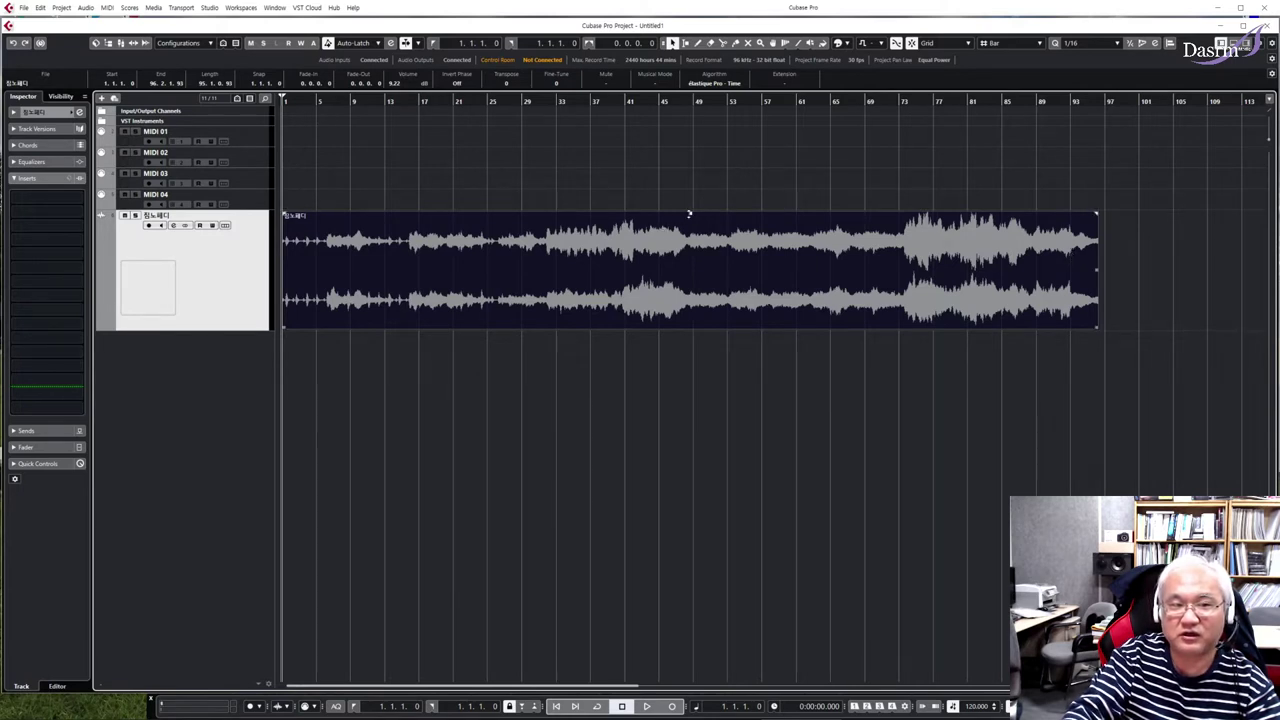
{"action": "left_click_drag", "start_coordinate": [688, 213], "coordinate": [688, 212]}
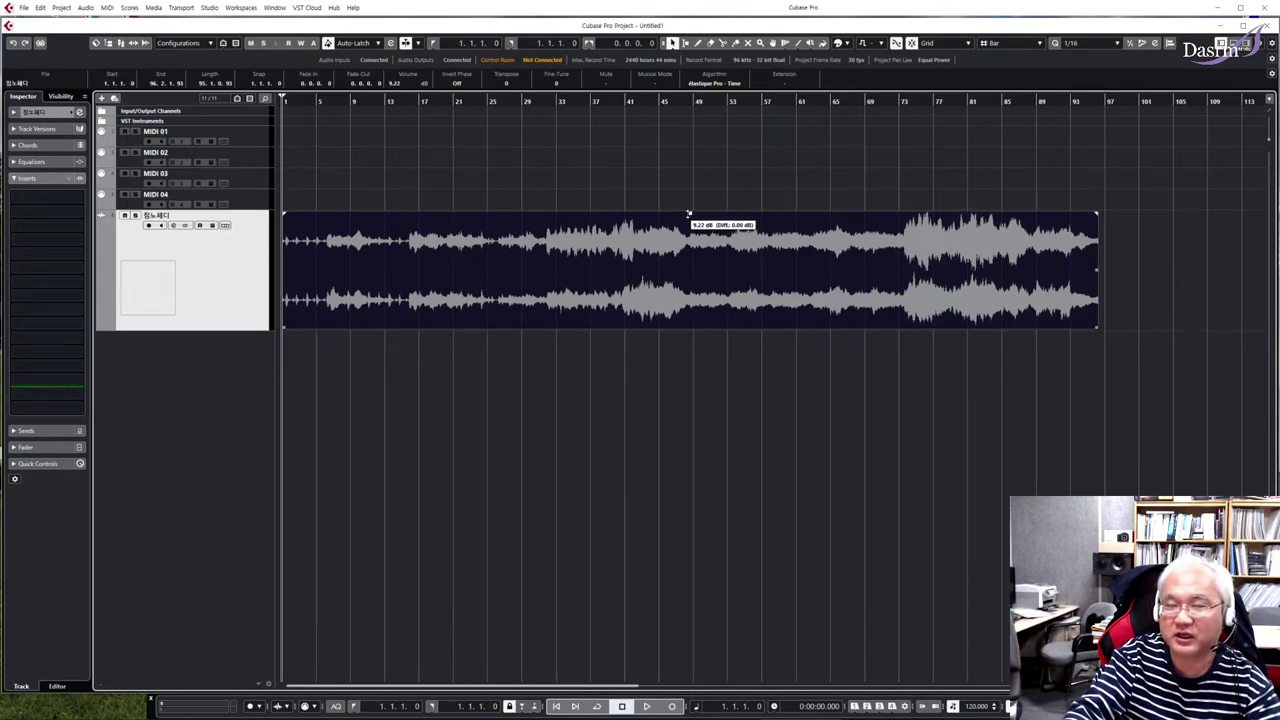
{"action": "left_click_drag", "start_coordinate": [688, 213], "coordinate": [691, 180]}
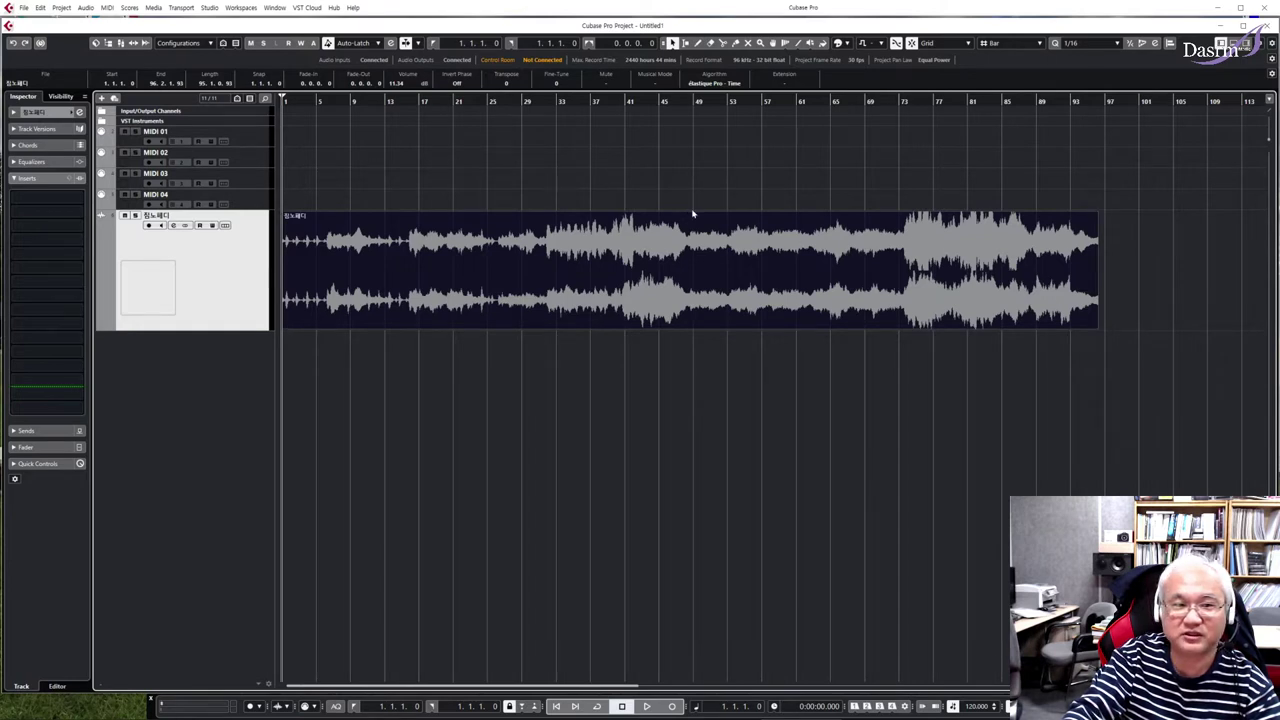
{"action": "left_click_drag", "start_coordinate": [689, 213], "coordinate": [703, 317]}
{"action": "left_click", "coordinate": [1118, 291]}
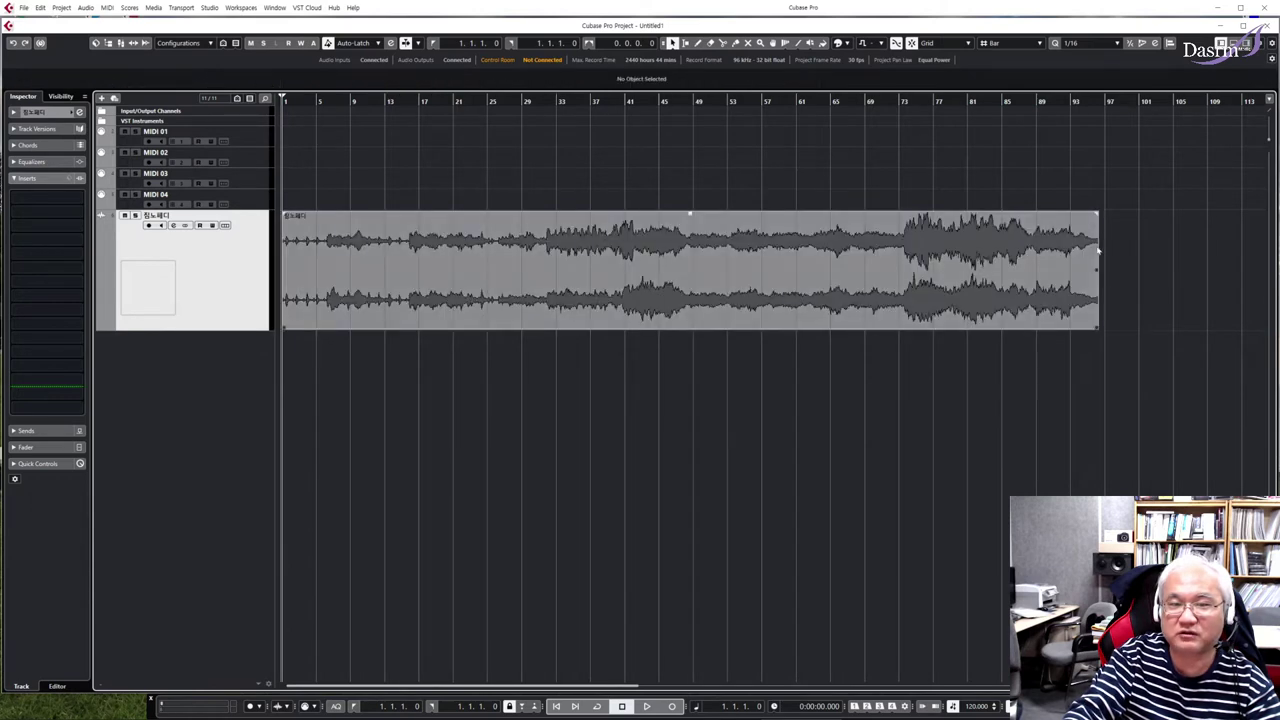
Play back the very end of the 짐노페디 clip to hear where its sound dies away
{"action": "left_click_drag", "start_coordinate": [1100, 163], "coordinate": [1125, 360]}
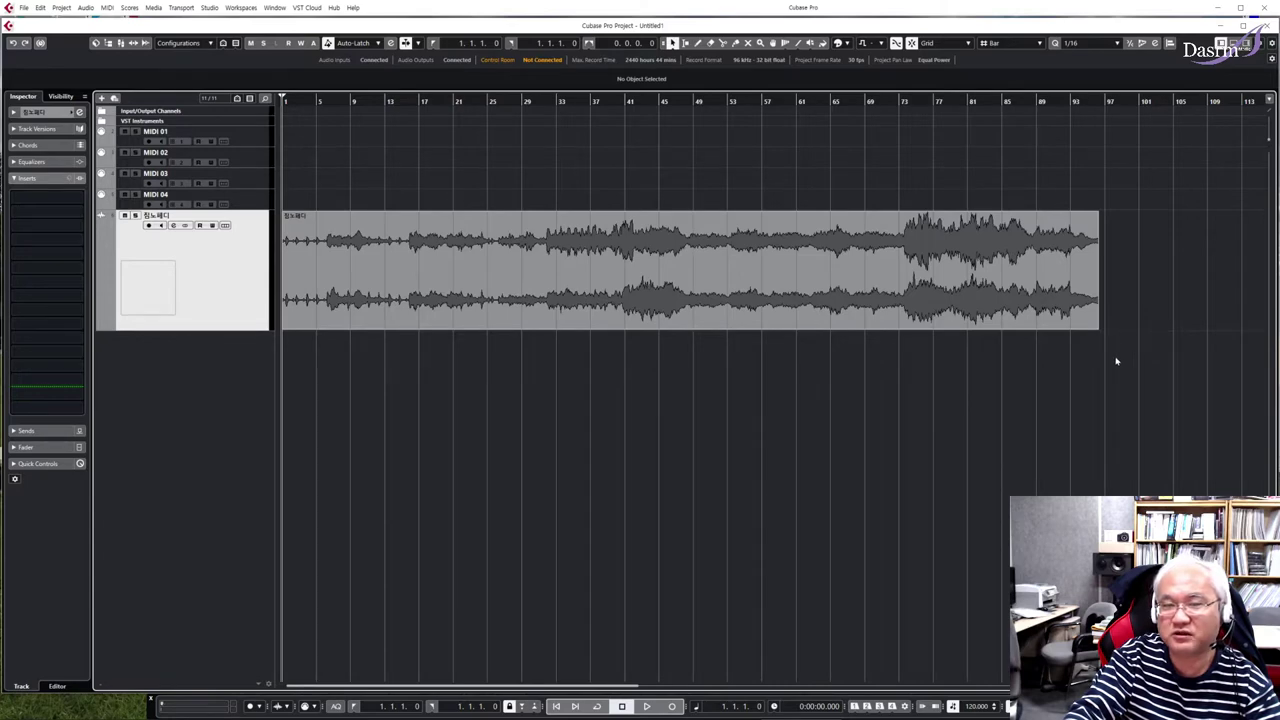
{"action": "left_click_drag", "start_coordinate": [1114, 358], "coordinate": [1139, 392]}
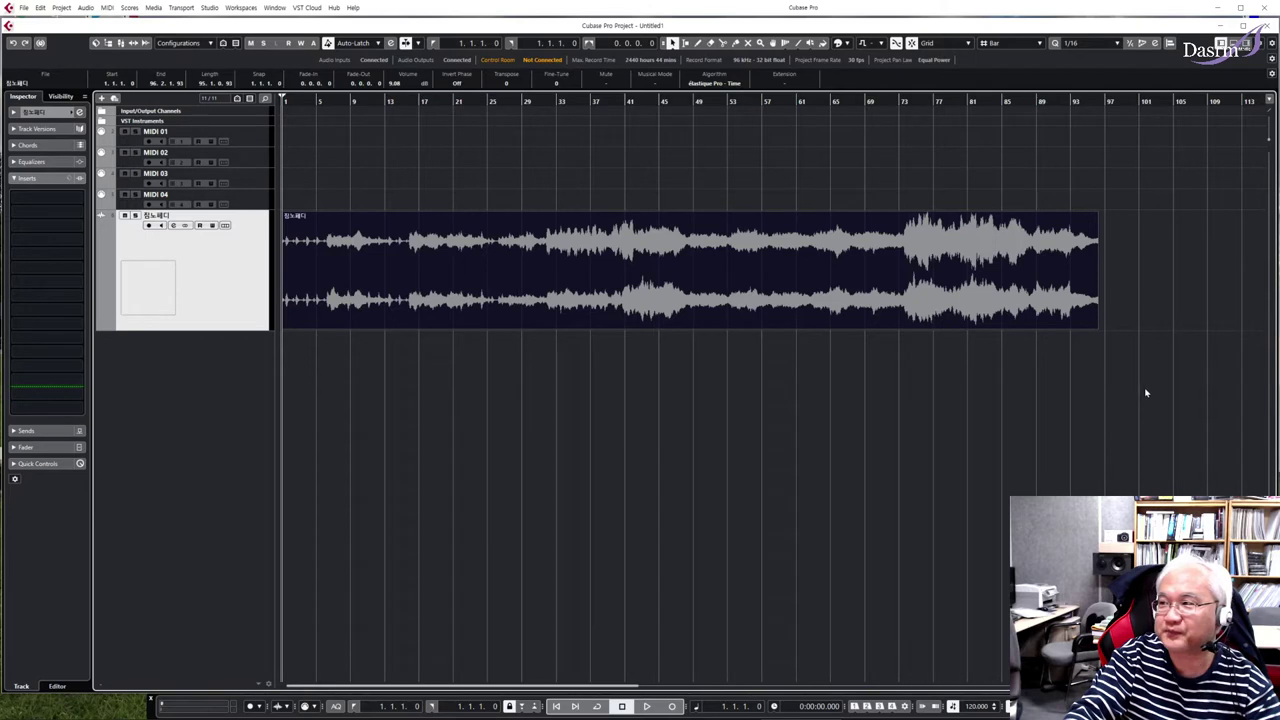
{"action": "left_click", "coordinate": [1091, 101]}
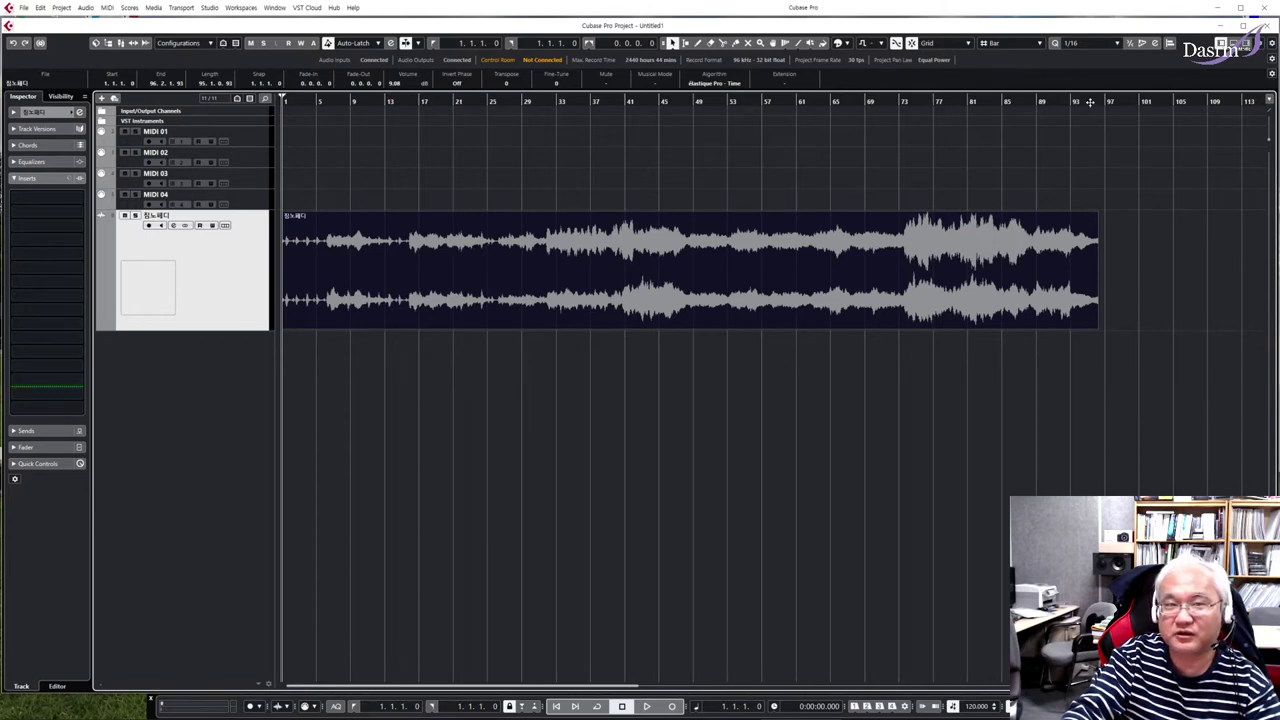
{"action": "key", "text": "space"}
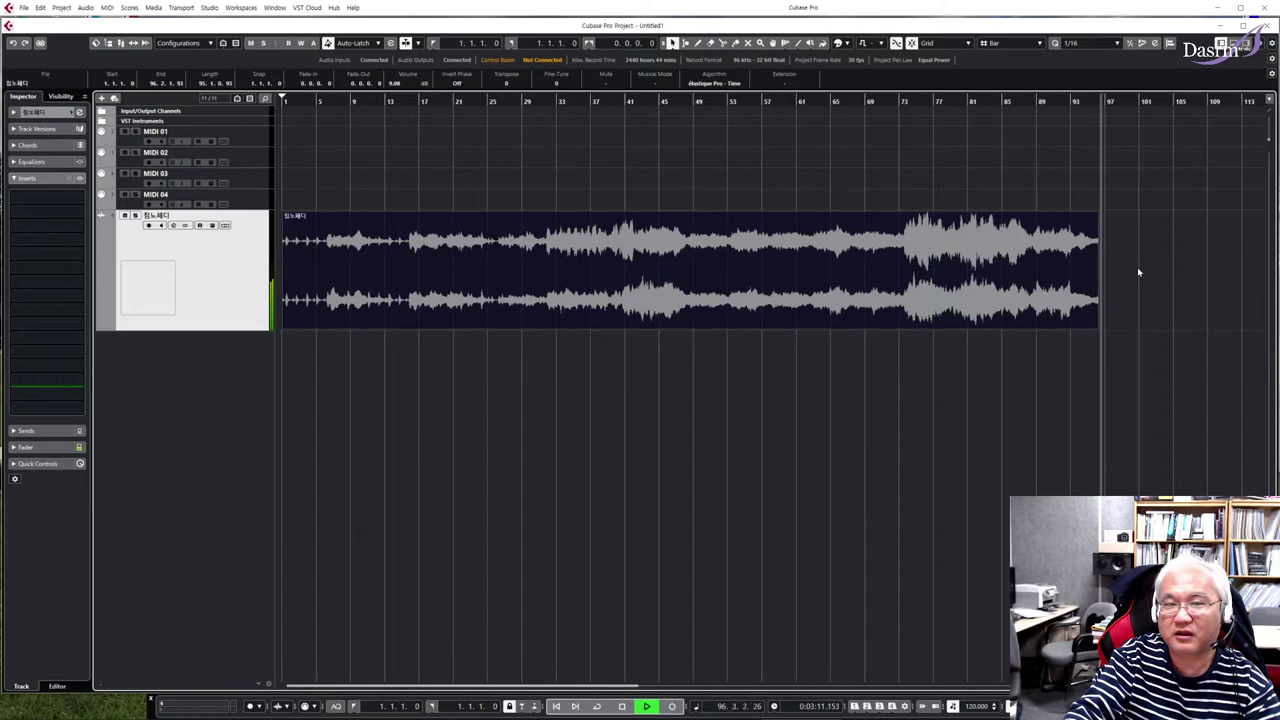
{"action": "key", "text": "space"}
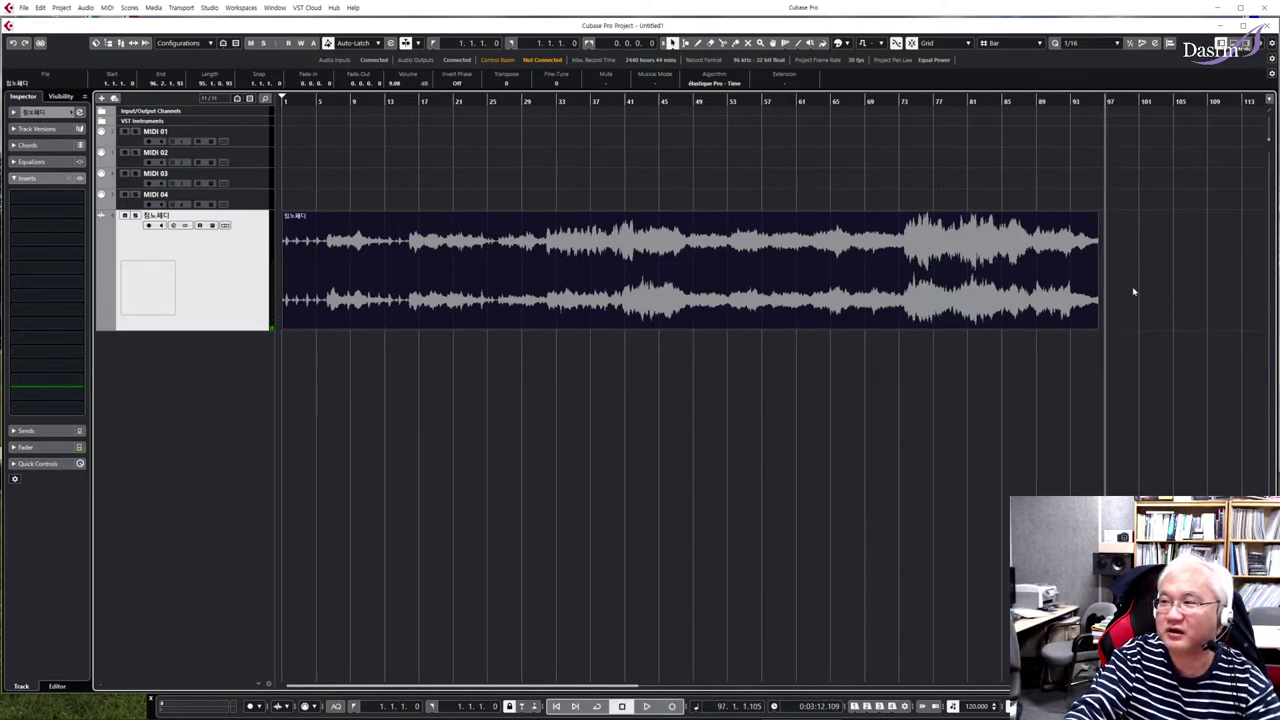
Set the locator range from bar 1 to bar 101 and check its end with the playback cursor
{"action": "left_click", "coordinate": [1123, 261]}
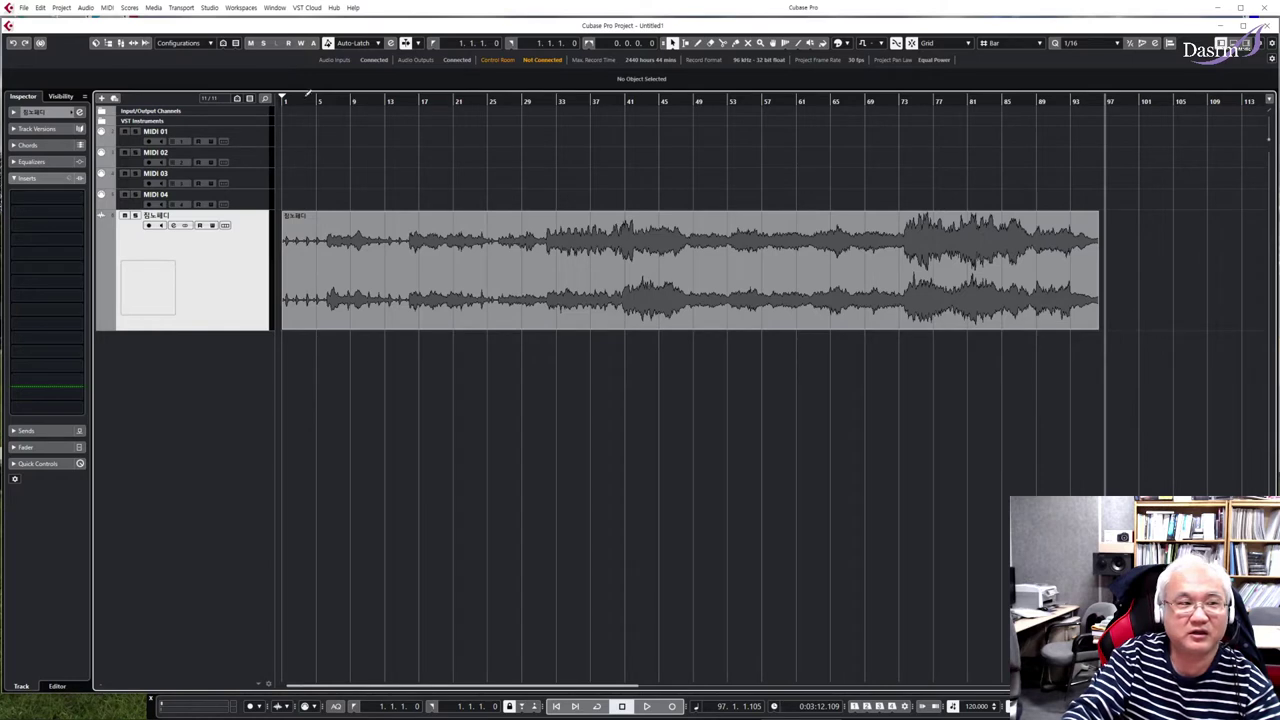
{"action": "mouse_move", "coordinate": [285, 96]}
{"action": "left_mouse_down"}
{"action": "mouse_move", "coordinate": [1164, 102]}
{"action": "mouse_move", "coordinate": [1140, 104]}
{"action": "left_mouse_up"}
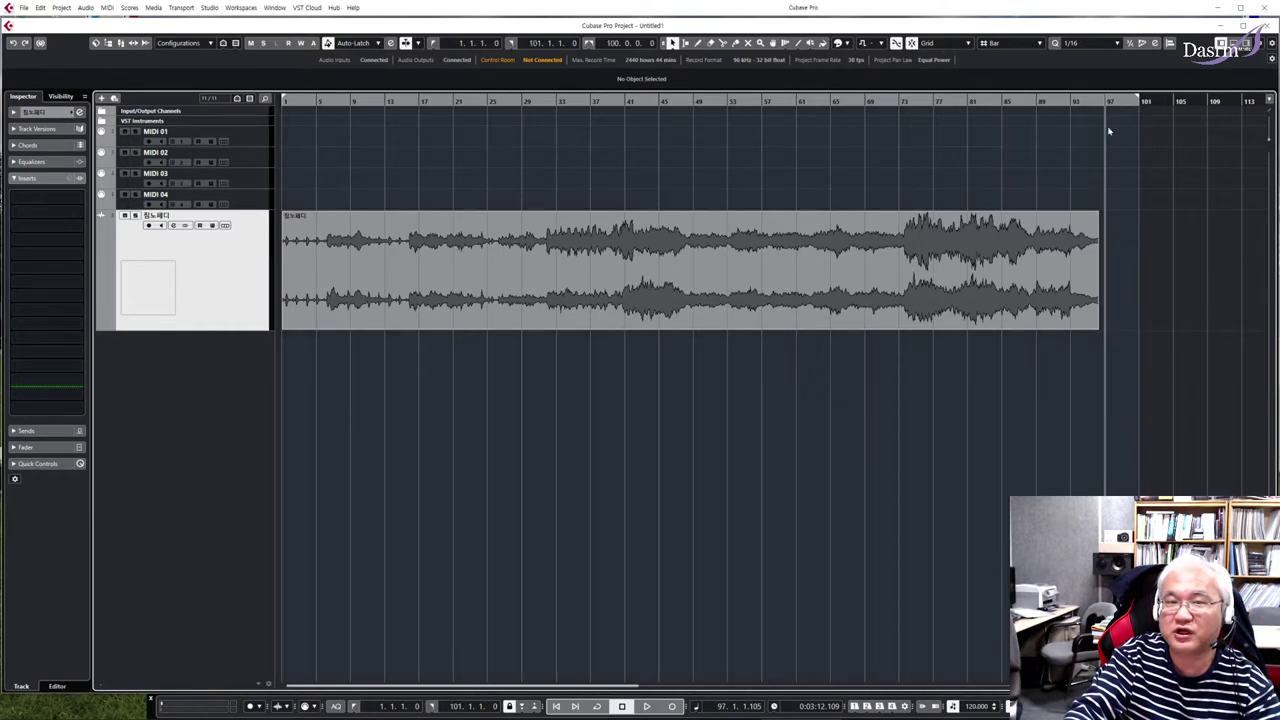
{"action": "mouse_move", "coordinate": [1094, 251]}
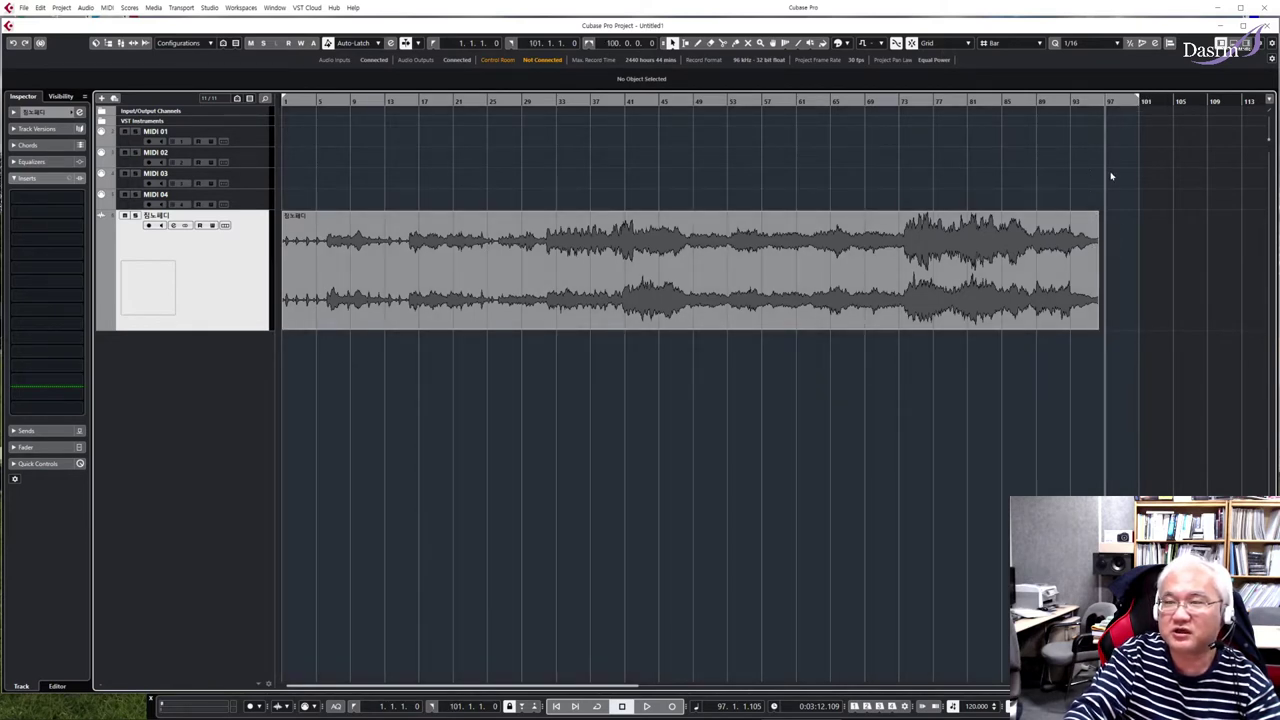
{"action": "left_click", "coordinate": [267, 143]}
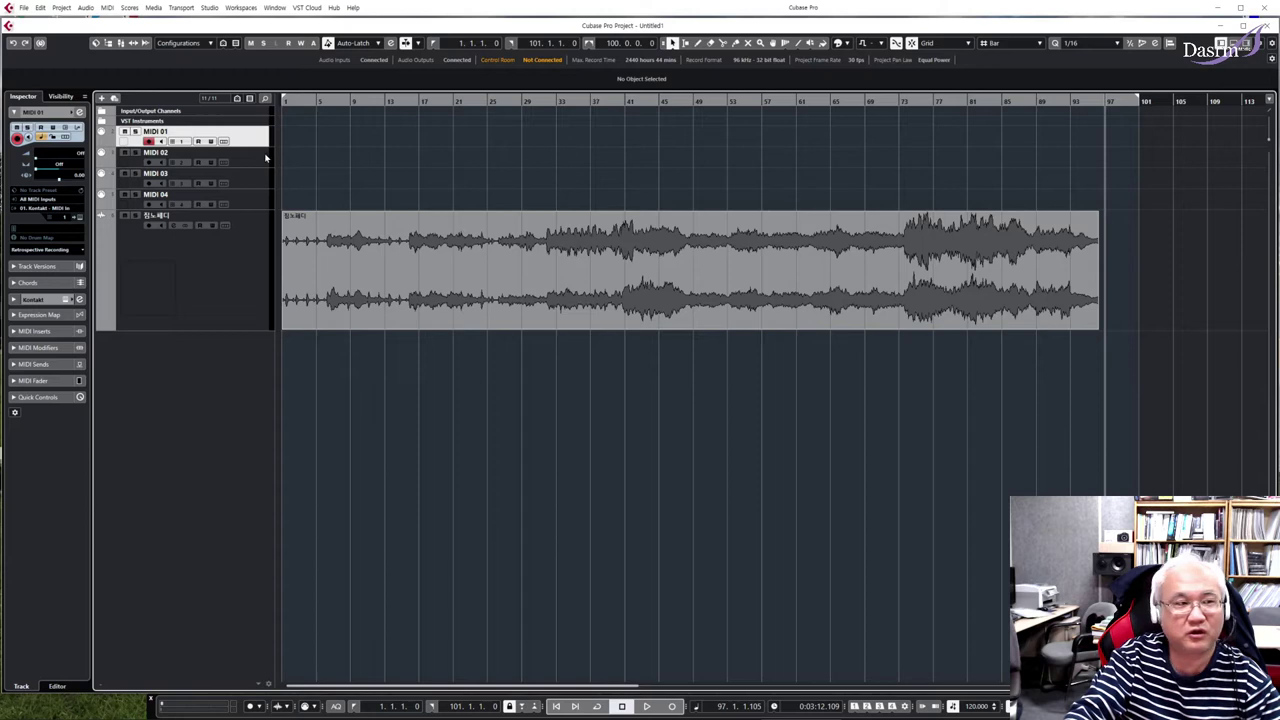
{"action": "left_click", "coordinate": [1122, 127]}
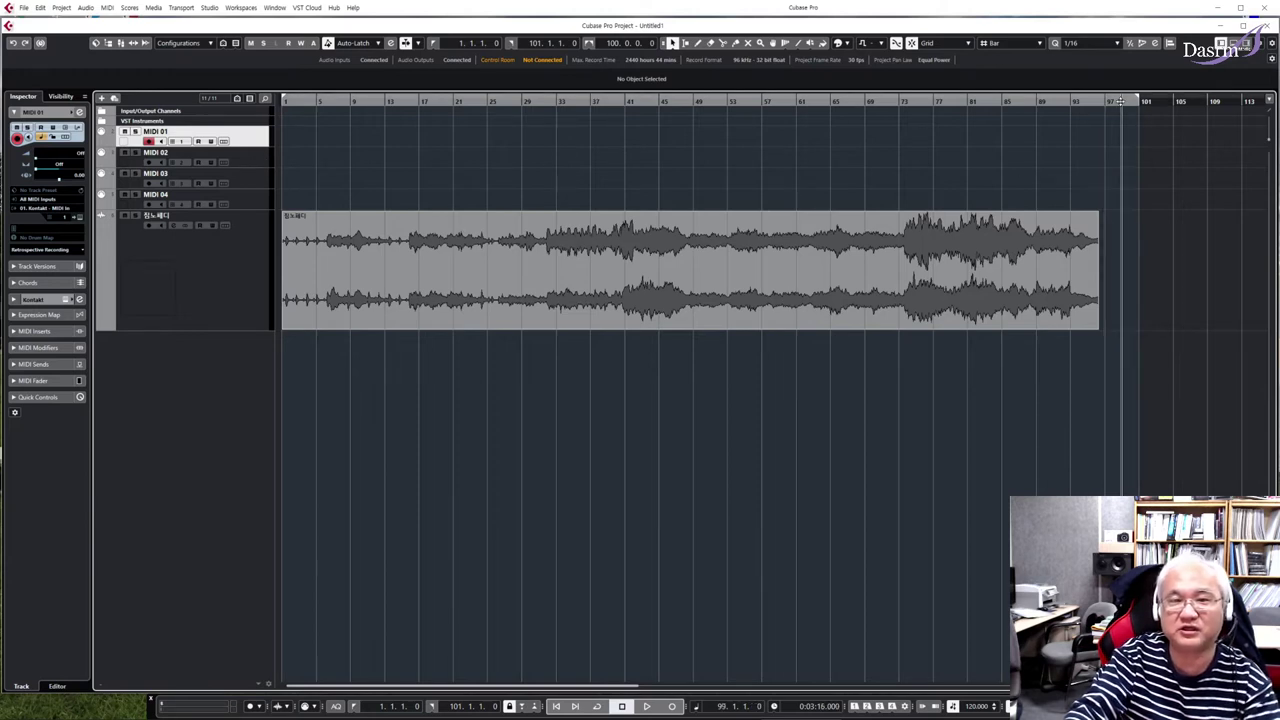
{"action": "left_click", "coordinate": [1138, 100]}
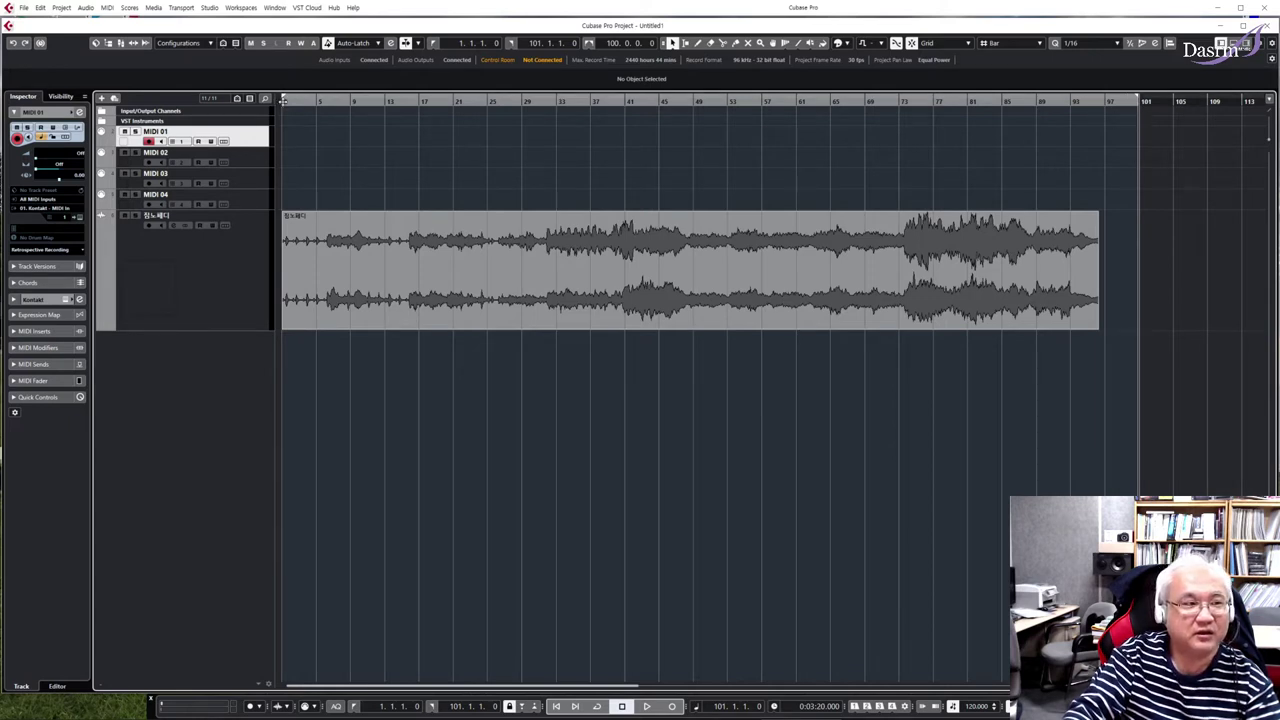
Play the opening of the 짐노페디 clip from bar 1, stop, and return the cursor to the project start
{"action": "left_click", "coordinate": [283, 100]}
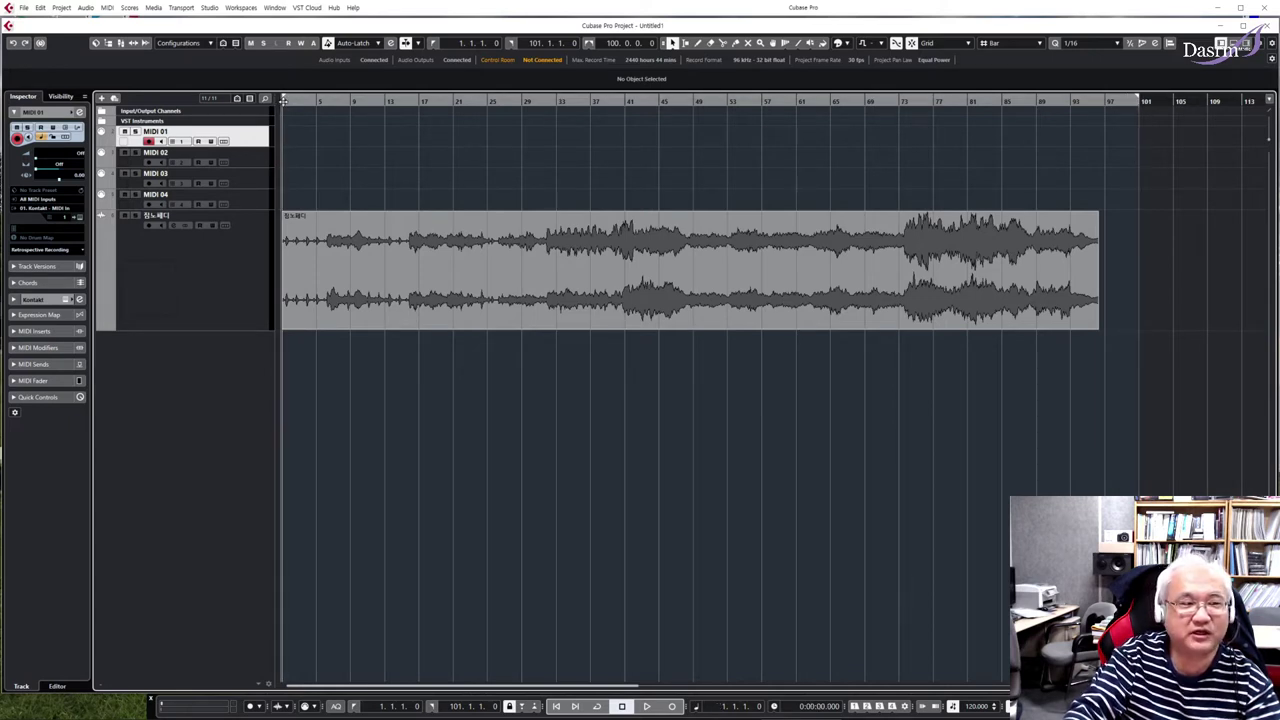
{"action": "key", "text": "space"}
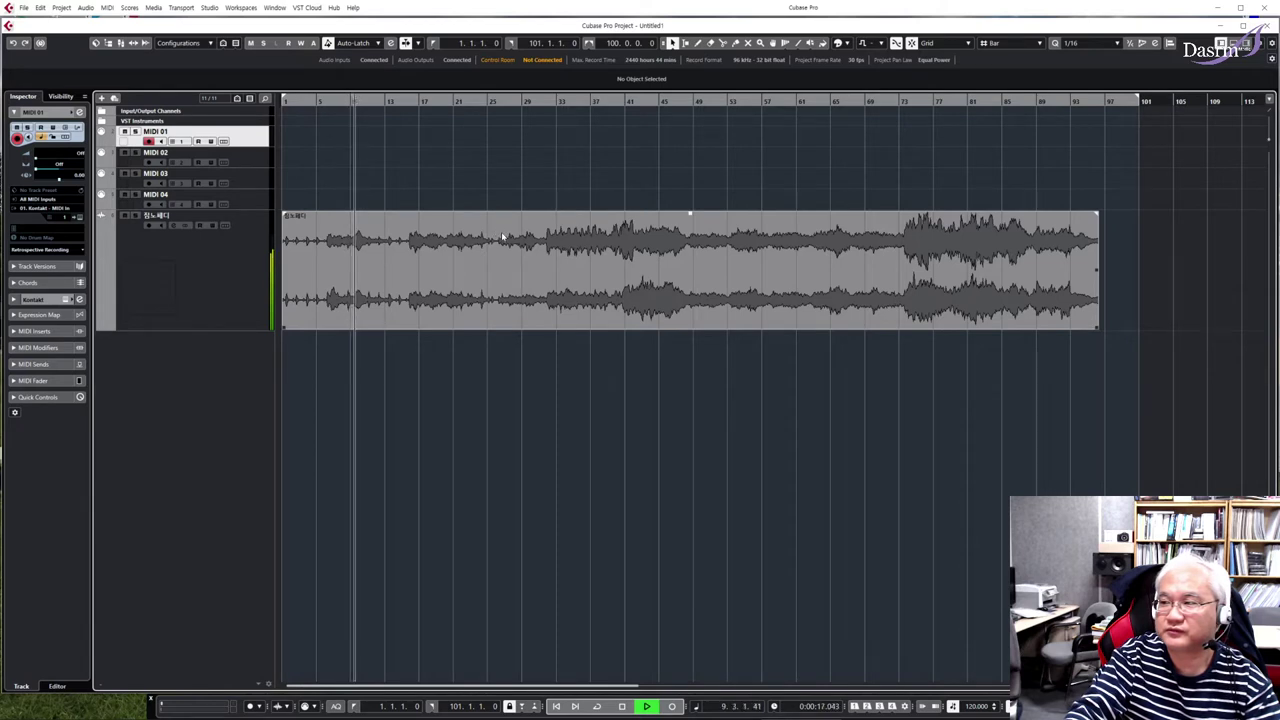
{"action": "key", "text": "space"}
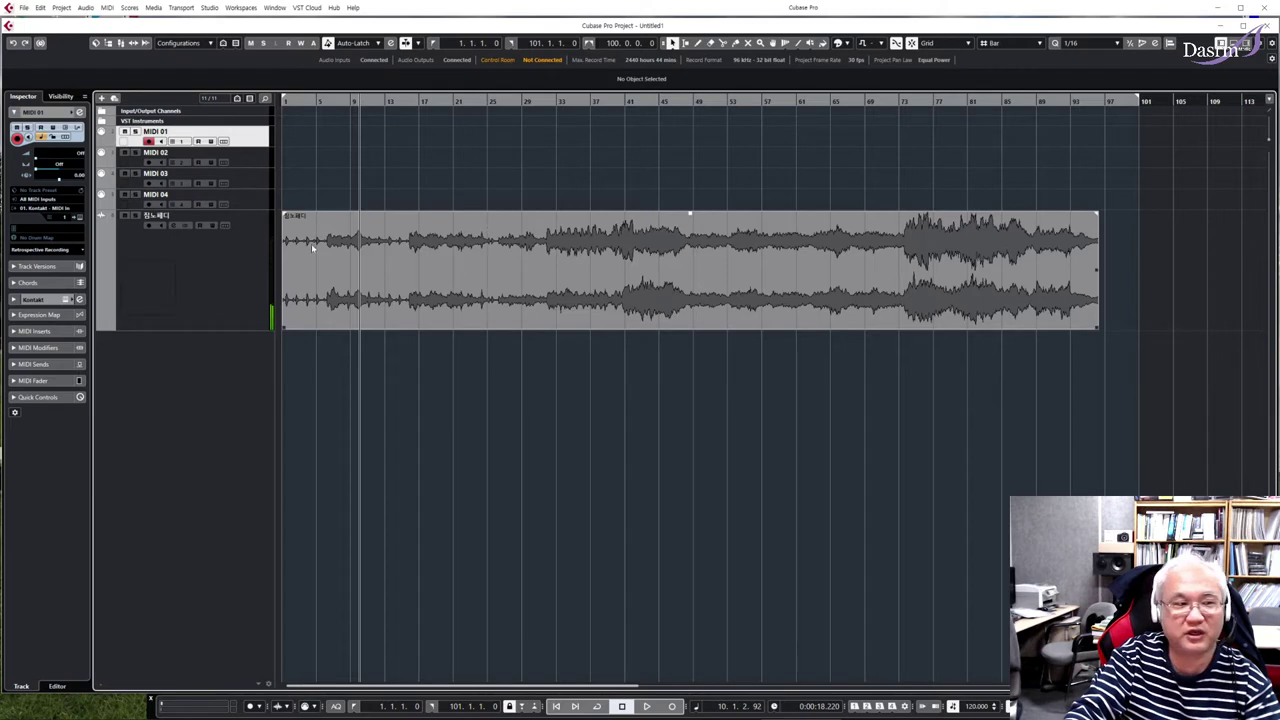
{"action": "key", "text": "Home"}
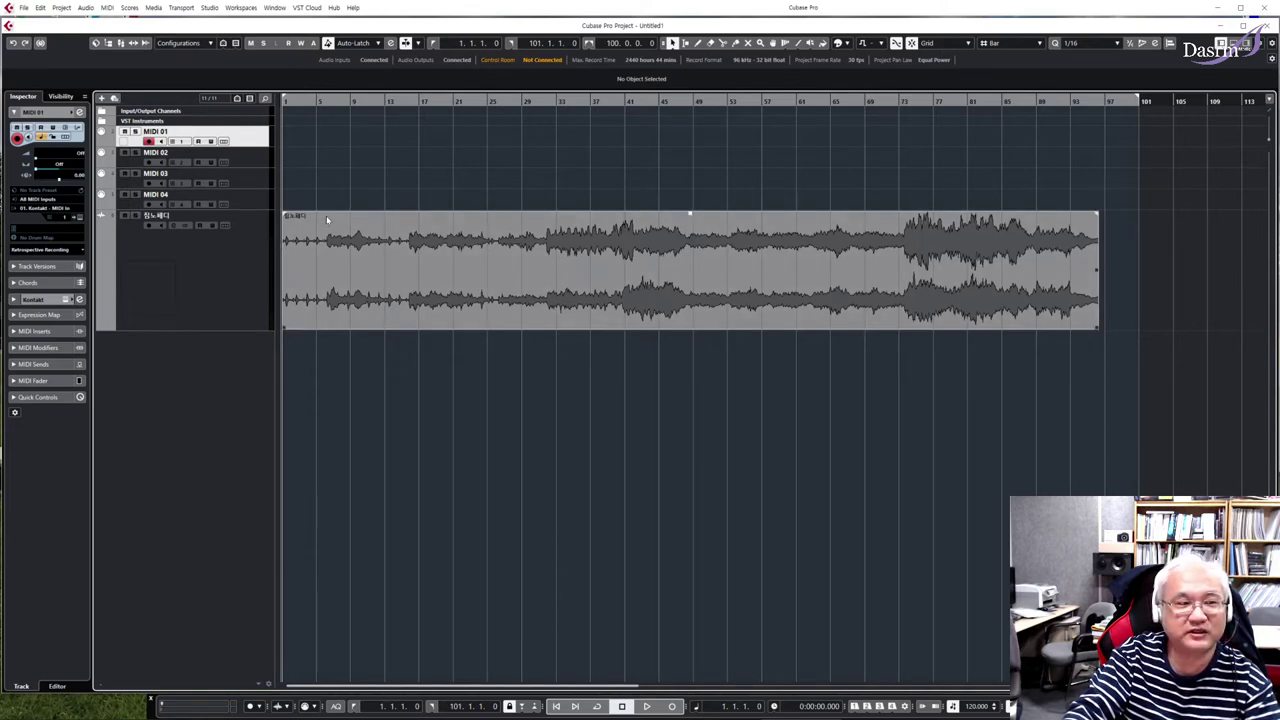
{"action": "left_click", "coordinate": [253, 236]}
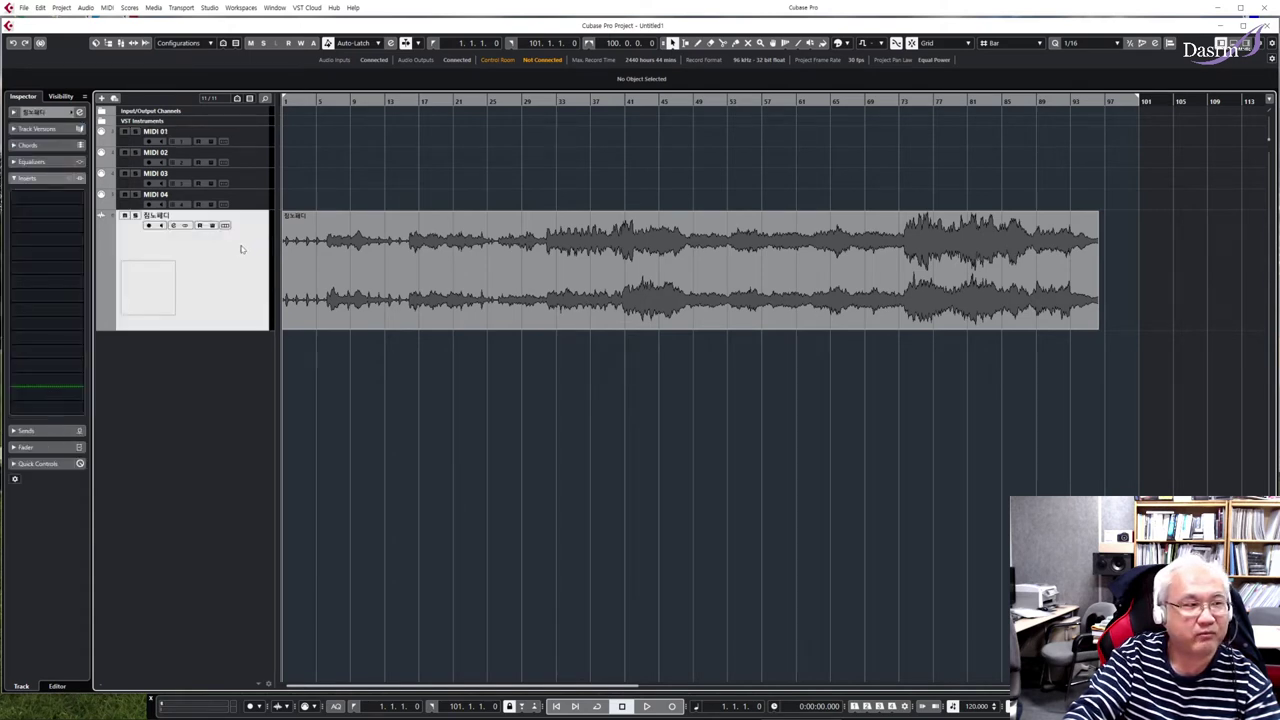
{"action": "left_click", "coordinate": [79, 198]}
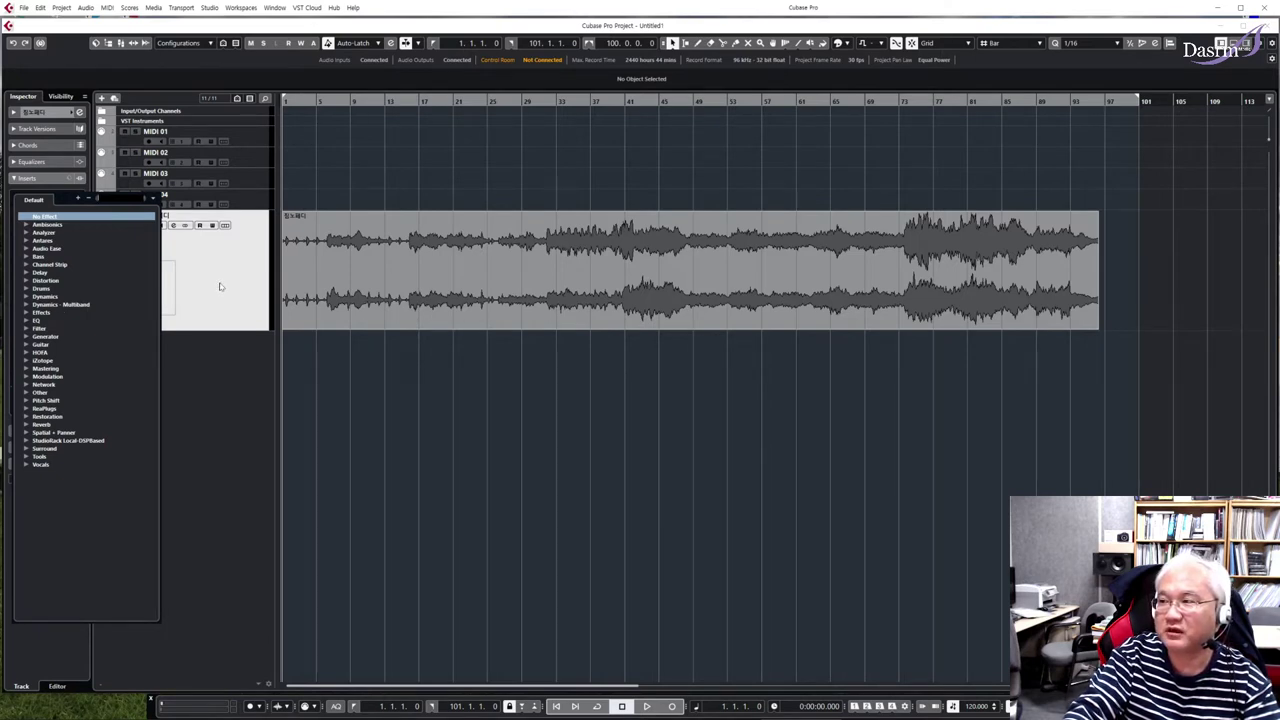
{"action": "left_click", "coordinate": [488, 363]}
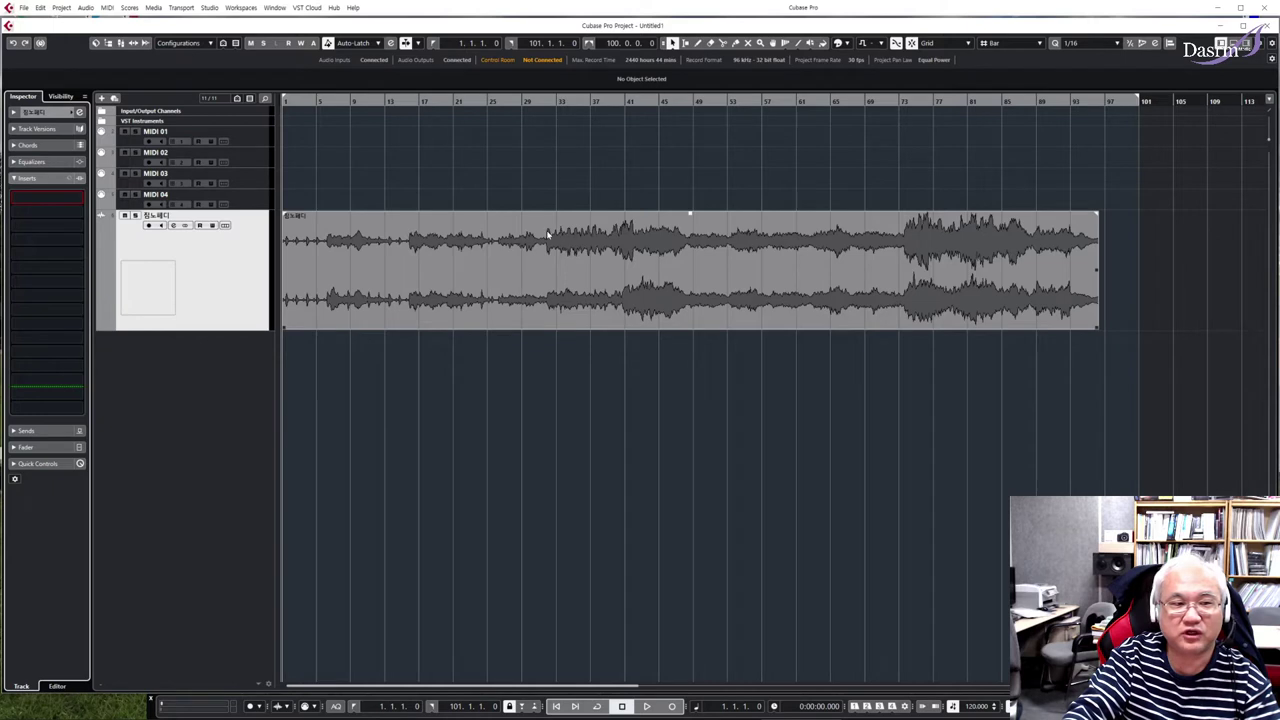
Select the 짐노페디 audio clip on its track
{"action": "left_click_drag", "start_coordinate": [553, 238], "coordinate": [1046, 231]}
{"action": "left_click", "coordinate": [922, 197]}
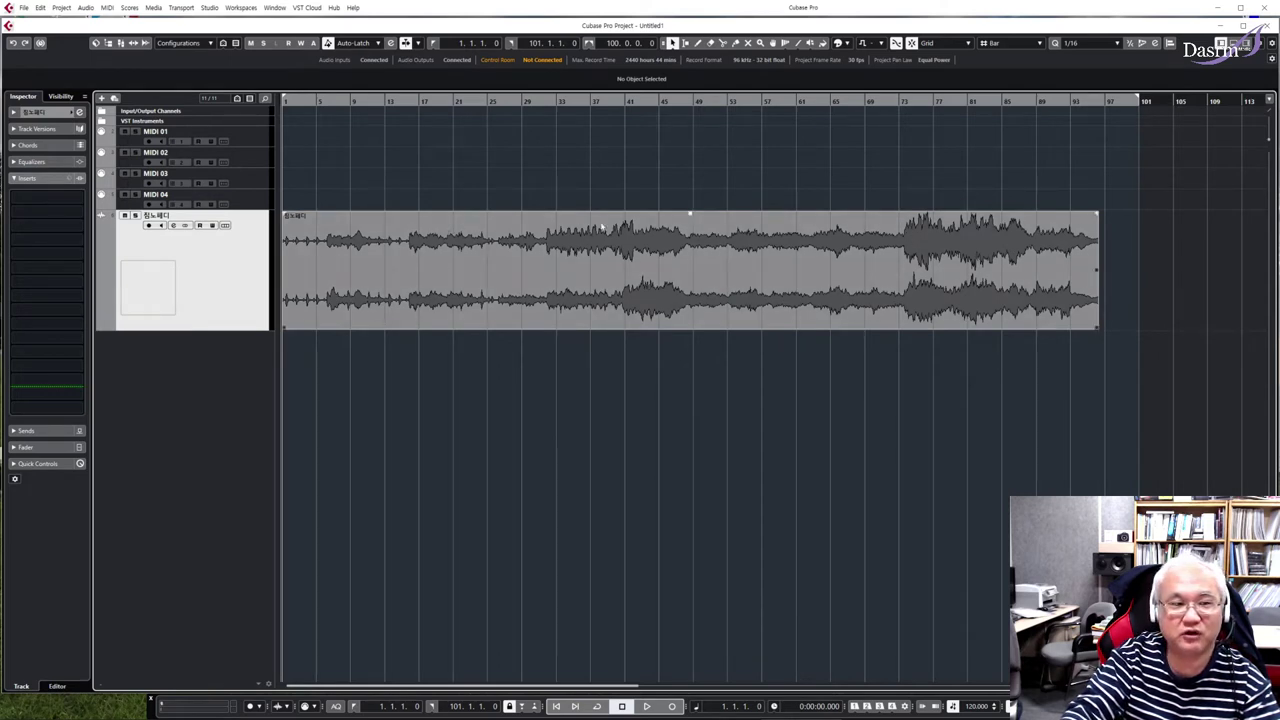
{"action": "left_click_drag", "start_coordinate": [613, 191], "coordinate": [646, 236]}
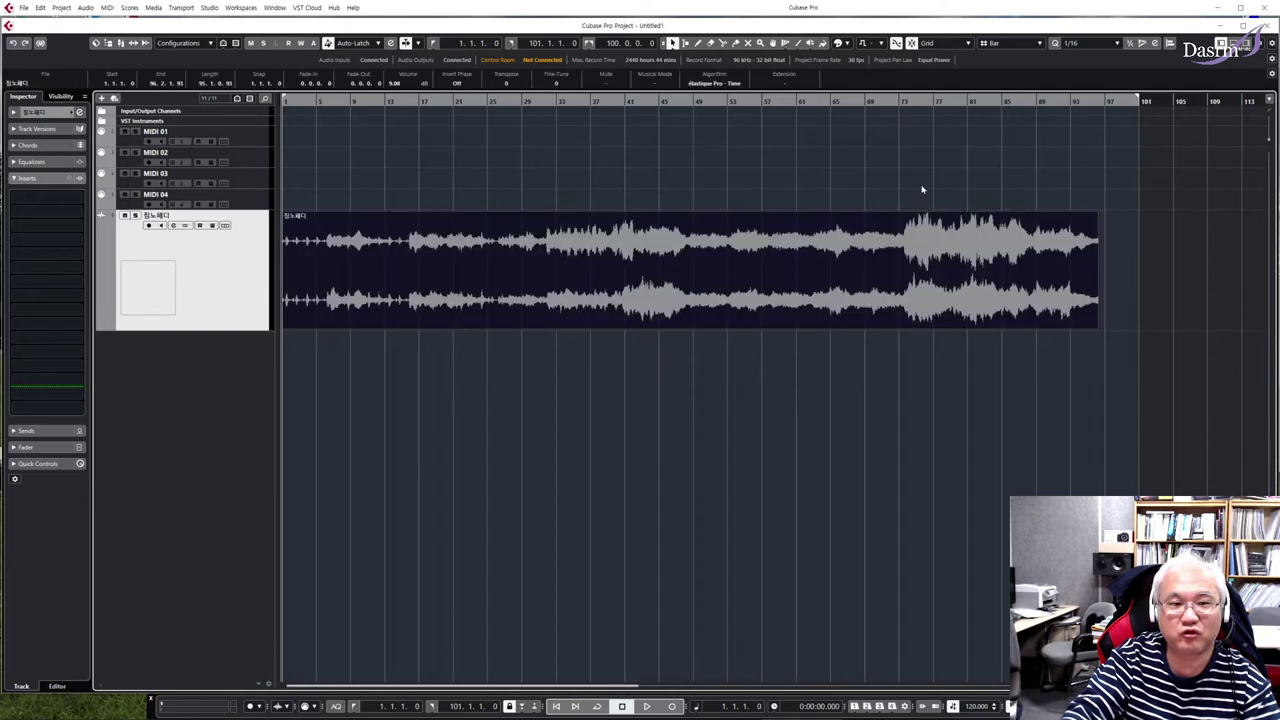
{"action": "left_click_drag", "start_coordinate": [901, 182], "coordinate": [936, 229]}
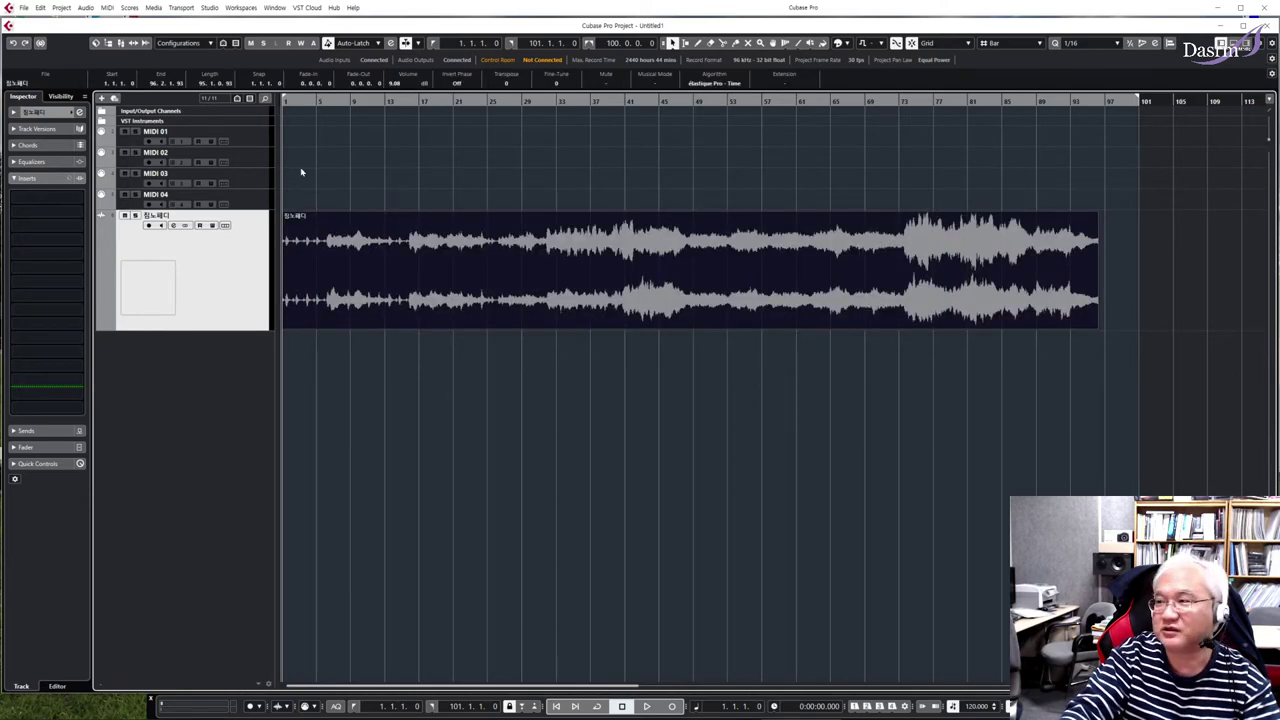
Raise the 짐노페디 clip's volume to 9.41 dB and deselect the clip
{"action": "left_click_drag", "start_coordinate": [301, 172], "coordinate": [1103, 223]}
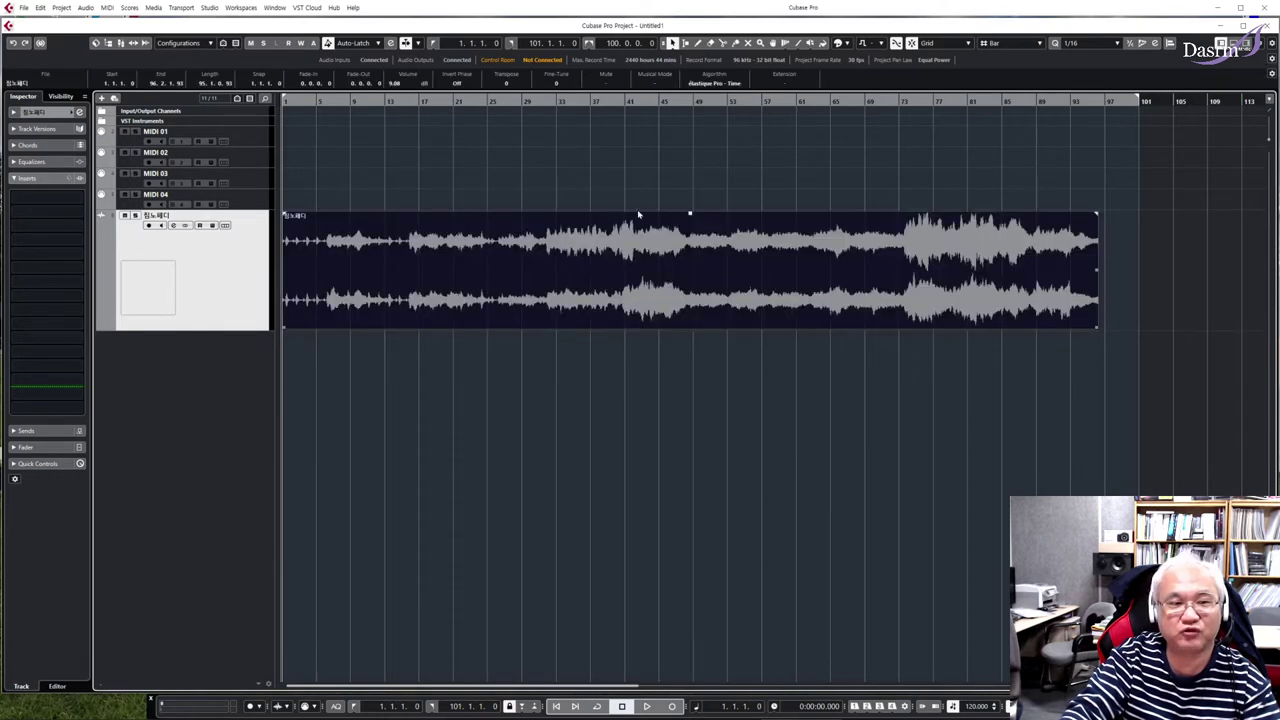
{"action": "left_click_drag", "start_coordinate": [398, 175], "coordinate": [1120, 231]}
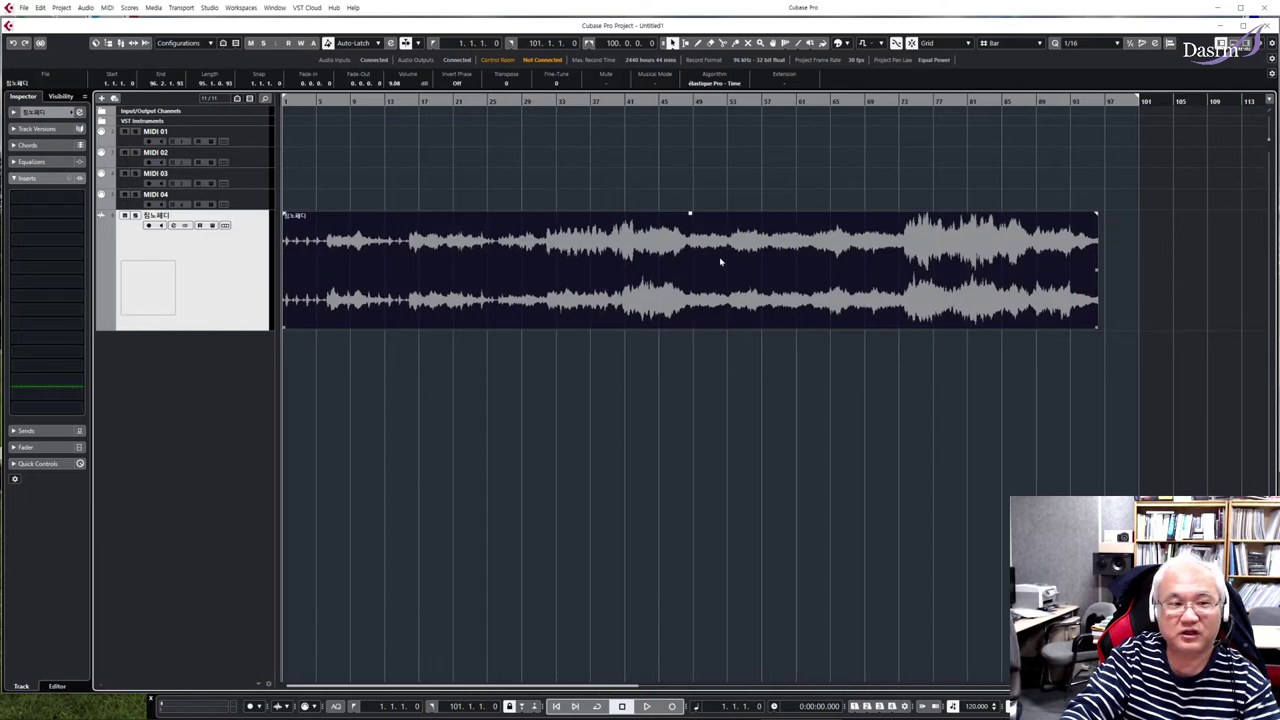
{"action": "mouse_move", "coordinate": [690, 213]}
{"action": "left_mouse_down"}
{"action": "mouse_move", "coordinate": [697, 60]}
{"action": "mouse_move", "coordinate": [689, 220]}
{"action": "mouse_move", "coordinate": [690, 205]}
{"action": "left_mouse_up"}
{"action": "left_click", "coordinate": [534, 191]}
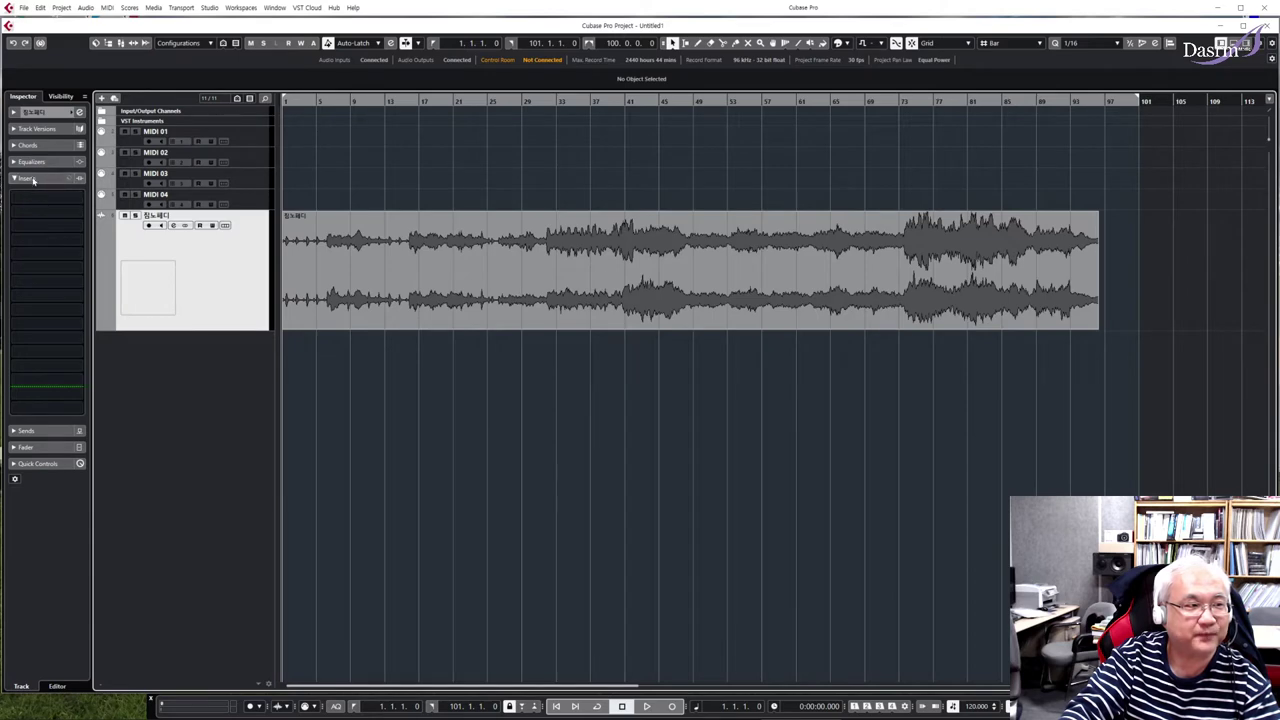
Load the L3-LL Multi Stereo maximizer from the Dynamics - Multiband effects into the first insert slot of the 짐노페디 track
{"action": "left_click", "coordinate": [77, 201]}
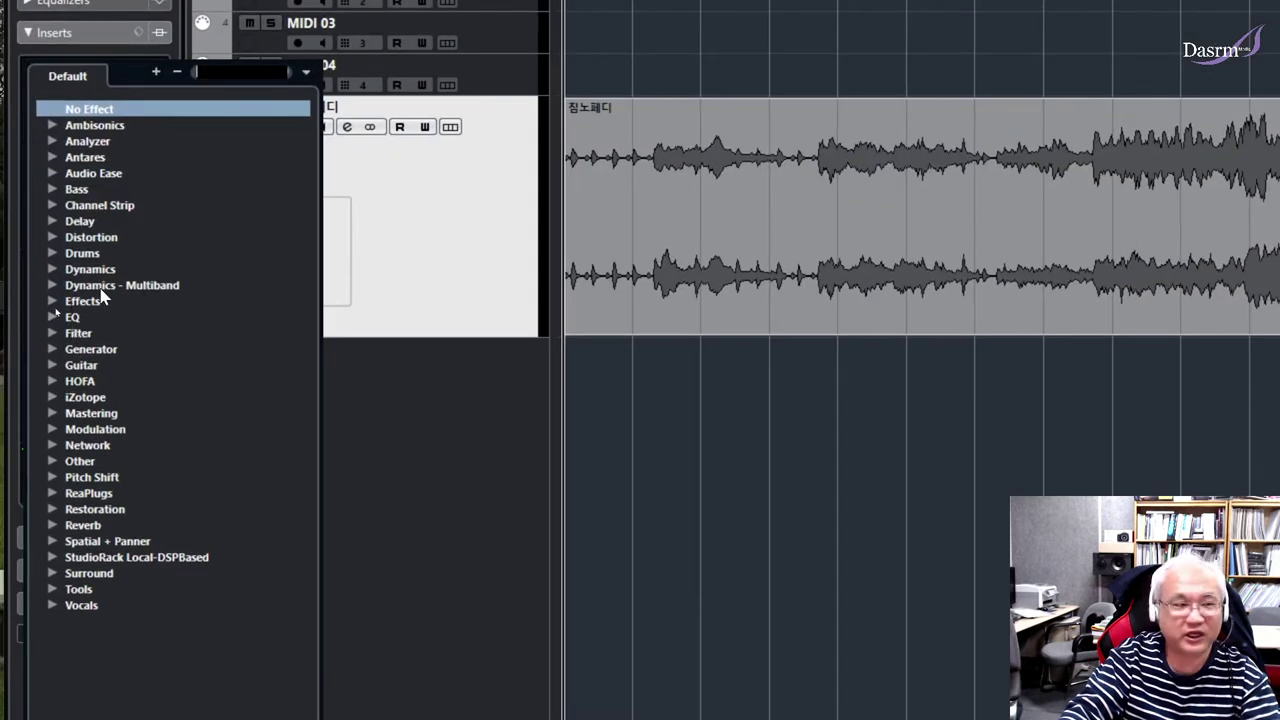
{"action": "left_click", "coordinate": [170, 287]}
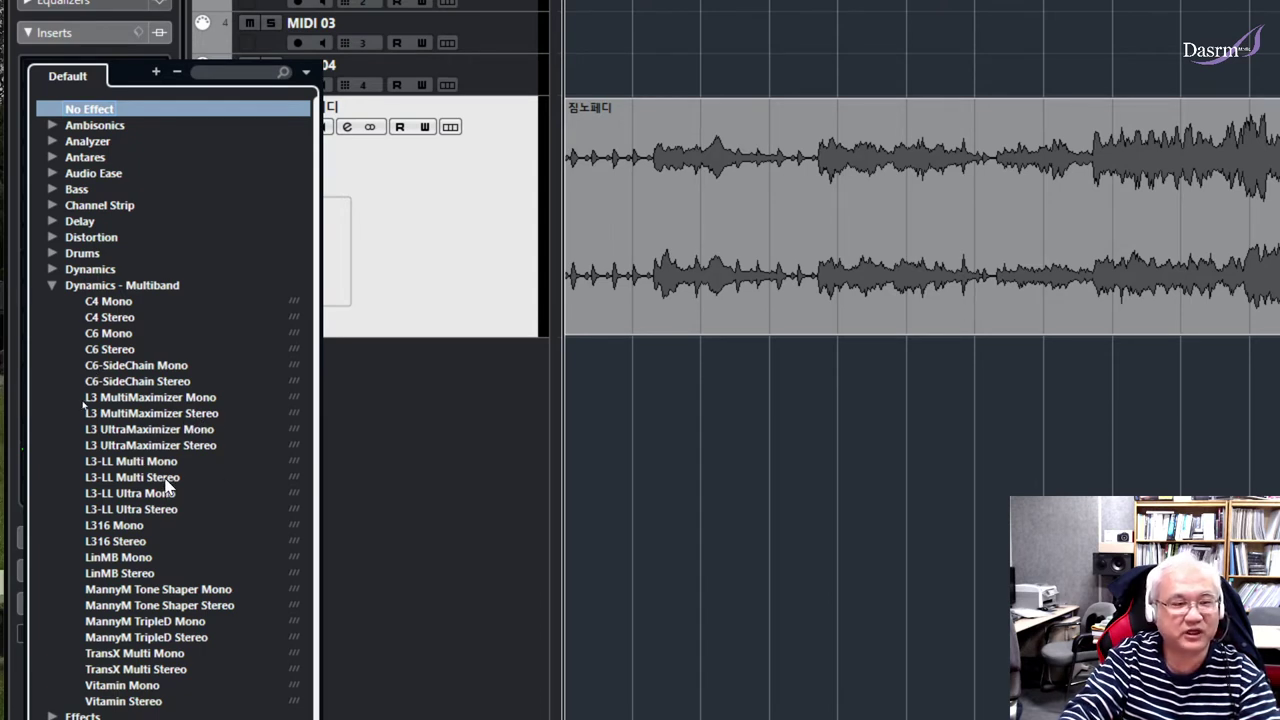
{"action": "key", "text": "Escape"}
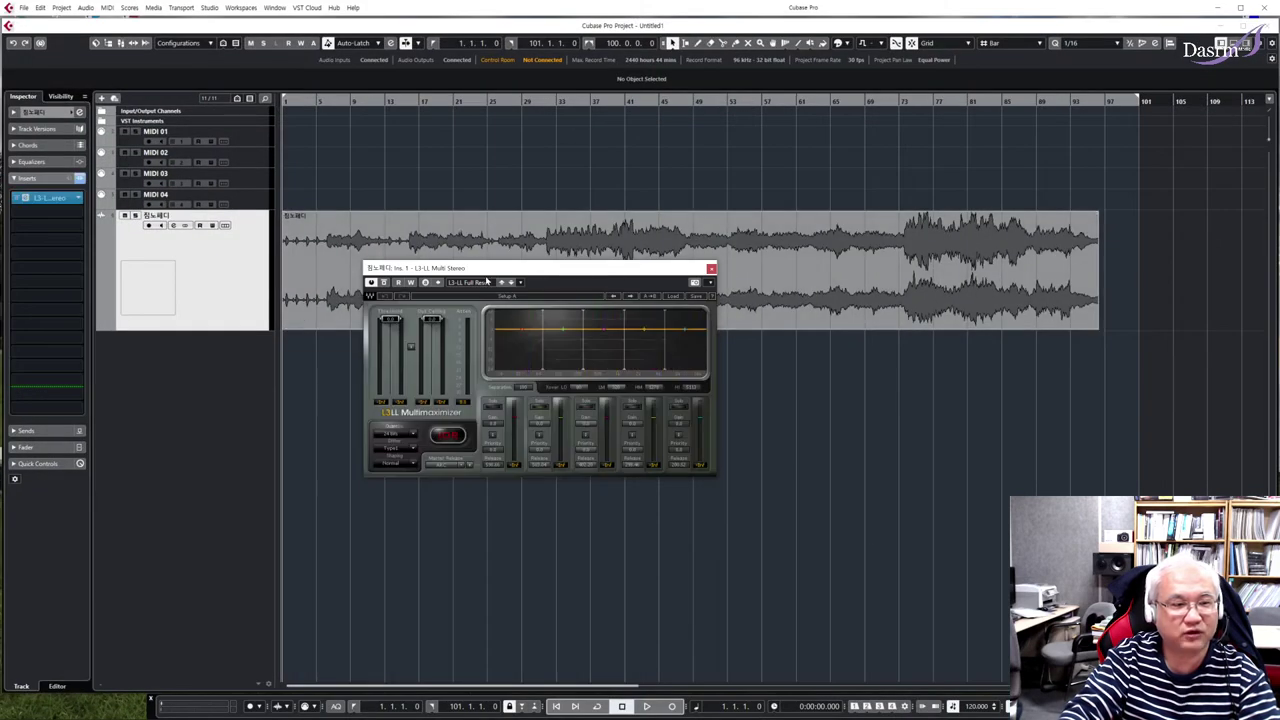
{"action": "left_click_drag", "start_coordinate": [994, 206], "coordinate": [702, 362]}
{"action": "left_click_drag", "start_coordinate": [352, 343], "coordinate": [343, 341]}
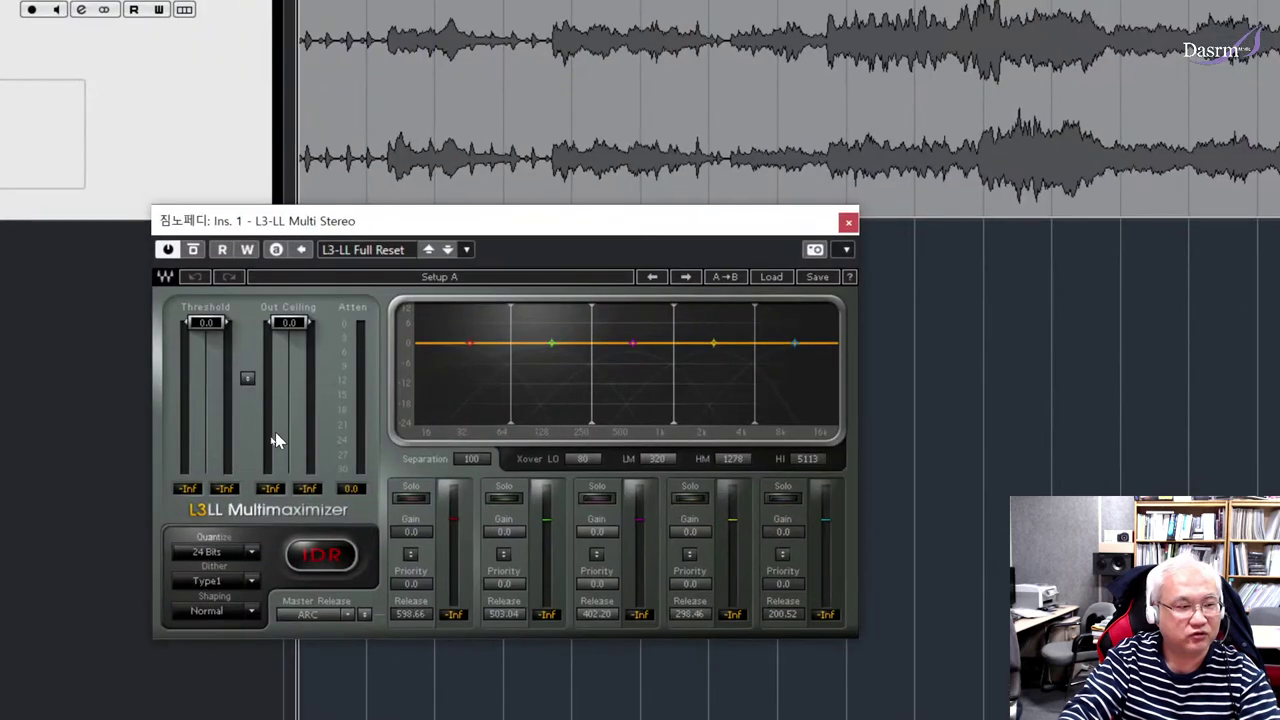
Lower the L3-LL Multimaximizer threshold to -7.3 and play the clip's opening from bar 1 to about bar 12
{"action": "left_click_drag", "start_coordinate": [206, 322], "coordinate": [206, 359]}
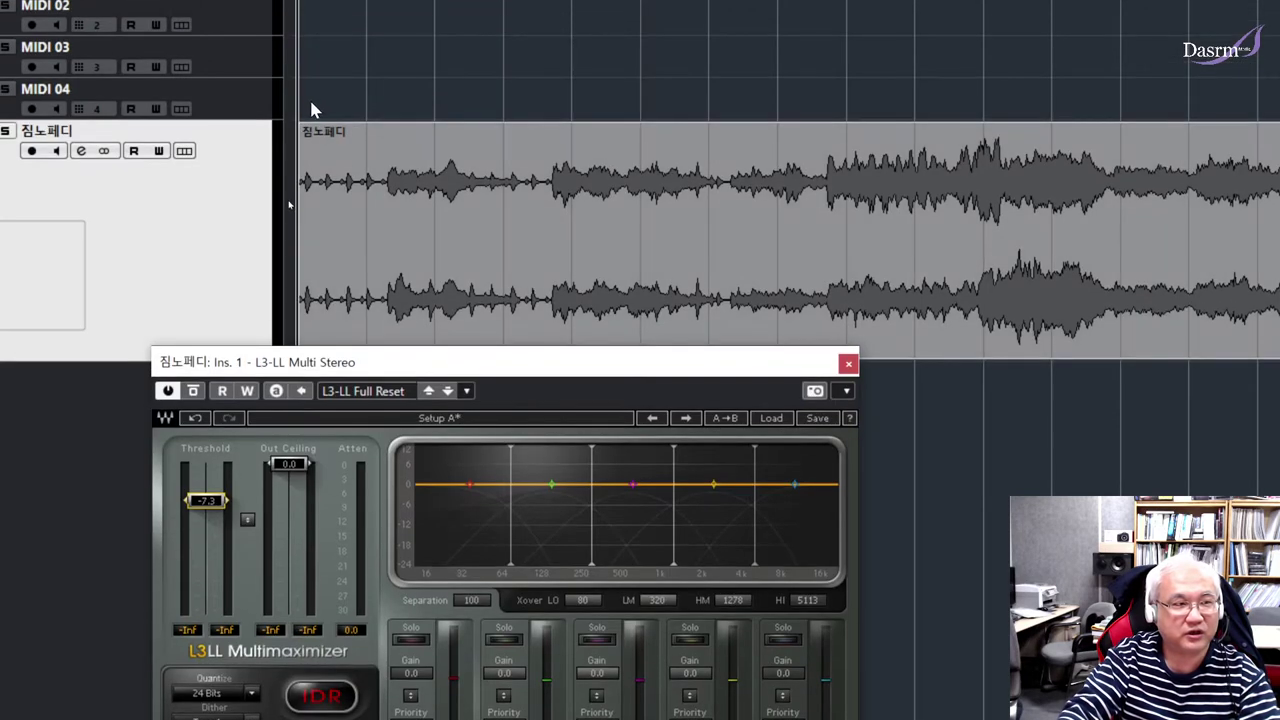
{"action": "key", "text": "space"}
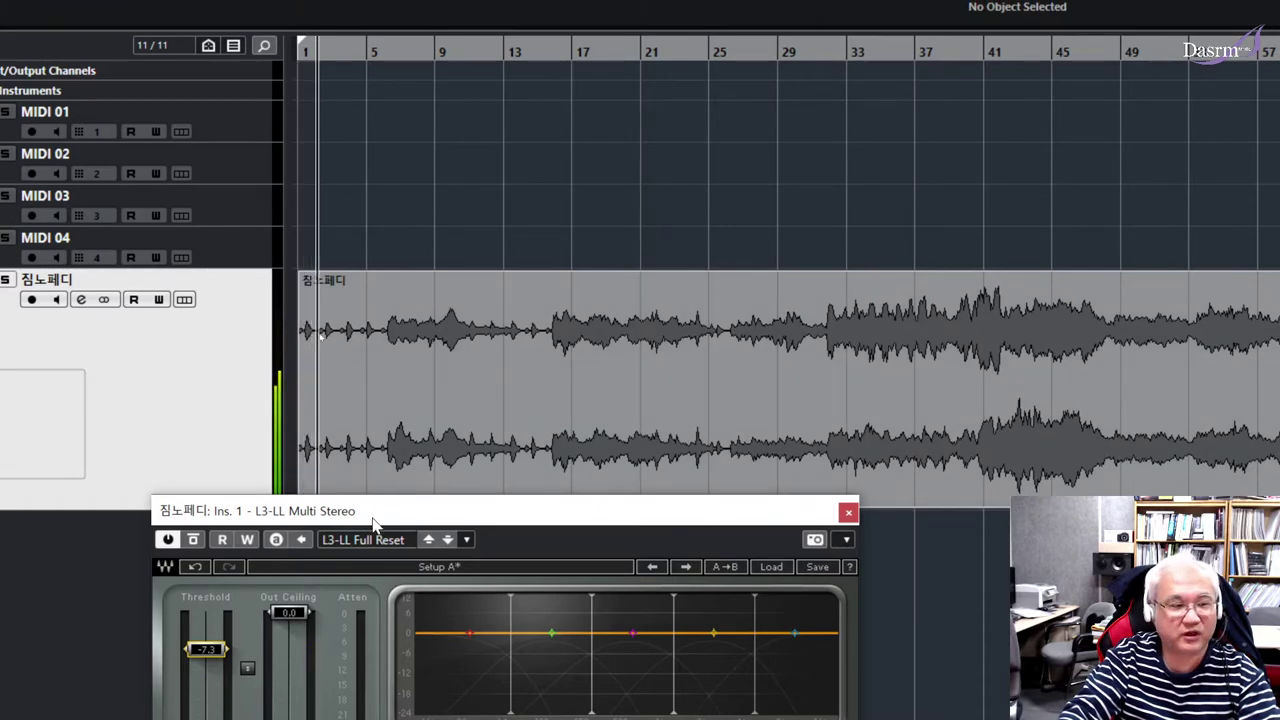
{"action": "left_click_drag", "start_coordinate": [374, 517], "coordinate": [334, 191]}
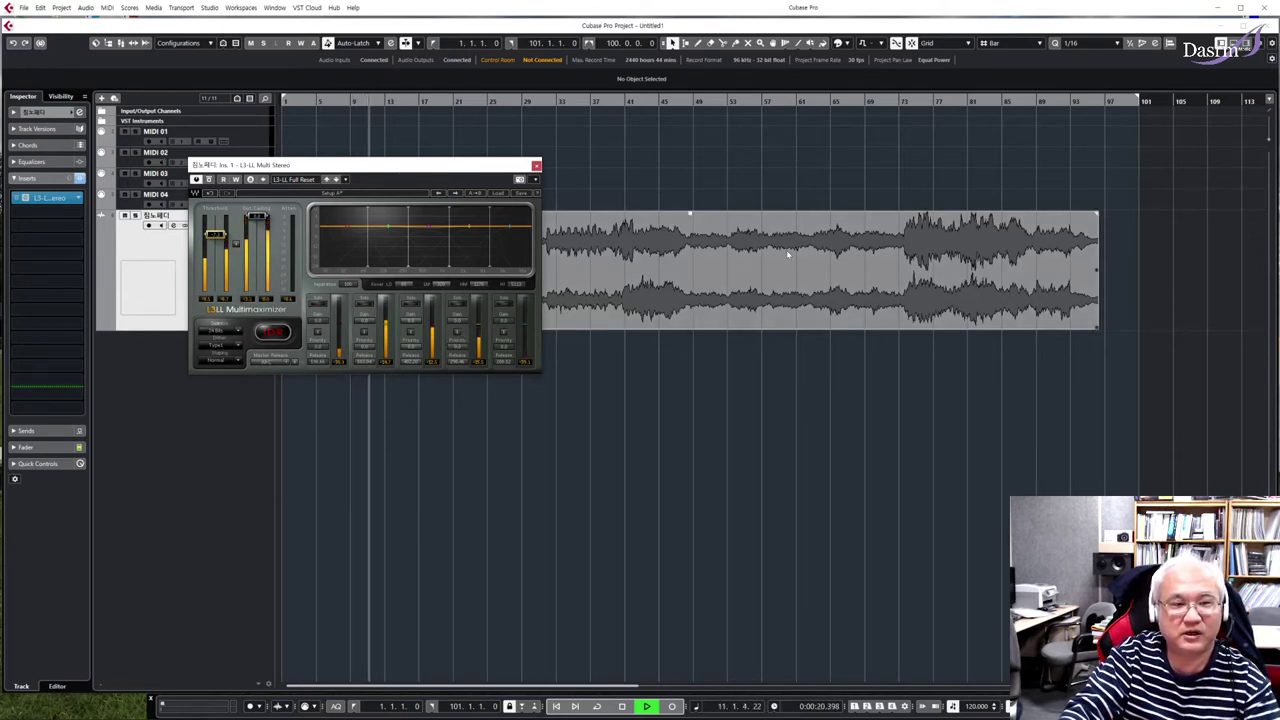
{"action": "key", "text": "space"}
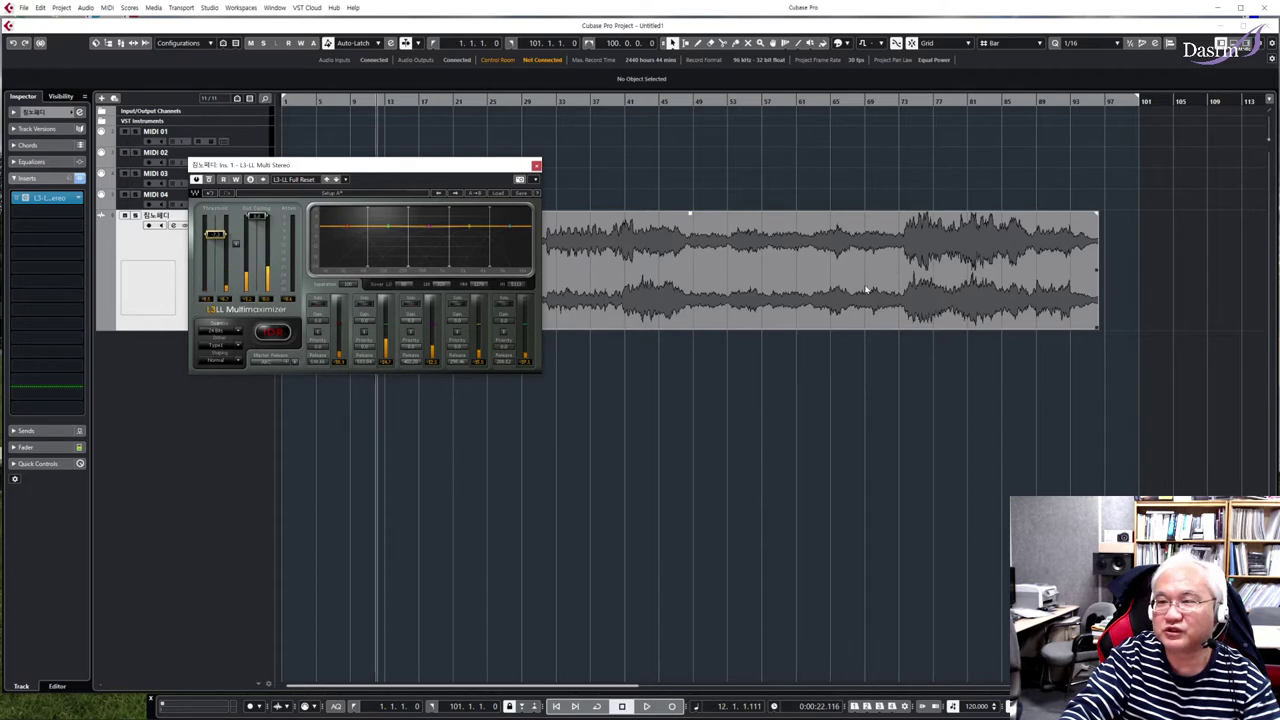
Place the plug-in window below the waveform and play the loud section from bar 73 to about bar 87
{"action": "left_click_drag", "start_coordinate": [408, 164], "coordinate": [441, 353]}
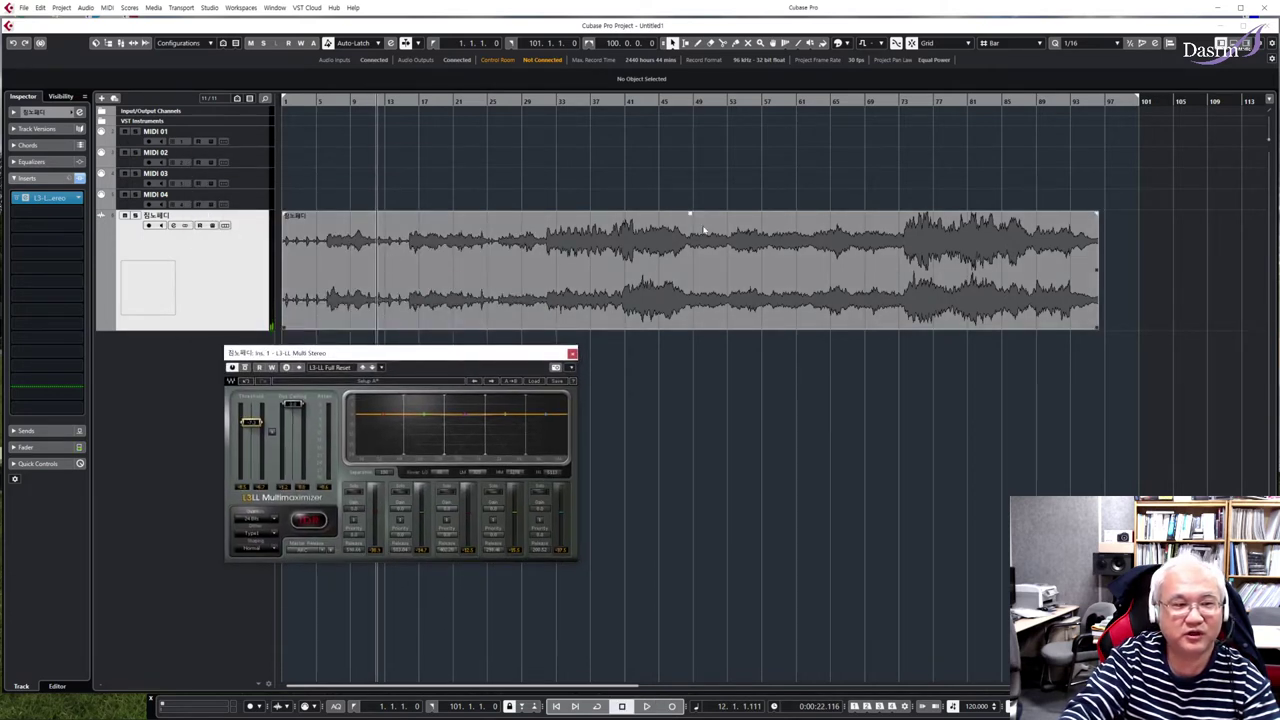
{"action": "left_click", "coordinate": [426, 310]}
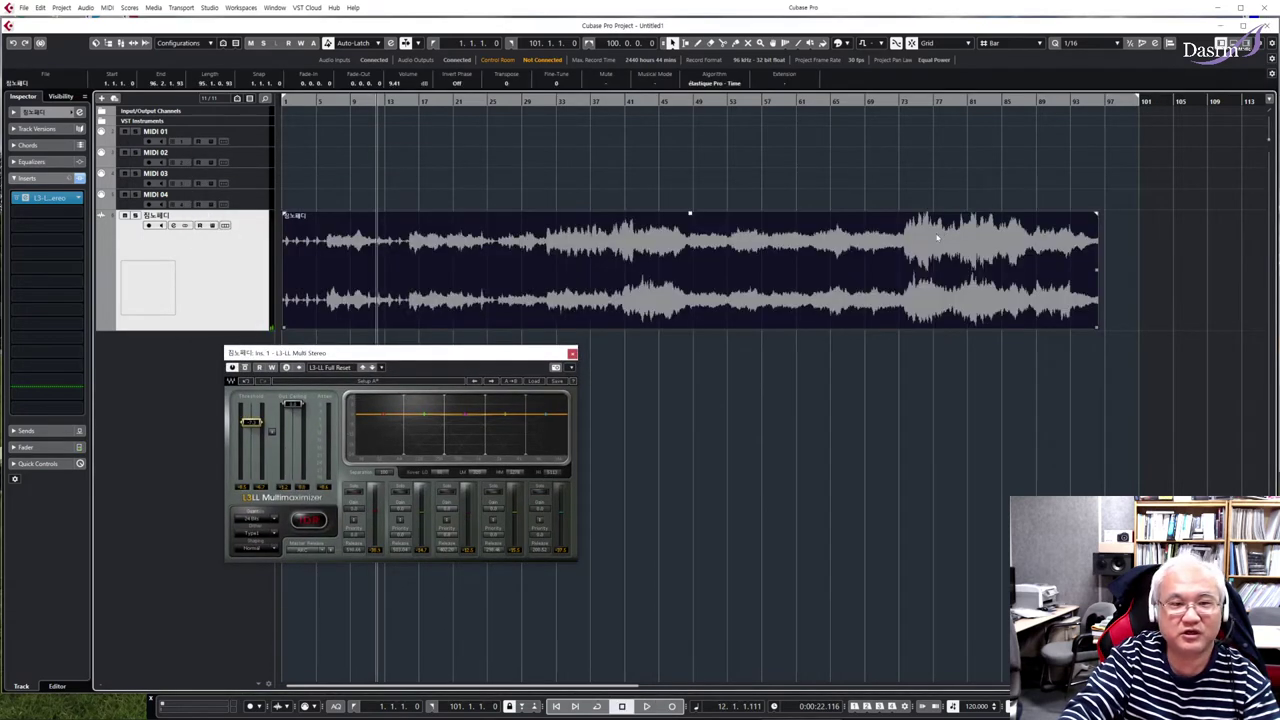
{"action": "left_click", "coordinate": [900, 101]}
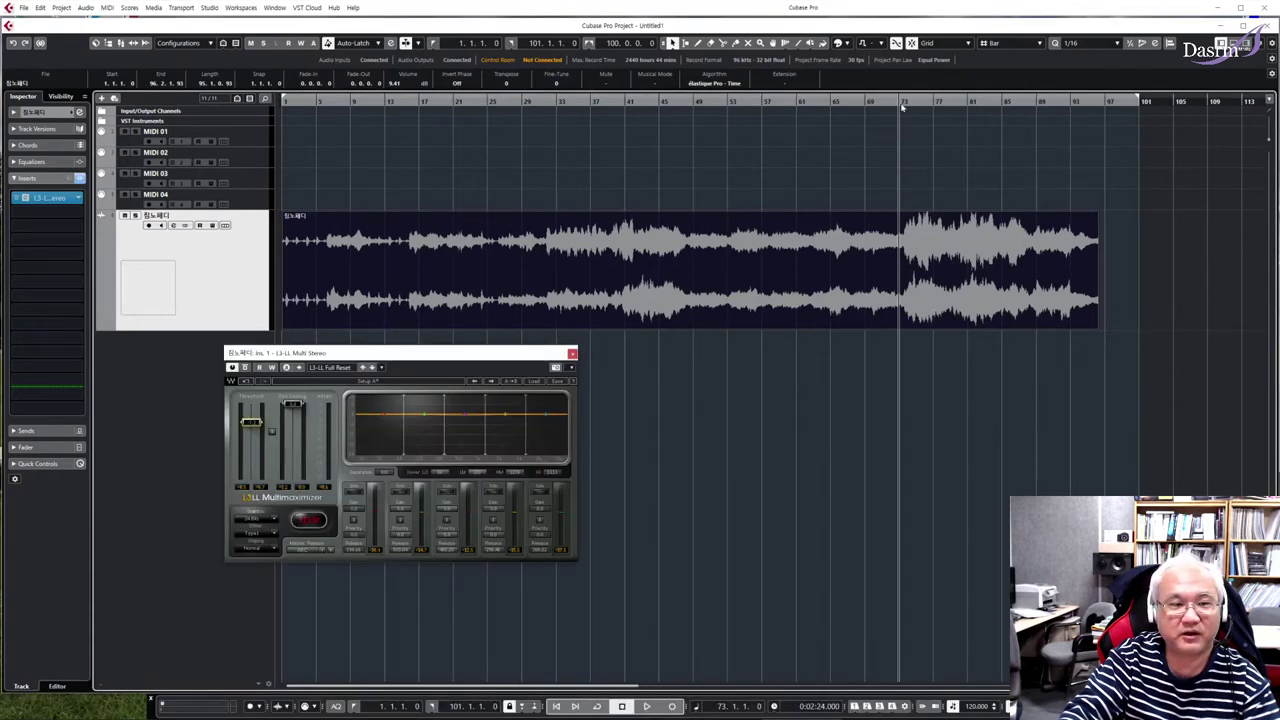
{"action": "key", "text": "space"}
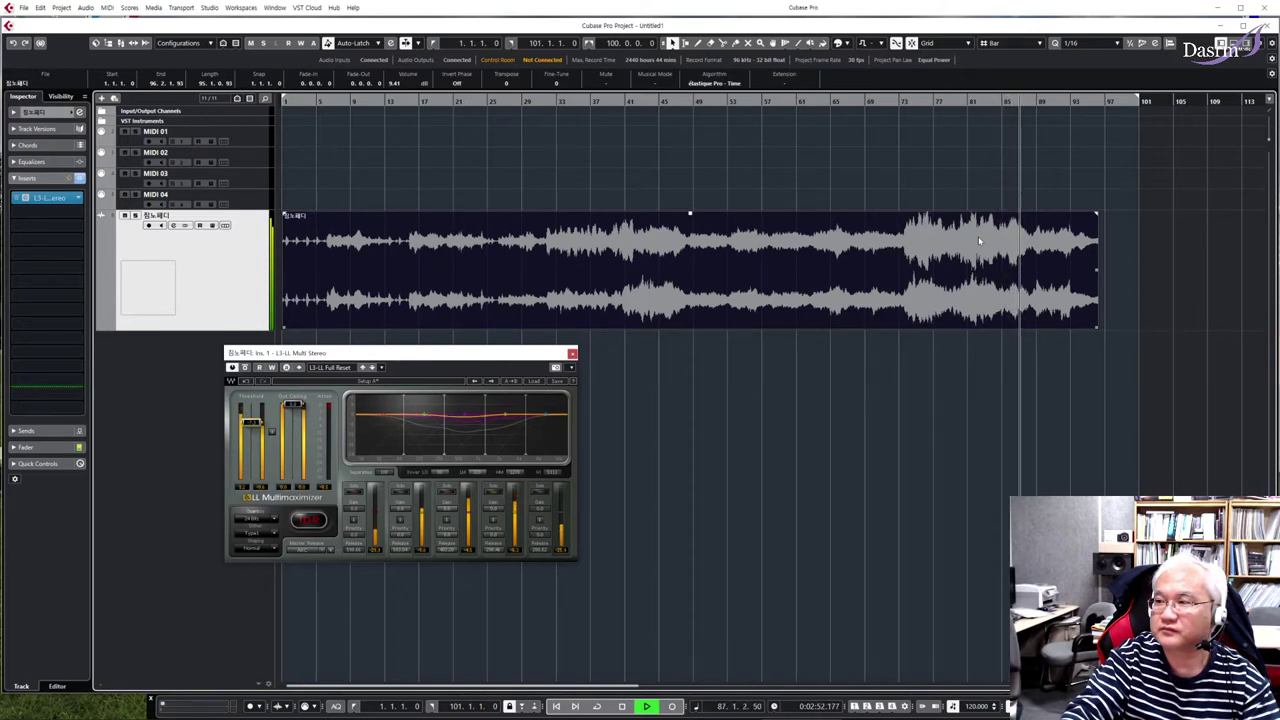
{"action": "key", "text": "space"}
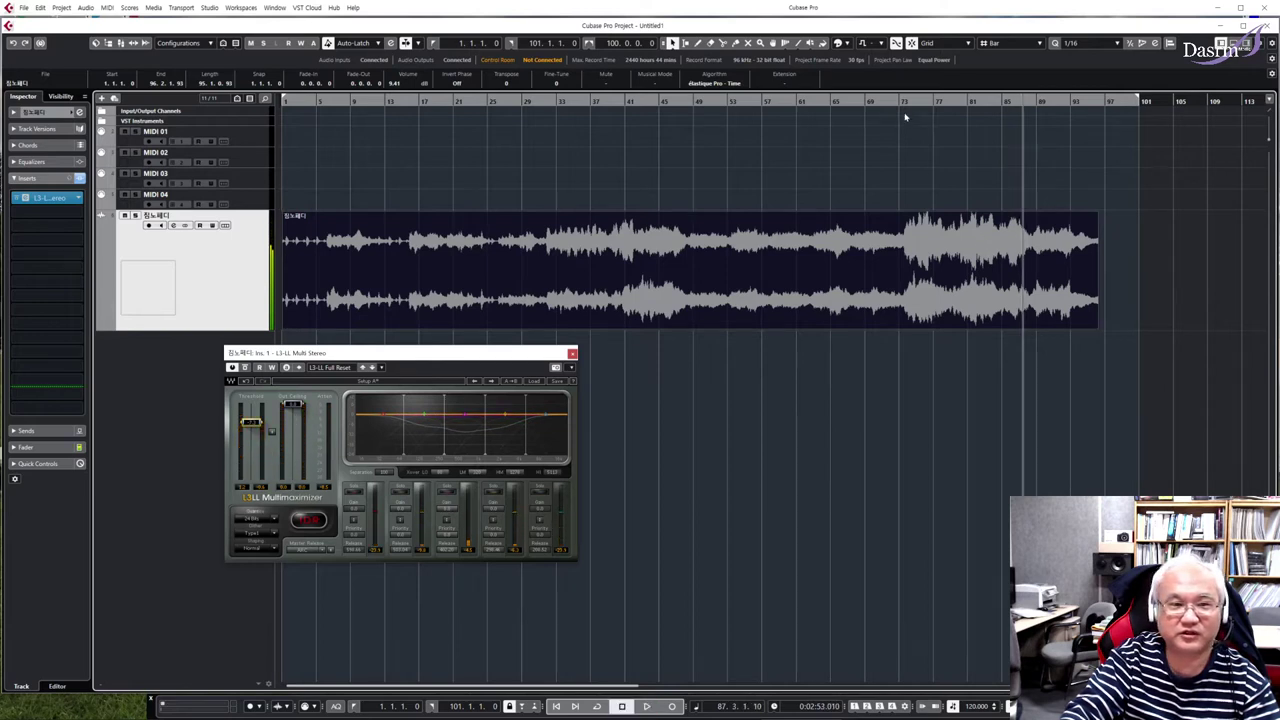
Return the playback cursor to bar 74 and close the L3-LL Multi Stereo window
{"action": "left_click", "coordinate": [903, 101]}
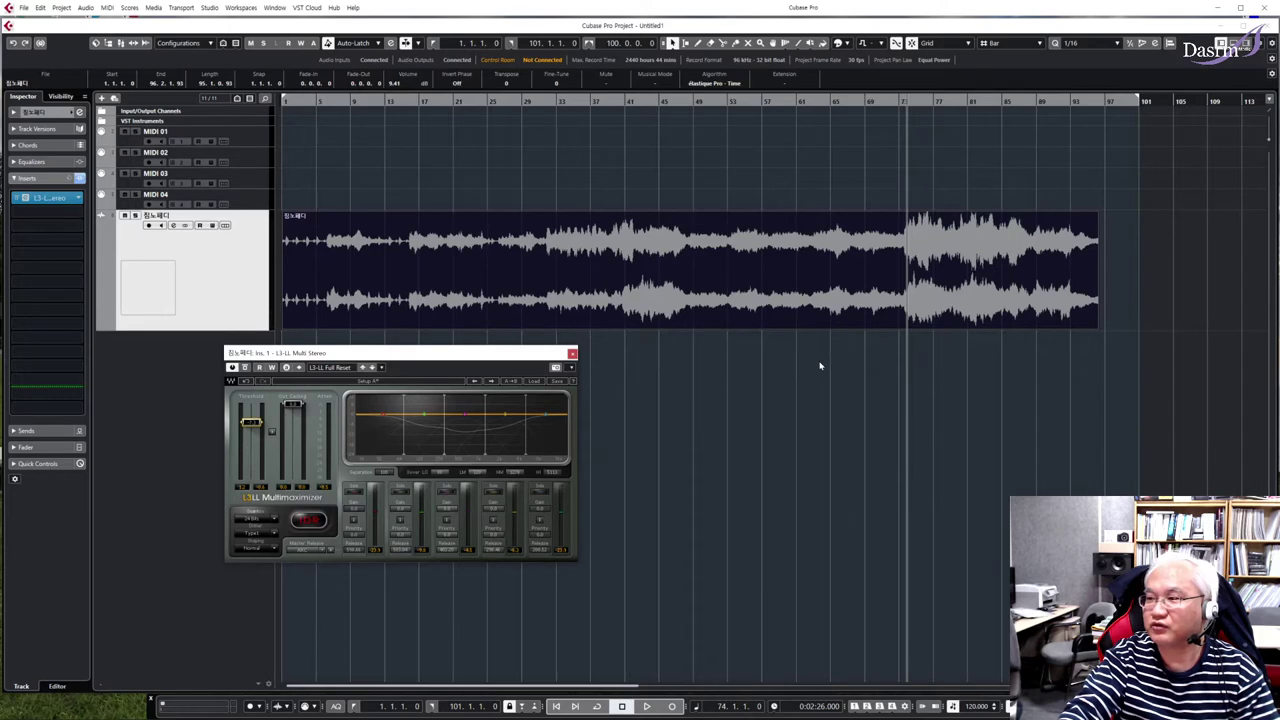
{"action": "left_click", "coordinate": [572, 353]}
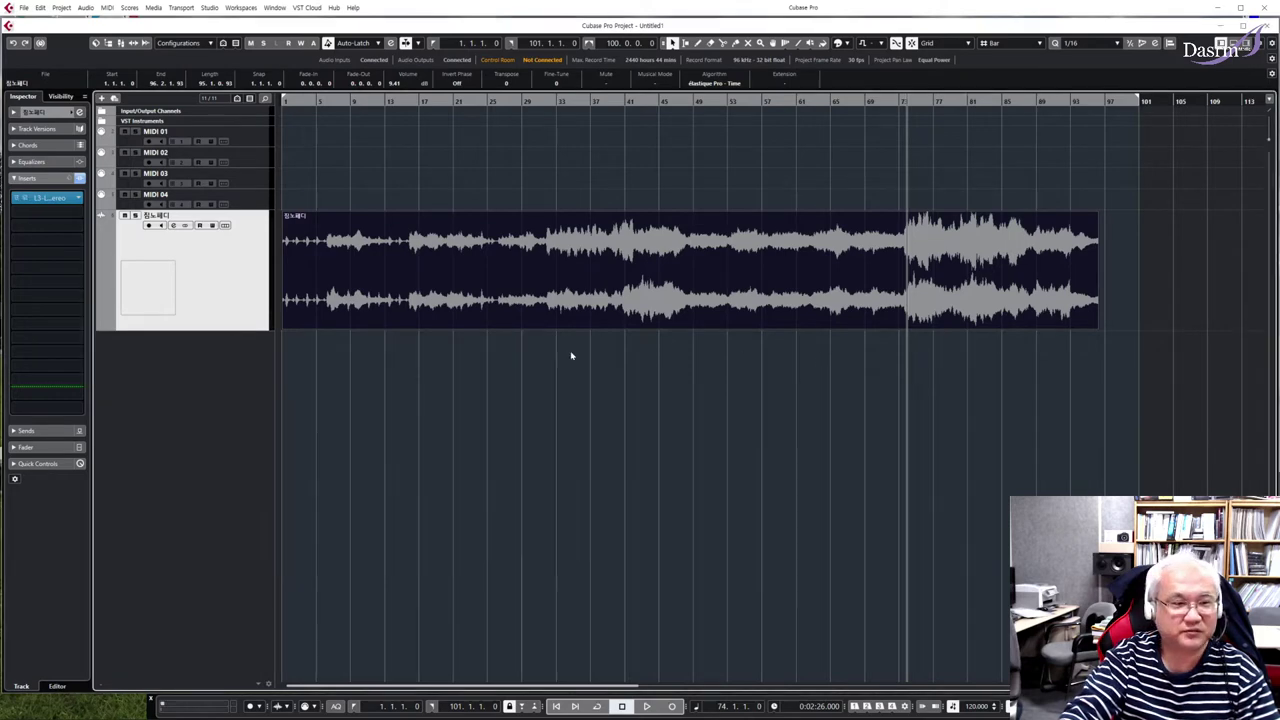
{"action": "left_click", "coordinate": [624, 347]}
{"action": "left_click", "coordinate": [684, 297]}
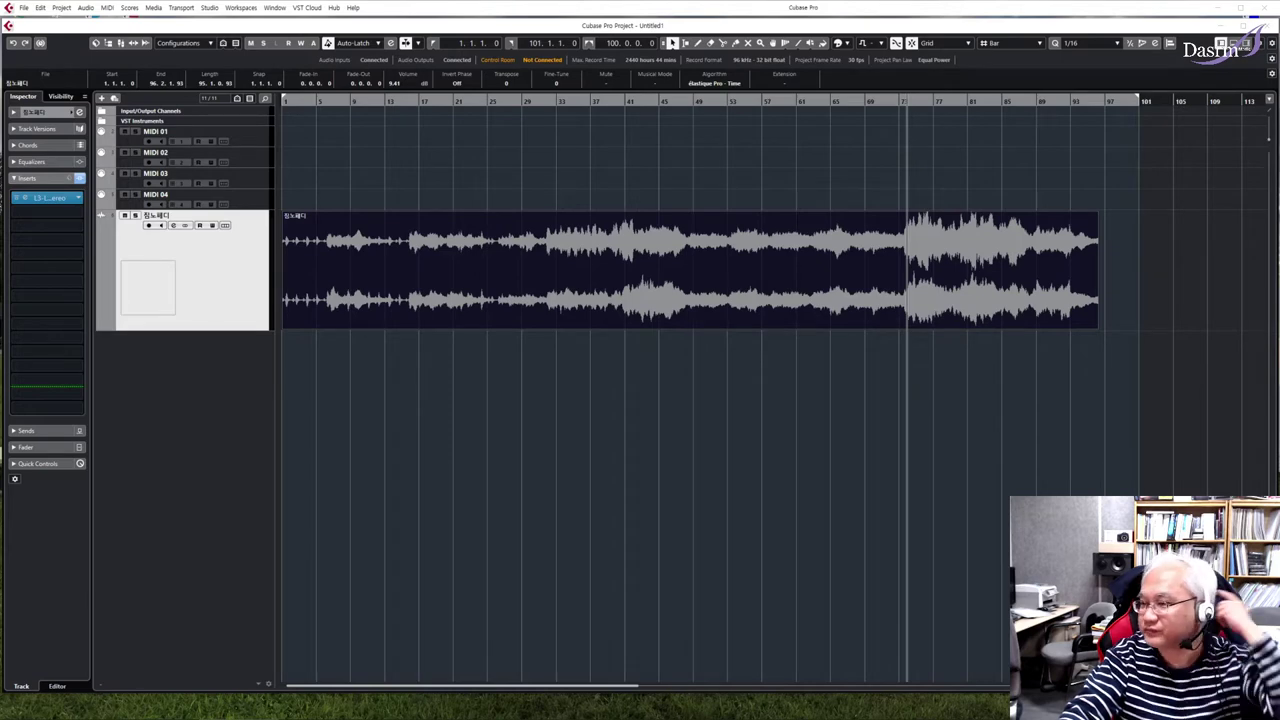
Switch to PotPlayer and listen to 거짓말(클라리넷있는).wav, replaying it from the beginning
{"action": "key", "text": "super+d"}
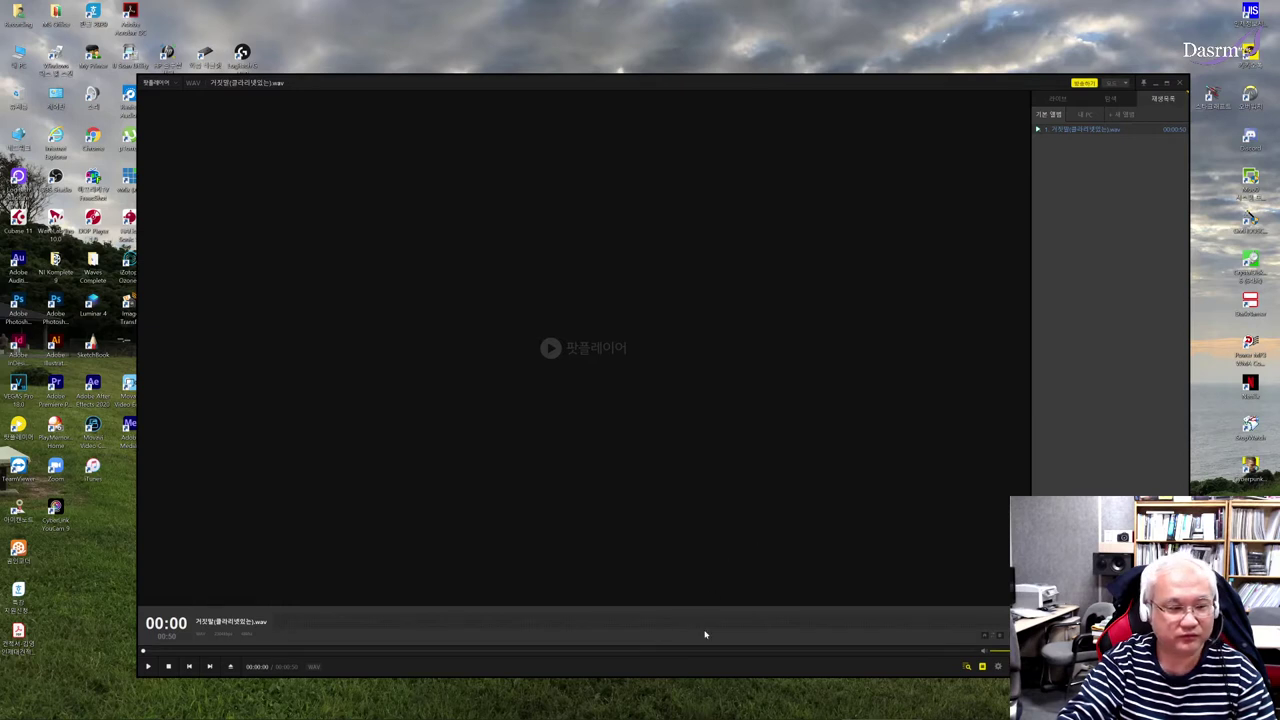
{"action": "left_click", "coordinate": [148, 666]}
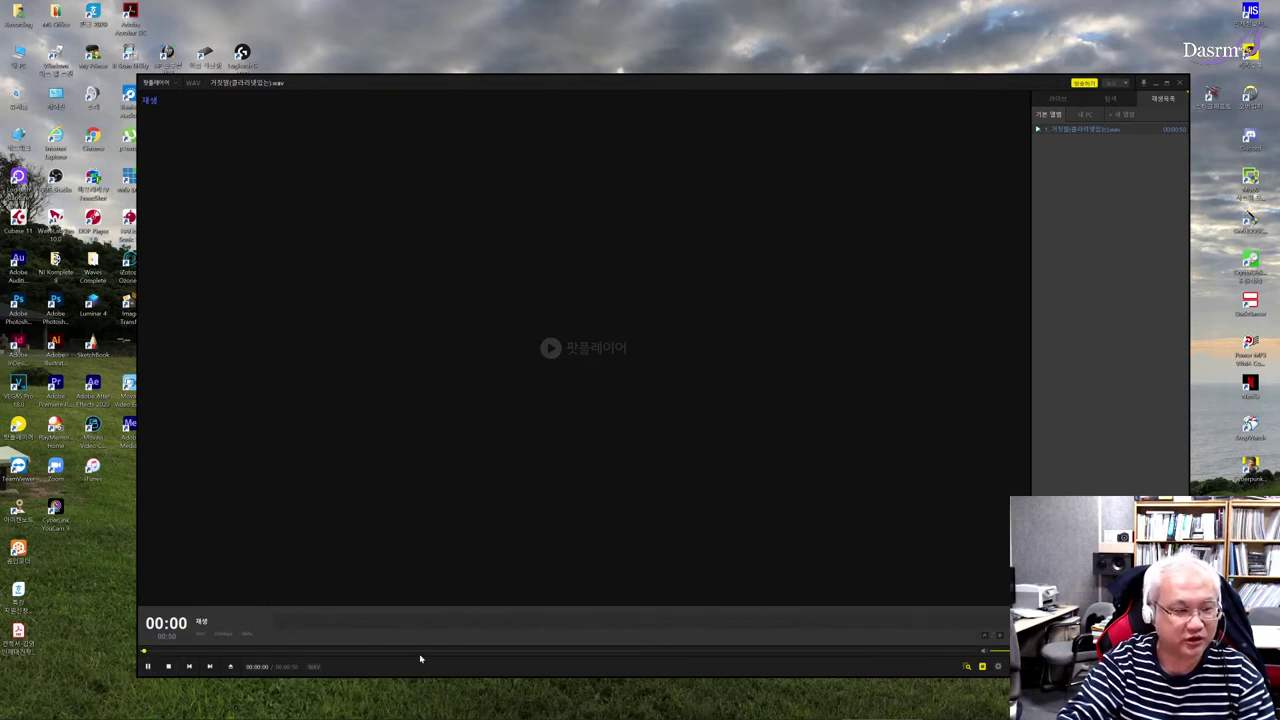
{"action": "left_click", "coordinate": [957, 651]}
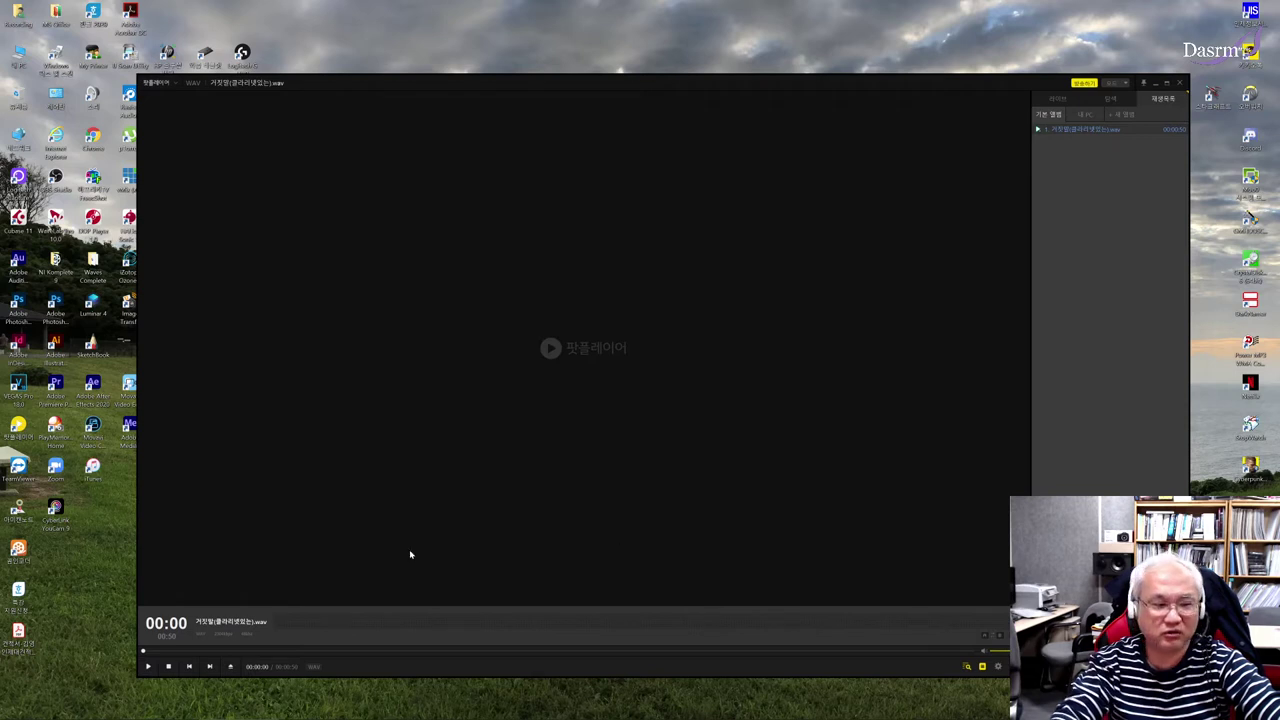
{"action": "left_click", "coordinate": [148, 666]}
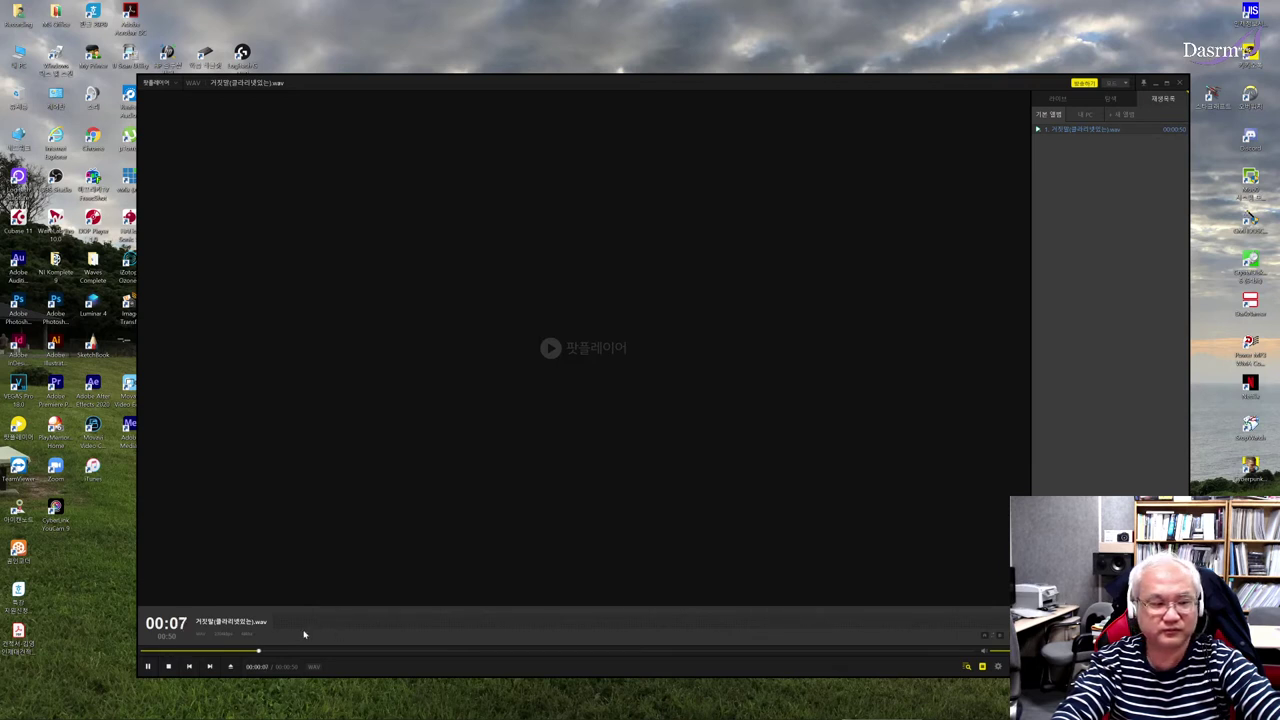
Rewind 무제.wav to its start, listen to it through, and replay it
{"action": "left_click", "coordinate": [148, 667]}
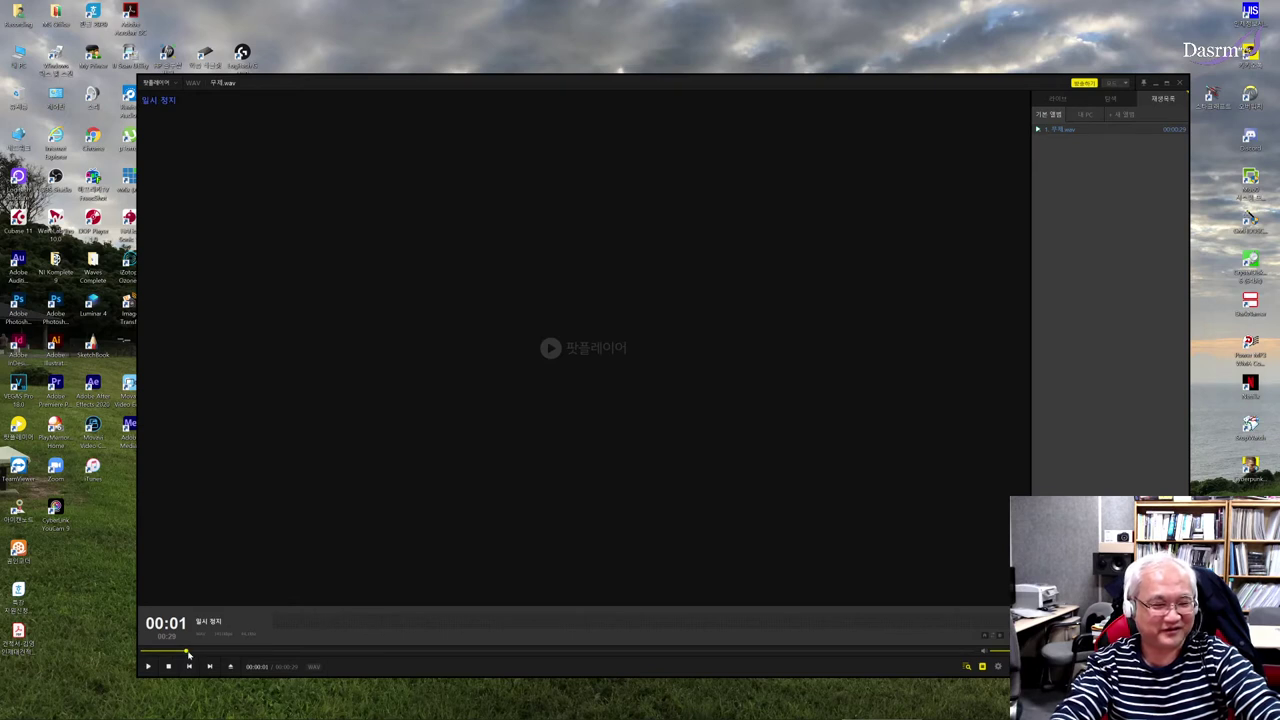
{"action": "left_click_drag", "start_coordinate": [189, 652], "coordinate": [141, 651]}
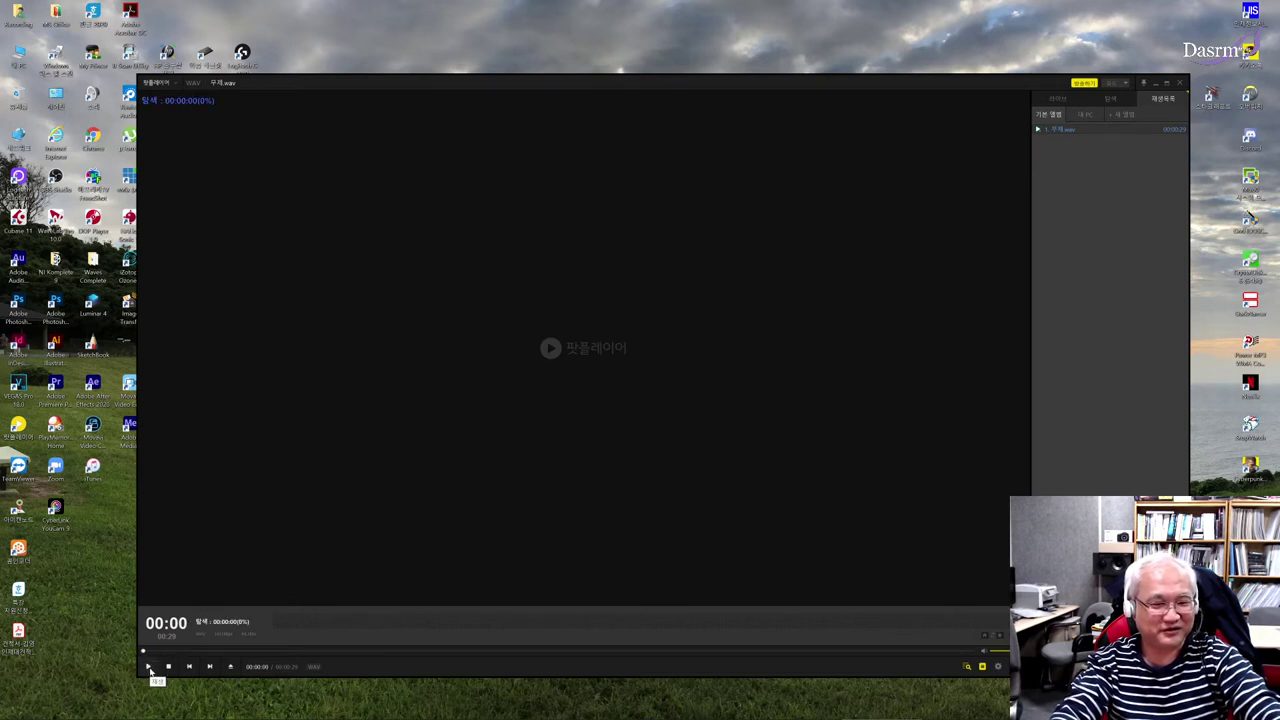
{"action": "left_click", "coordinate": [149, 667]}
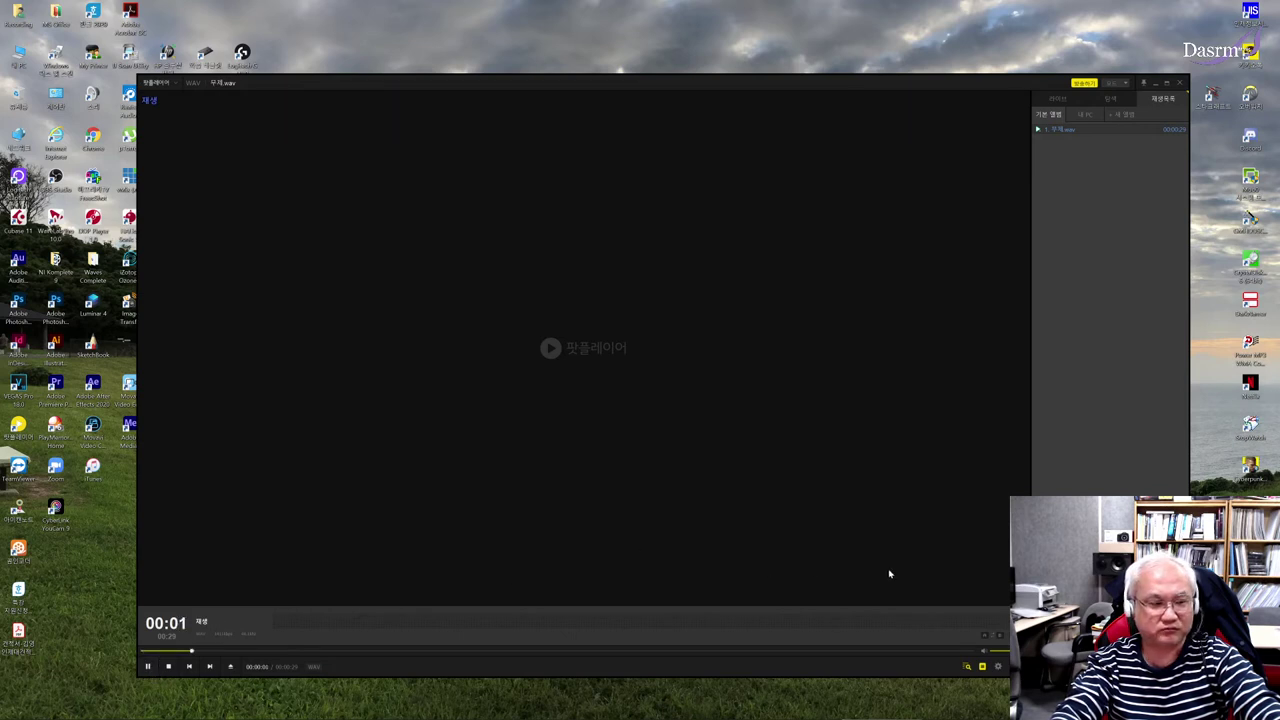
{"action": "scroll", "coordinate": [1000, 634], "scroll_direction": "down", "scroll_amount": 5}
{"action": "scroll", "coordinate": [968, 571], "scroll_direction": "up", "scroll_amount": 4}
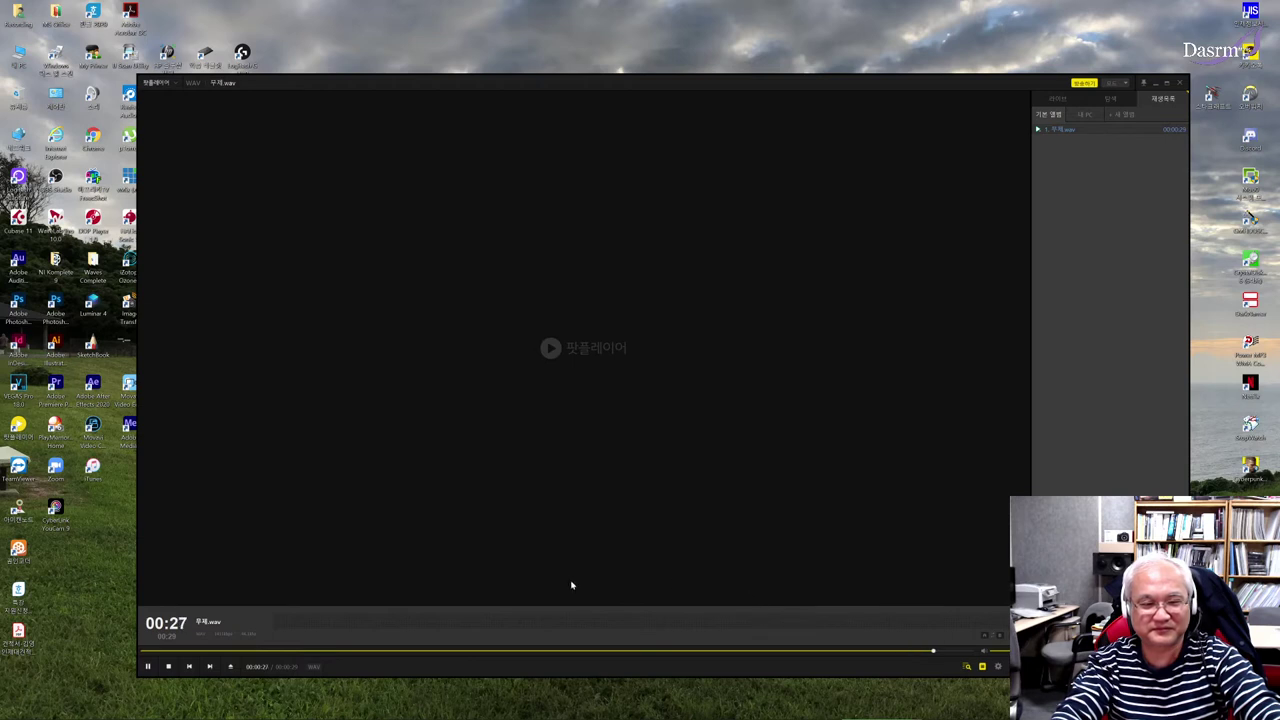
{"action": "left_click", "coordinate": [162, 665]}
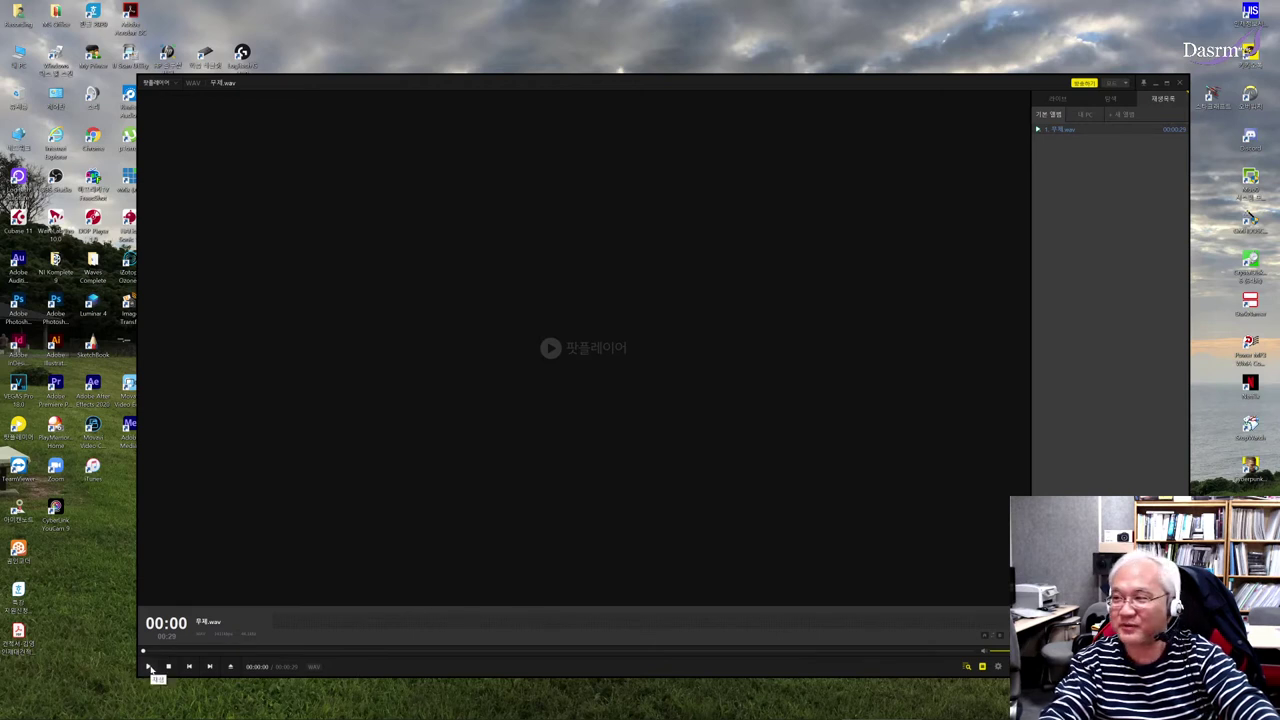
{"action": "left_click", "coordinate": [149, 668]}
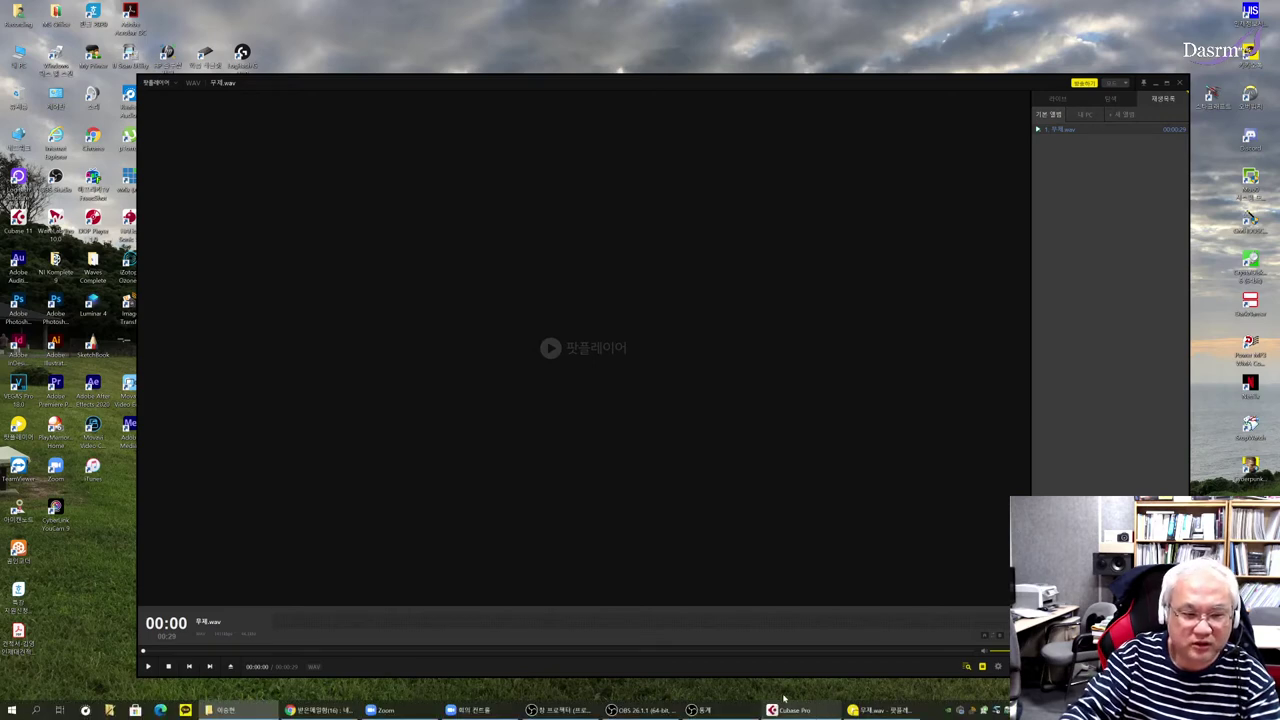
Switch to Cubase, browse the VST instruments available for a new instrument track without adding one, and return to PotPlayer
{"action": "left_click", "coordinate": [800, 710]}
{"action": "right_click", "coordinate": [229, 353]}
{"action": "left_click", "coordinate": [272, 374]}
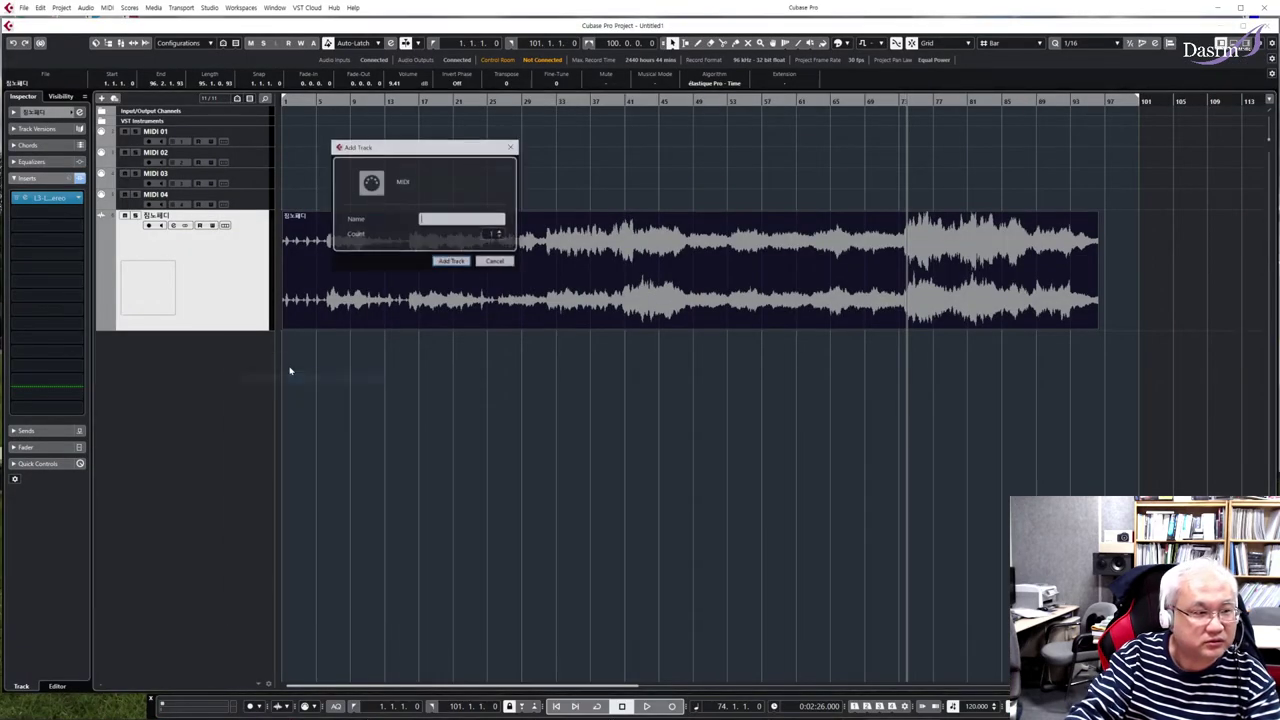
{"action": "left_click", "coordinate": [490, 261]}
{"action": "right_click", "coordinate": [290, 340]}
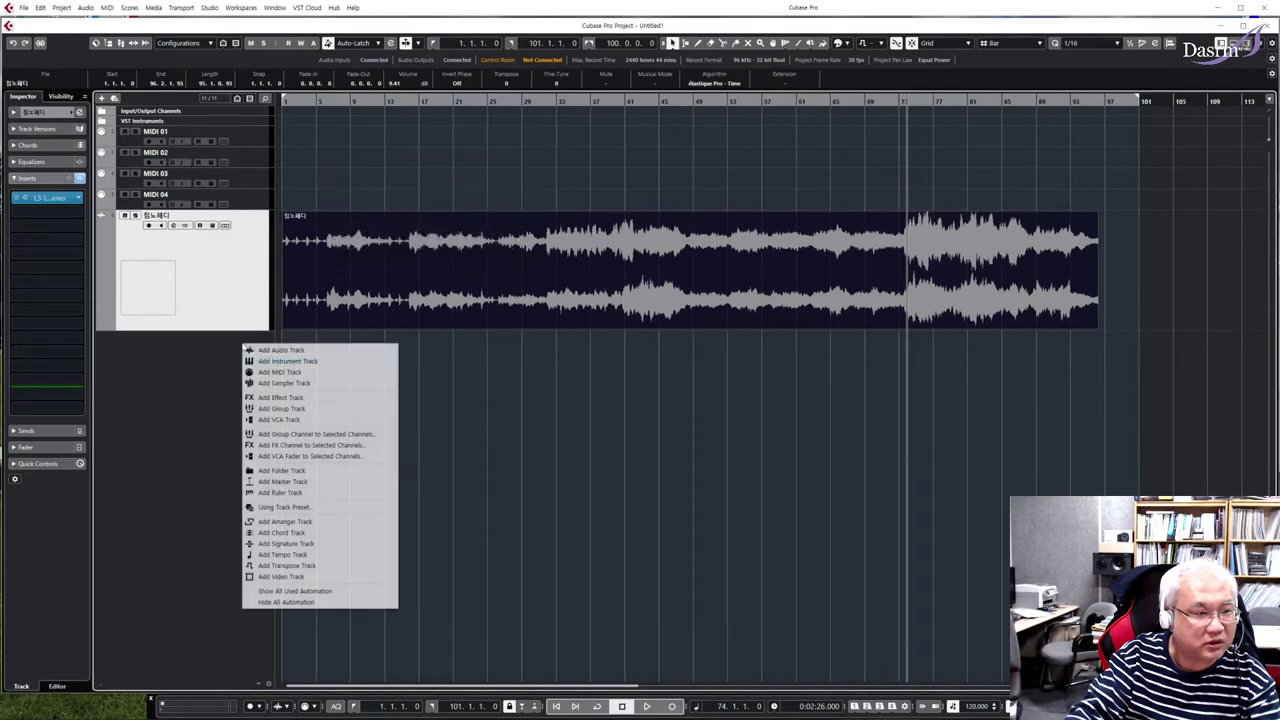
{"action": "left_click", "coordinate": [285, 363]}
{"action": "left_click", "coordinate": [471, 222]}
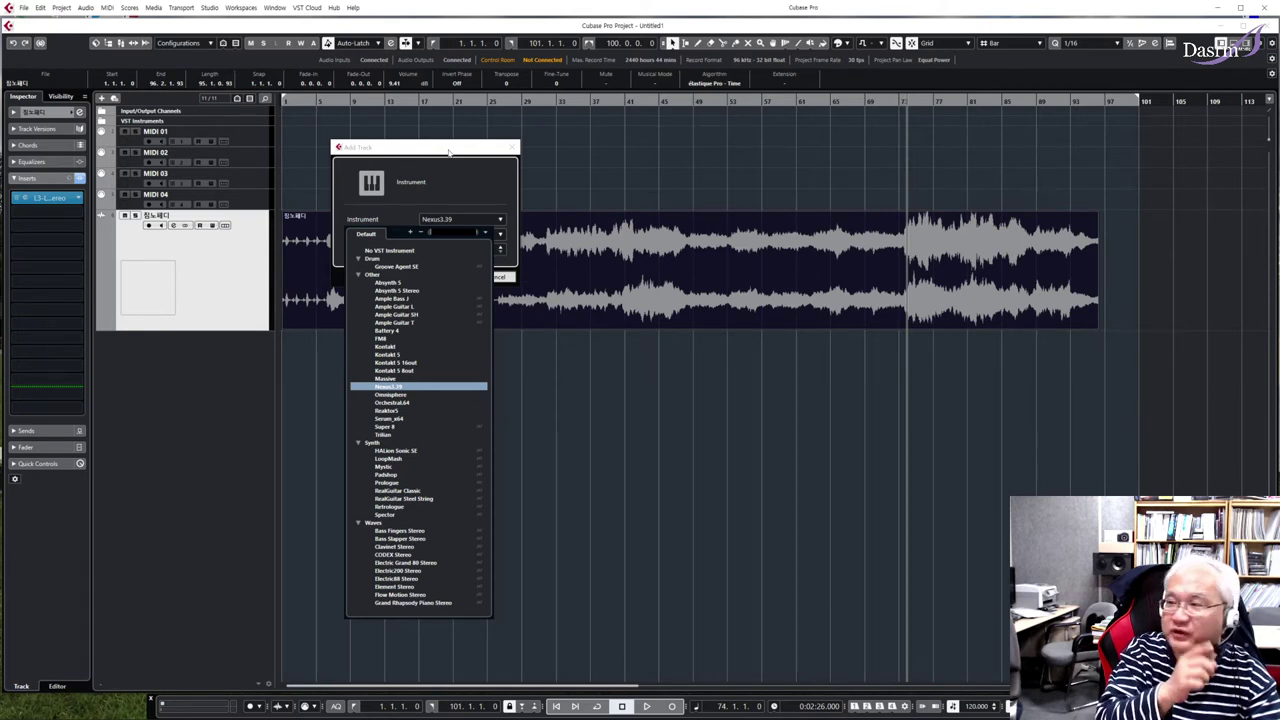
{"action": "left_click", "coordinate": [452, 150]}
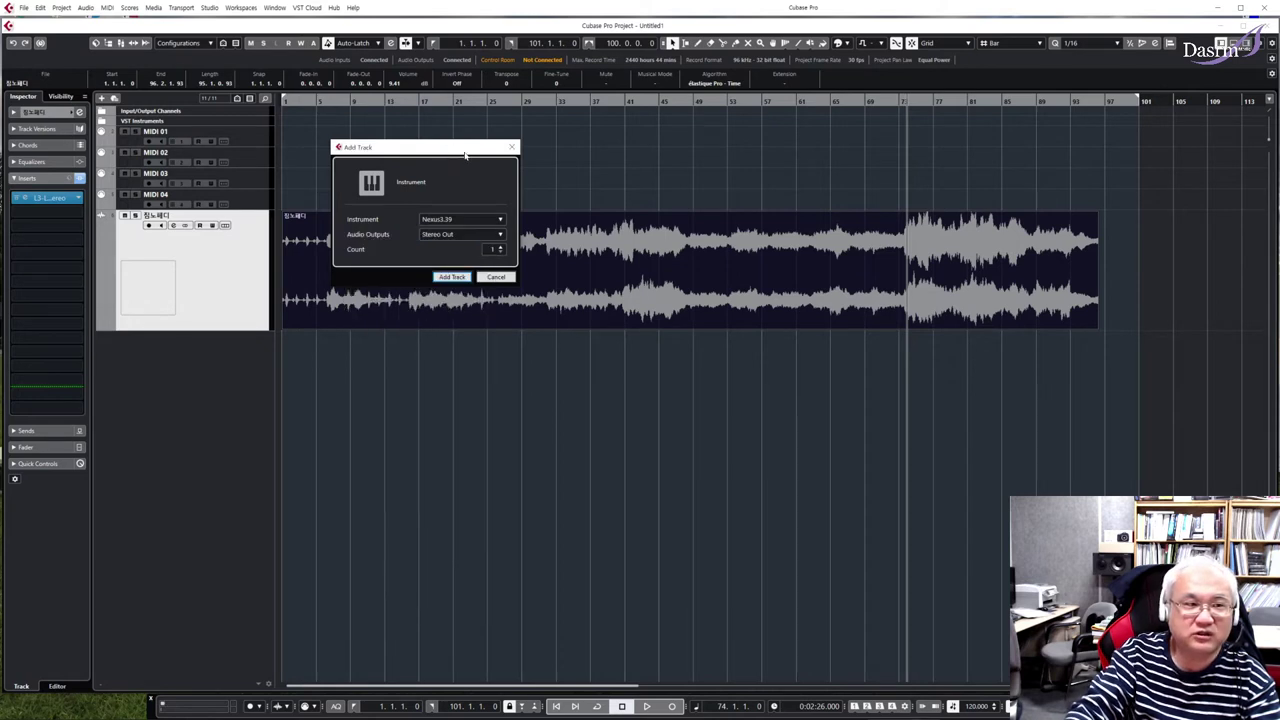
{"action": "left_click", "coordinate": [513, 149]}
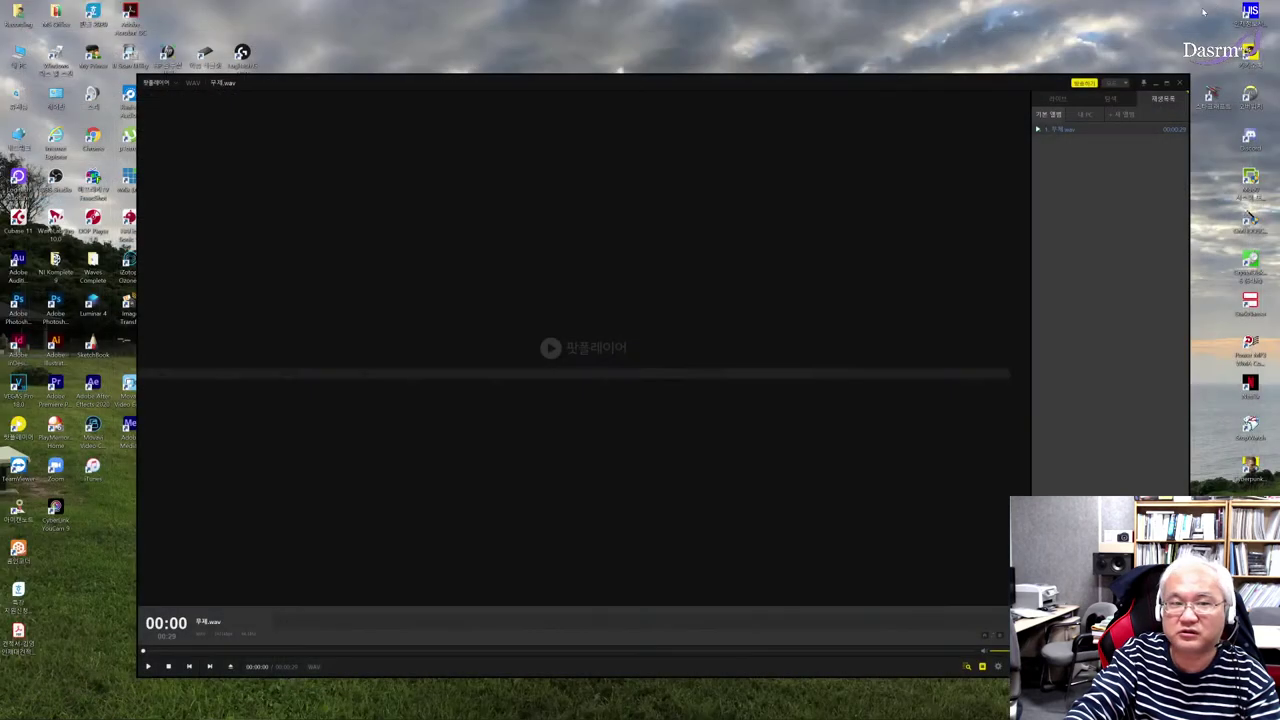
{"action": "left_click", "coordinate": [1219, 7]}
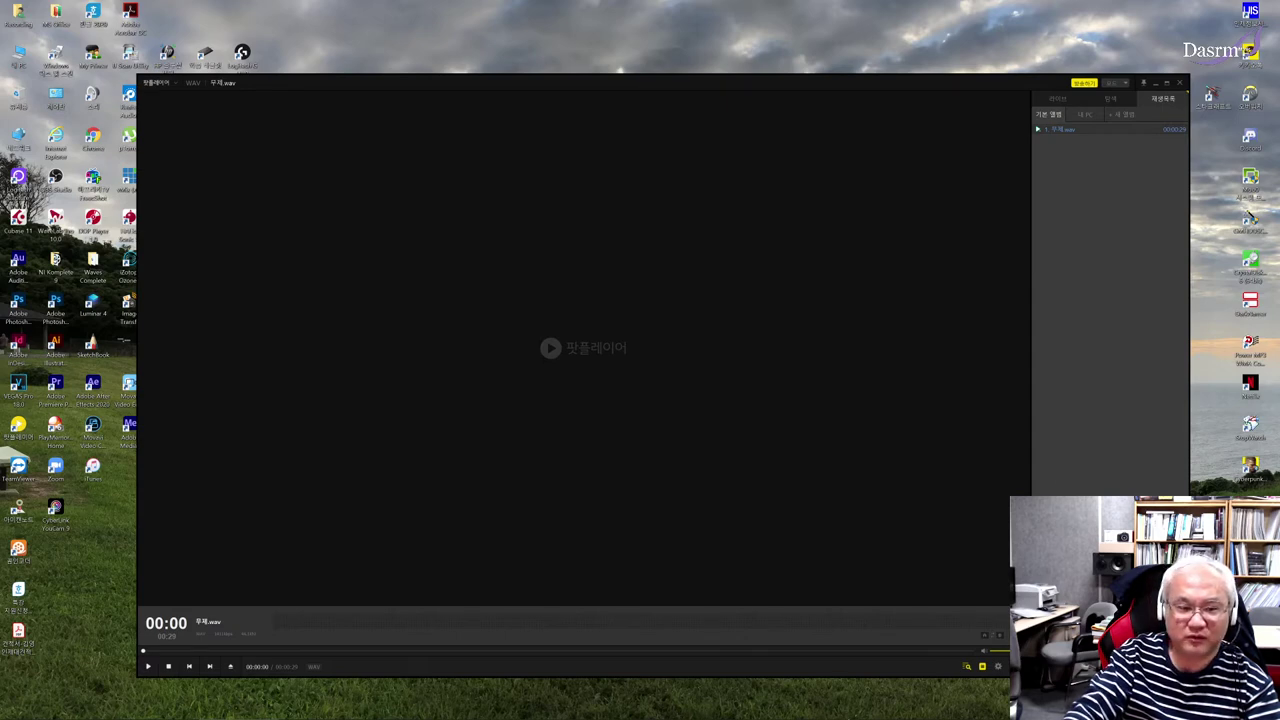
Switch to Cubase, select the MIDI 02 track, and return the playback cursor to the project start
{"action": "left_click", "coordinate": [876, 713]}
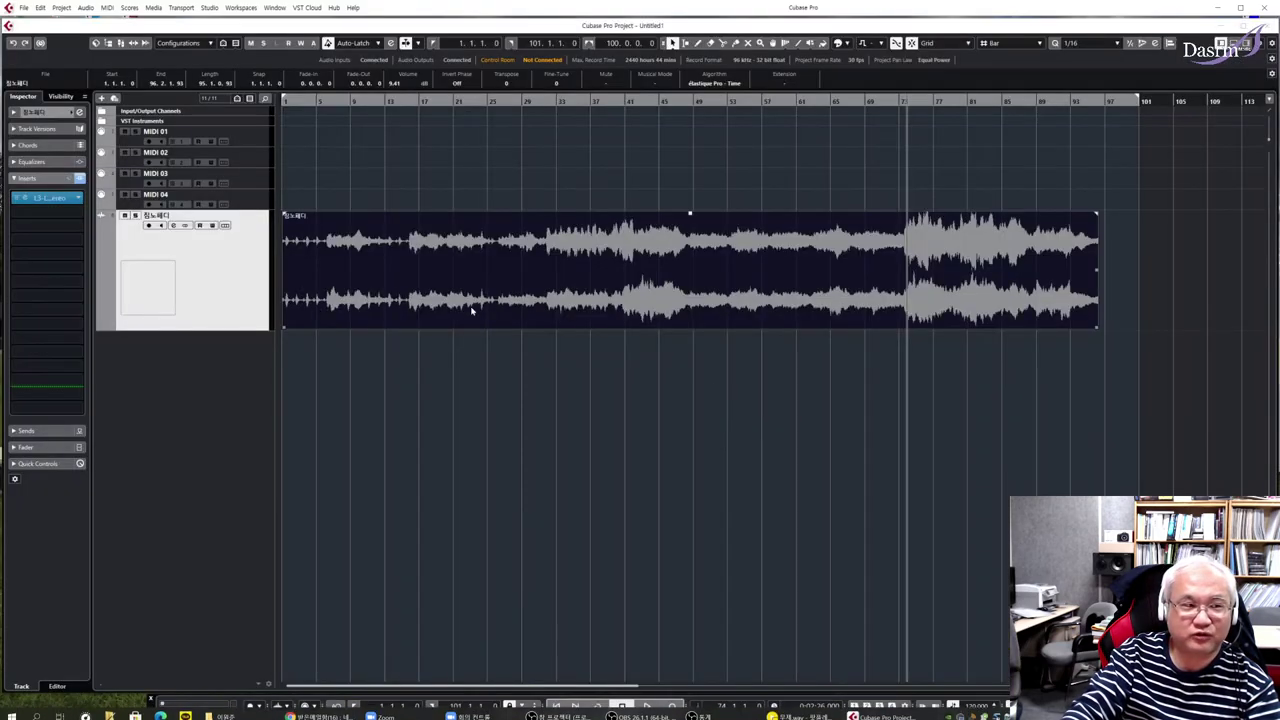
{"action": "left_click", "coordinate": [245, 183]}
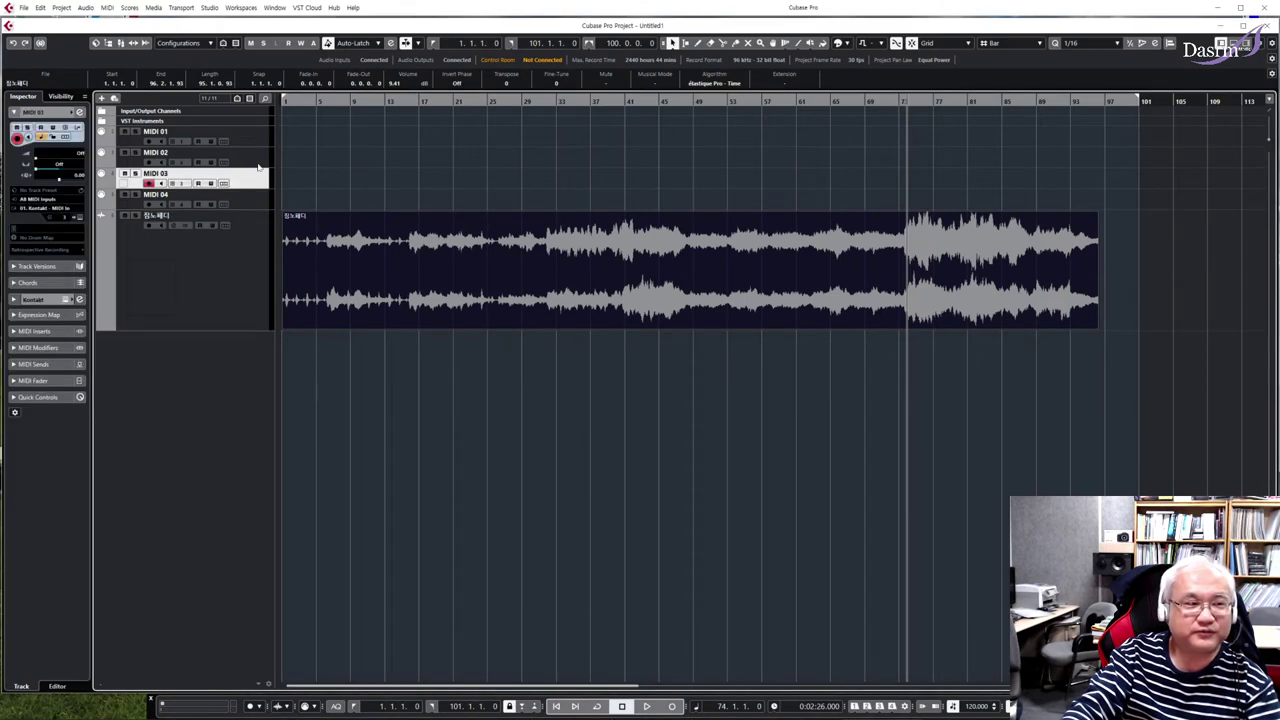
{"action": "left_click", "coordinate": [258, 165]}
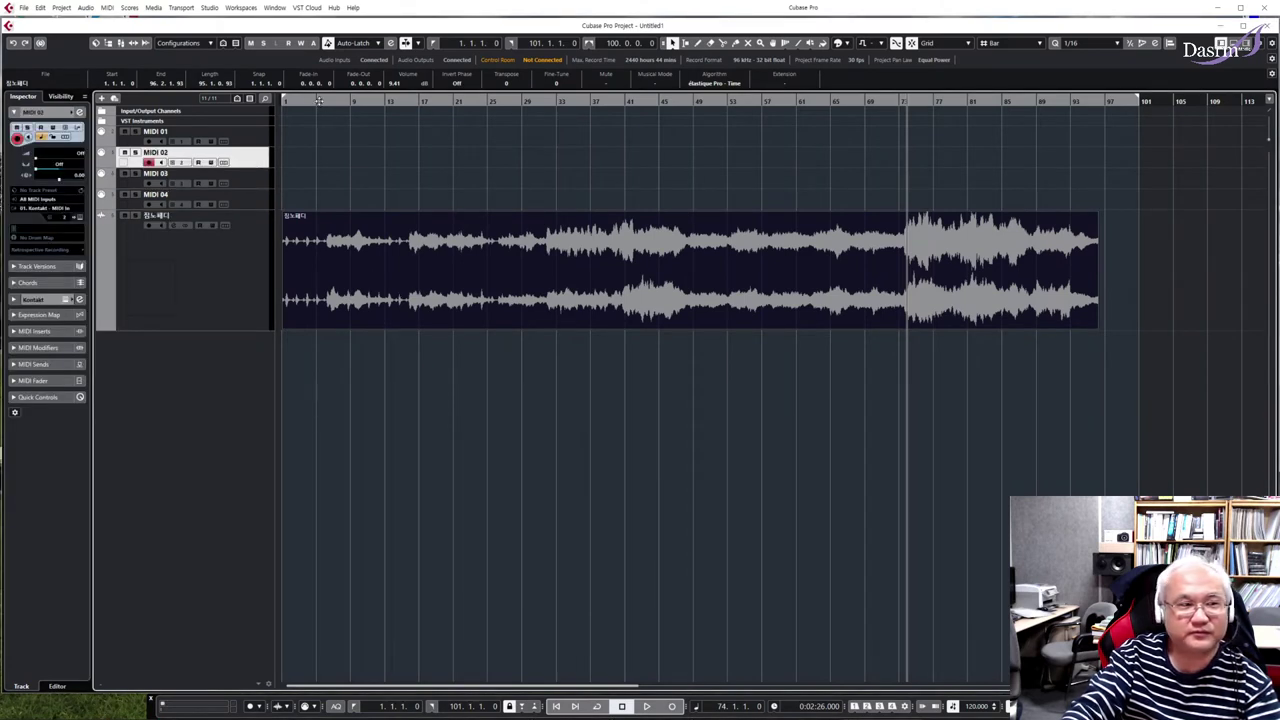
{"action": "key", "text": "Home"}
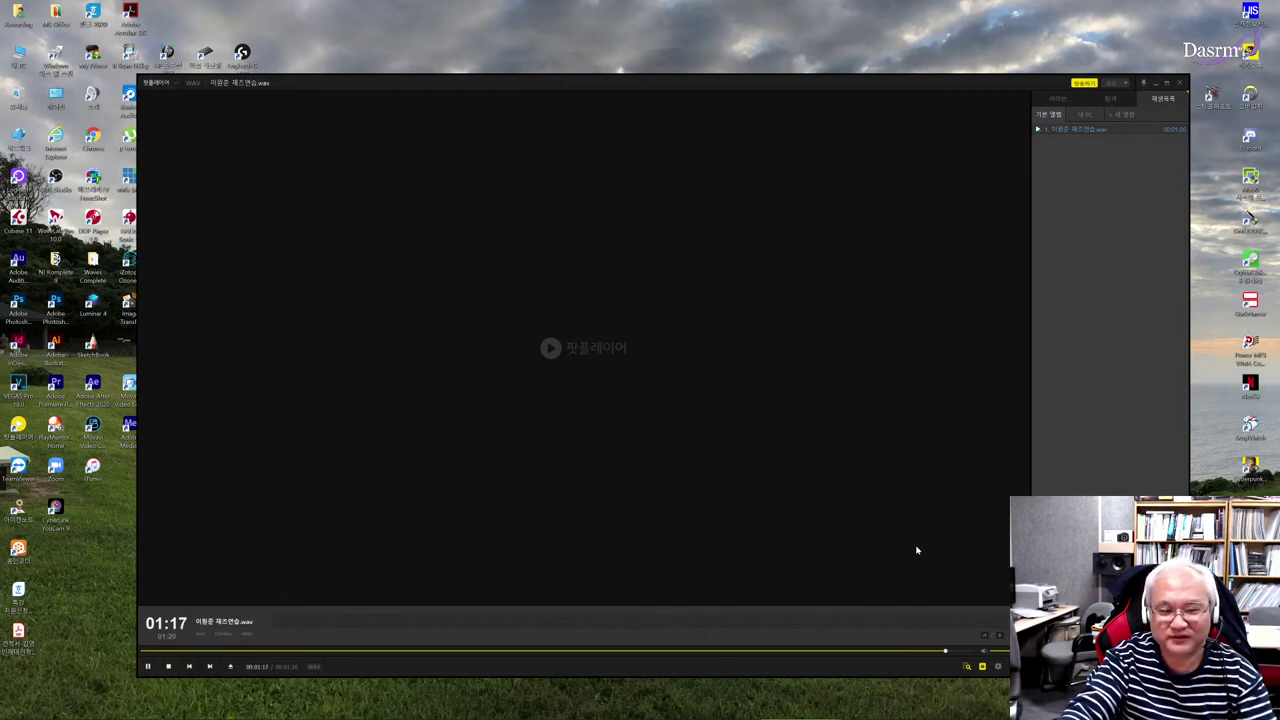
In PotPlayer, pause the jazz practice WAV recording, replay it from about 9 seconds, and pause it again
{"action": "left_click", "coordinate": [148, 666]}
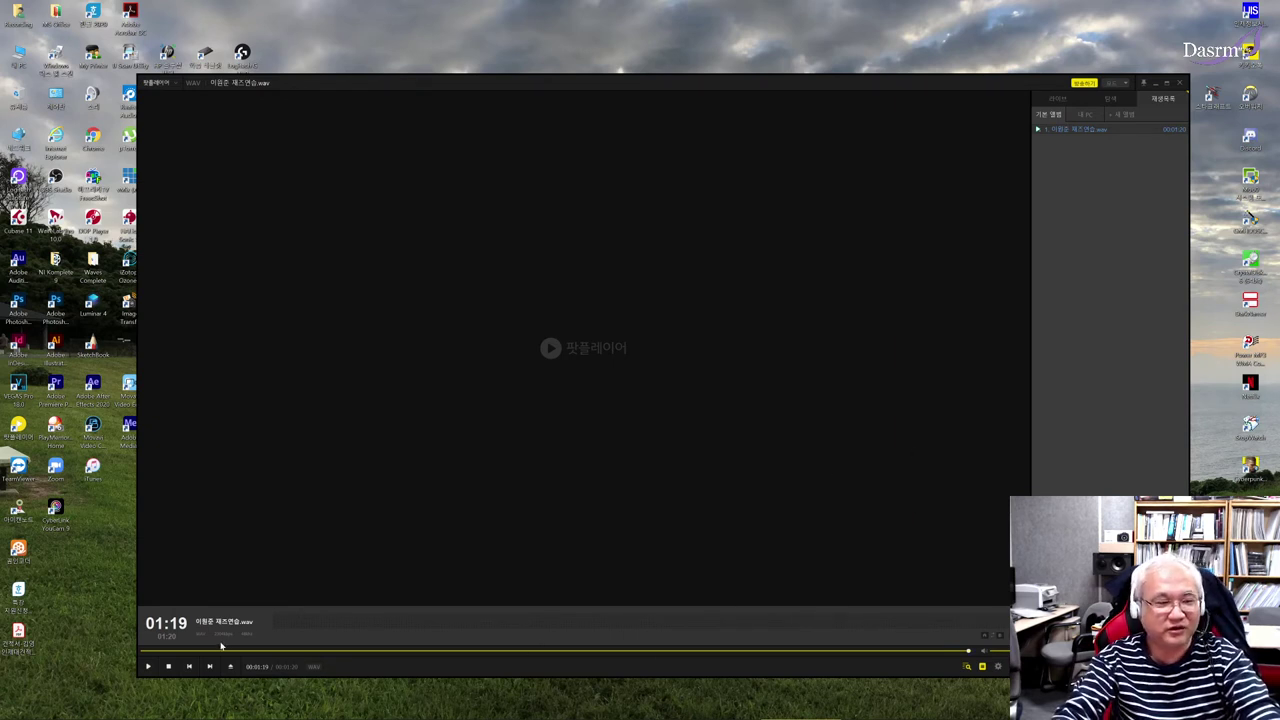
{"action": "left_click_drag", "start_coordinate": [208, 652], "coordinate": [237, 652]}
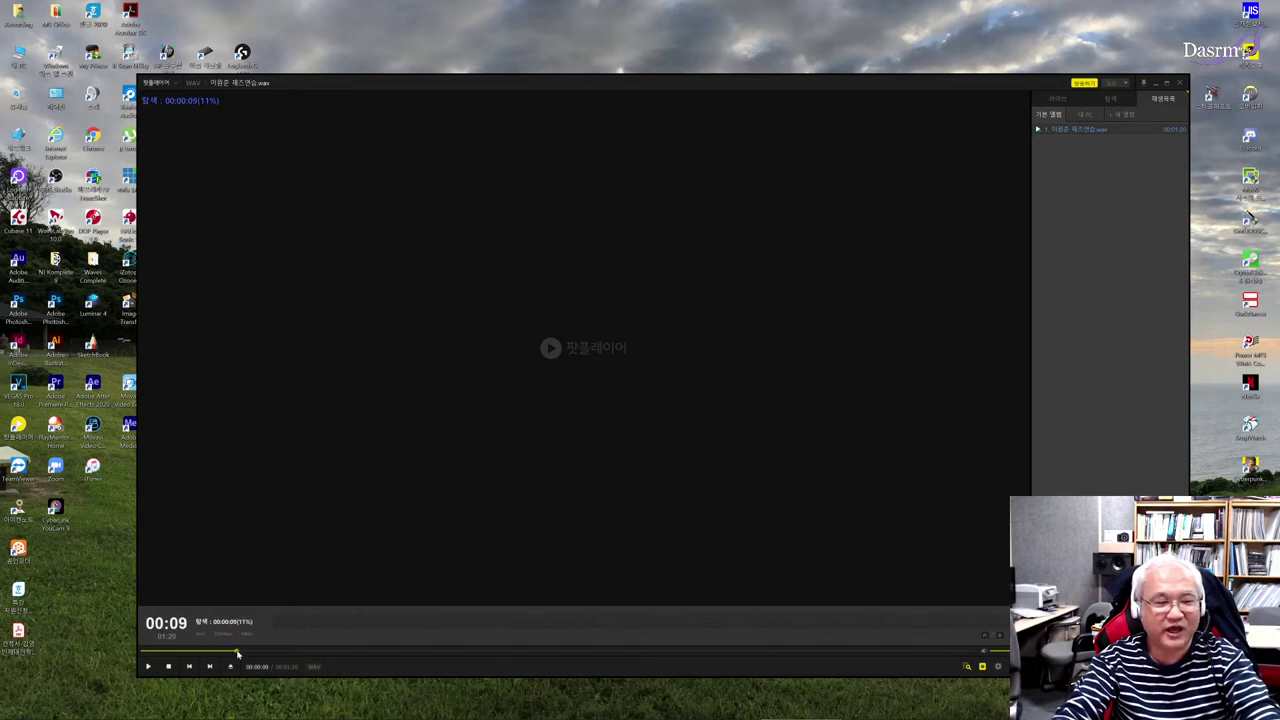
{"action": "left_click", "coordinate": [149, 667]}
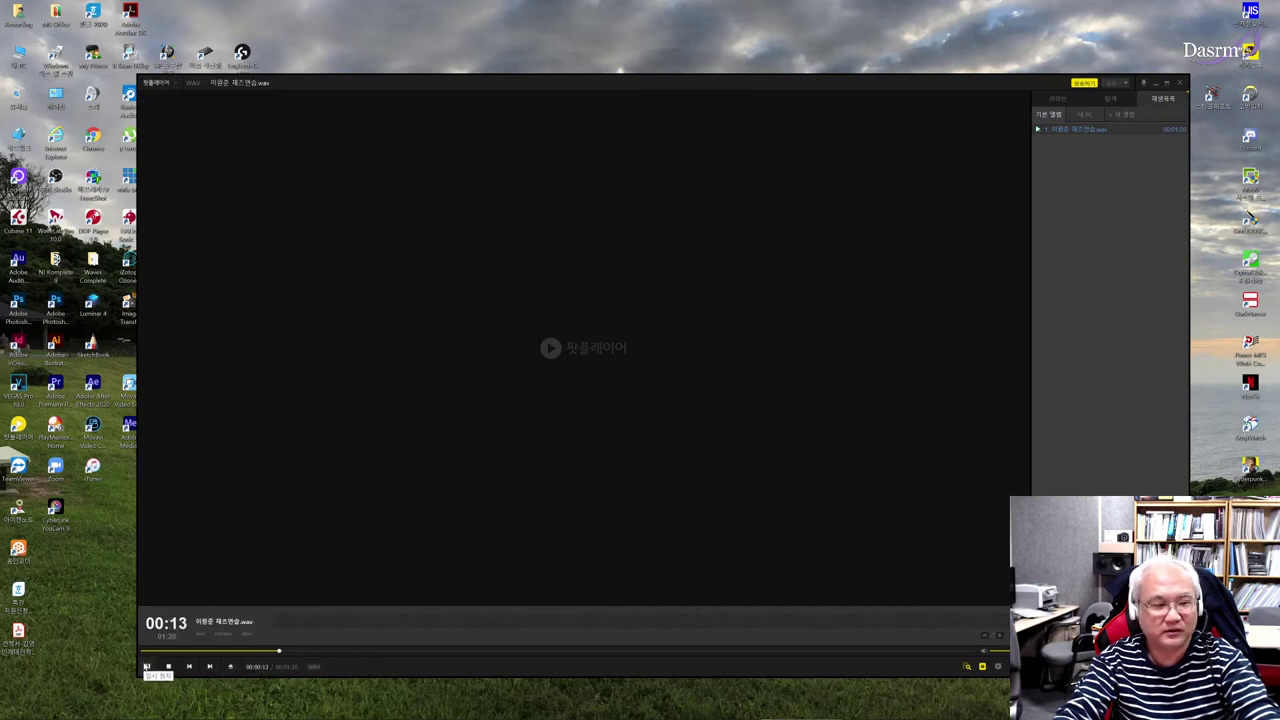
{"action": "left_click", "coordinate": [148, 667]}
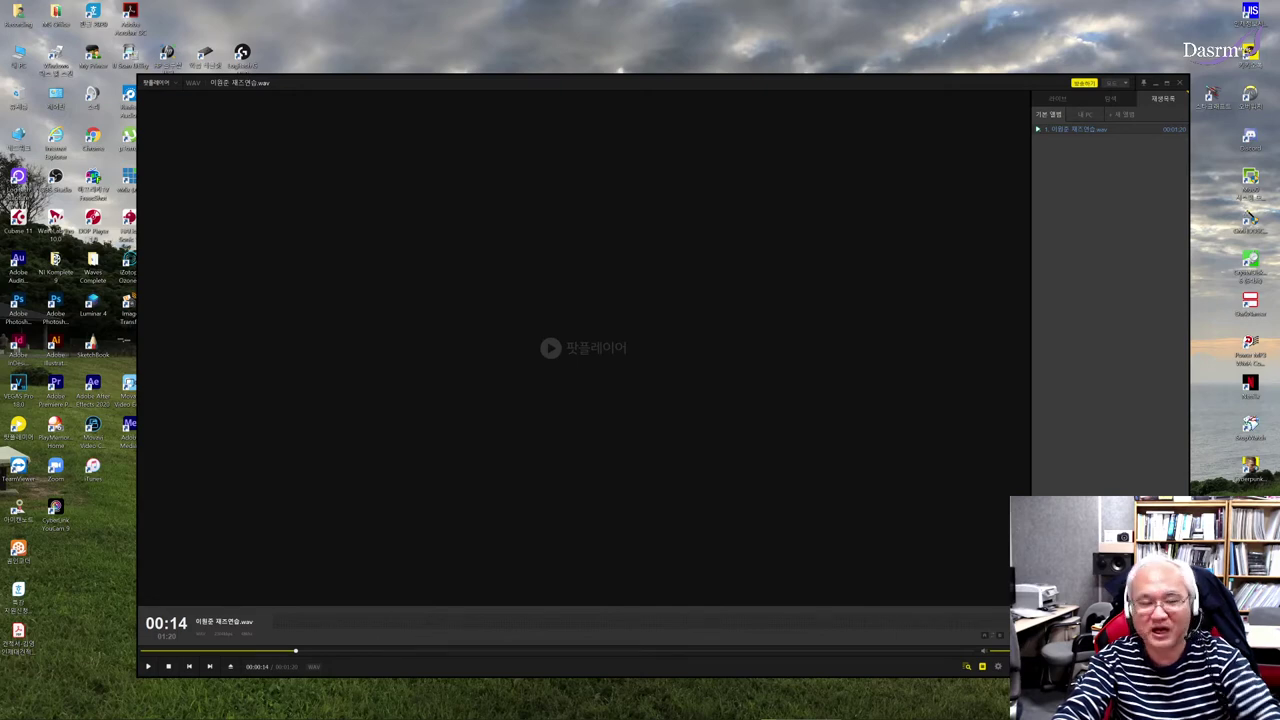
Switch to Cubase, open the Kontakt instrument of the MIDI 03 track, and look through its sound libraries
{"action": "left_click", "coordinate": [882, 714]}
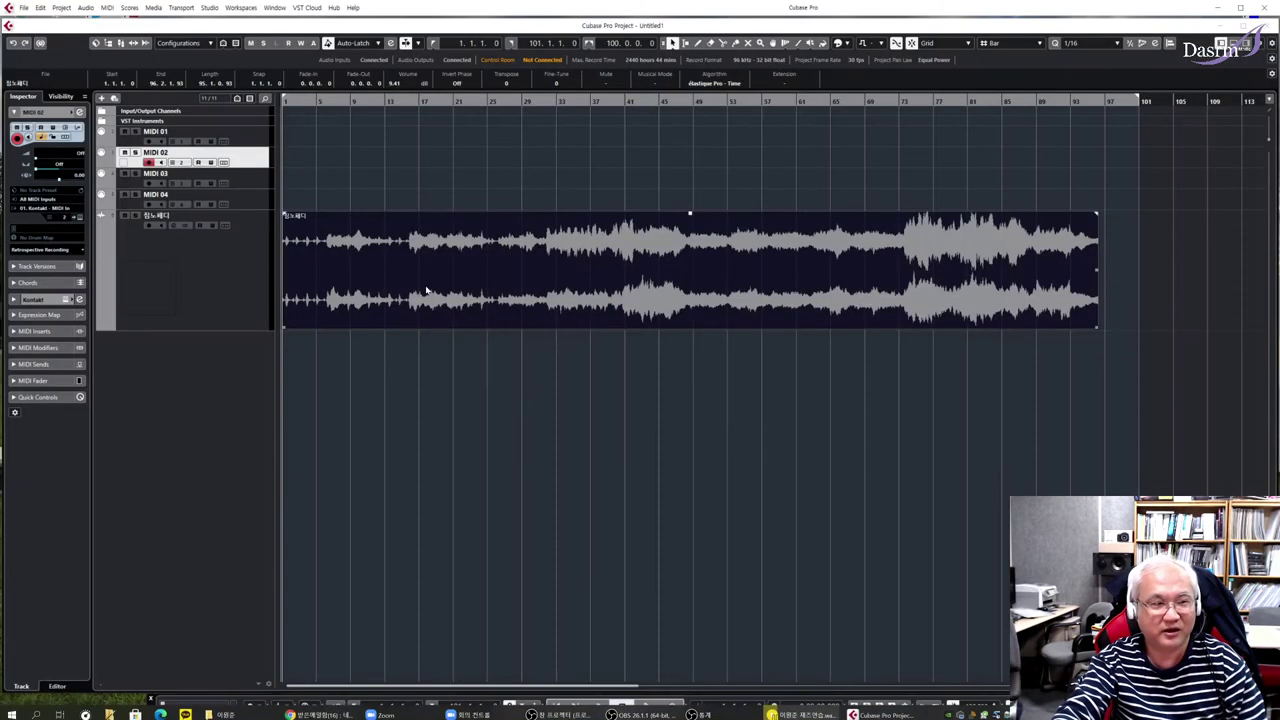
{"action": "left_click", "coordinate": [268, 186]}
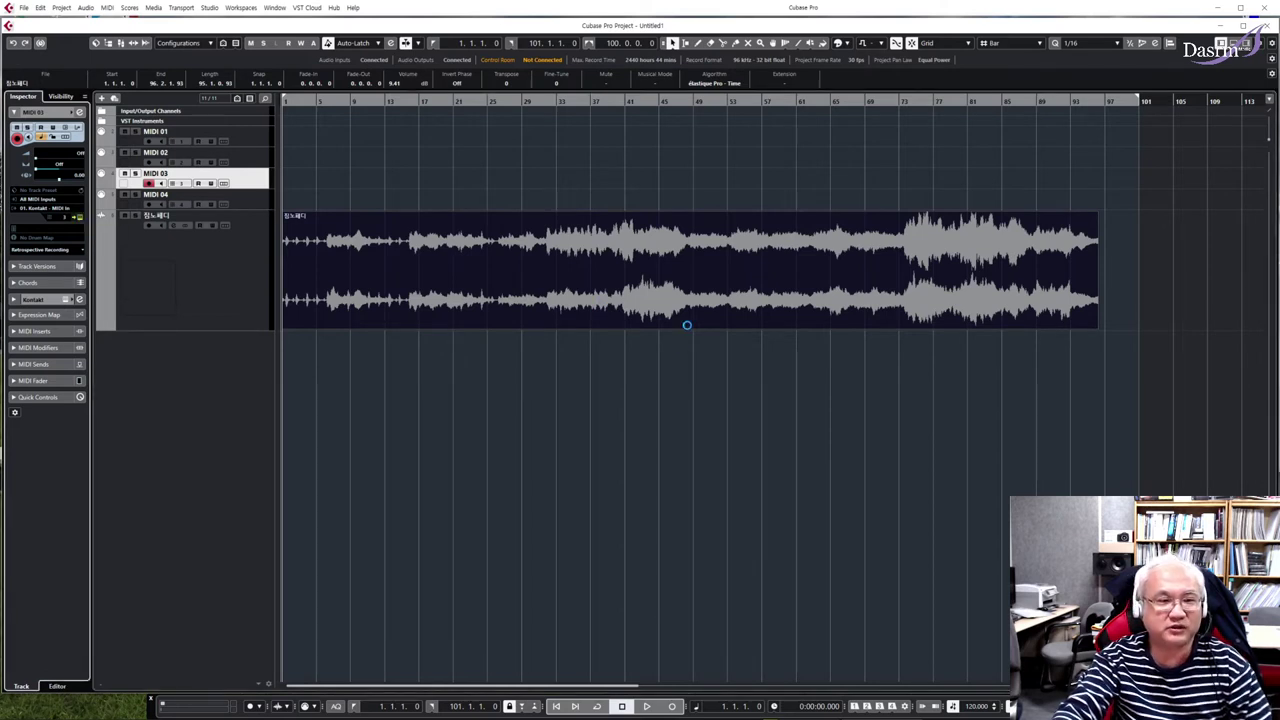
{"action": "key", "text": "ctrl+e"}
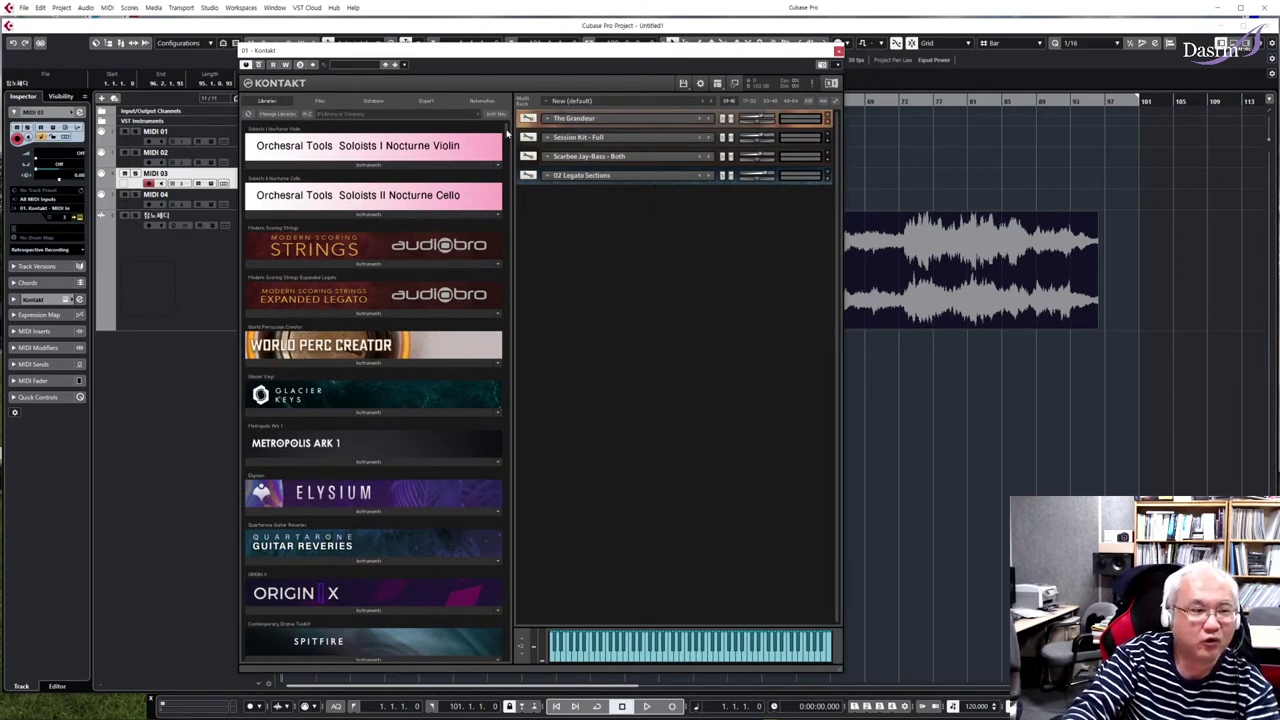
{"action": "left_click_drag", "start_coordinate": [507, 133], "coordinate": [510, 225]}
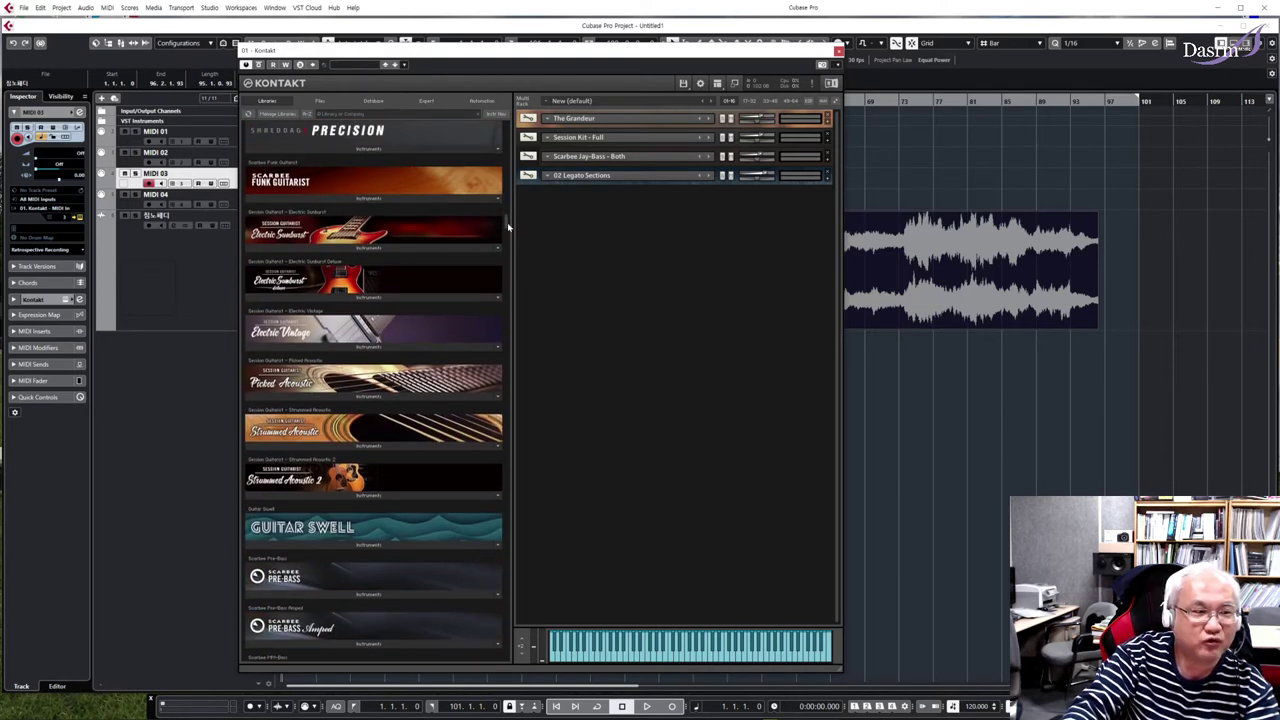
{"action": "left_click_drag", "start_coordinate": [507, 222], "coordinate": [517, 168]}
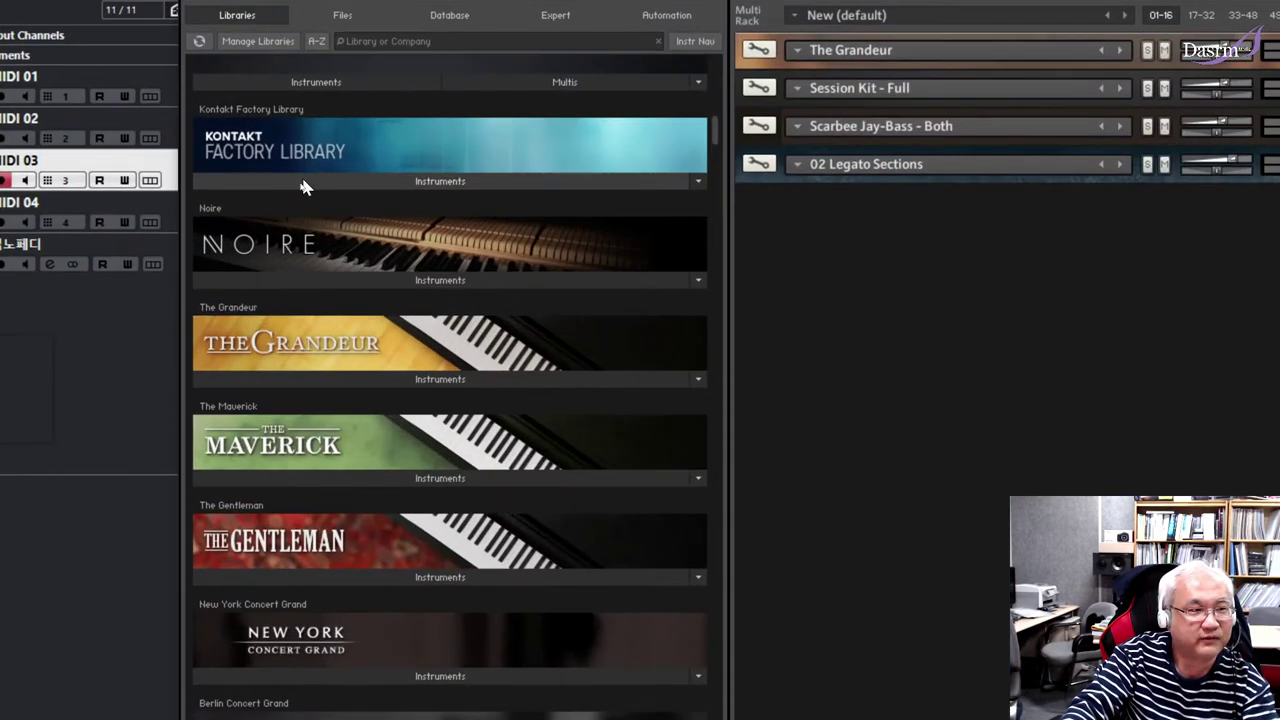
Open the 6 - Bass folder under Band in the Kontakt Factory Library and review its bass instruments
{"action": "left_click", "coordinate": [298, 185]}
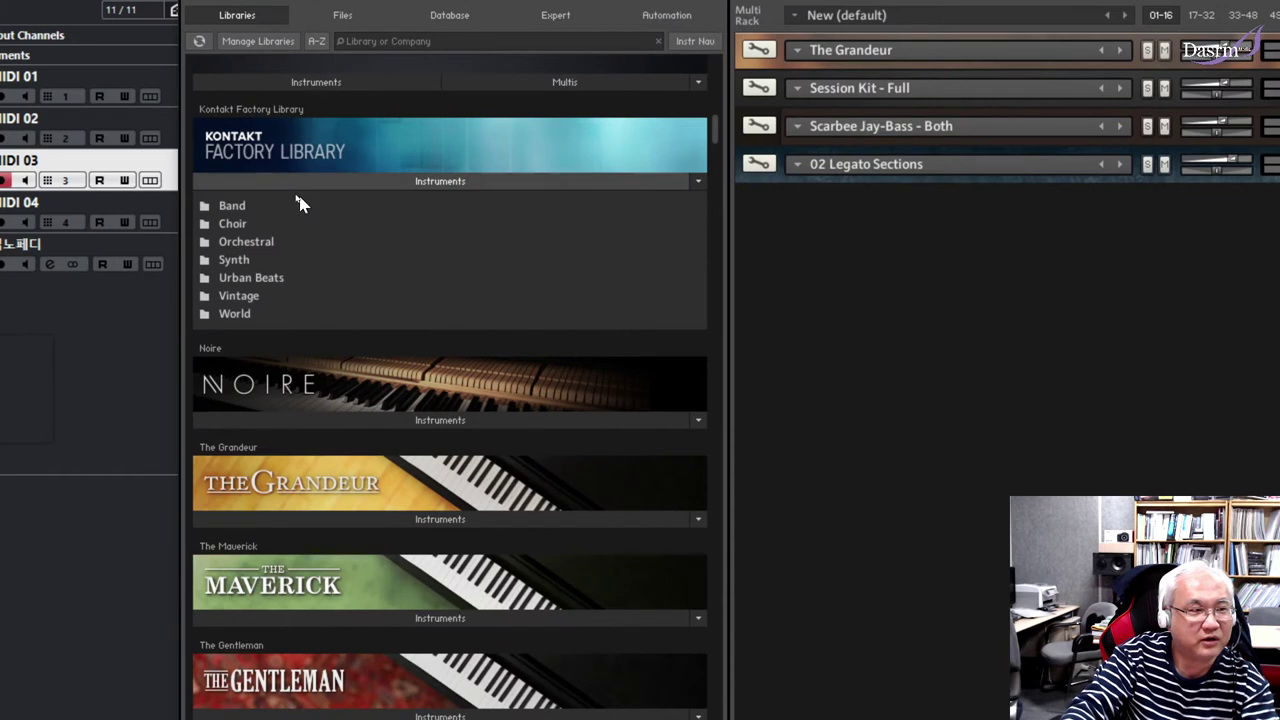
{"action": "left_click", "coordinate": [242, 207]}
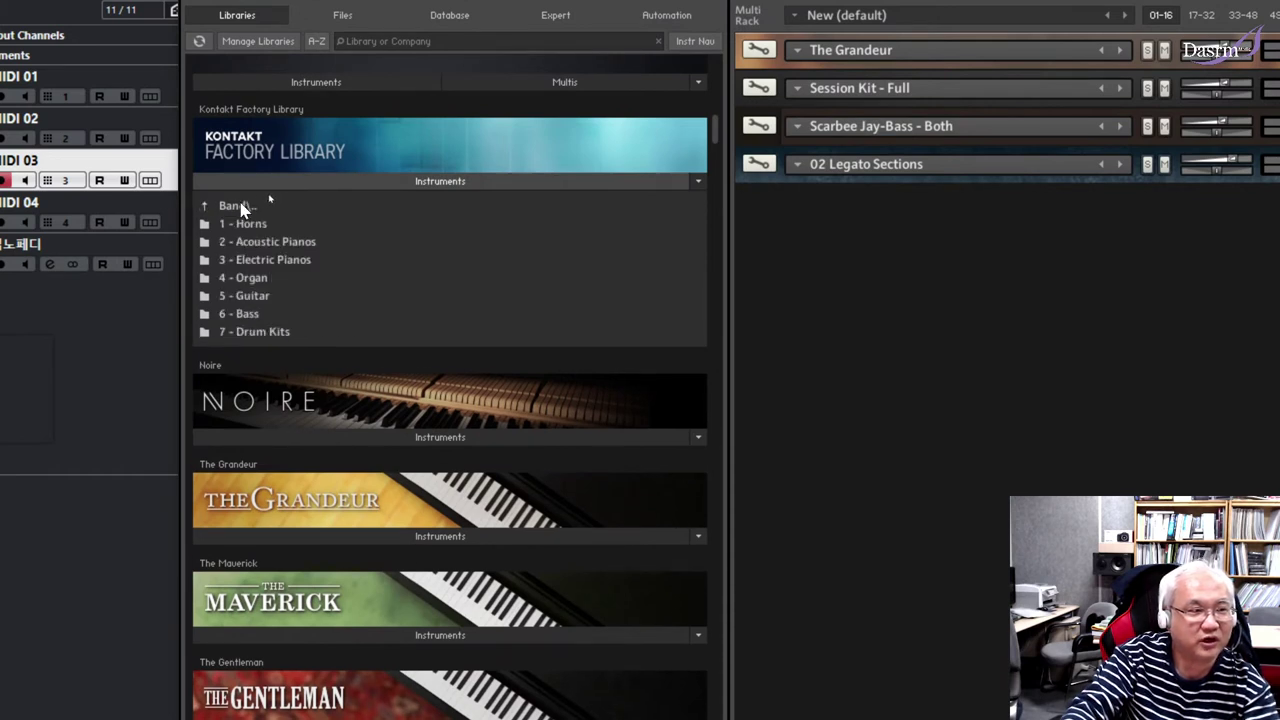
{"action": "left_click", "coordinate": [252, 314]}
{"action": "left_click", "coordinate": [268, 260]}
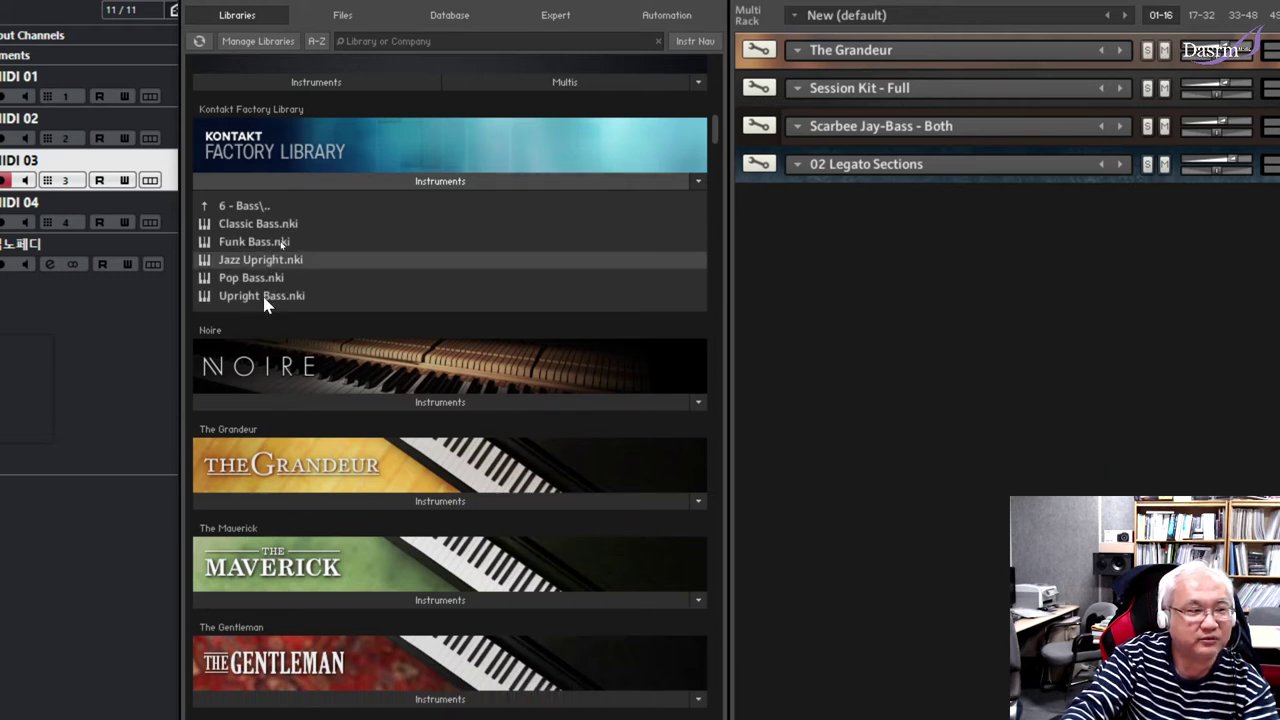
{"action": "left_click", "coordinate": [264, 298]}
{"action": "left_click", "coordinate": [275, 262]}
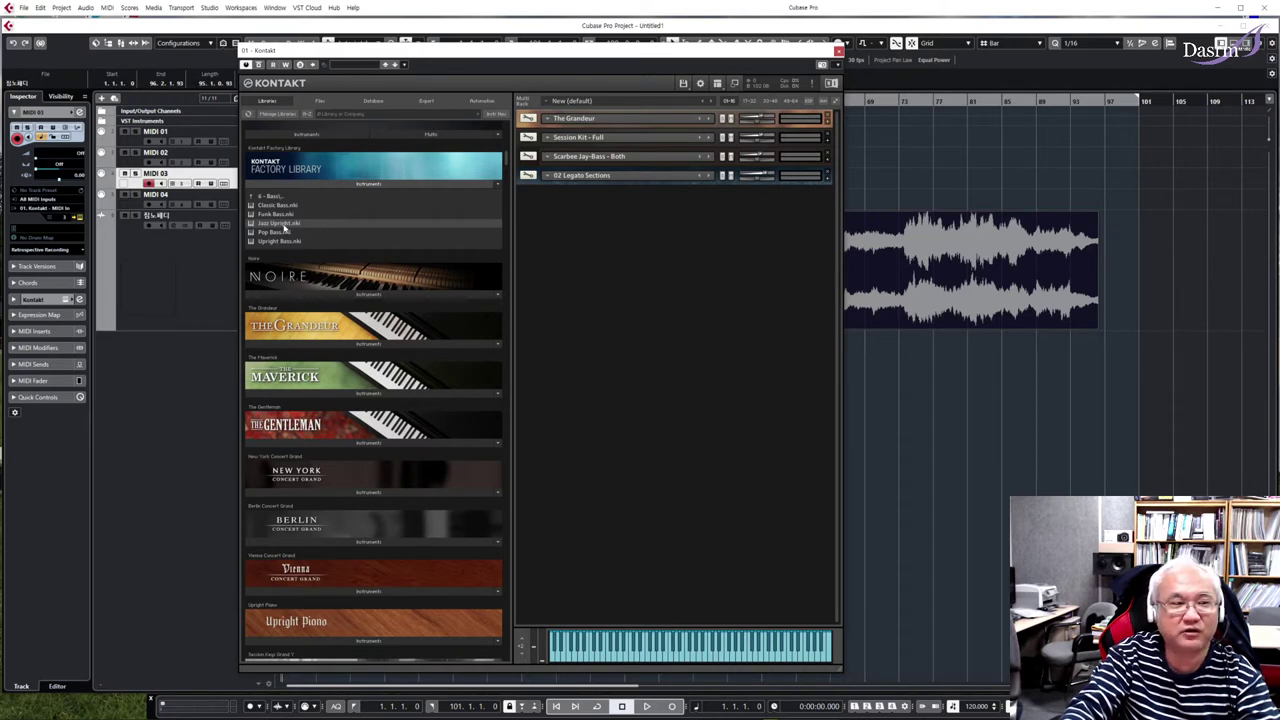
Load Jazz Upright.nki into the Kontakt rack and set the MIDI 03 track's channel to 5
{"action": "double_click", "coordinate": [296, 228]}
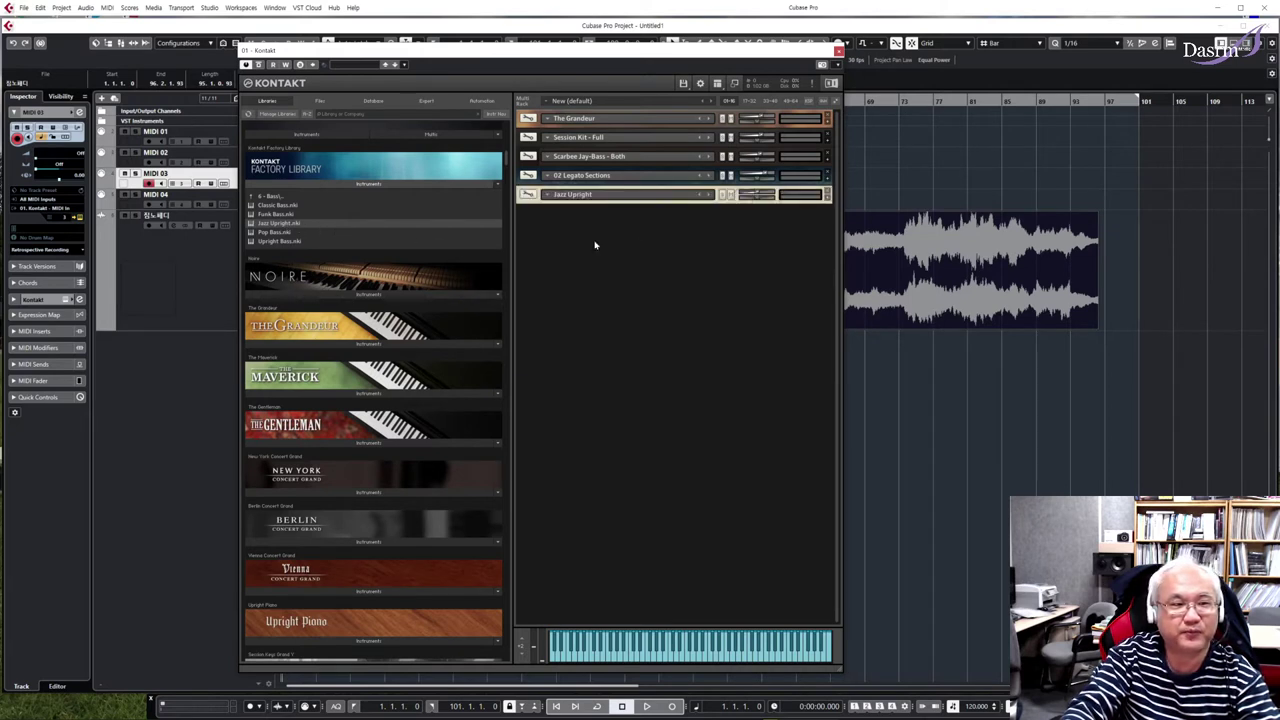
{"action": "left_click", "coordinate": [66, 216]}
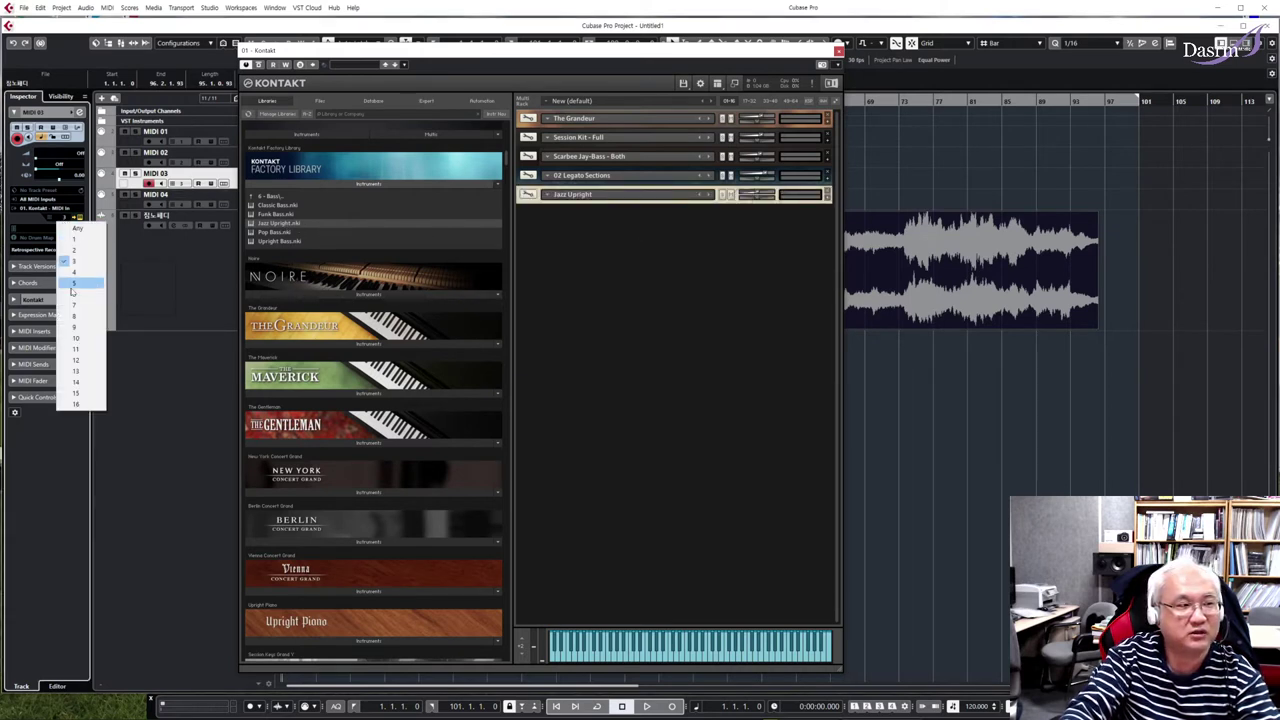
{"action": "left_click", "coordinate": [78, 285]}
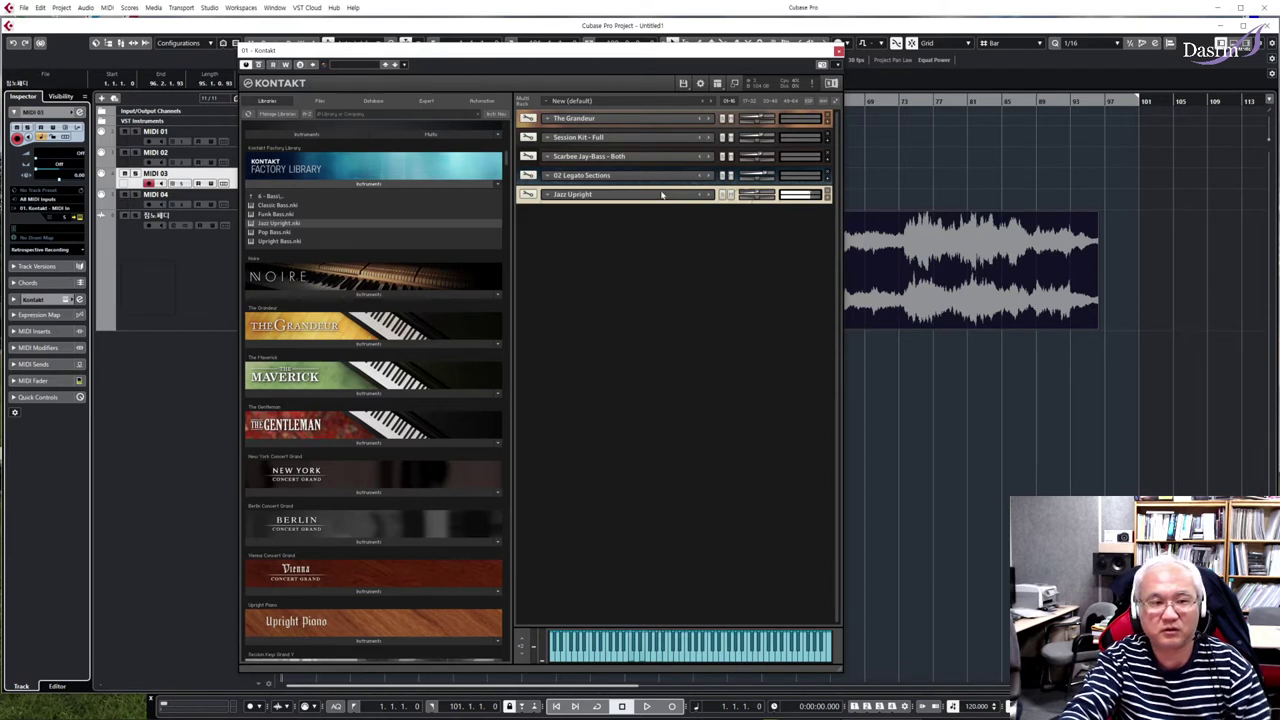
Remove Jazz Upright from the Kontakt rack, load Upright Bass.nki instead, and expand its instrument controls
{"action": "left_click", "coordinate": [828, 189]}
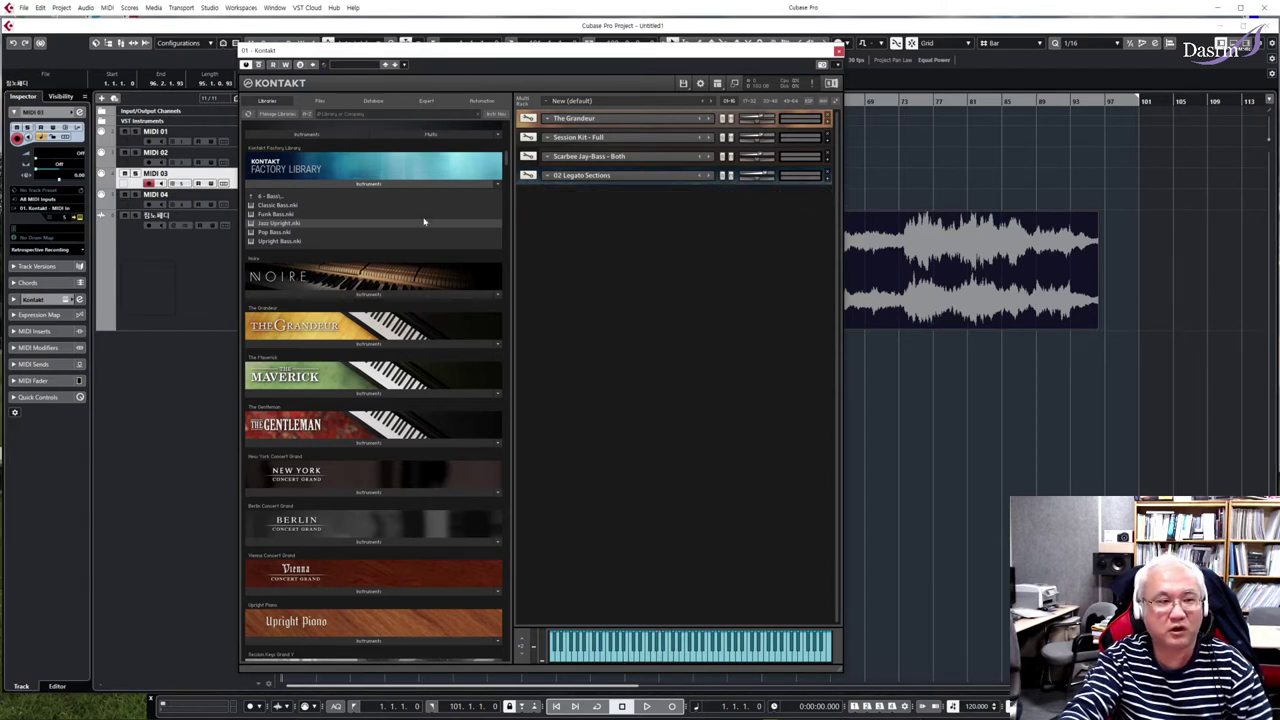
{"action": "double_click", "coordinate": [290, 242]}
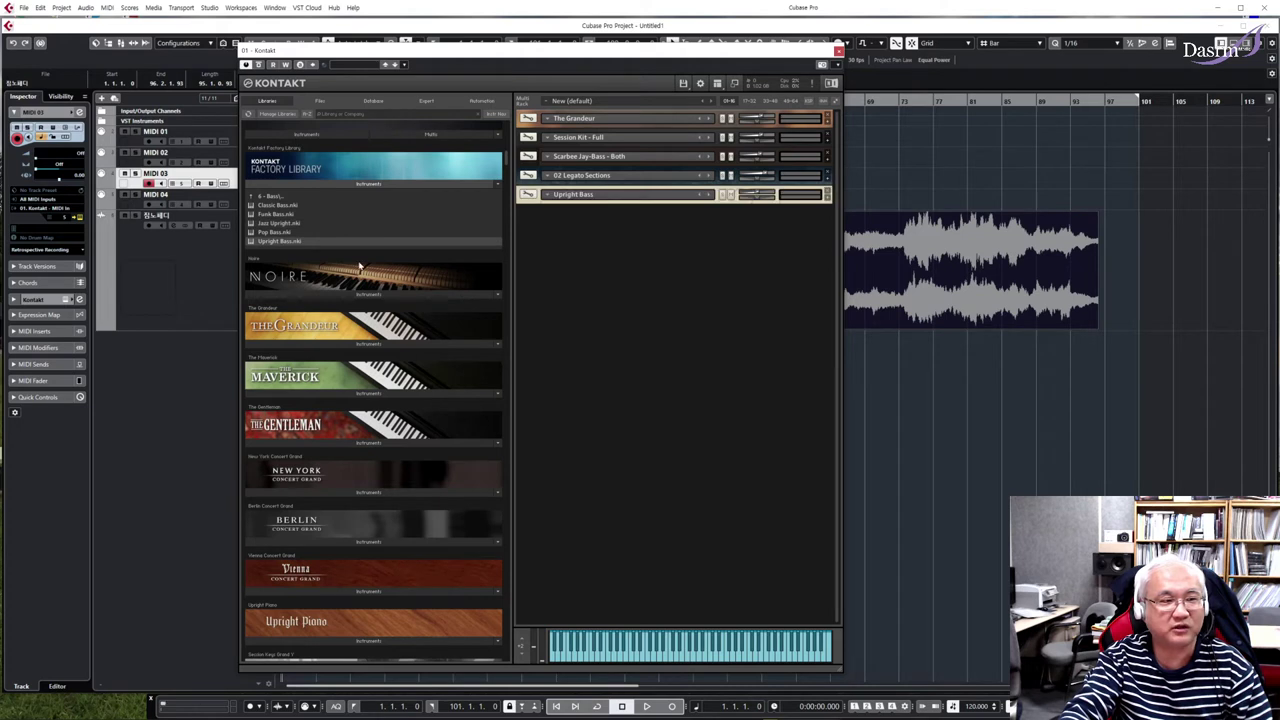
{"action": "left_click", "coordinate": [827, 195]}
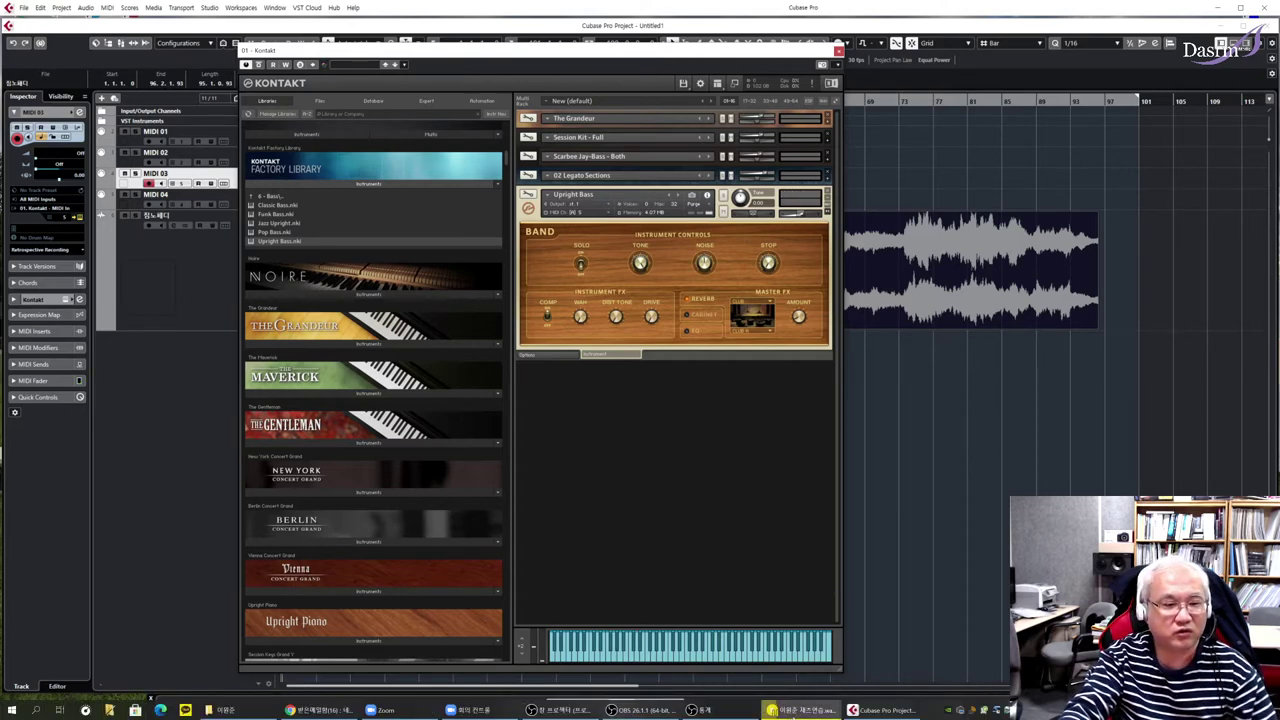
Switch to PotPlayer, listen to the opening of the jazz practice recording, replay it from about 5 seconds, and pause it
{"action": "left_click", "coordinate": [803, 710]}
{"action": "left_click", "coordinate": [187, 666]}
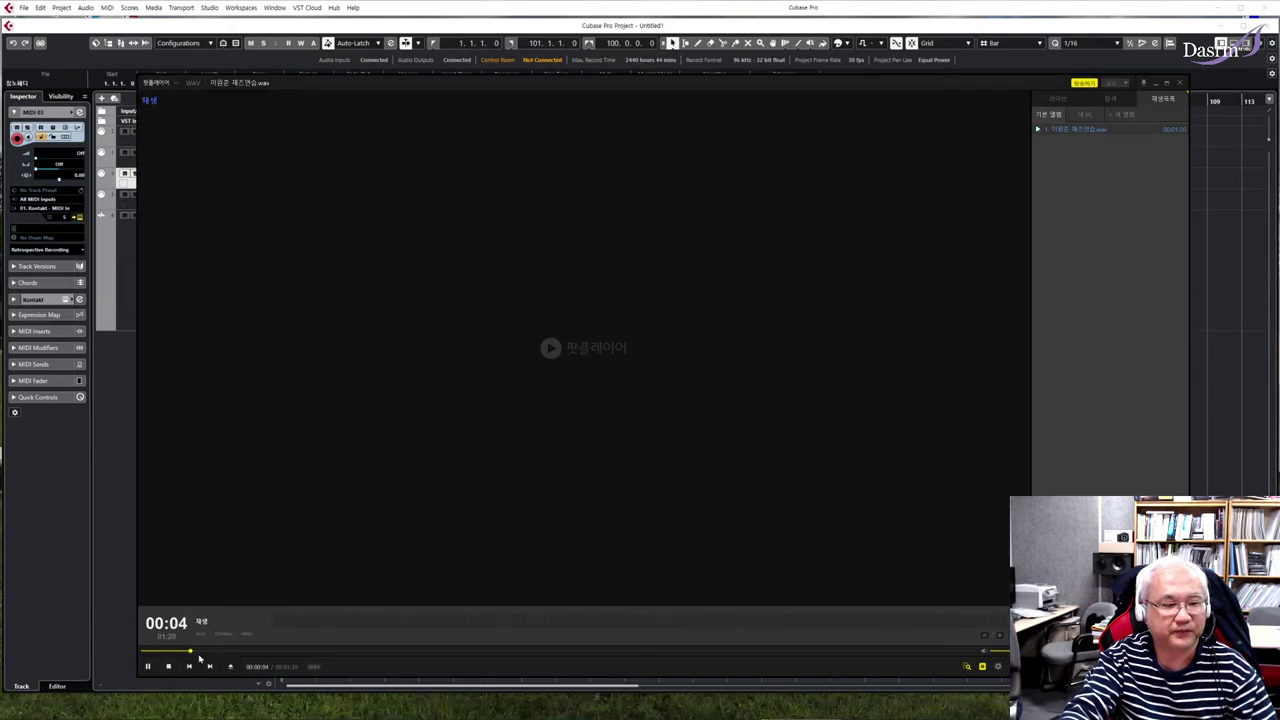
{"action": "left_click", "coordinate": [147, 666]}
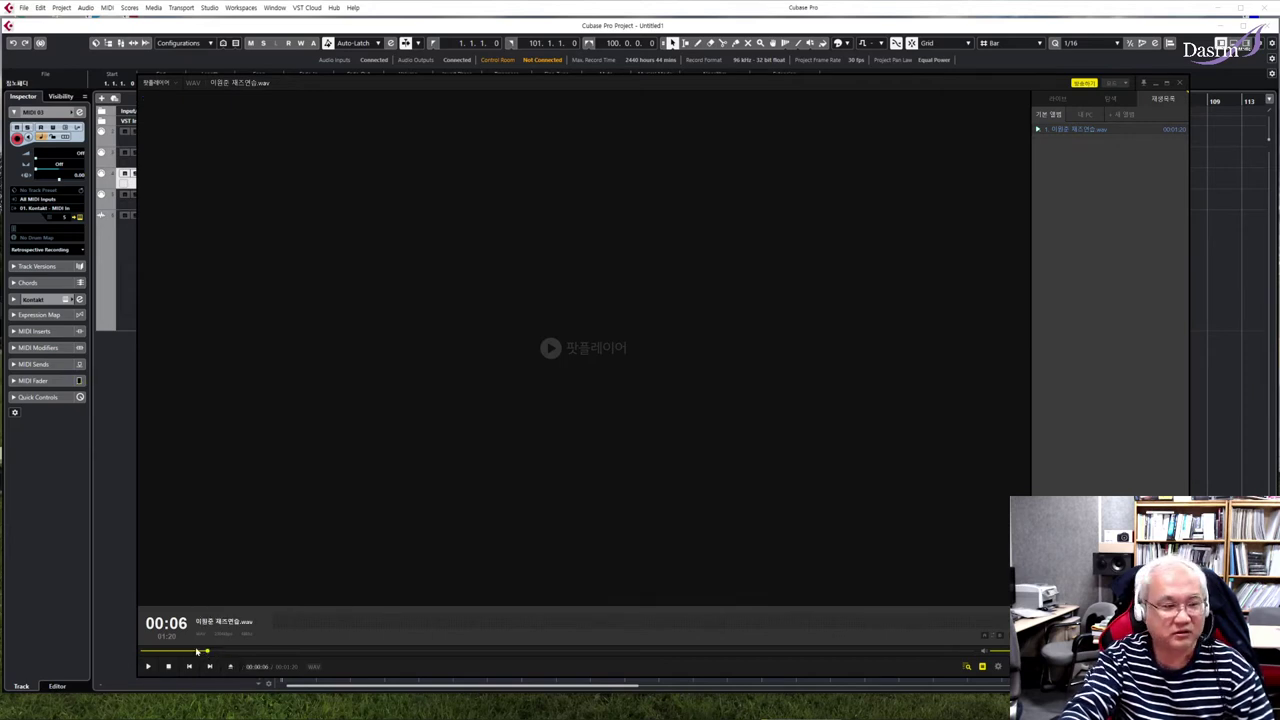
{"action": "left_click", "coordinate": [197, 651]}
{"action": "left_click", "coordinate": [147, 666]}
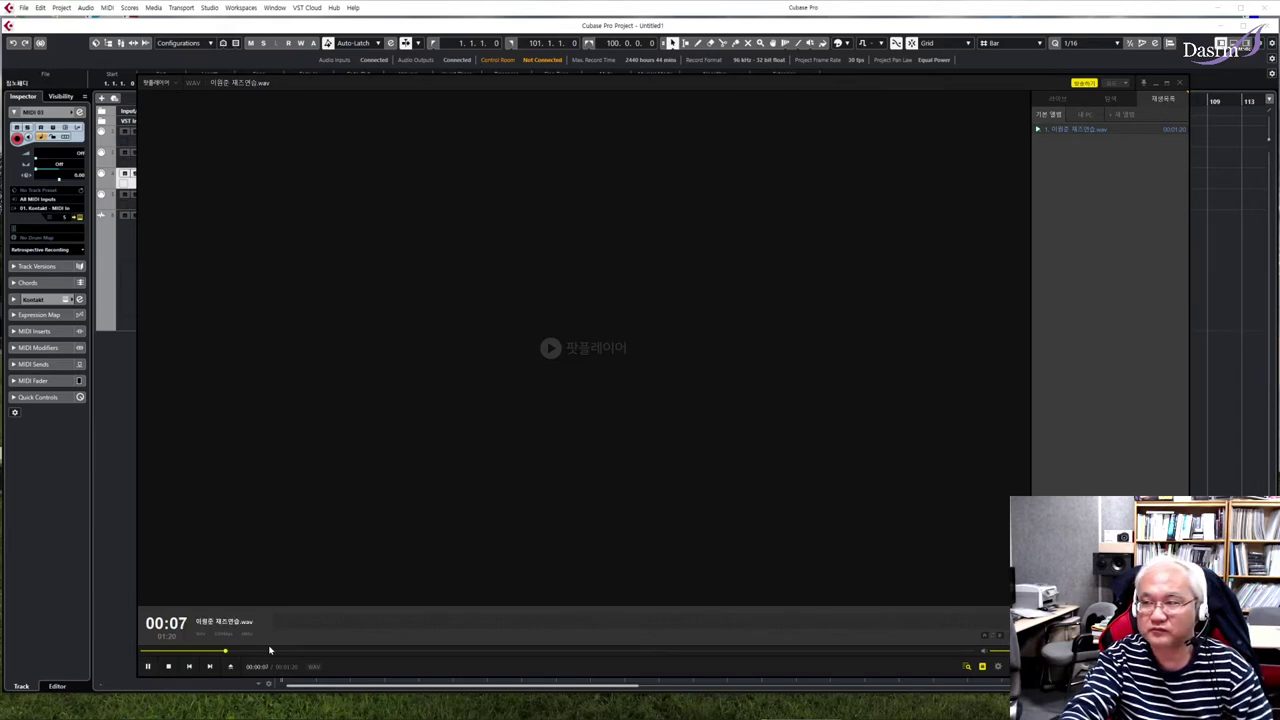
{"action": "left_click", "coordinate": [148, 668]}
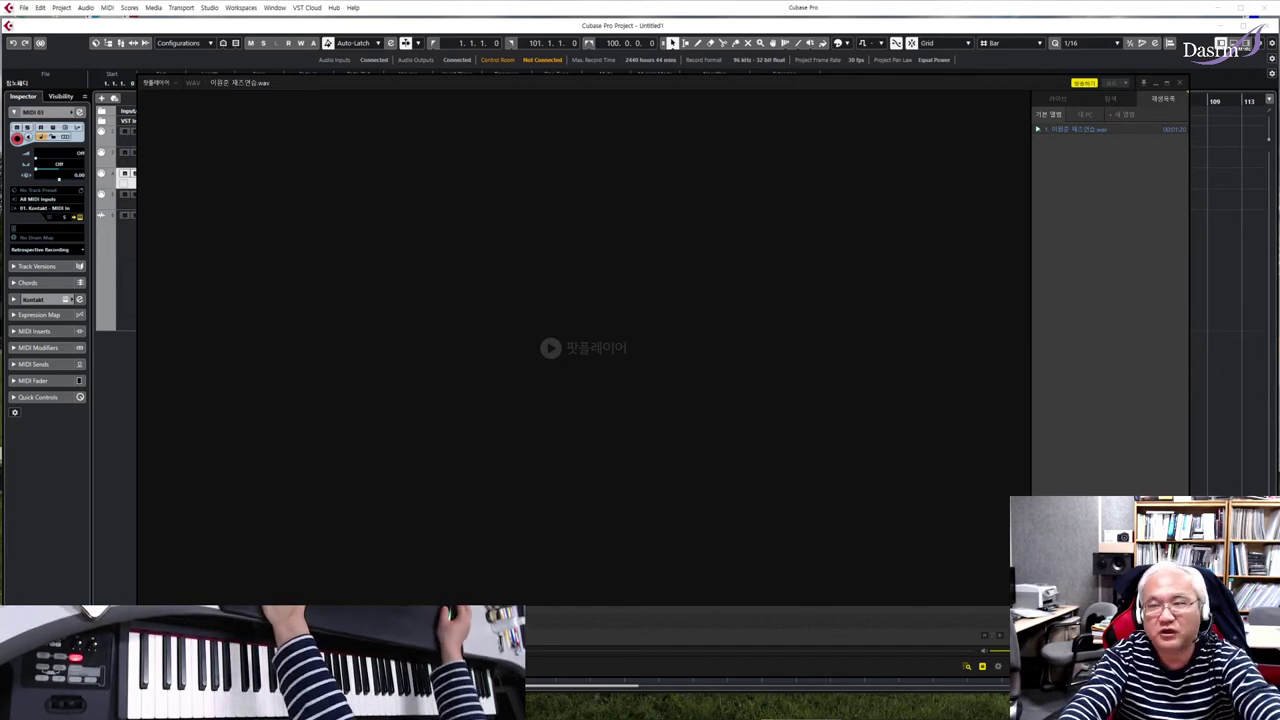
Return to Cubase, select the MIDI 02 track, and move the Kontakt window clear of the track list
{"action": "left_click", "coordinate": [1218, 10]}
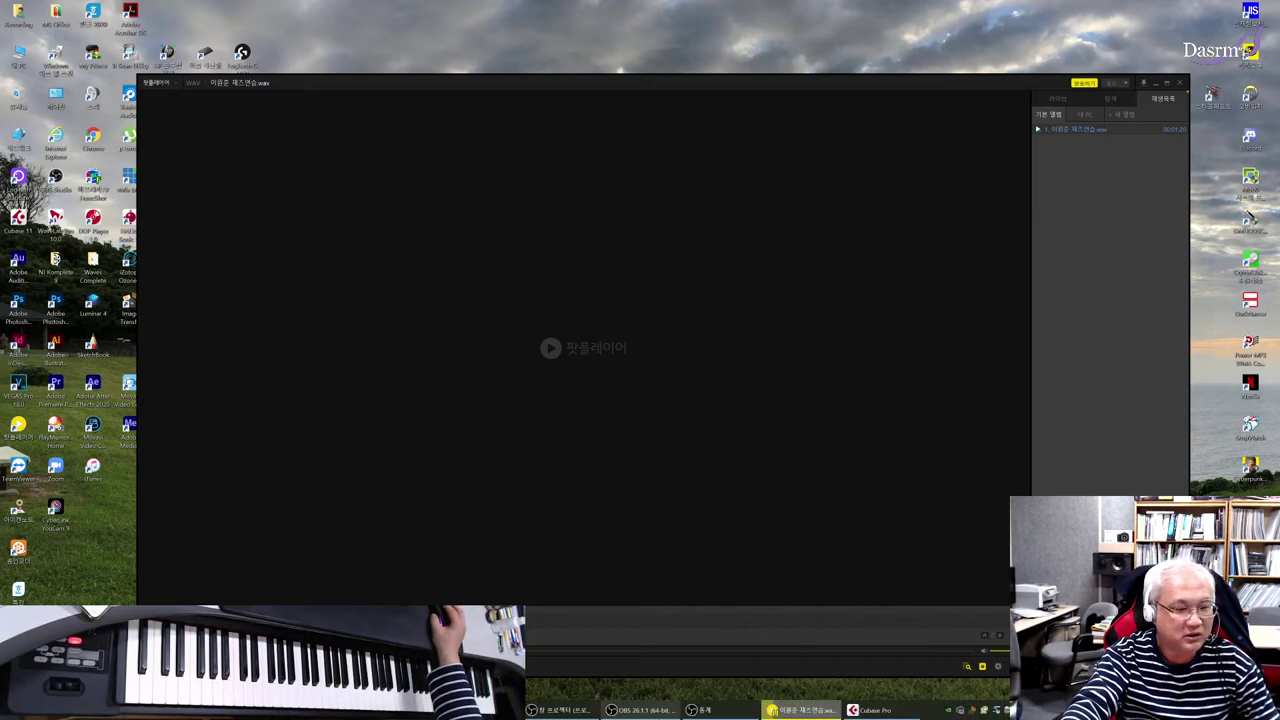
{"action": "left_click", "coordinate": [882, 711]}
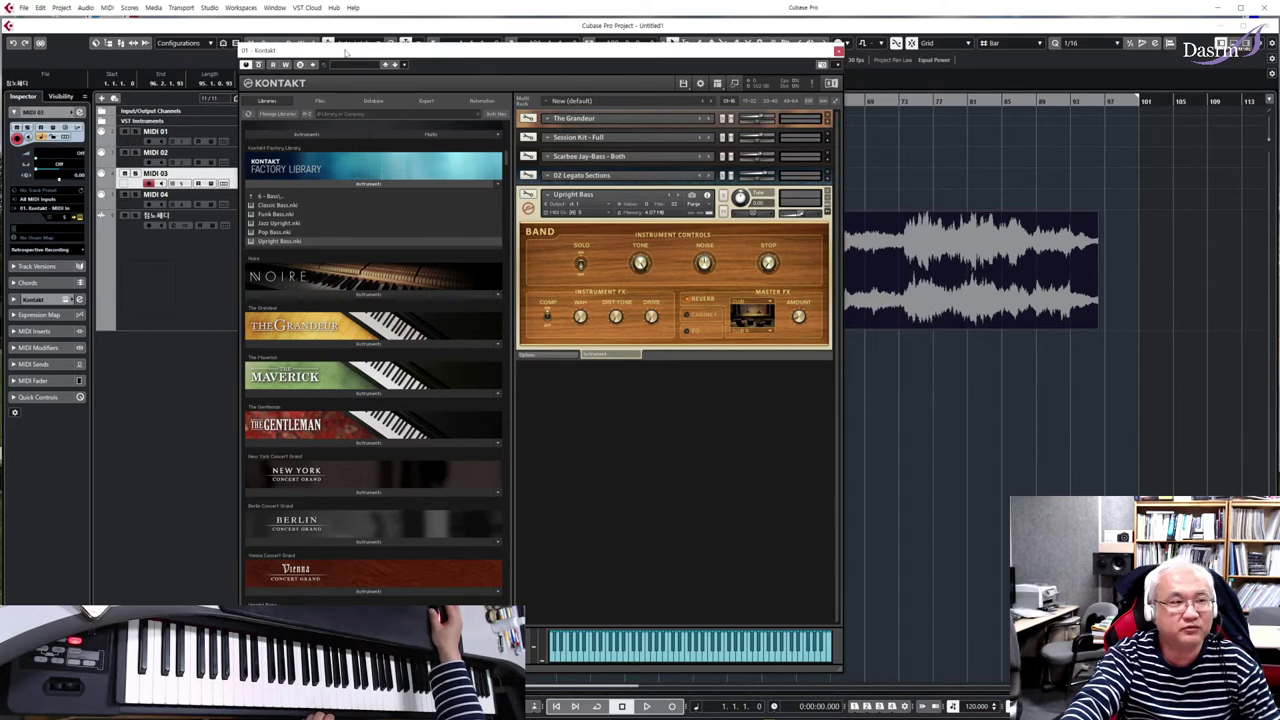
{"action": "left_click", "coordinate": [258, 158]}
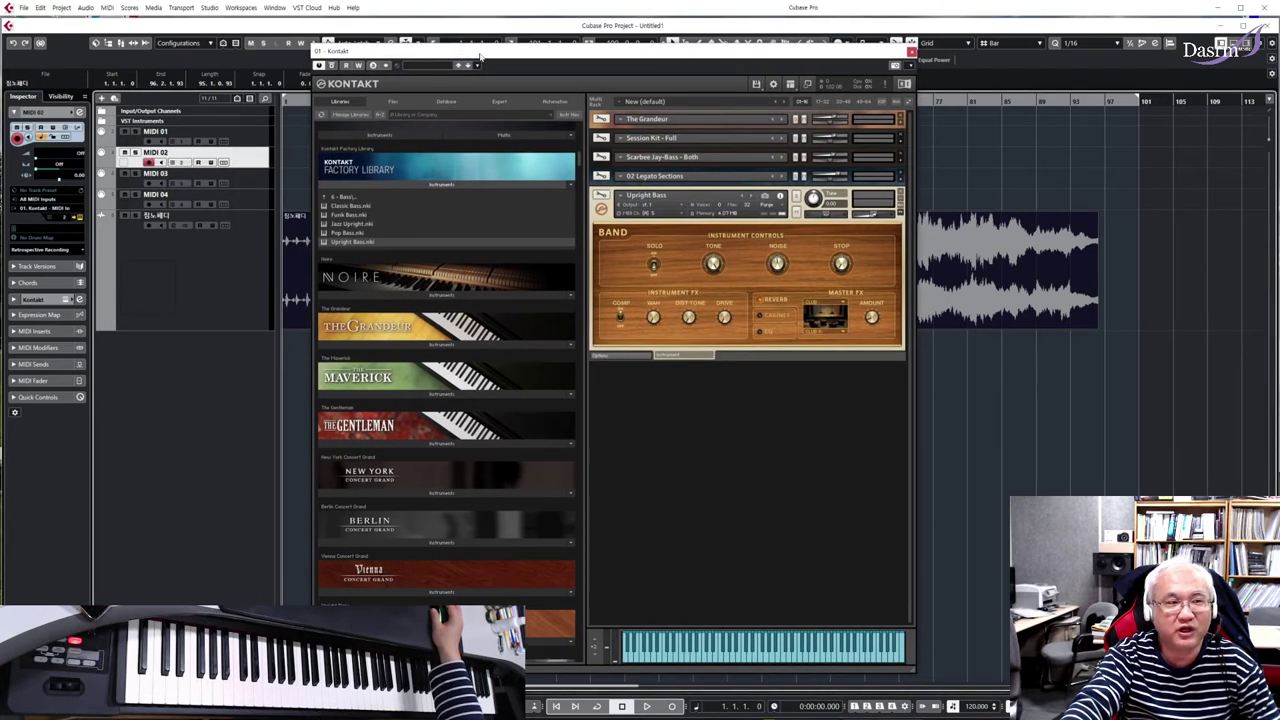
{"action": "left_click_drag", "start_coordinate": [482, 57], "coordinate": [449, 62]}
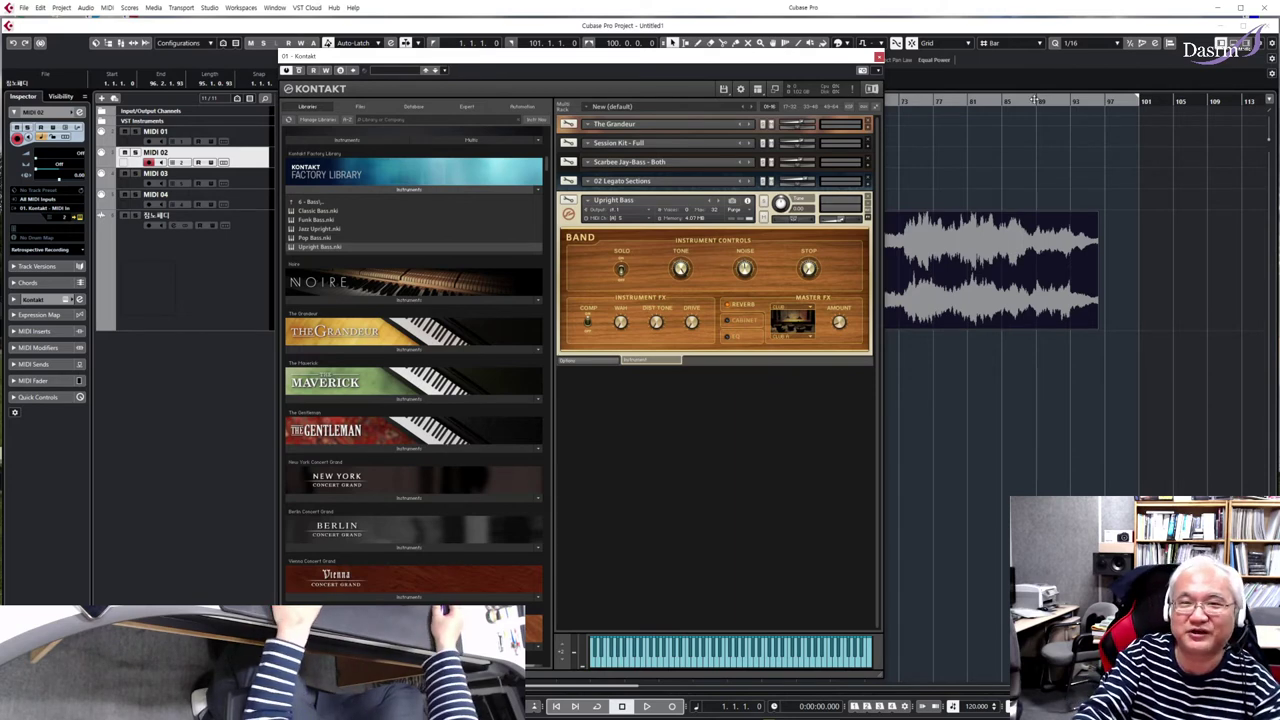
Minimise and restore Cubase, and close the Kontakt window
{"action": "left_click", "coordinate": [1217, 7]}
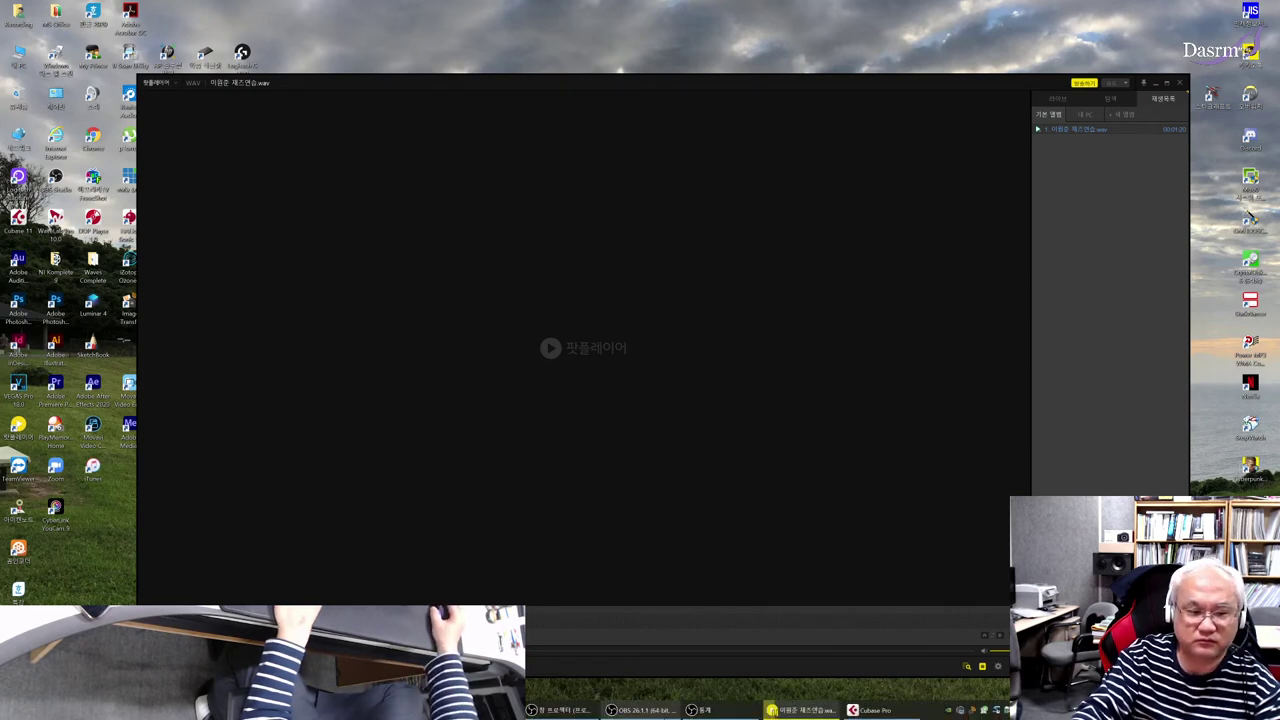
{"action": "left_click", "coordinate": [868, 716]}
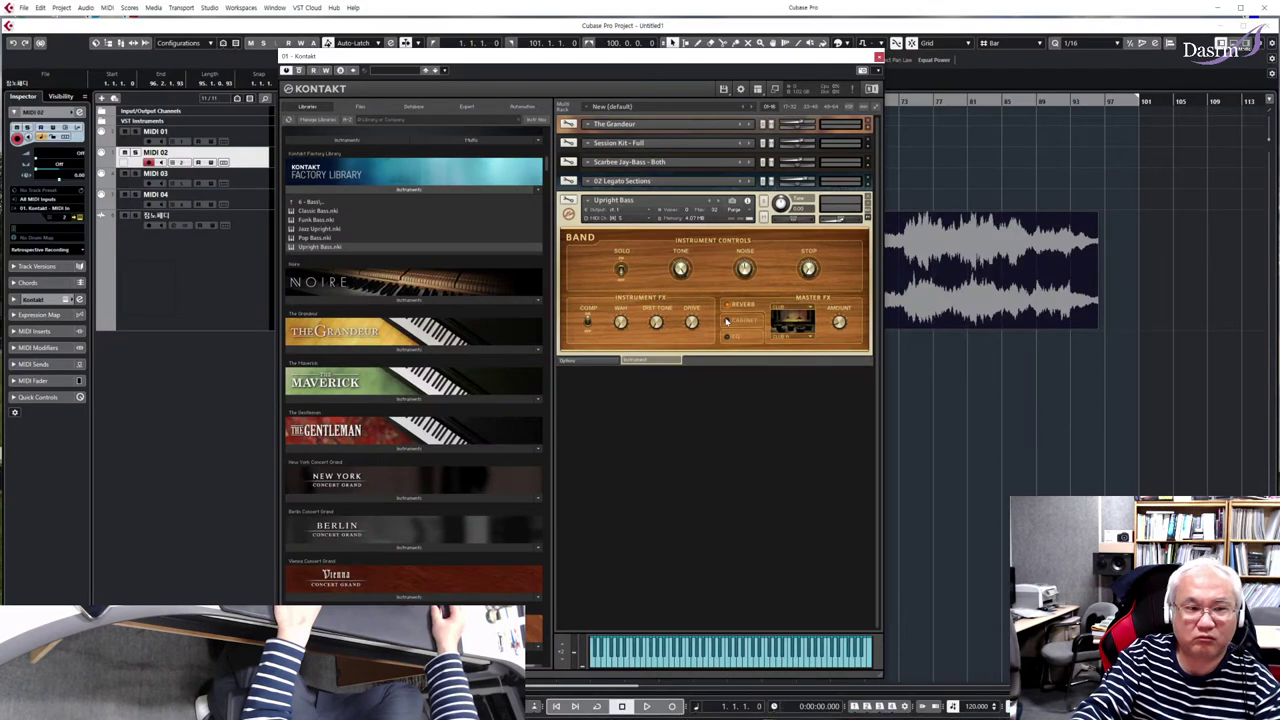
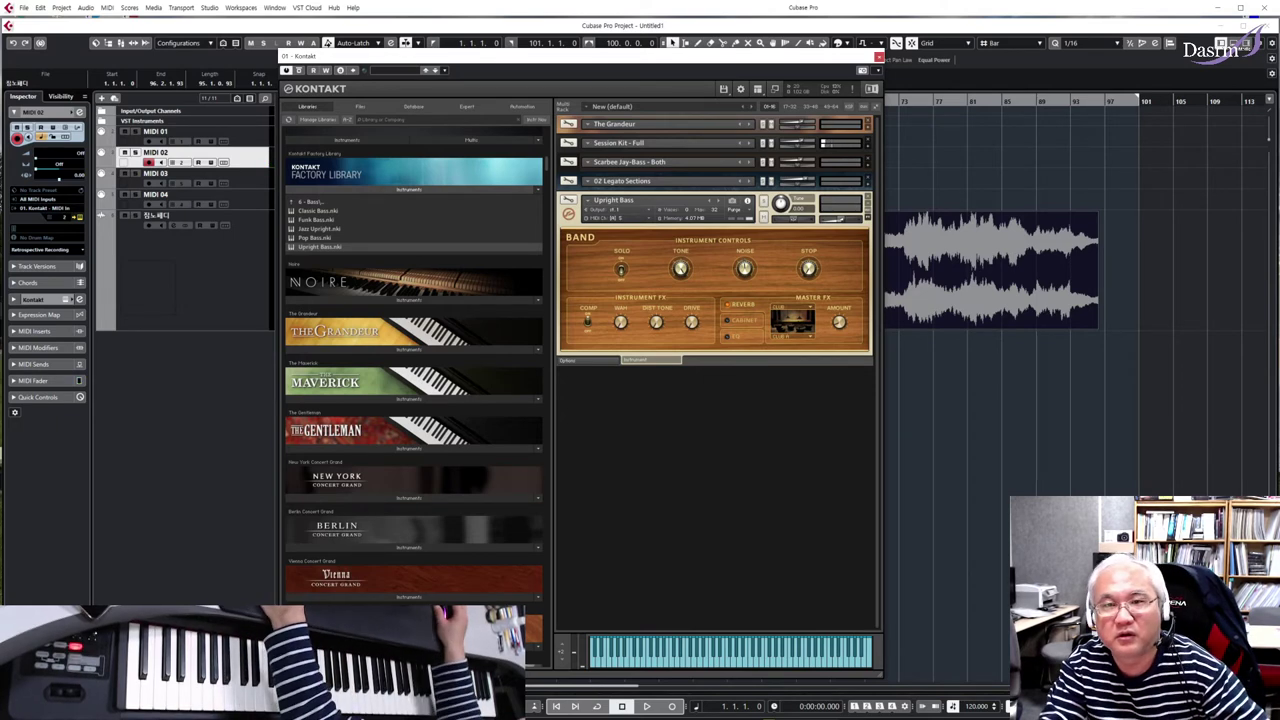
{"action": "left_click", "coordinate": [879, 57]}
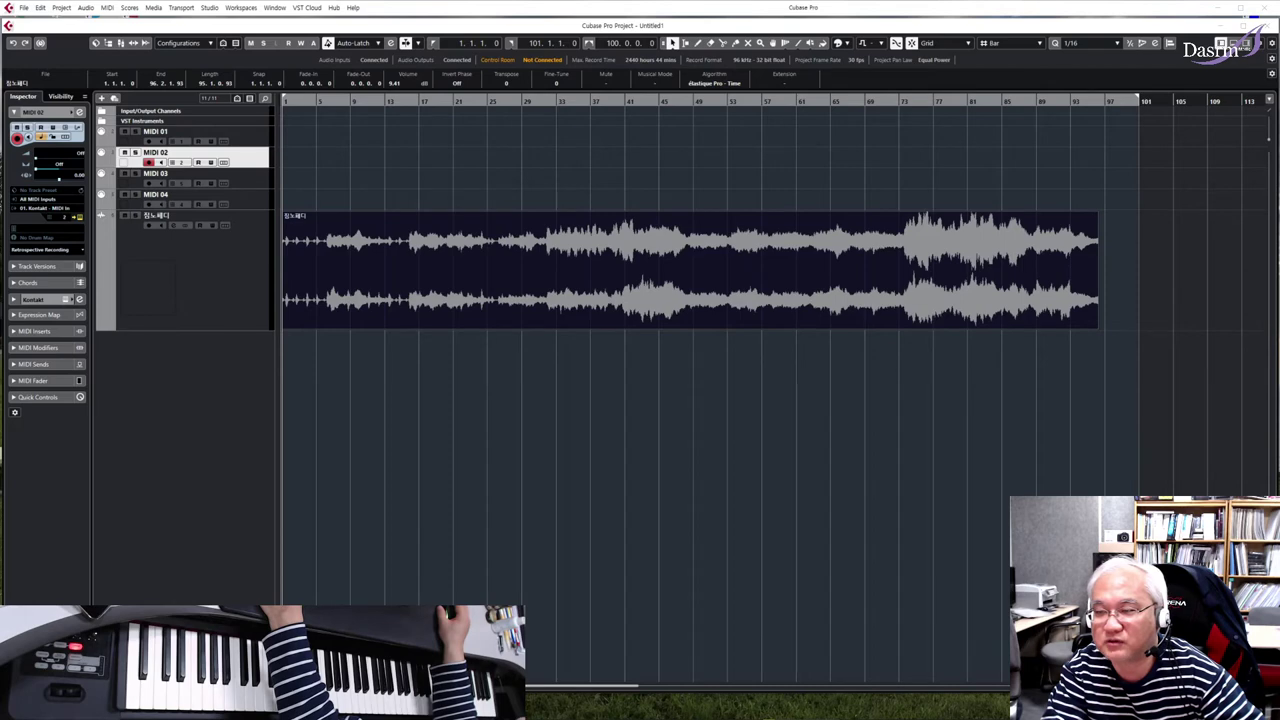
Switch to PotPlayer and listen to happy things.wav, skipping back once to replay a passage
{"action": "left_click", "coordinate": [1213, 12]}
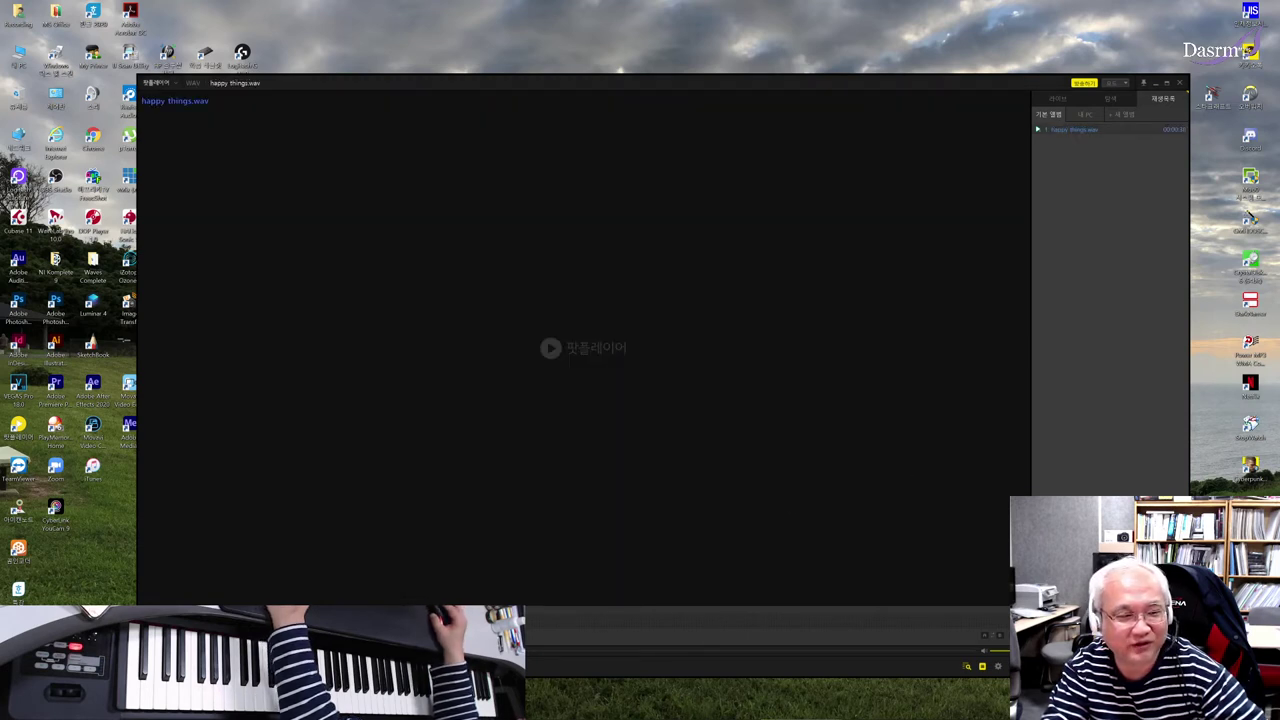
{"action": "key", "text": "Left"}
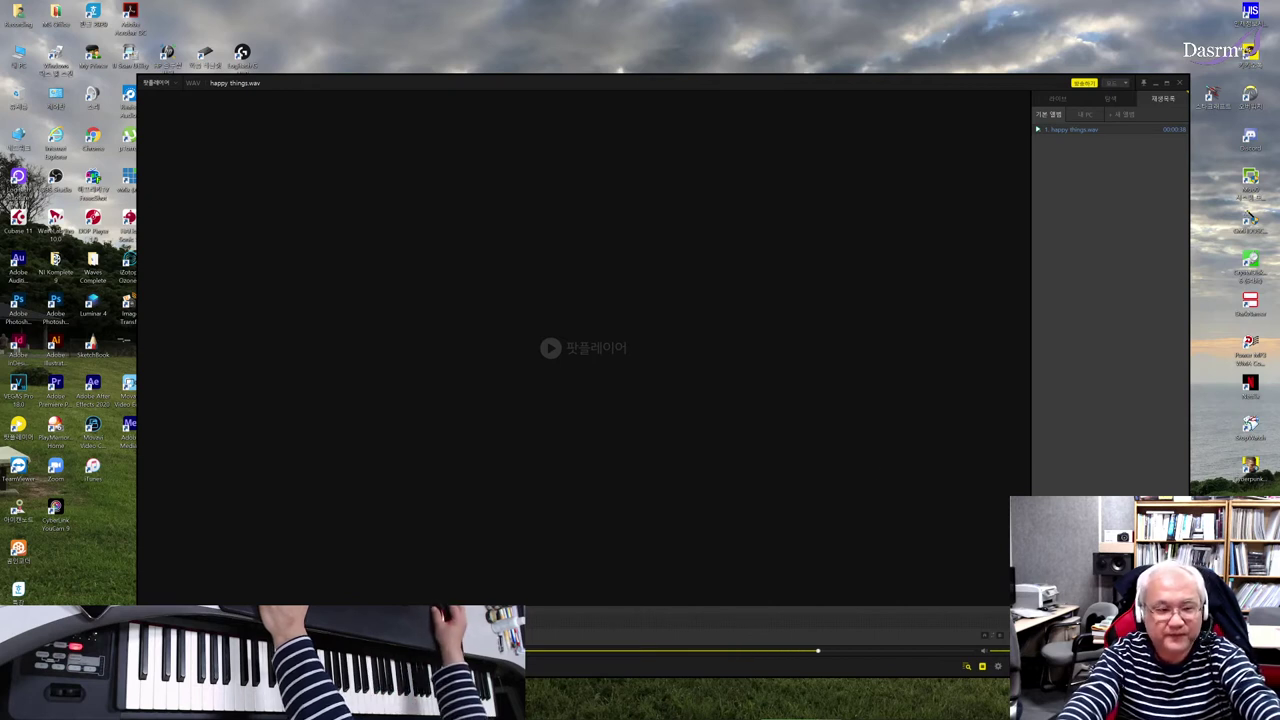
Return to Cubase, select the MIDI 01 track, and mute the audio track below the MIDI tracks
{"action": "mouse_move", "coordinate": [684, 714]}
{"action": "left_click", "coordinate": [872, 710]}
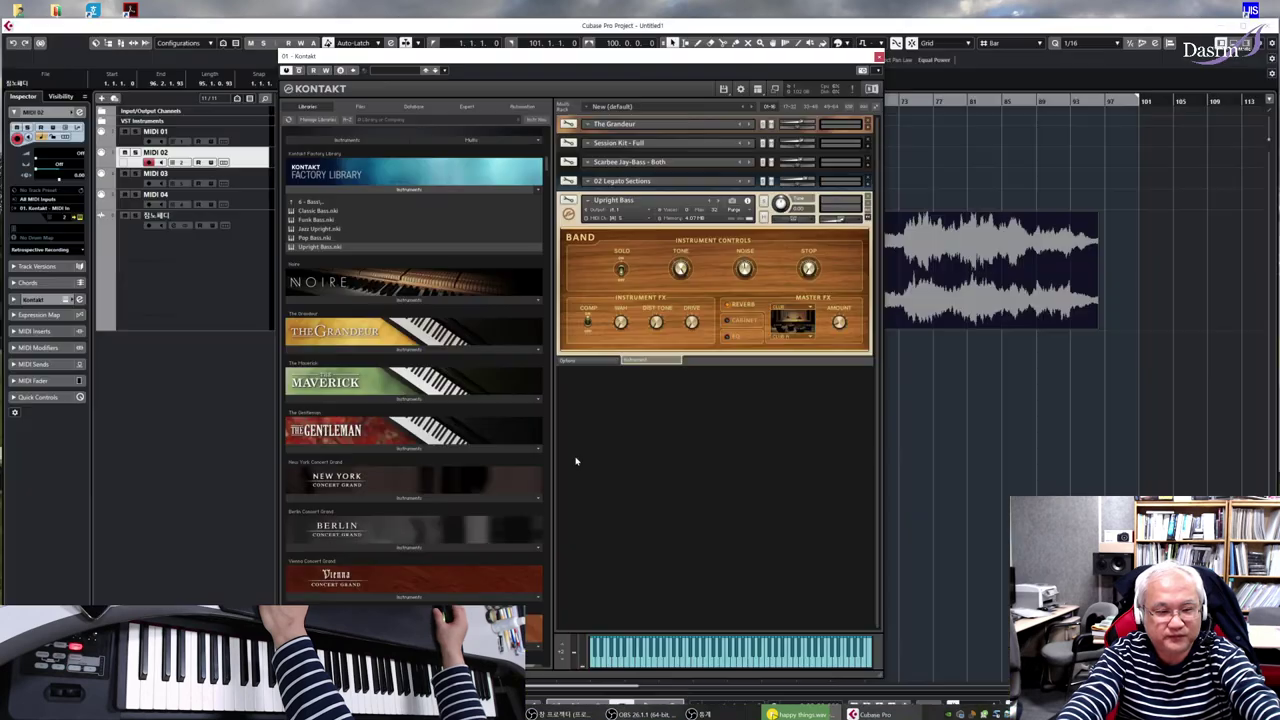
{"action": "left_click", "coordinate": [248, 135]}
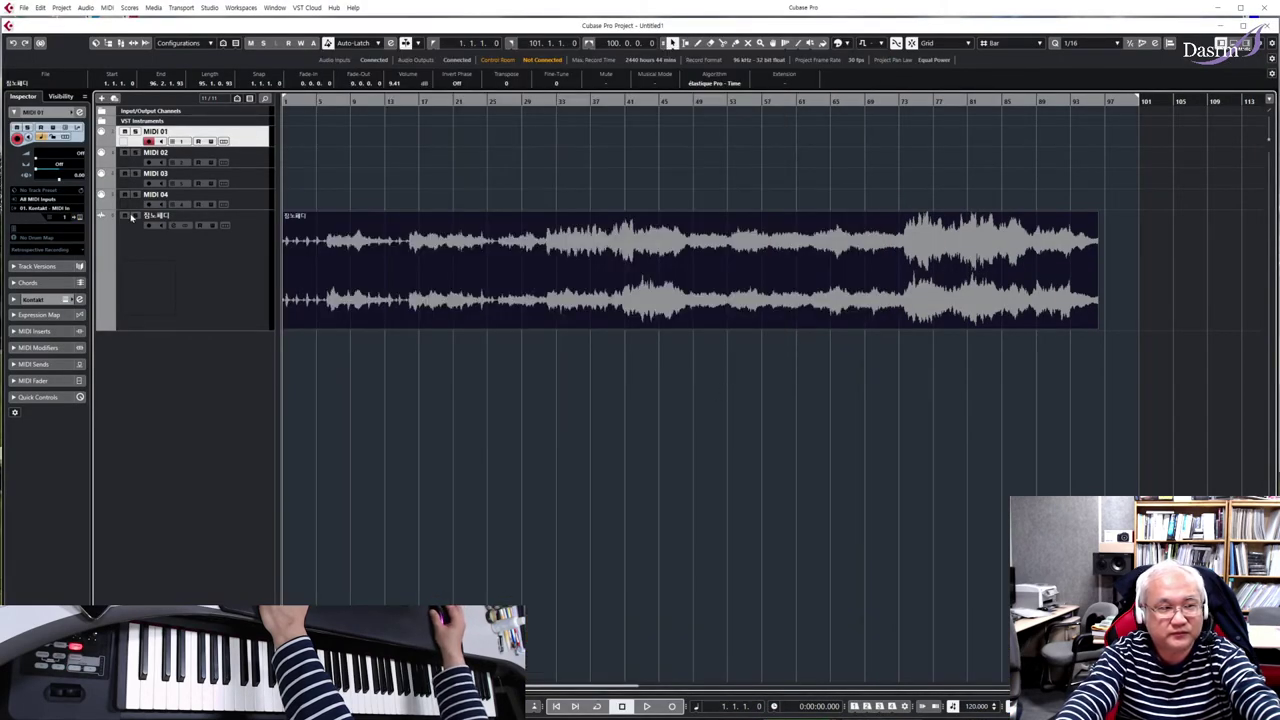
{"action": "left_click", "coordinate": [124, 216]}
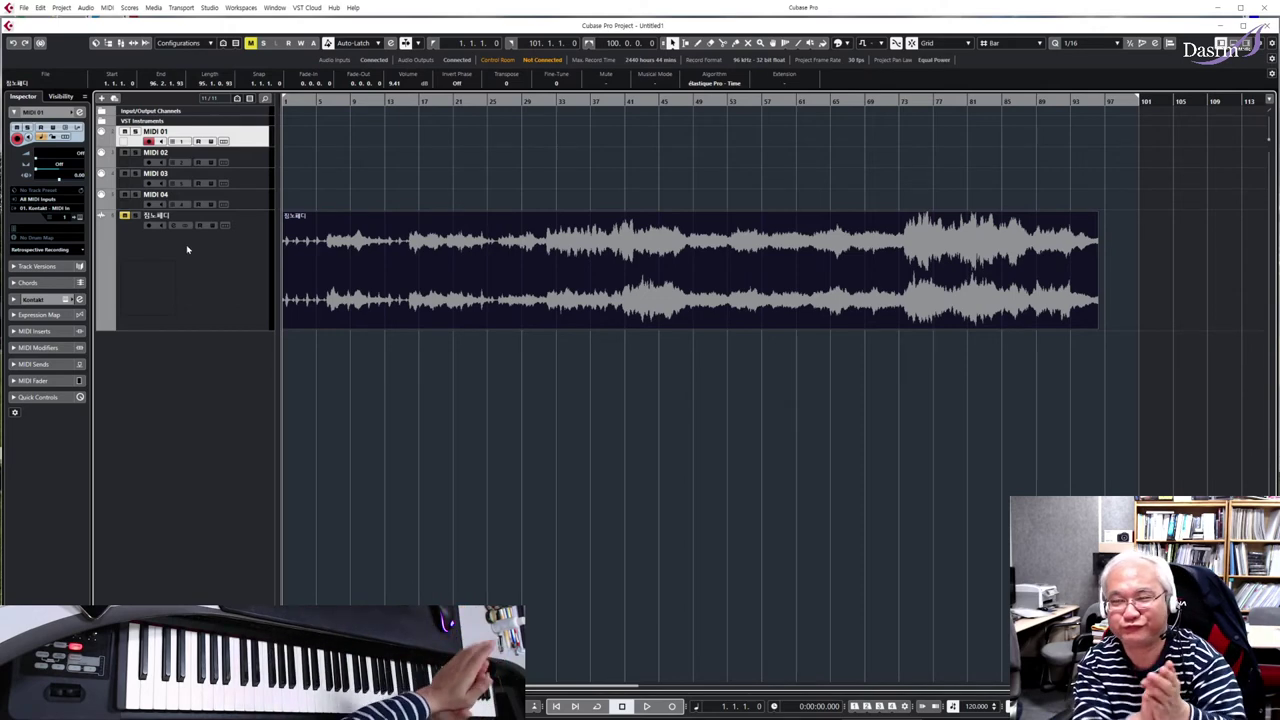
Bring PotPlayer with happy things.wav in front of Cubase, and minimise it again
{"action": "mouse_move", "coordinate": [700, 714]}
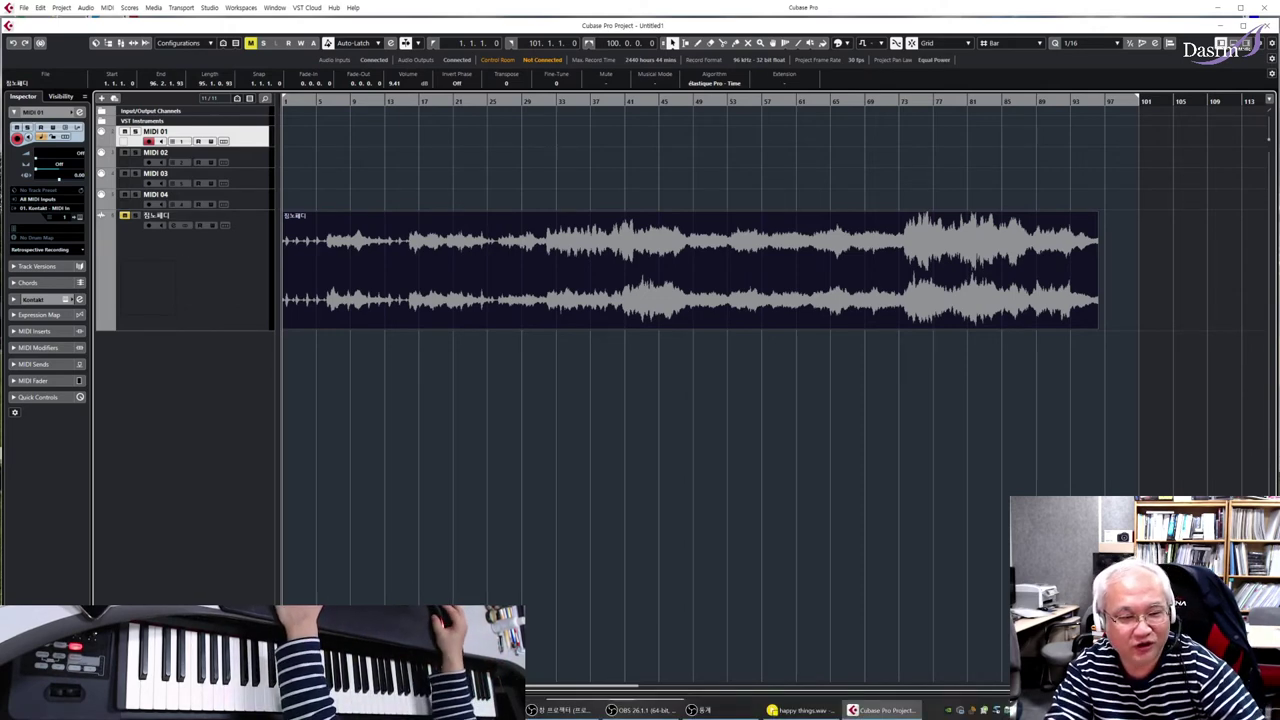
{"action": "left_click", "coordinate": [807, 712]}
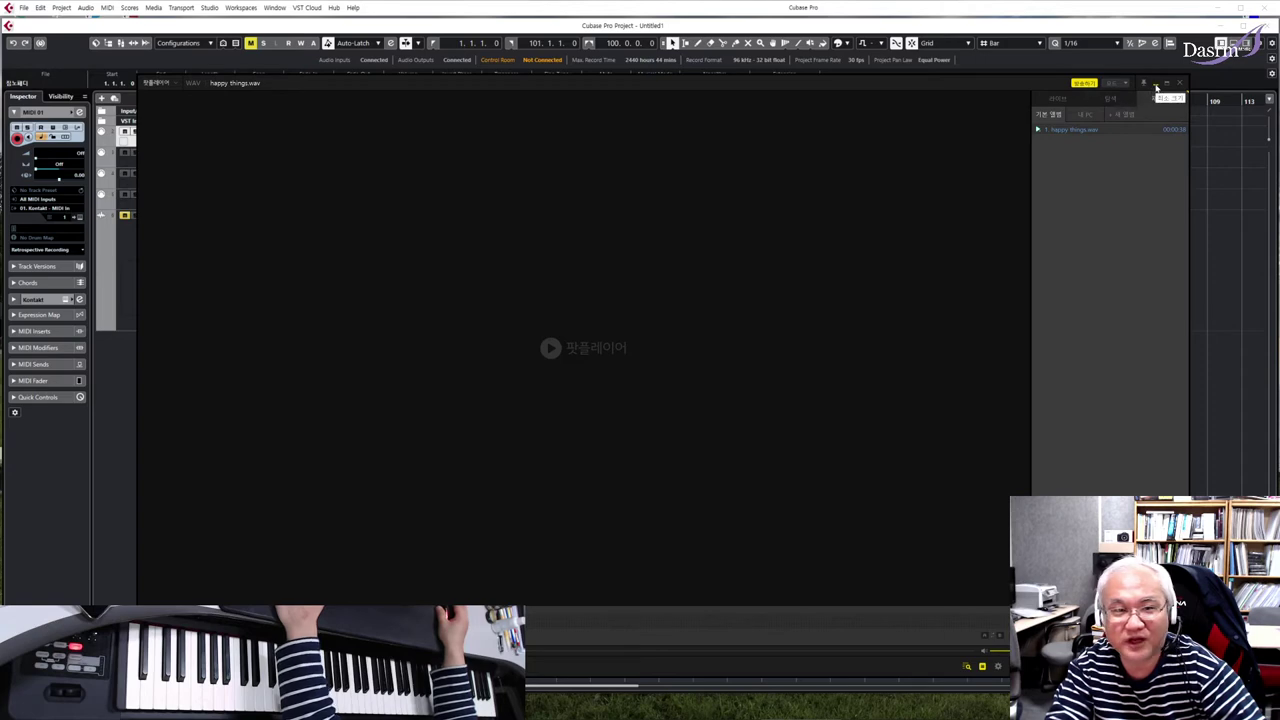
{"action": "left_click", "coordinate": [1157, 88]}
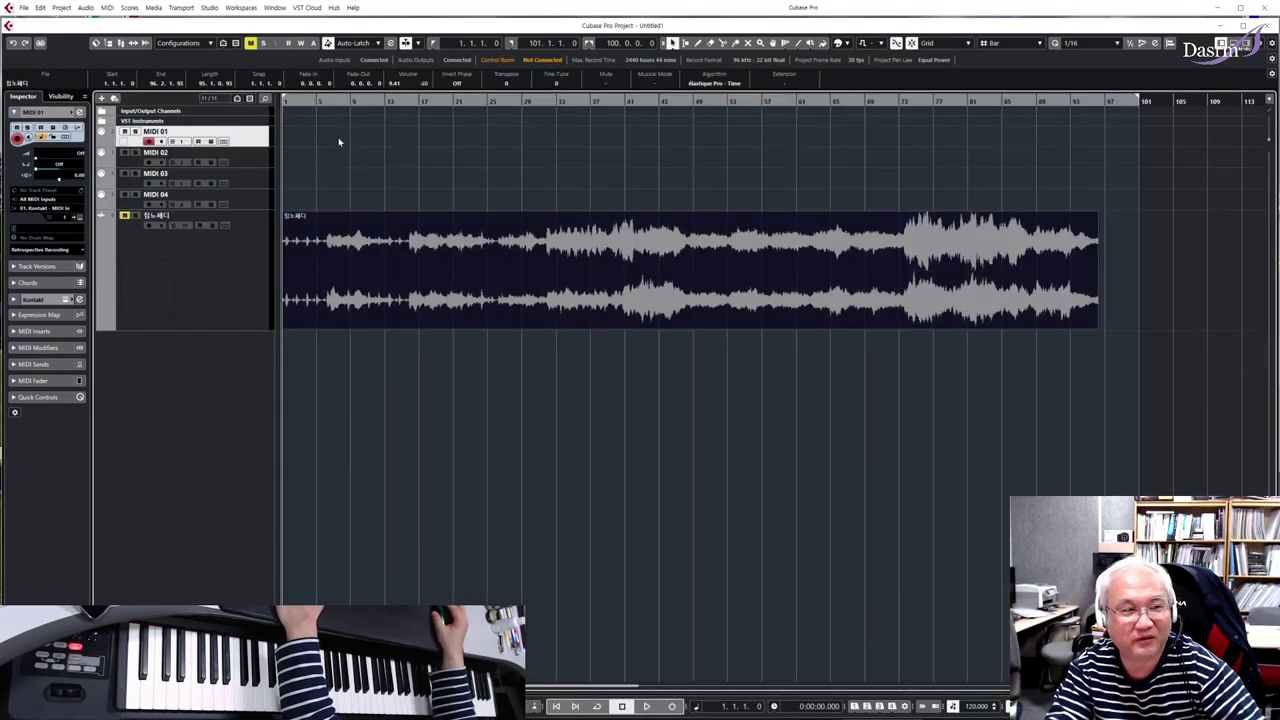
Record a short phrase on the MIDI 01 track from bar 1, and return the cursor to the project start
{"action": "scroll", "coordinate": [276, 101], "scroll_direction": "up", "scroll_amount": 1}
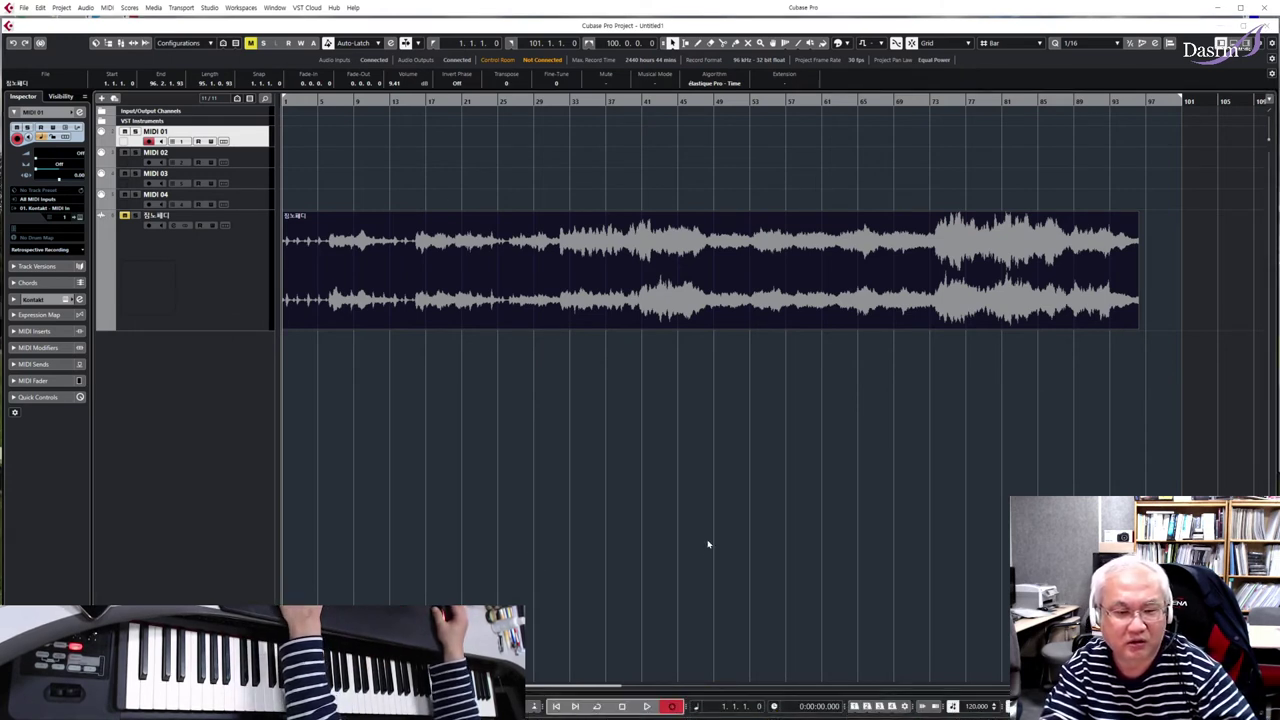
{"action": "key", "text": "KP_Multiply"}
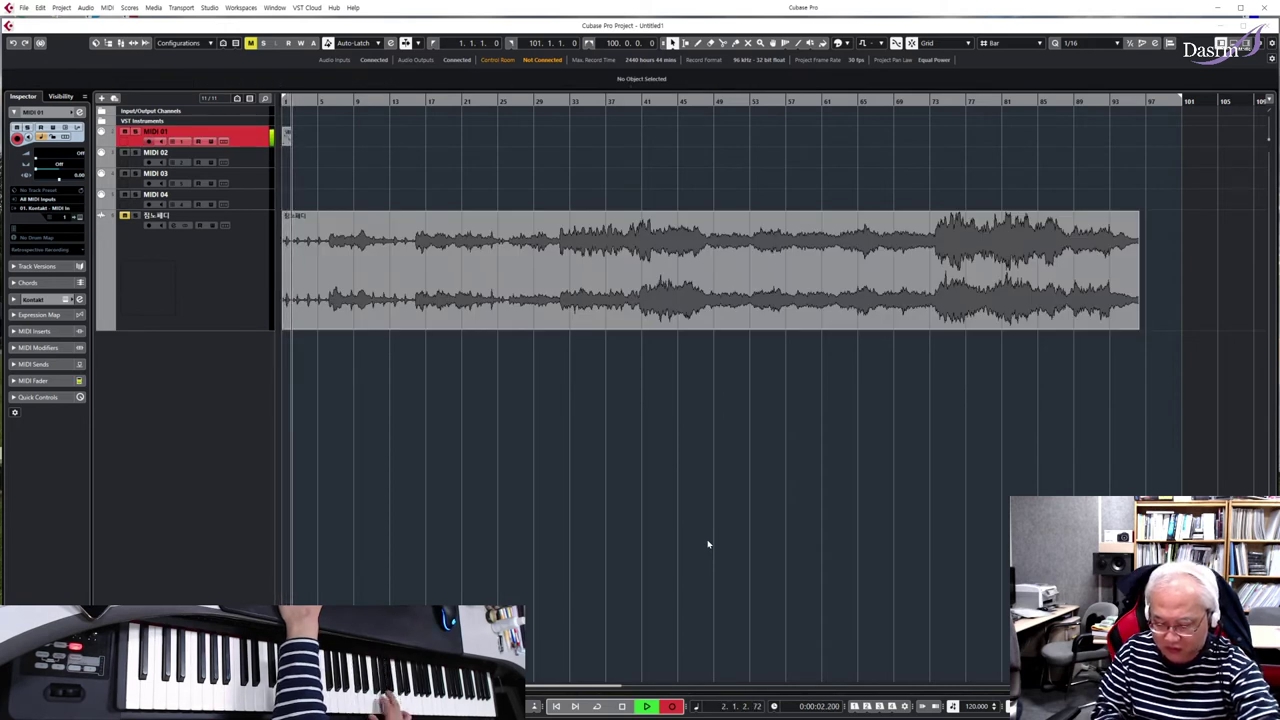
{"action": "key", "text": "space"}
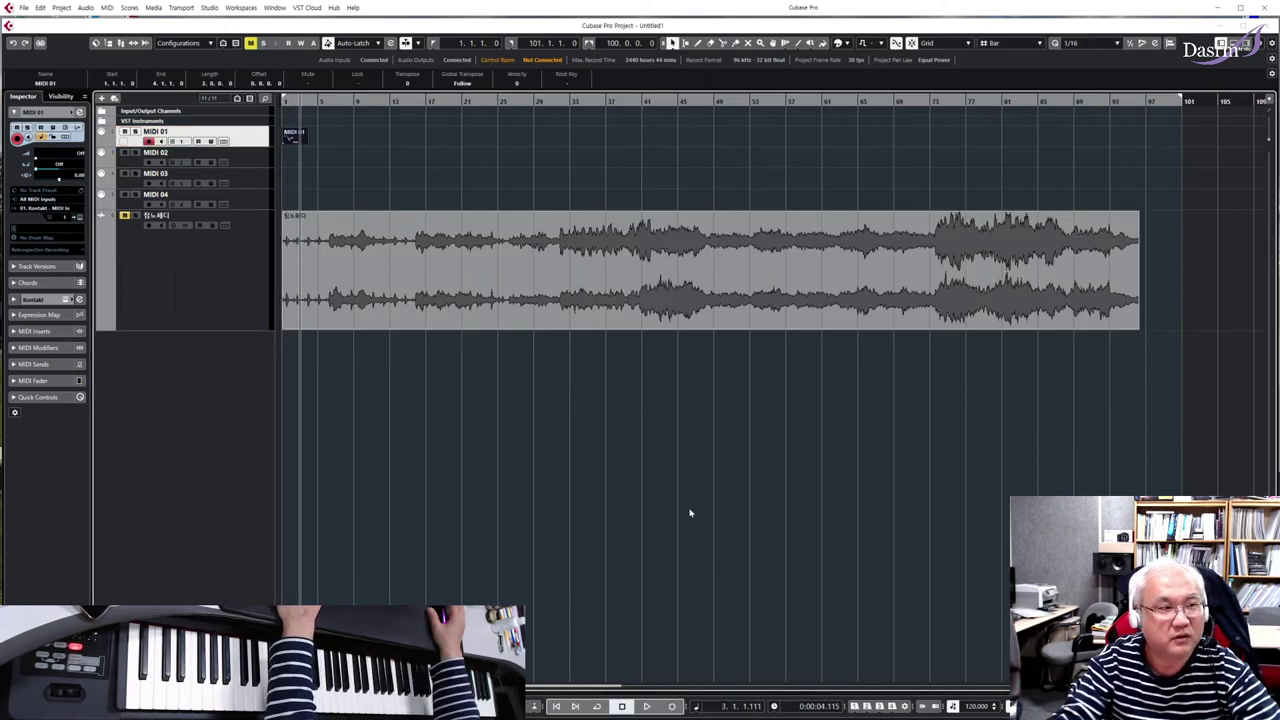
{"action": "left_click", "coordinate": [283, 100]}
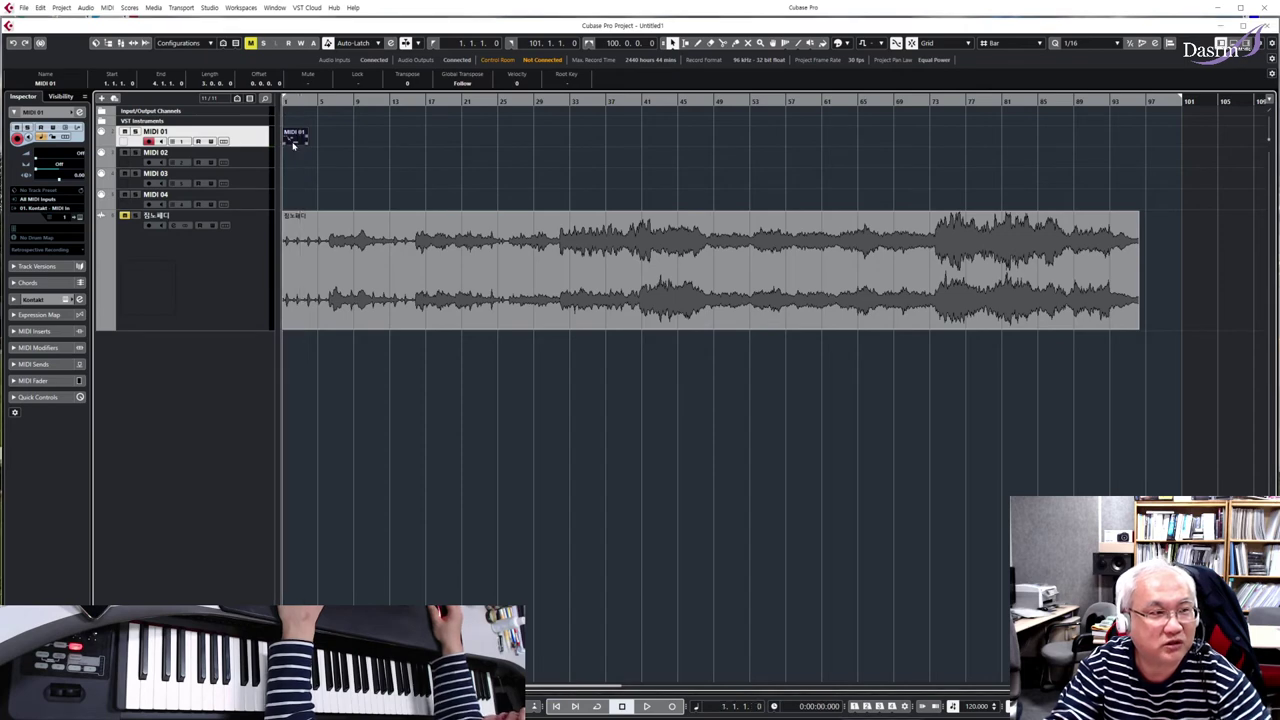
Open the recorded MIDI 01 part in the Key Editor and select all its notes
{"action": "double_click", "coordinate": [291, 133]}
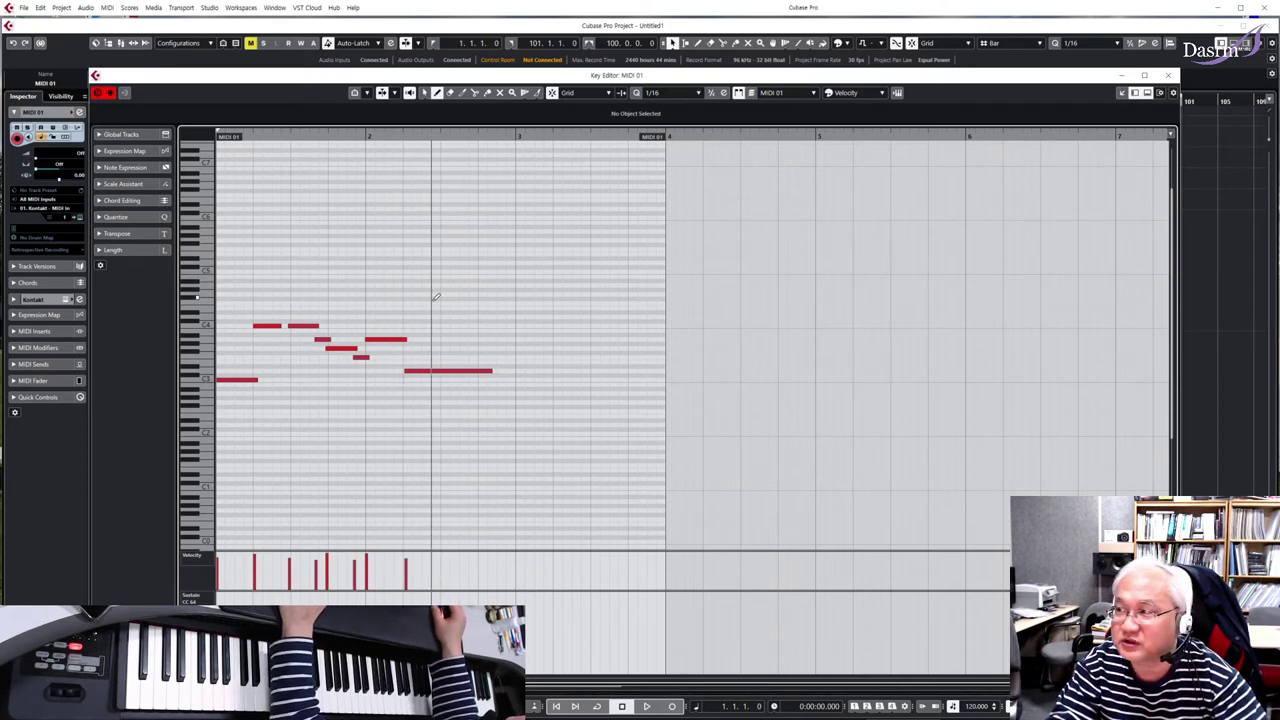
{"action": "left_click", "coordinate": [424, 92]}
{"action": "left_click_drag", "start_coordinate": [471, 443], "coordinate": [251, 248]}
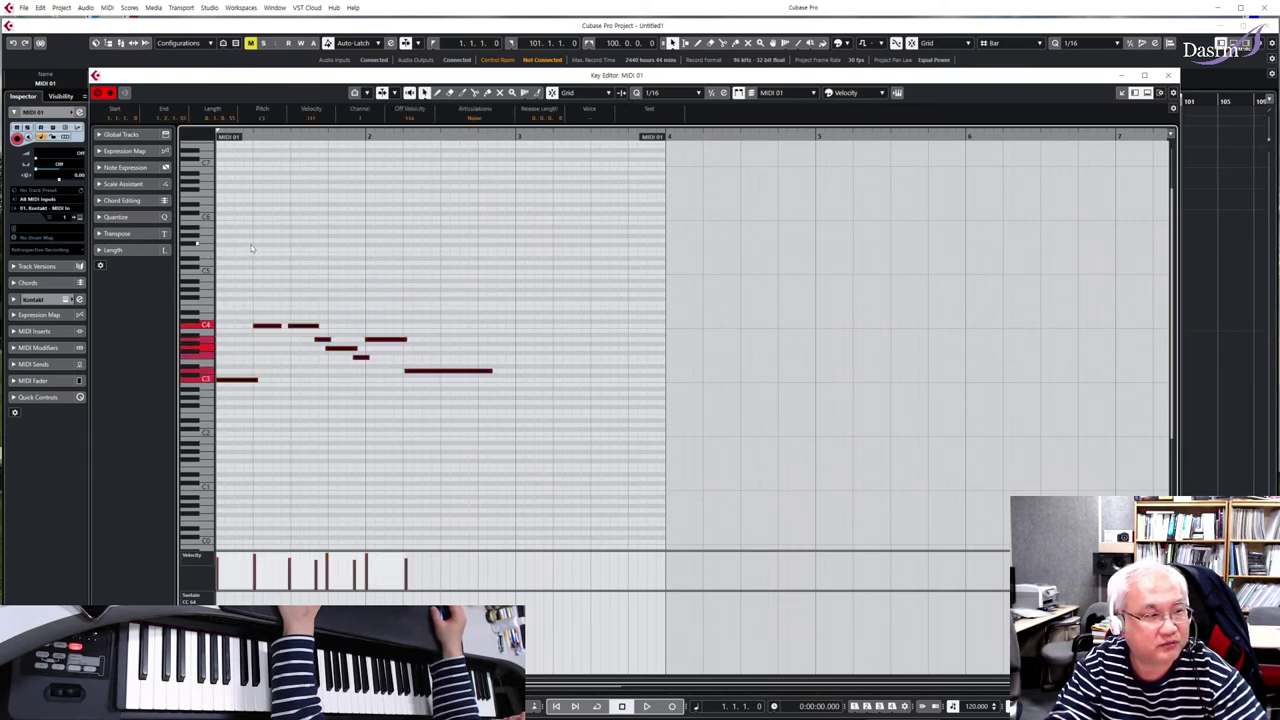
Try quantizing the selected notes to 1/16, play the phrase from the start, and undo the quantization
{"action": "left_click_drag", "start_coordinate": [245, 137], "coordinate": [216, 145]}
{"action": "key", "text": "space"}
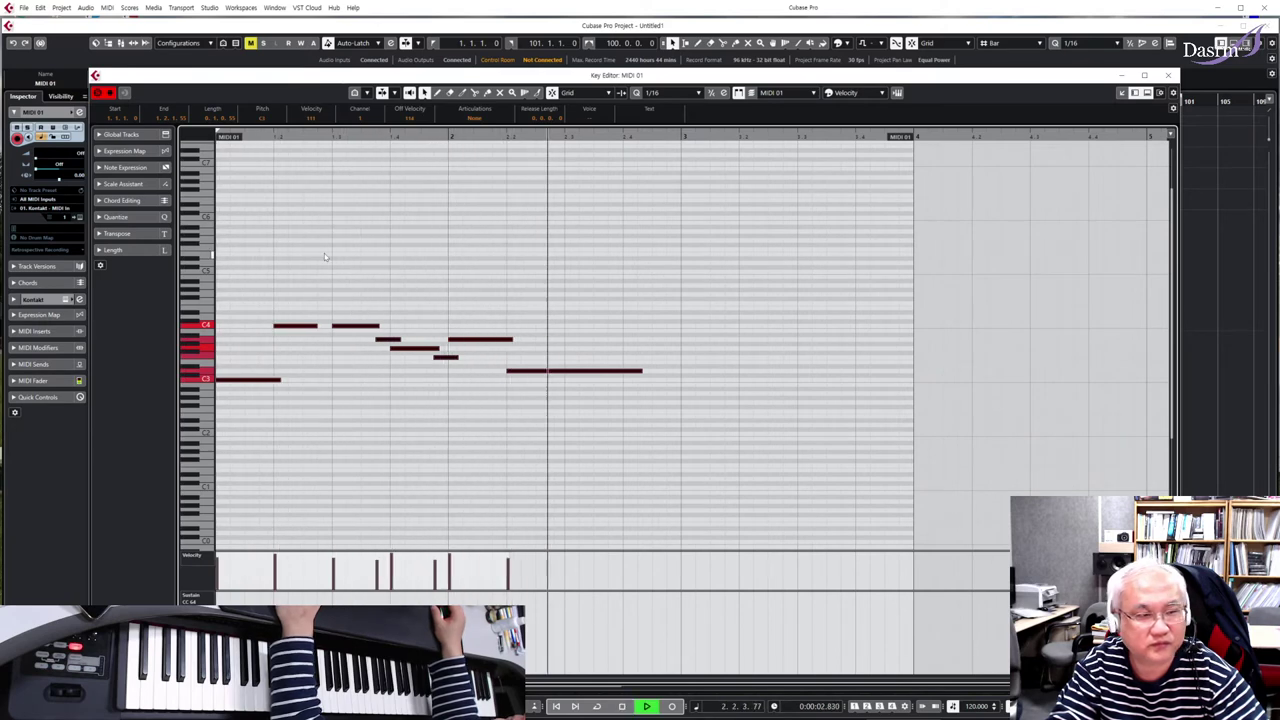
{"action": "key", "text": "space"}
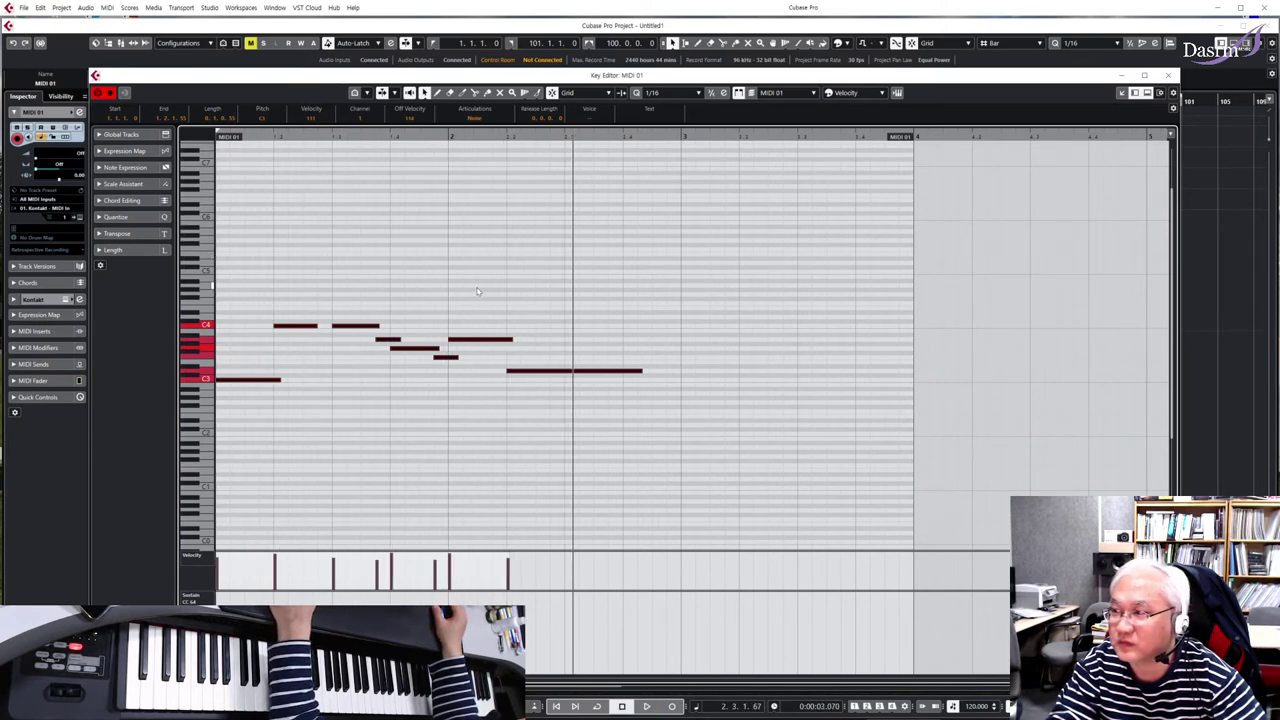
{"action": "key", "text": "ctrl+z"}
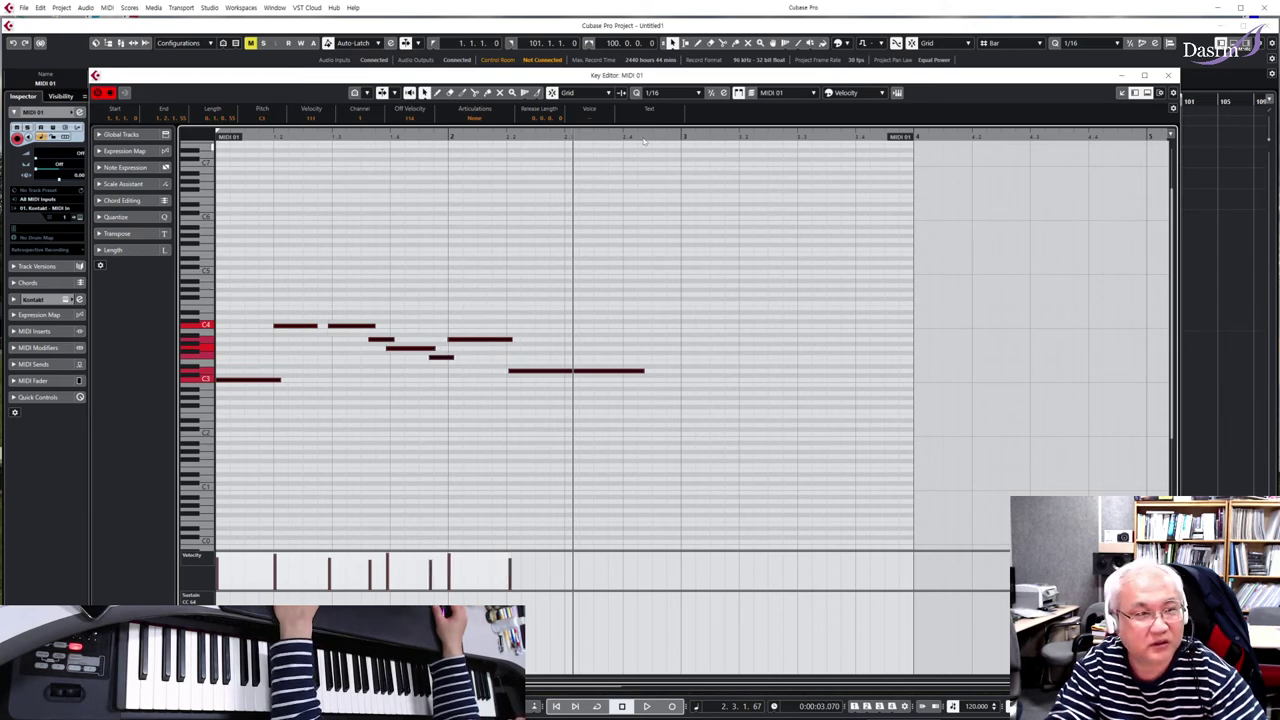
Set the quantize preset to 1/8 Triplet and quantize all notes of the recorded phrase
{"action": "left_click", "coordinate": [684, 96]}
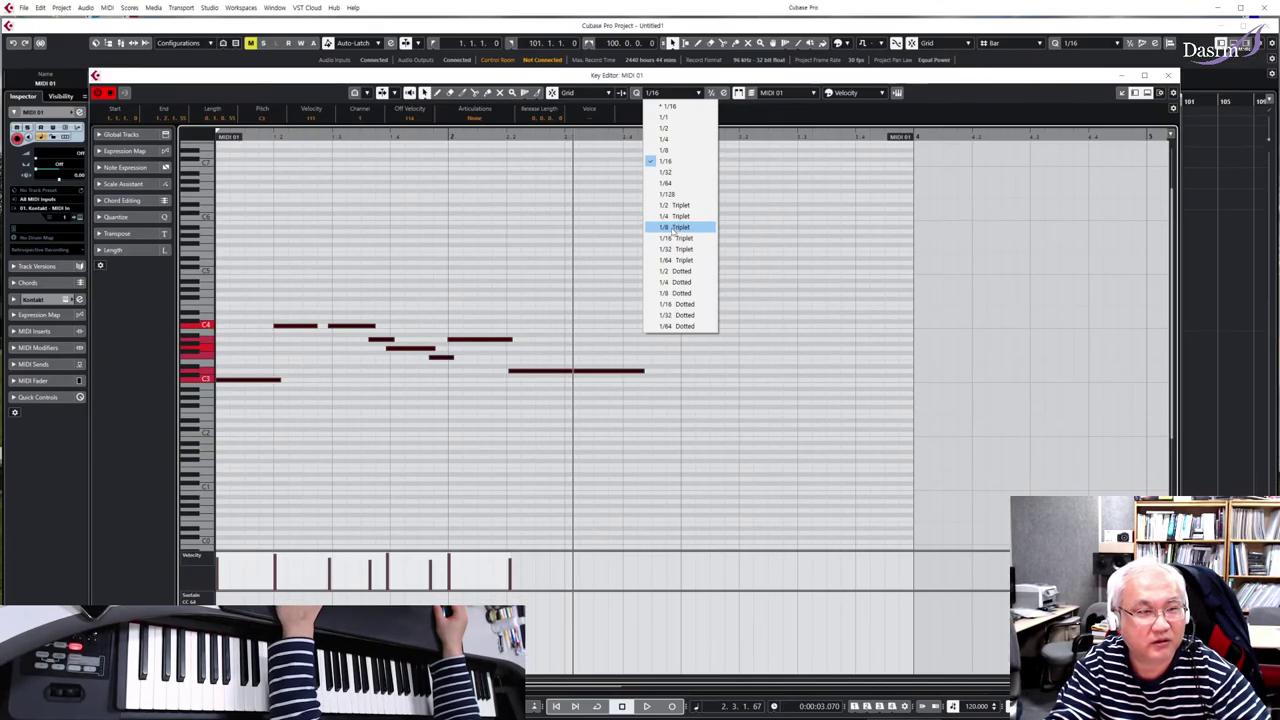
{"action": "left_click", "coordinate": [678, 228]}
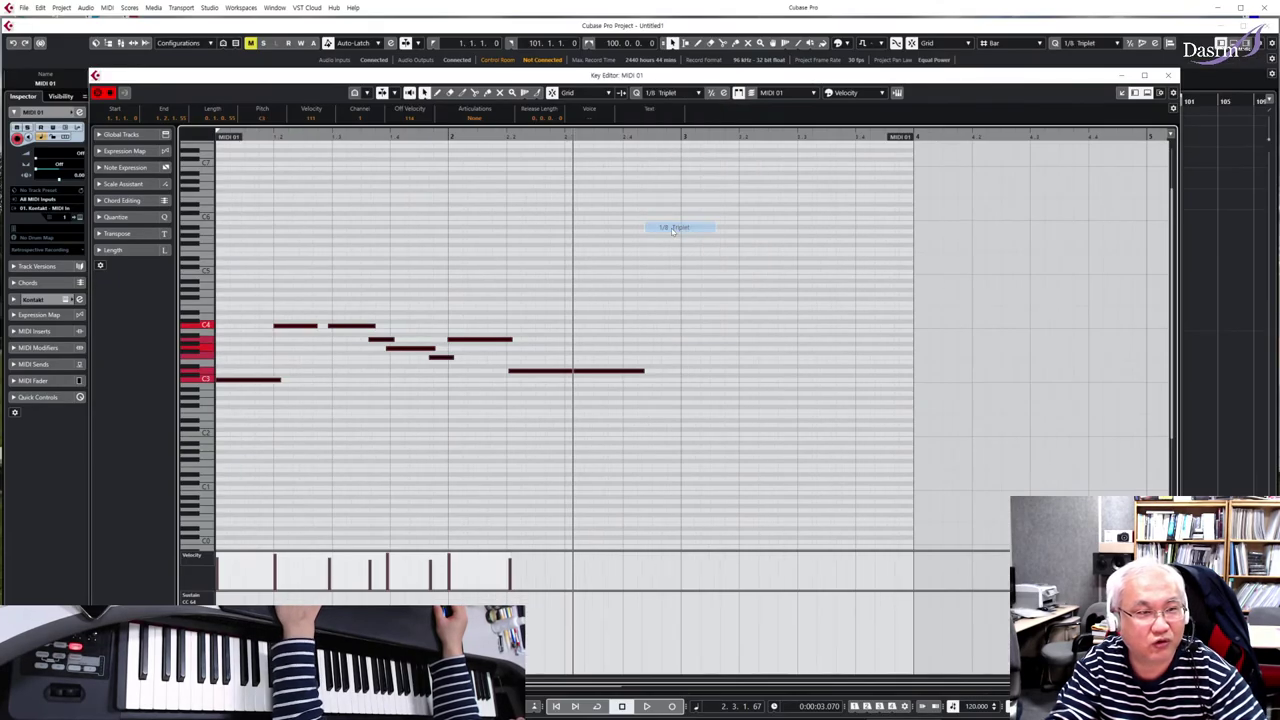
{"action": "left_click_drag", "start_coordinate": [573, 420], "coordinate": [240, 240]}
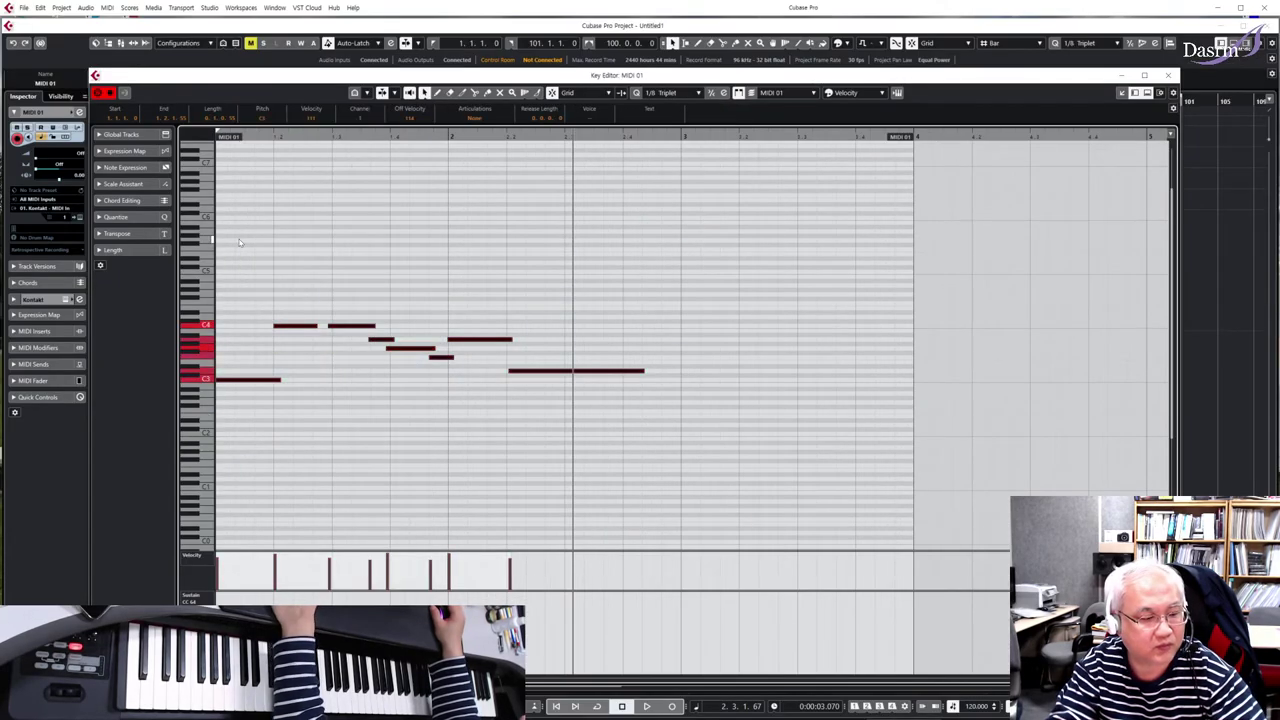
{"action": "key", "text": "q"}
{"action": "key", "text": "h"}
{"action": "key", "text": "h"}
Play the quantized phrase twice from near its beginning to check the triplet feel, and close the Key Editor
{"action": "key", "text": "space"}
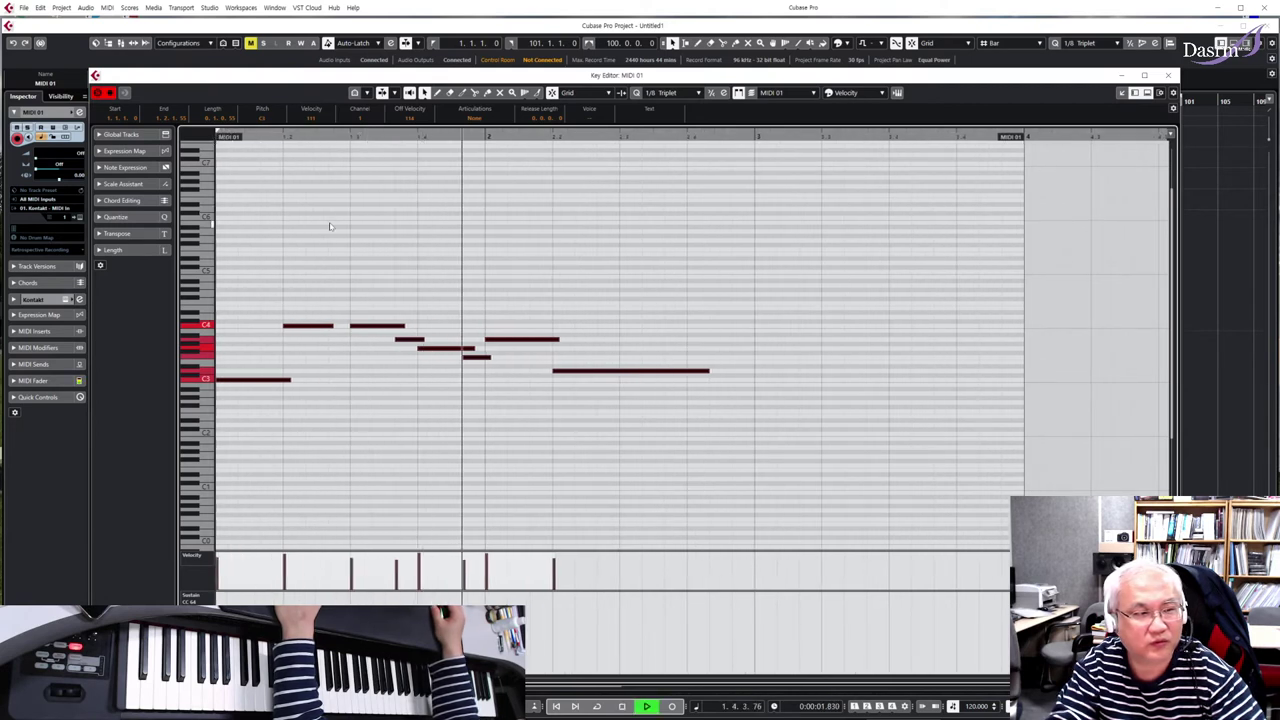
{"action": "key", "text": "space"}
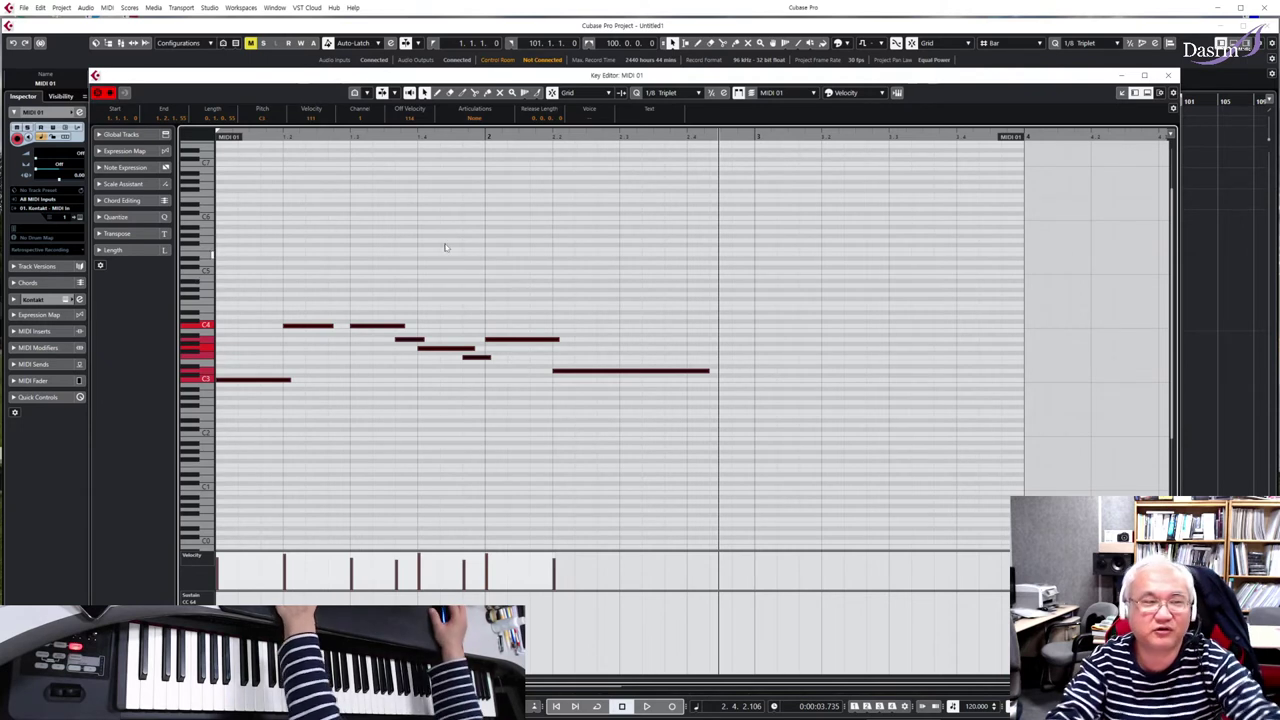
{"action": "left_click_drag", "start_coordinate": [250, 136], "coordinate": [268, 206]}
{"action": "key", "text": "space"}
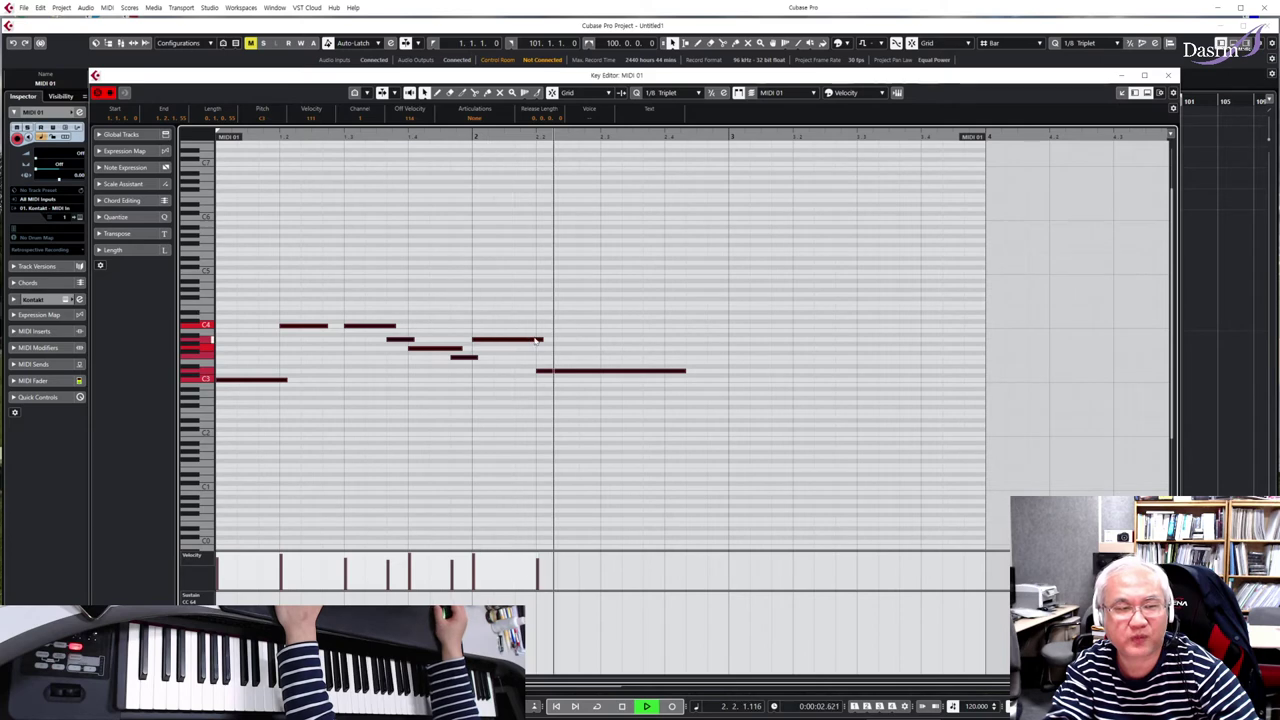
{"action": "key", "text": "space"}
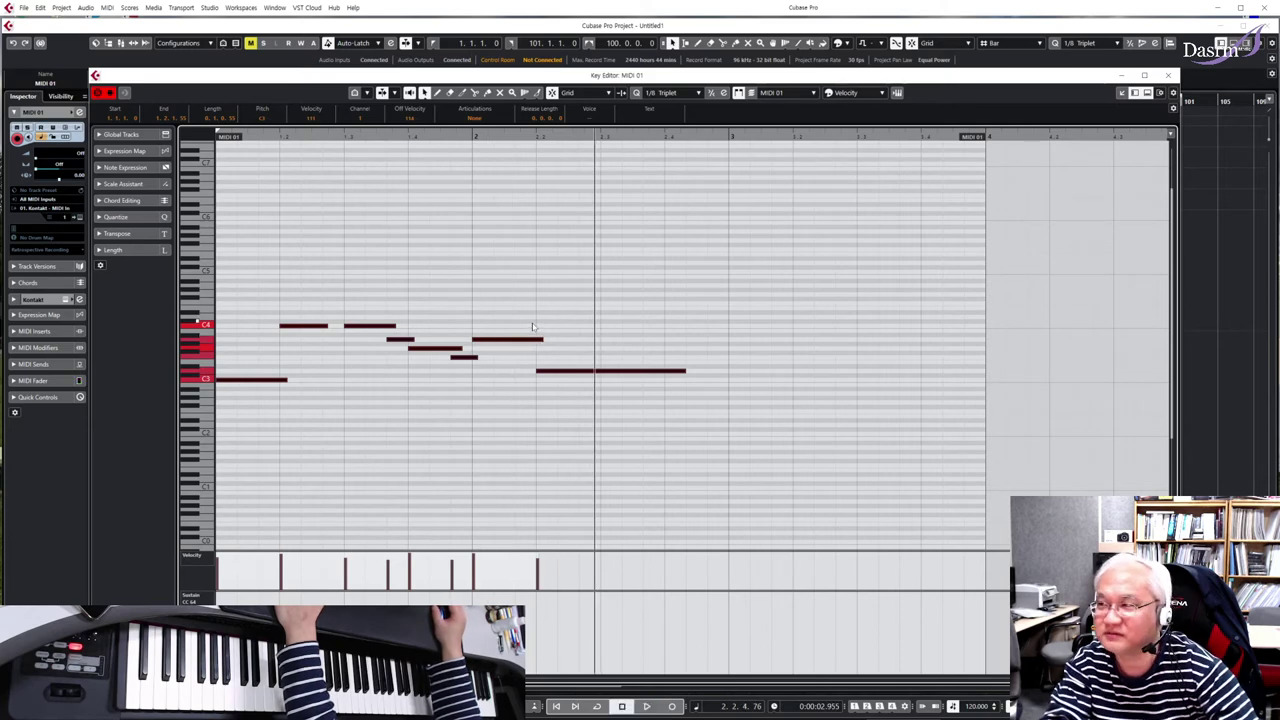
{"action": "left_click", "coordinate": [1167, 75]}
Switch to PotPlayer, play part of happy things.wav and pause it, and minimise Cubase behind the player
{"action": "left_click", "coordinate": [800, 711]}
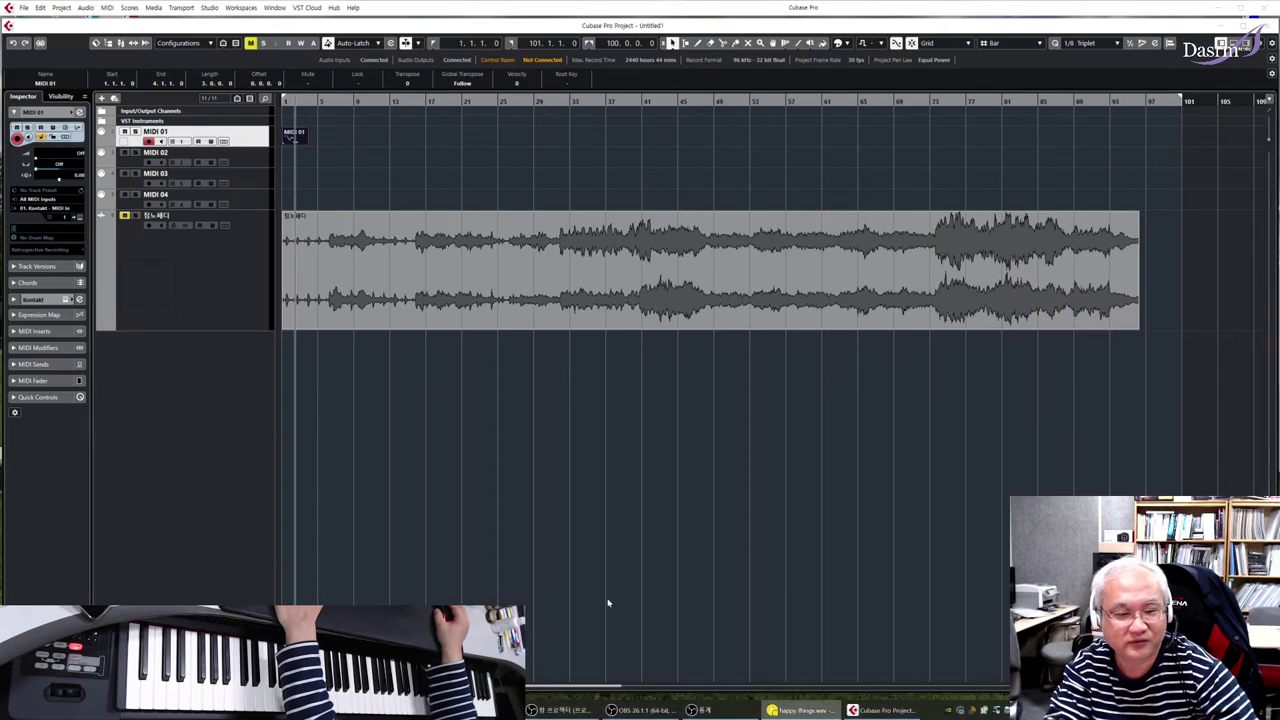
{"action": "left_click", "coordinate": [462, 467]}
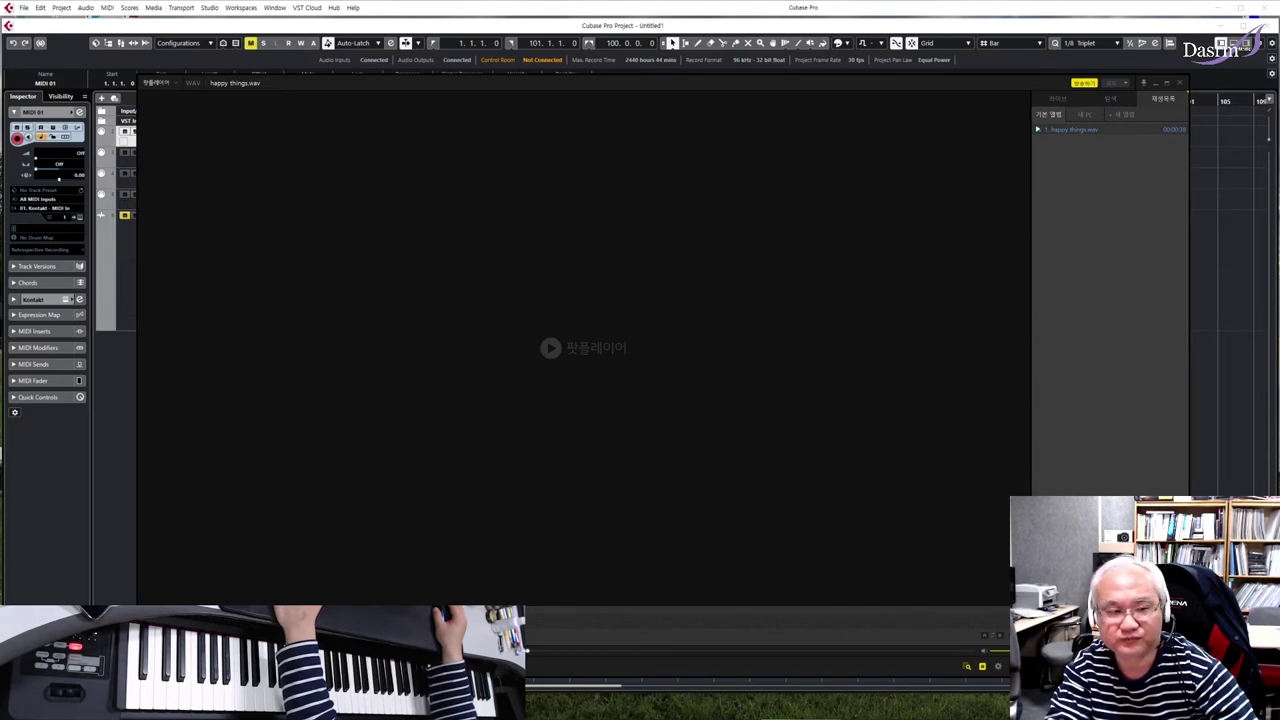
{"action": "key", "text": "space"}
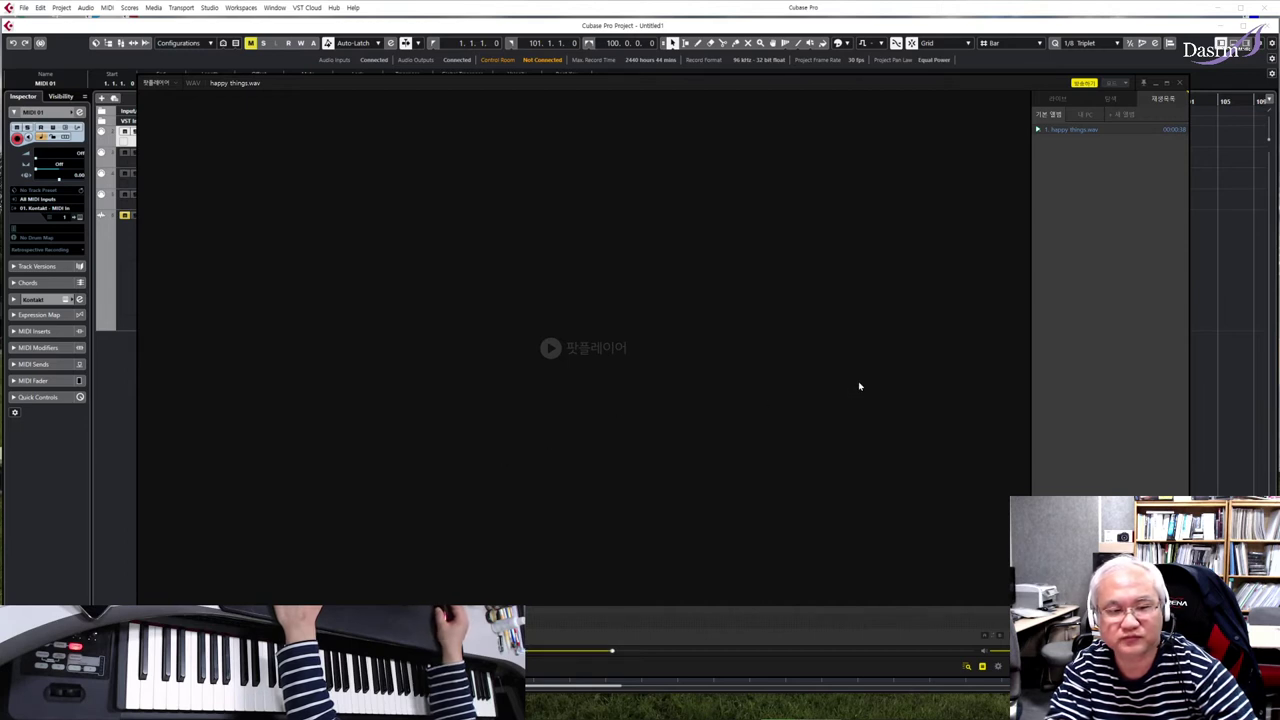
{"action": "key", "text": "space"}
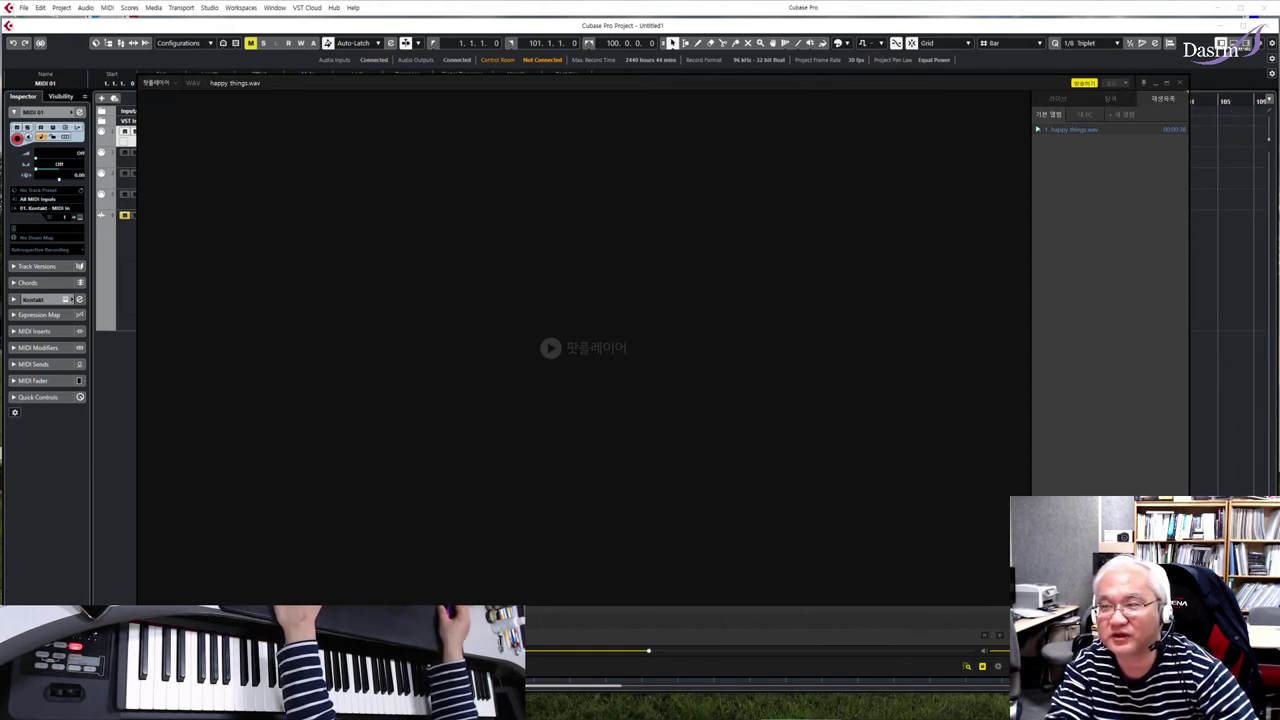
{"action": "left_click", "coordinate": [1218, 9]}
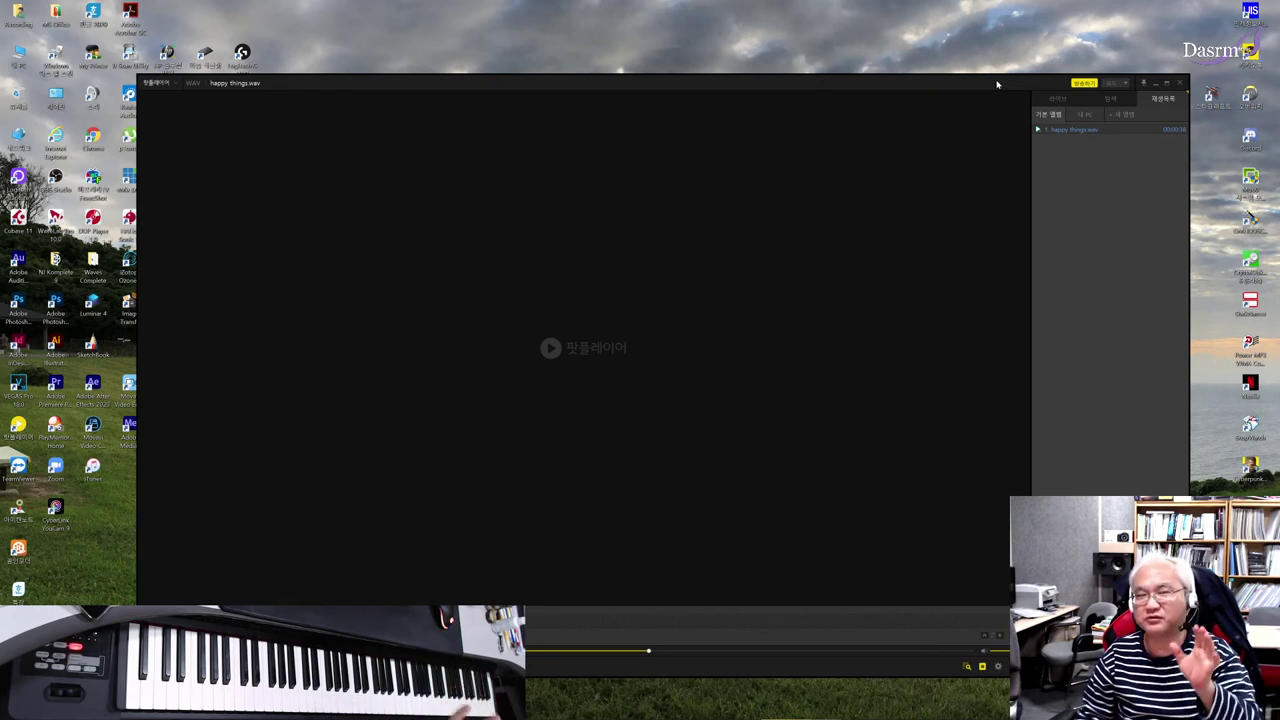
Return to Cubase, delete the recorded MIDI 01 part at the project start, and select the MIDI 02 track
{"action": "mouse_move", "coordinate": [738, 712]}
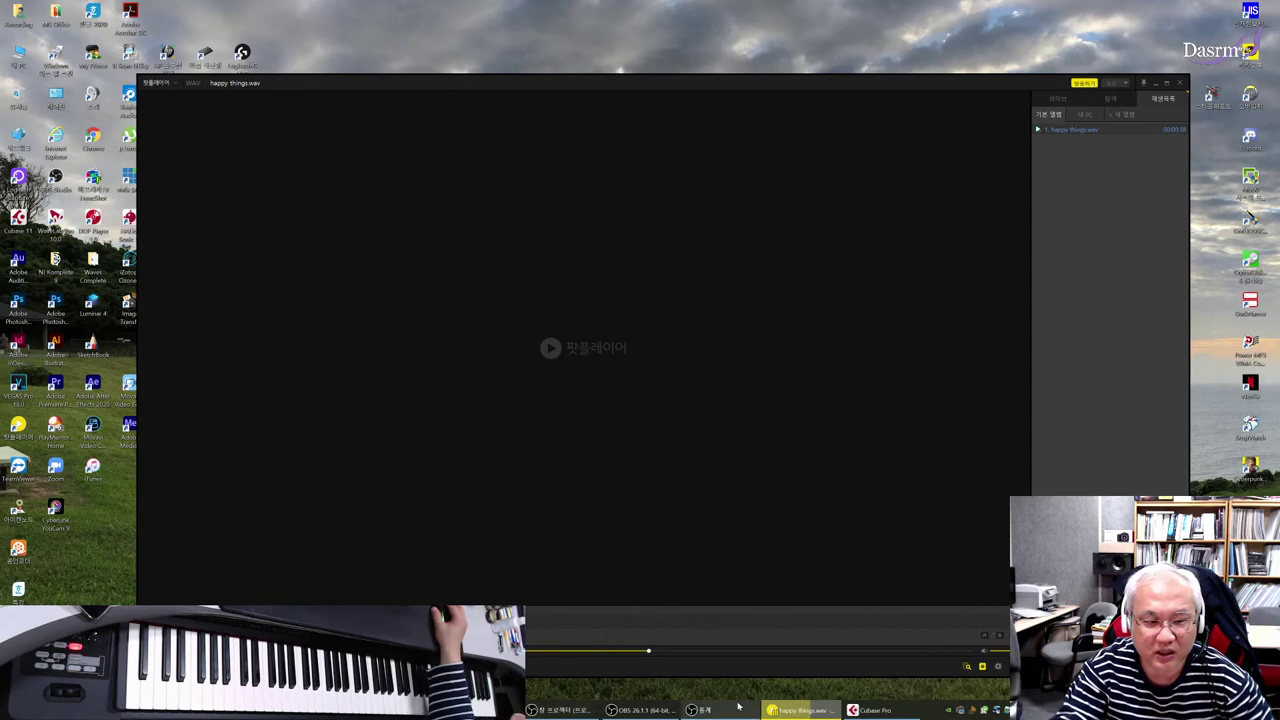
{"action": "left_click", "coordinate": [862, 710]}
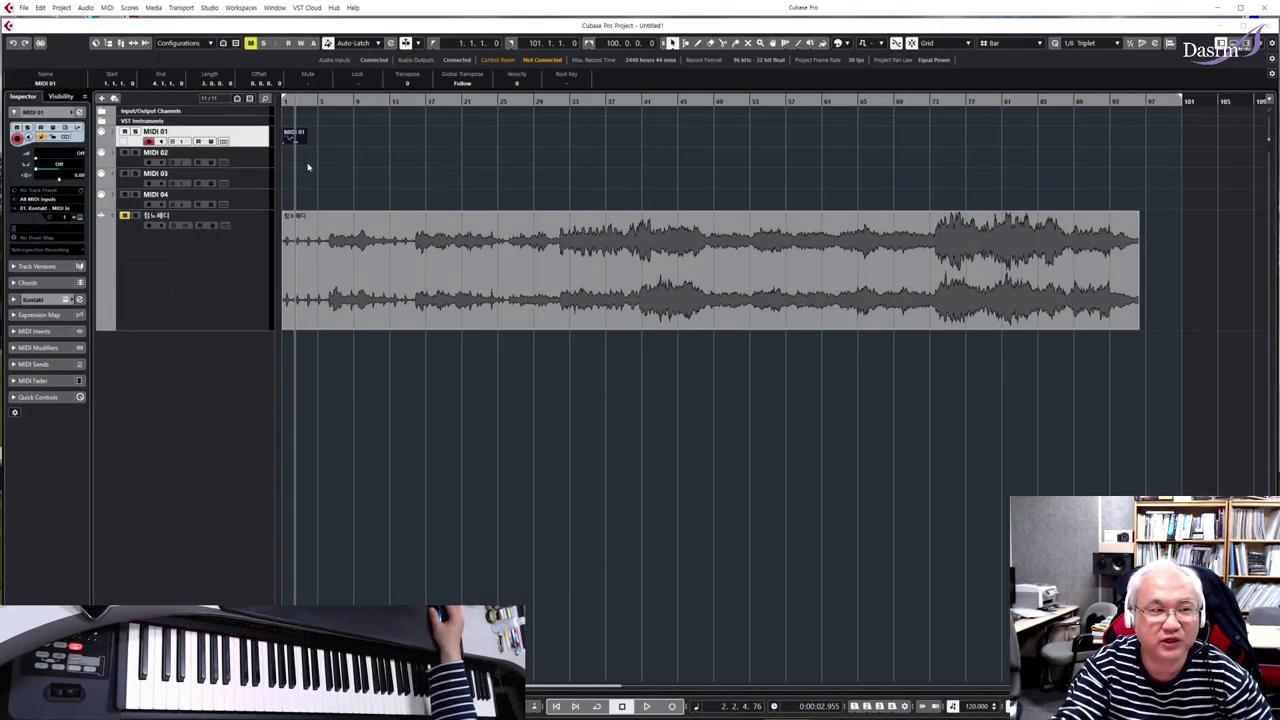
{"action": "left_click", "coordinate": [277, 102]}
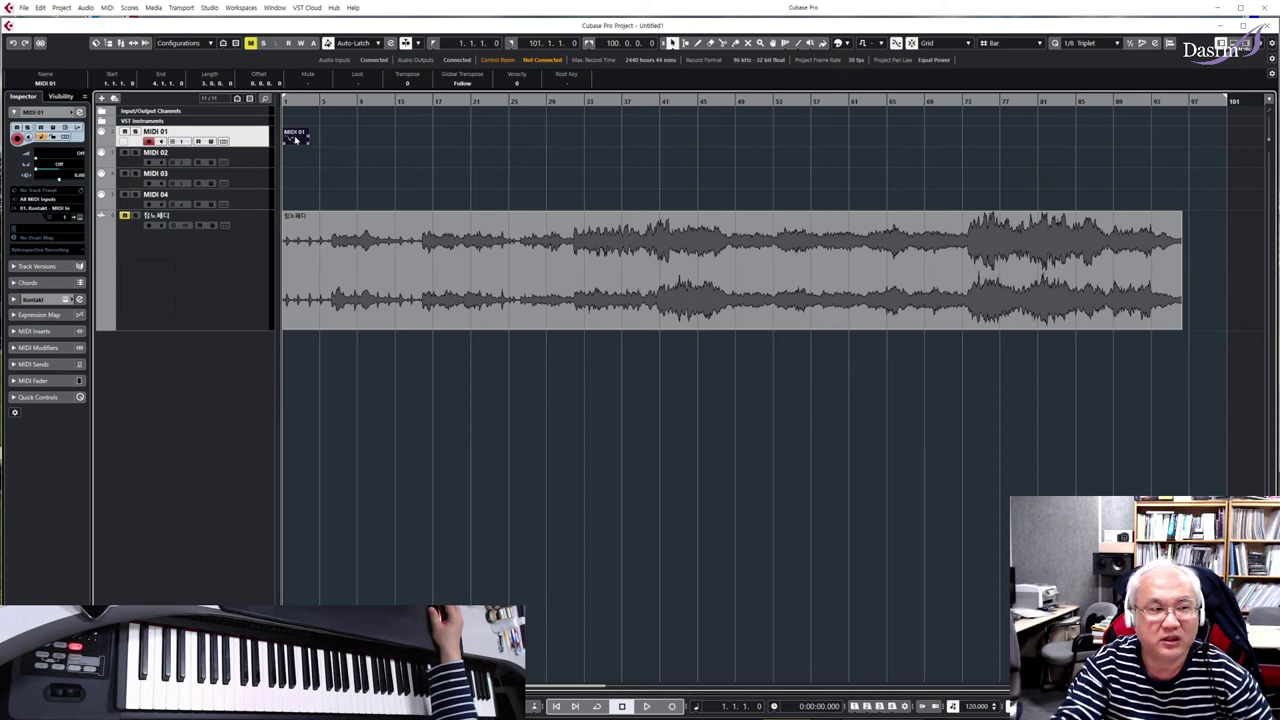
{"action": "key", "text": "Delete"}
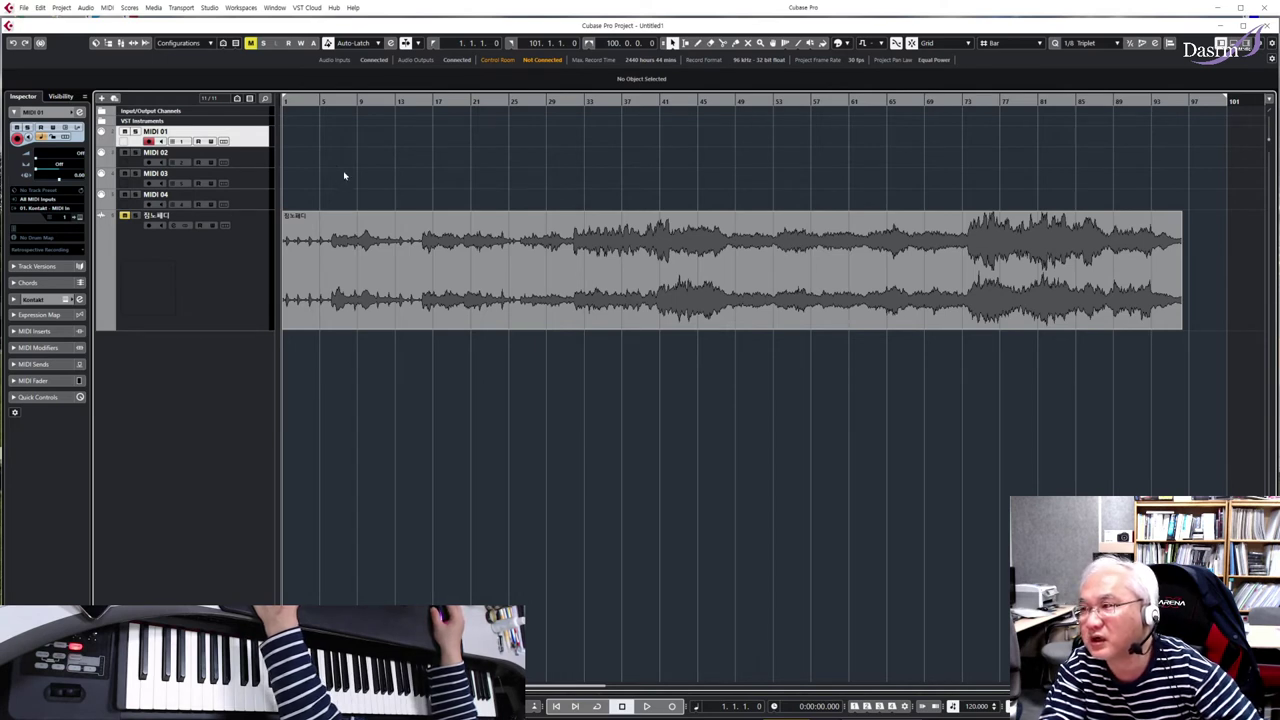
{"action": "left_click", "coordinate": [256, 180]}
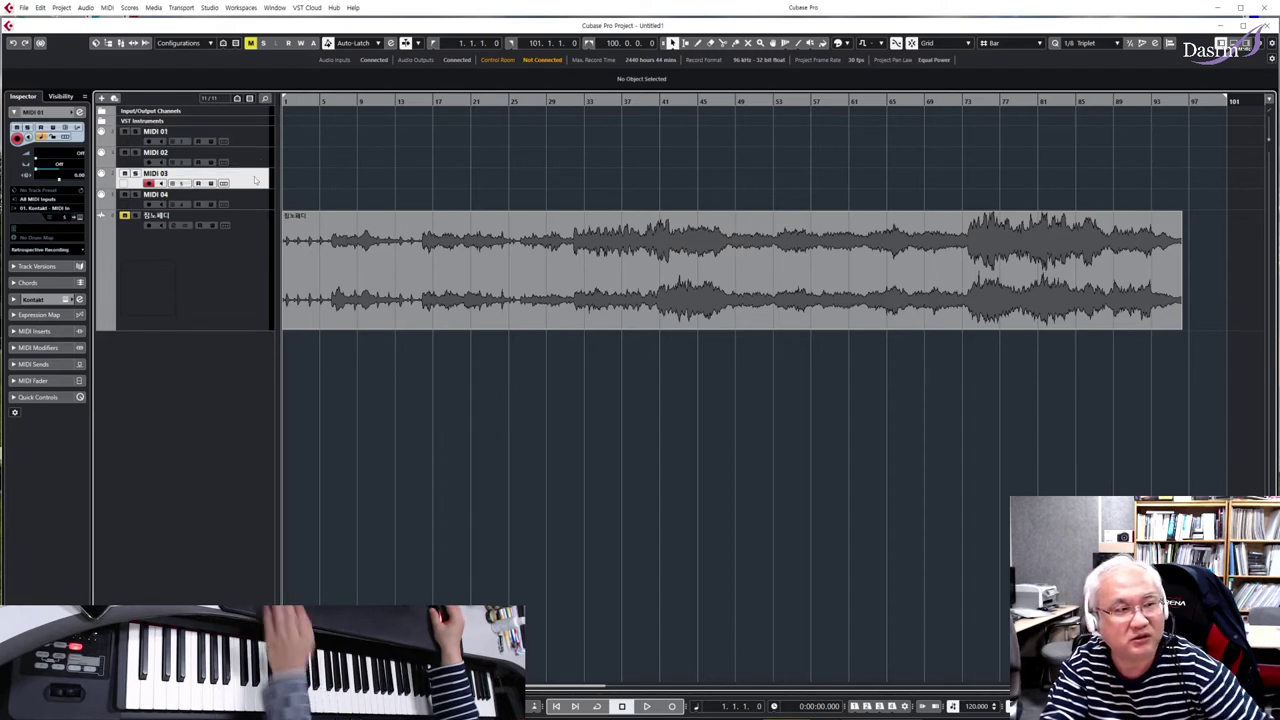
{"action": "left_click", "coordinate": [259, 157]}
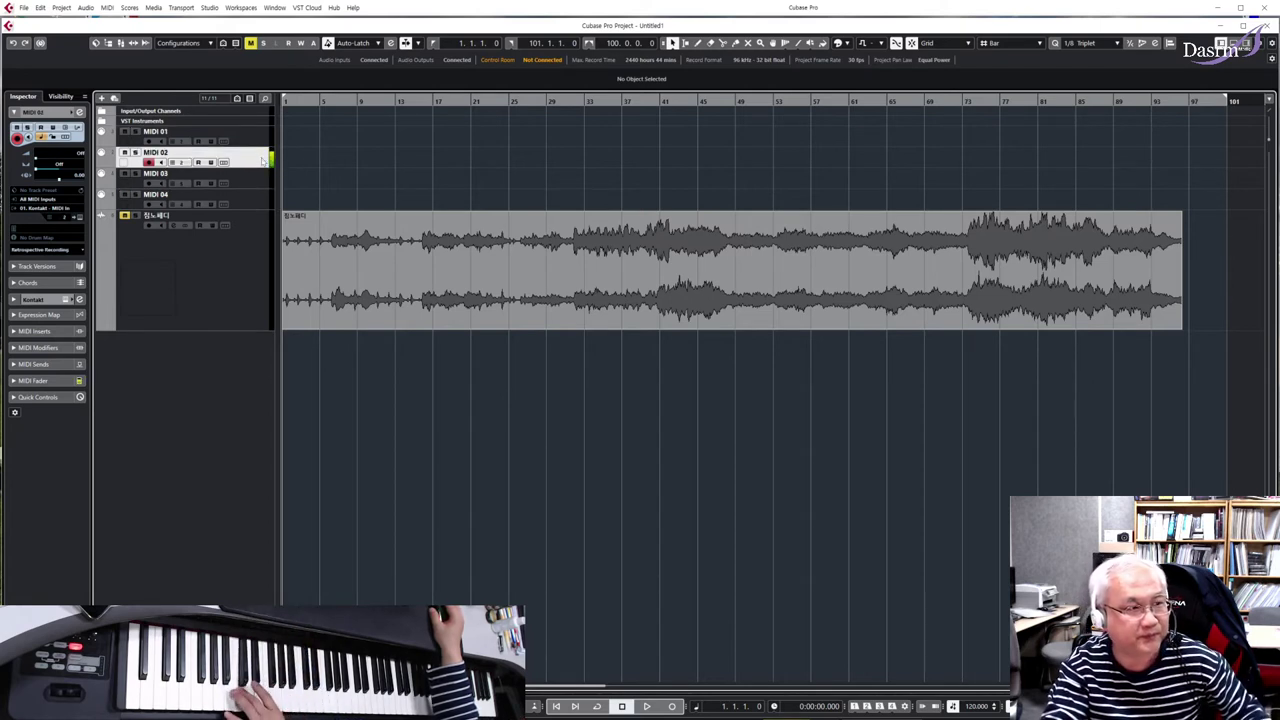
Record a new phrase about seven bars long on the MIDI 02 track from the project start, then return to the start
{"action": "left_click", "coordinate": [674, 707]}
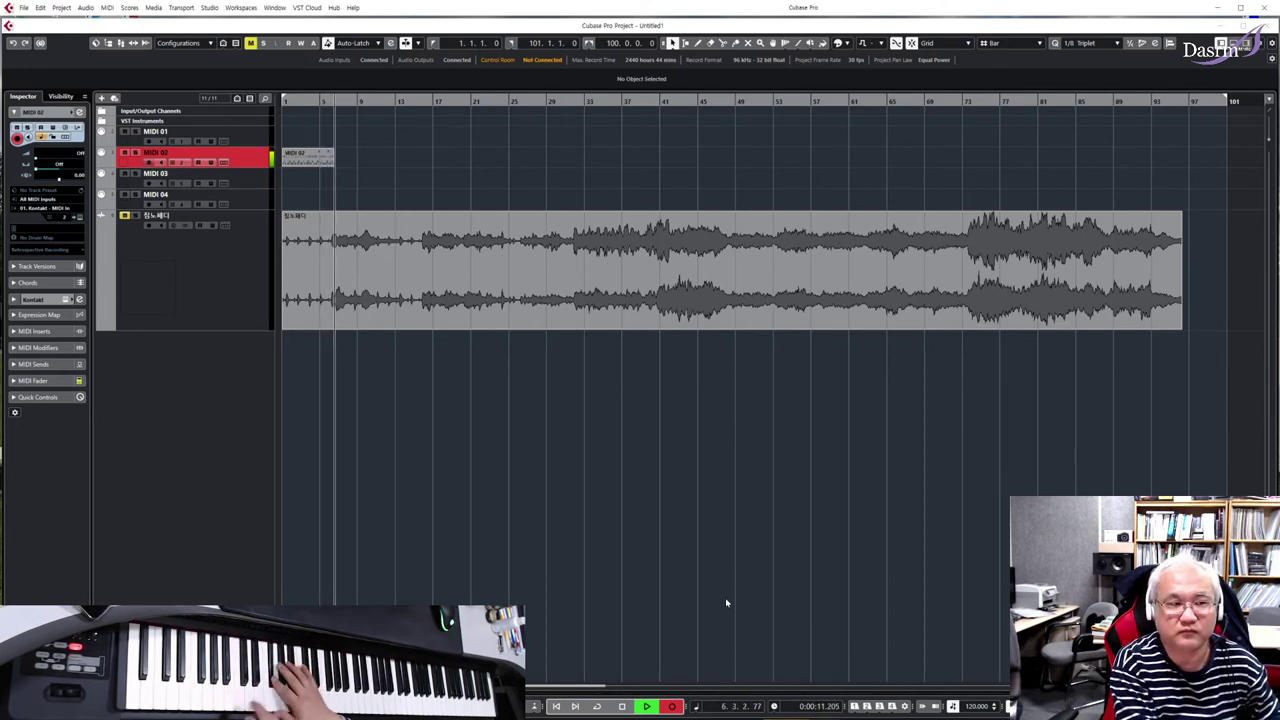
{"action": "key", "text": "space"}
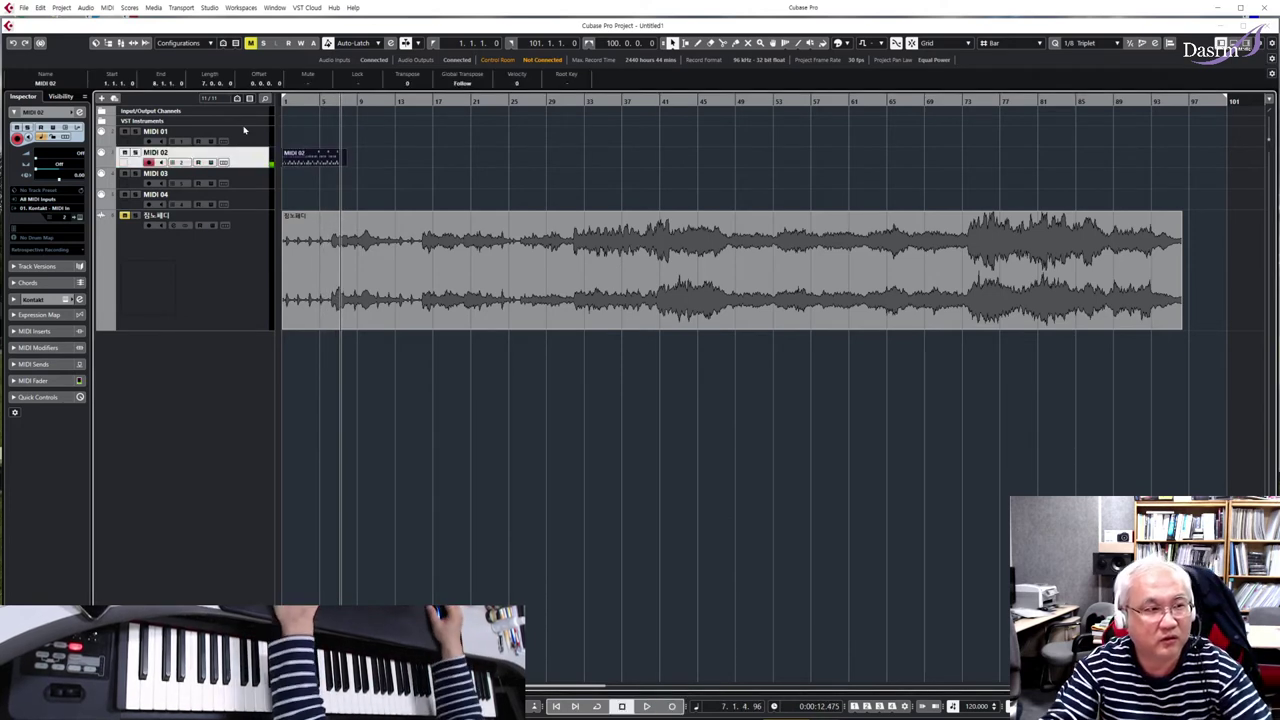
{"action": "left_click", "coordinate": [306, 183]}
{"action": "left_click_drag", "start_coordinate": [290, 104], "coordinate": [276, 108]}
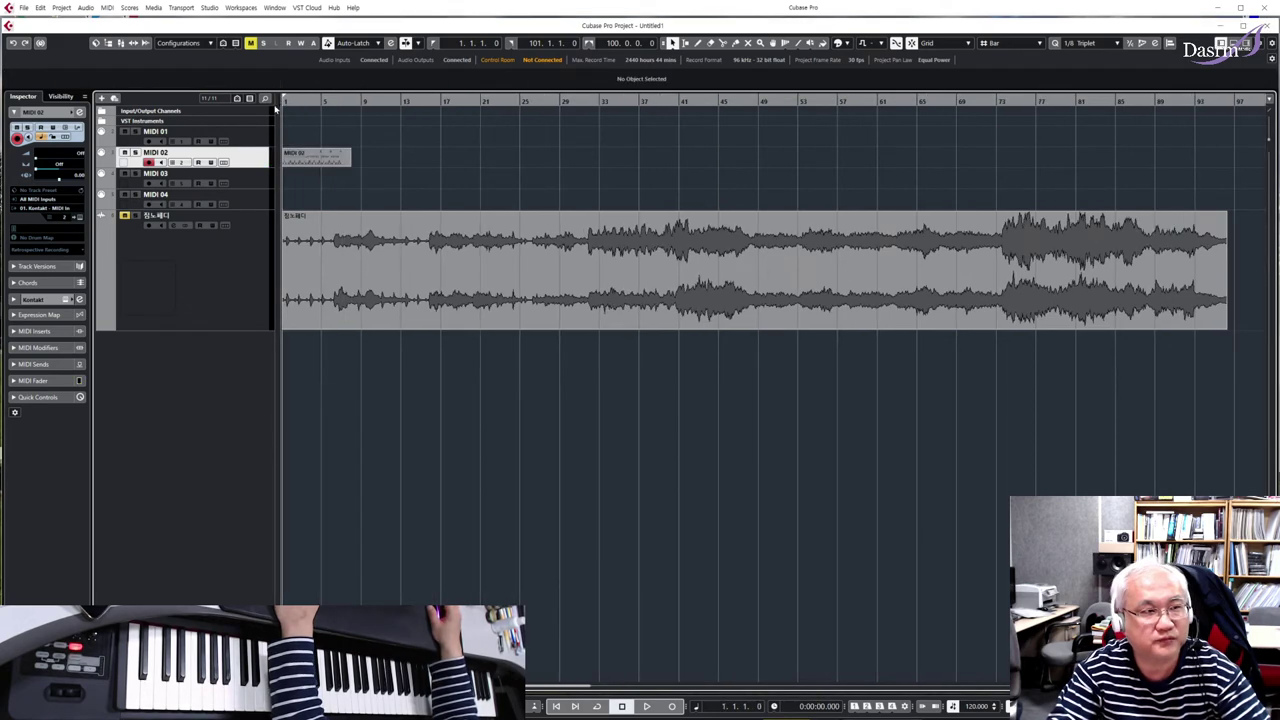
Open the recorded MIDI 02 part in the Key Editor with the whole phrase in view
{"action": "double_click", "coordinate": [308, 157]}
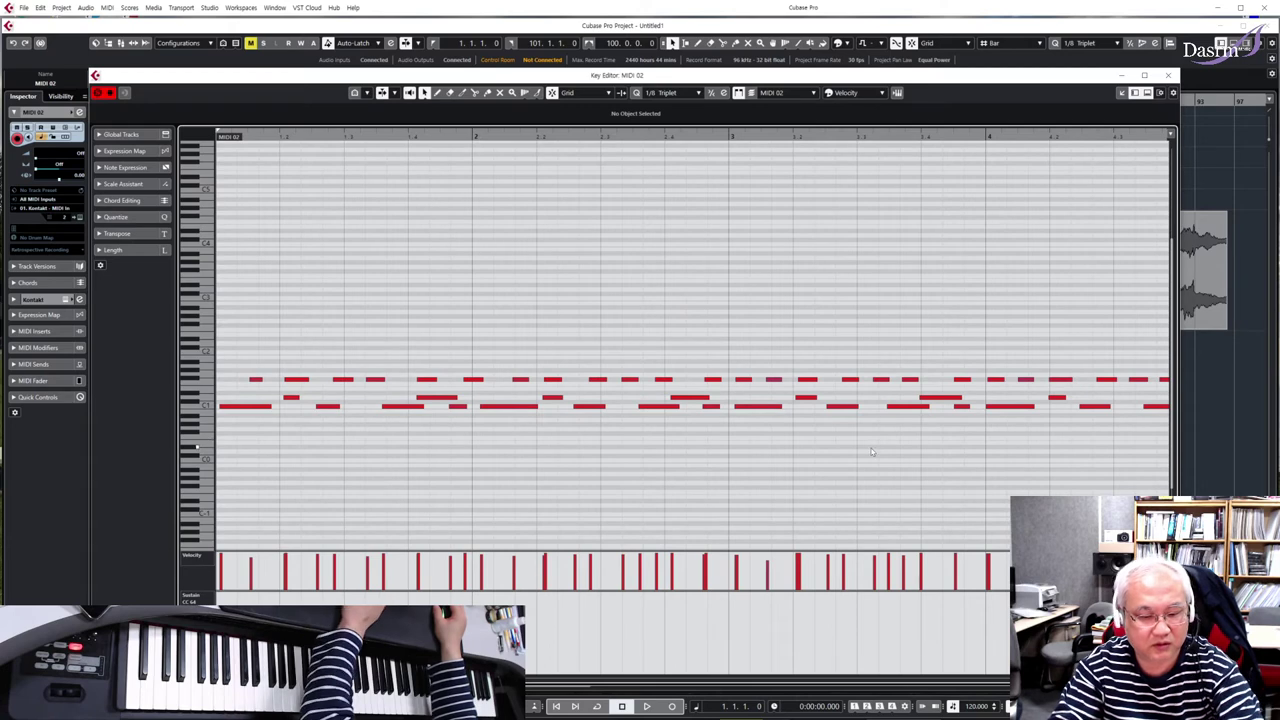
{"action": "key", "text": "g"}
{"action": "key", "text": "g"}
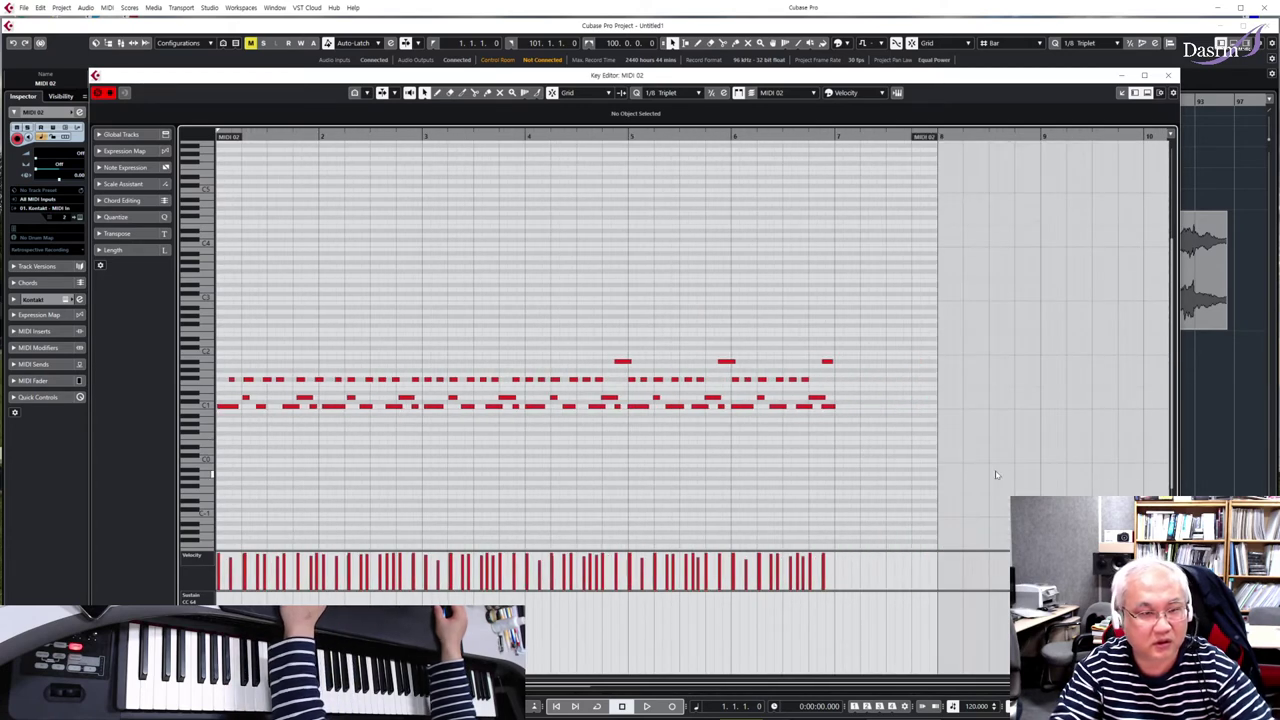
Select all notes of the phrase, quantize them to 1/16, and play the phrase from the start
{"action": "left_click_drag", "start_coordinate": [953, 481], "coordinate": [214, 272]}
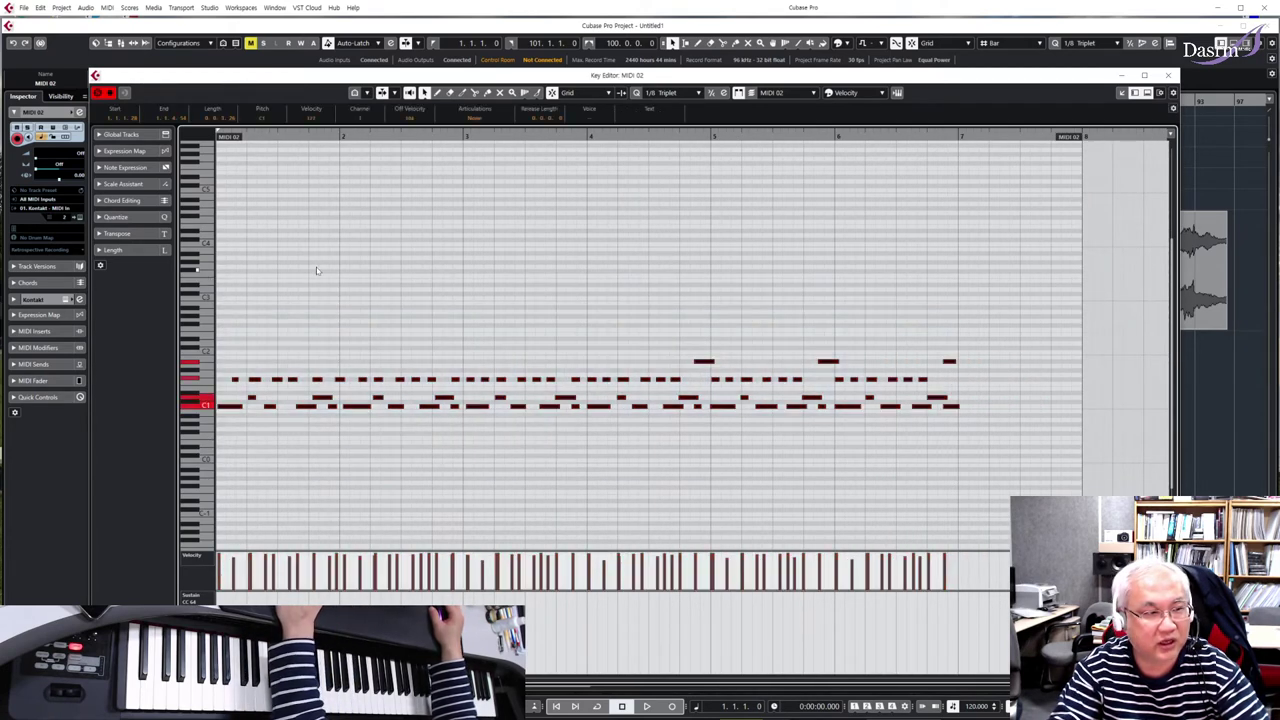
{"action": "left_click", "coordinate": [670, 93]}
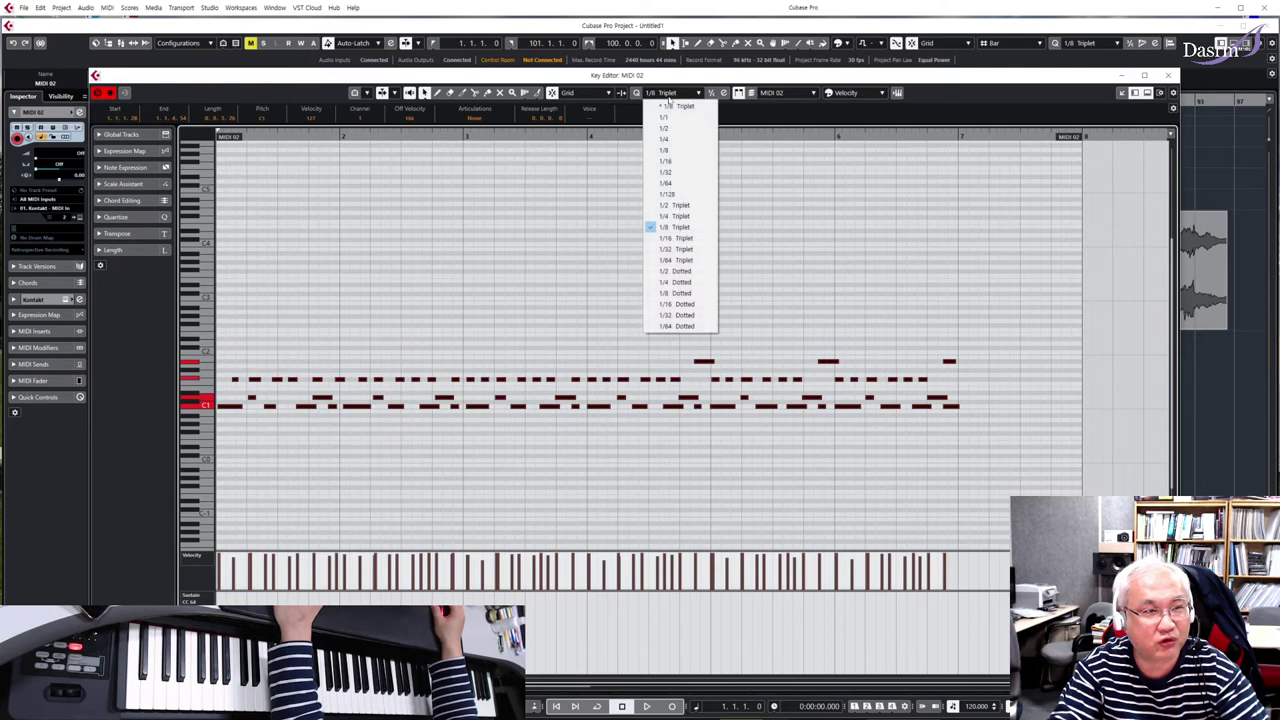
{"action": "left_click", "coordinate": [672, 163]}
{"action": "key", "text": "q"}
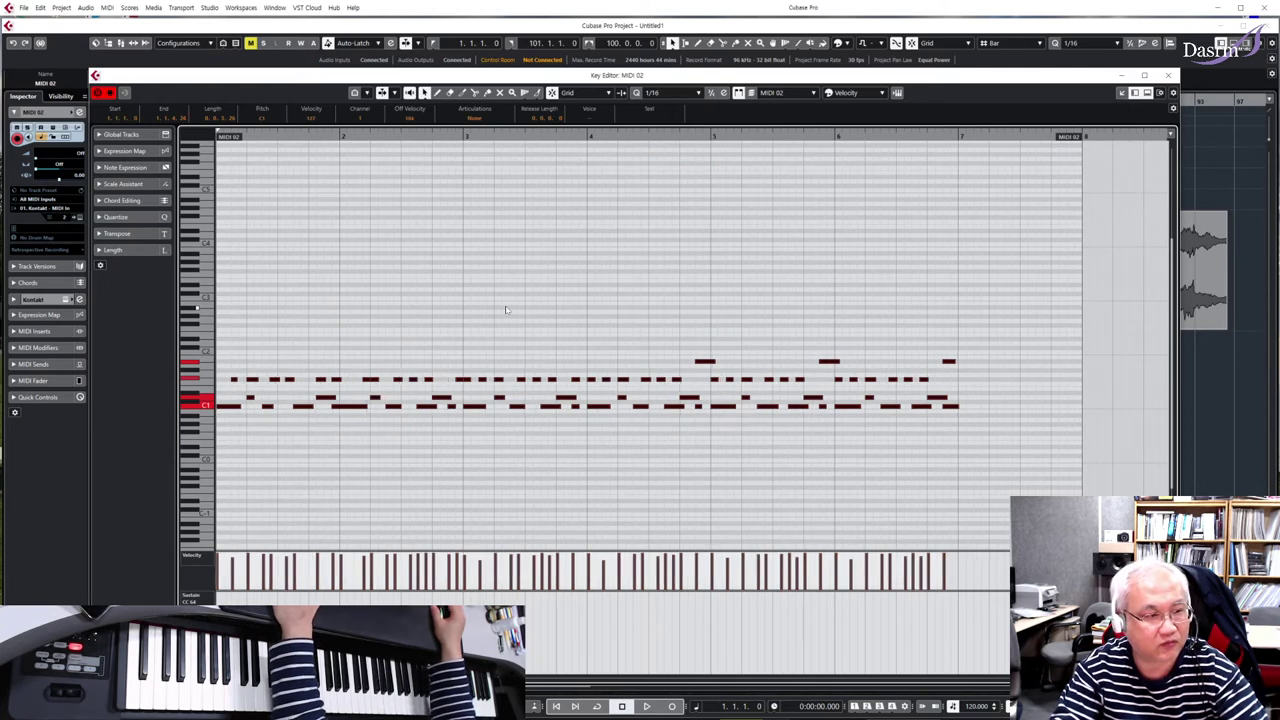
{"action": "key", "text": "h"}
{"action": "key", "text": "space"}
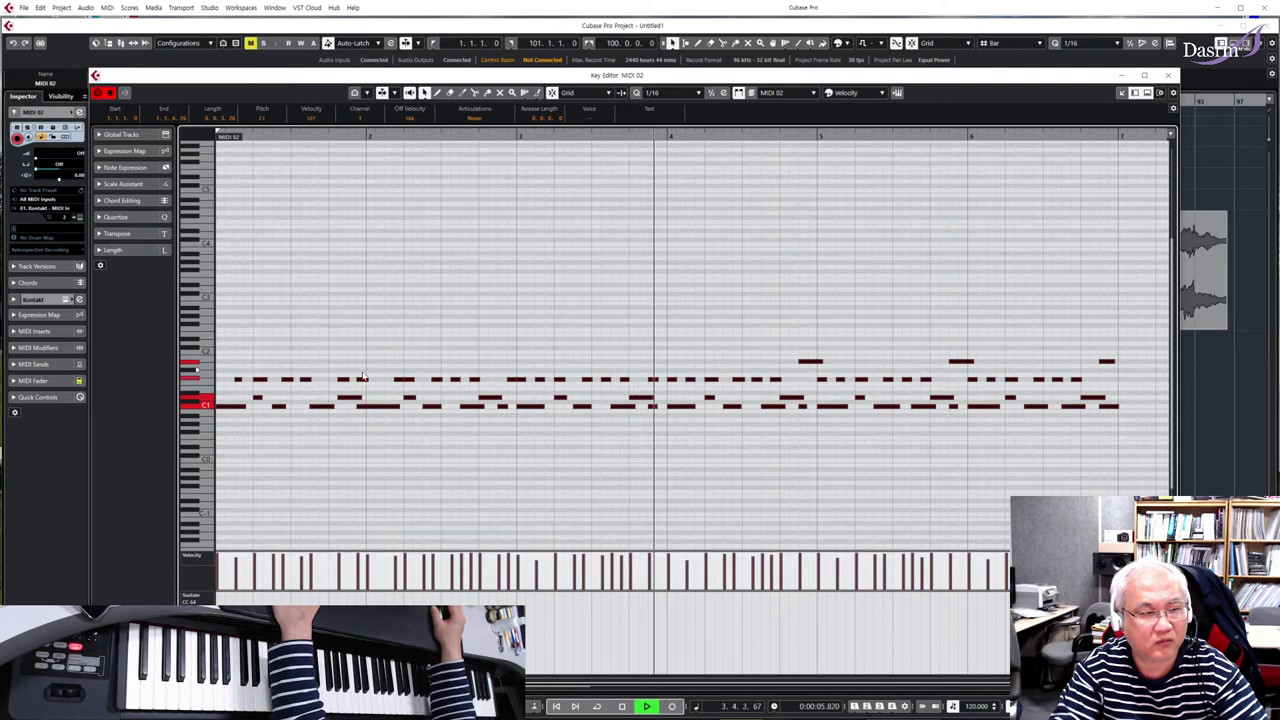
{"action": "left_click_drag", "start_coordinate": [345, 403], "coordinate": [340, 403]}
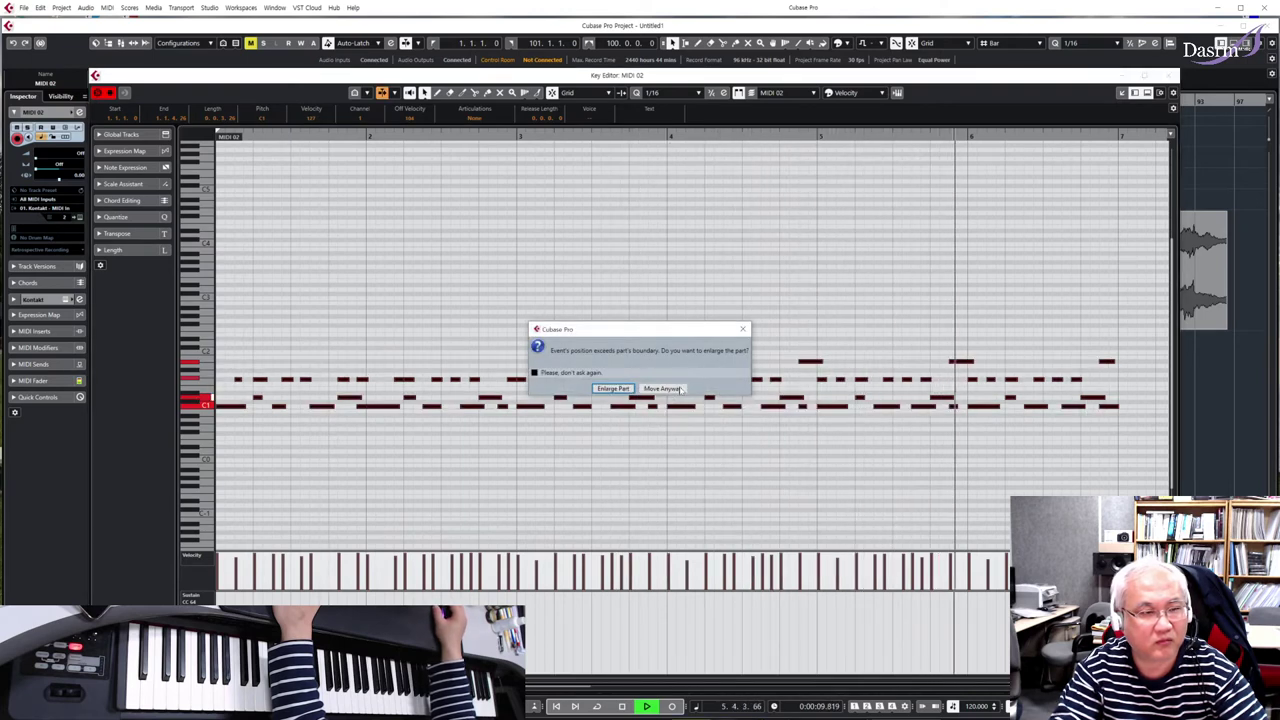
{"action": "key", "text": "Return"}
{"action": "key", "text": "ctrl+z"}
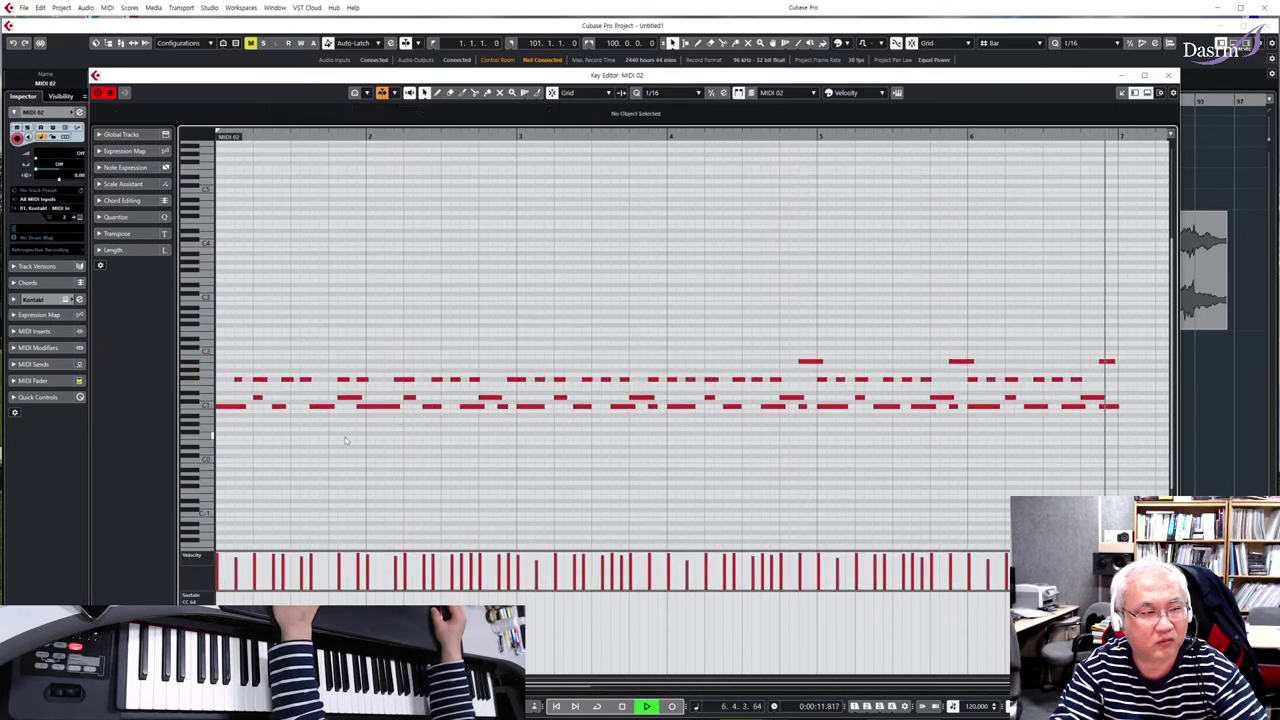
Stop playback, move the long middle-row note near the end of bar 1 to 1.4.1.0, and deselect it
{"action": "key", "text": "space"}
{"action": "left_click_drag", "start_coordinate": [342, 401], "coordinate": [334, 400]}
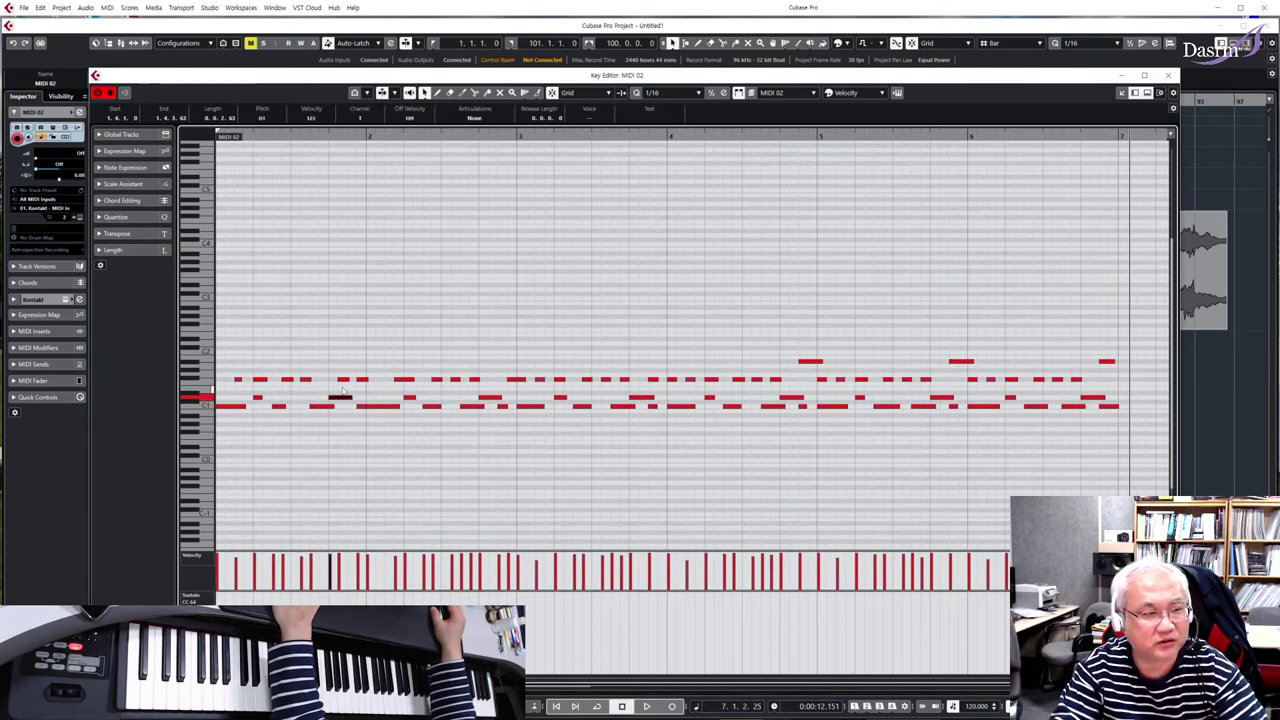
{"action": "left_click", "coordinate": [343, 390]}
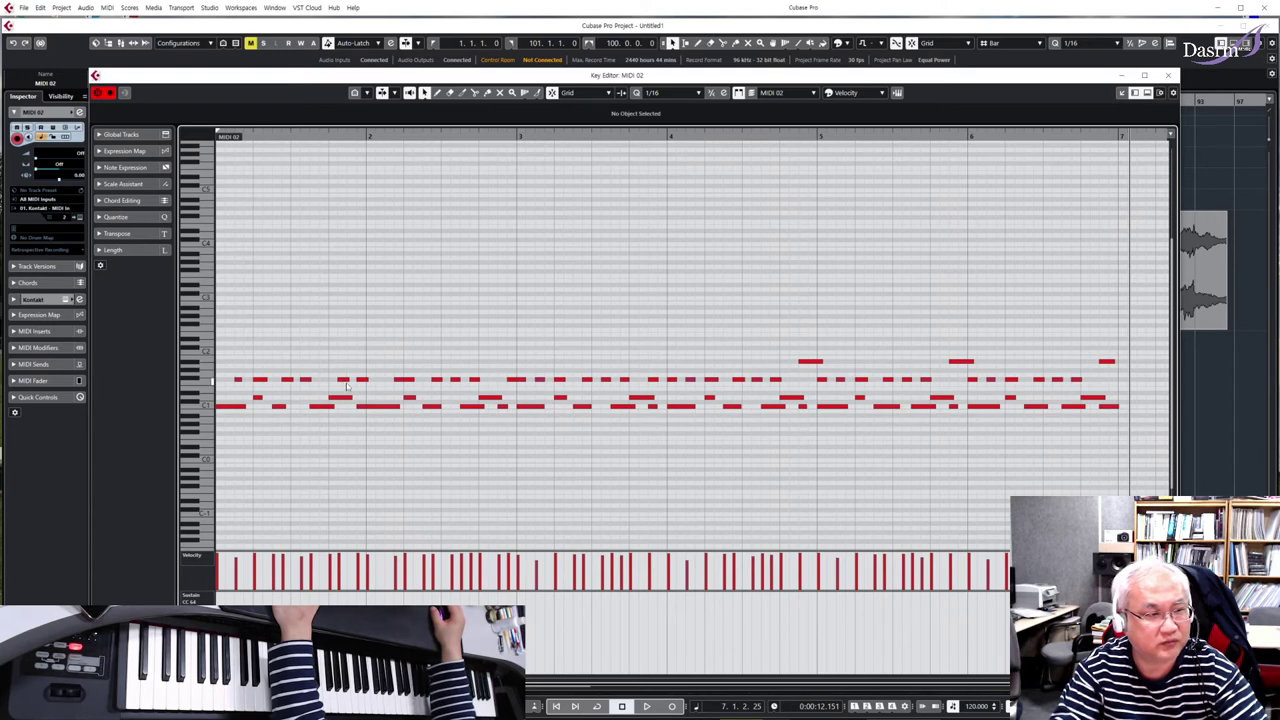
Play the opening bar repeatedly from the start to check the timing of its notes
{"action": "key", "text": "space"}
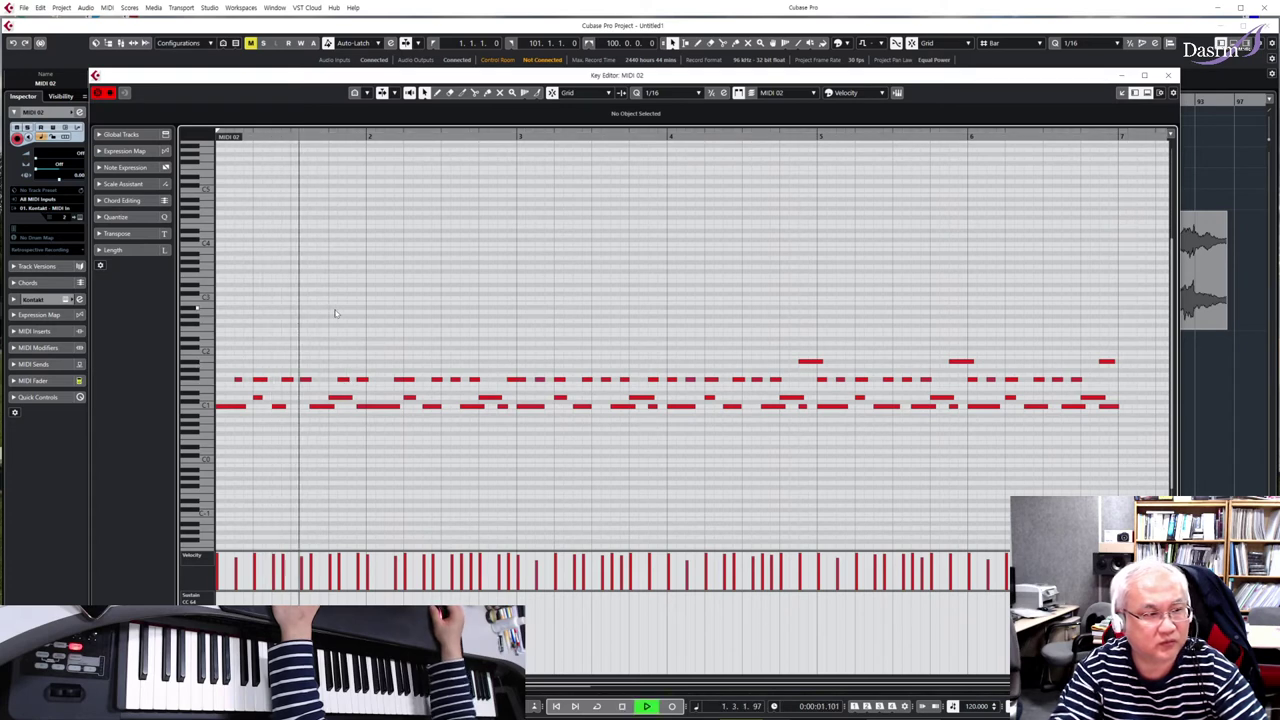
{"action": "key", "text": "space"}
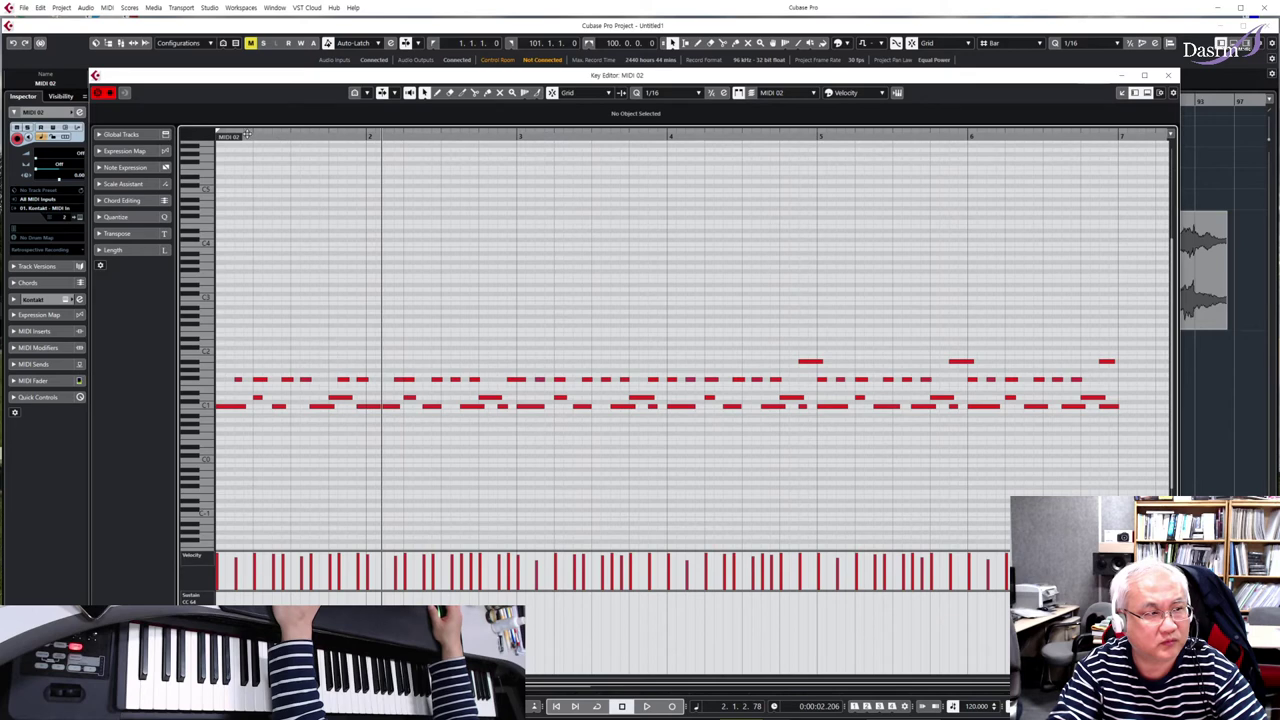
{"action": "key", "text": "space"}
{"action": "key", "text": "space"}
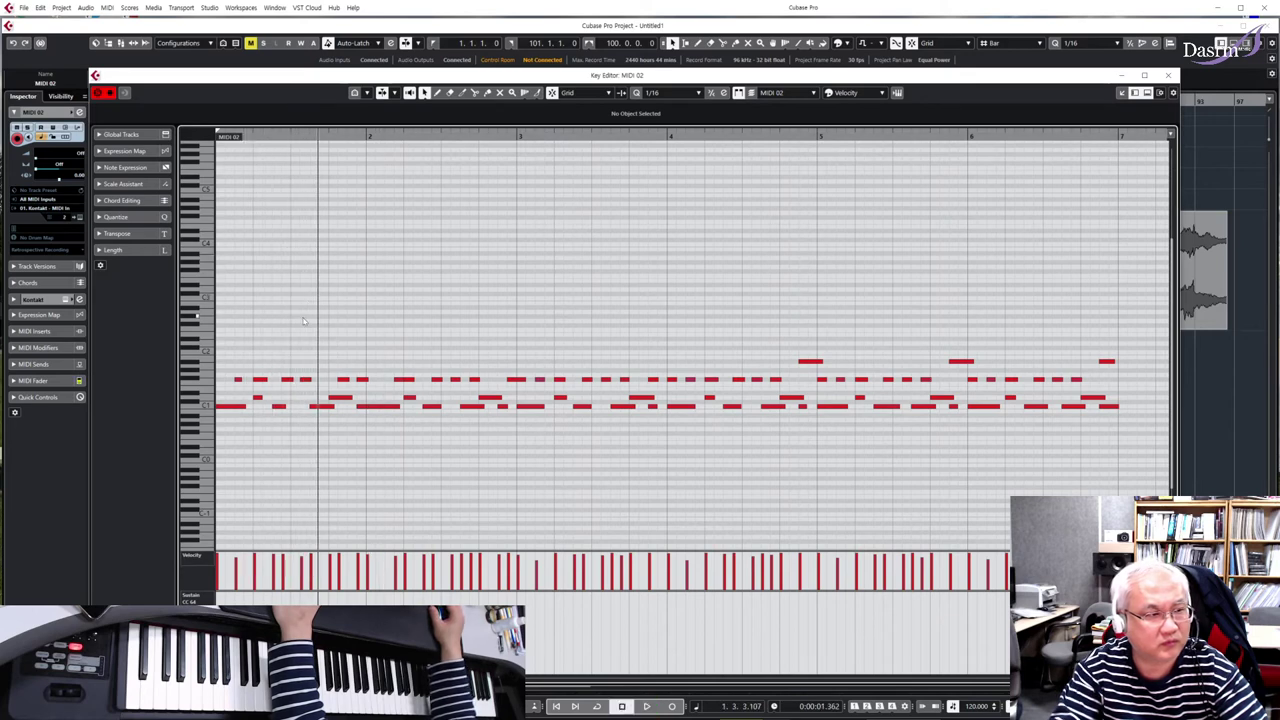
{"action": "key", "text": "space"}
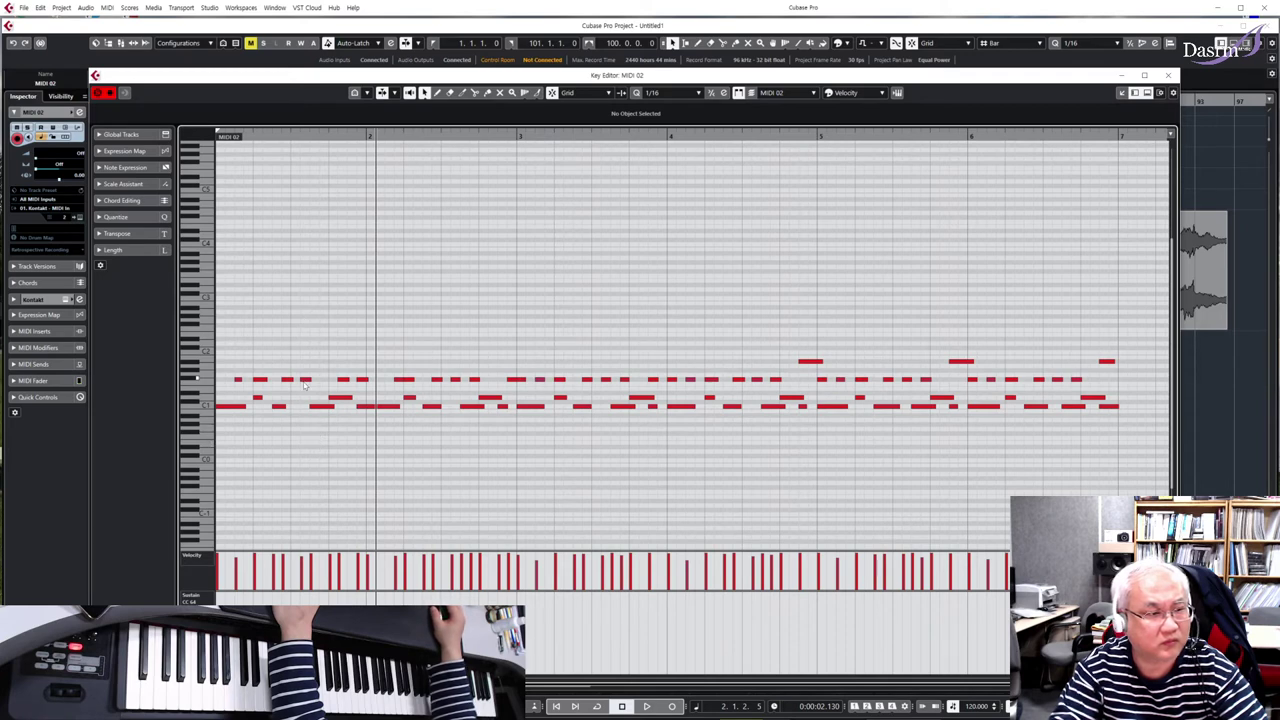
Move two upper-row notes in the second half of bar 1 to 1.3.3.0 and 1.4.1.0
{"action": "left_click_drag", "start_coordinate": [306, 381], "coordinate": [318, 382]}
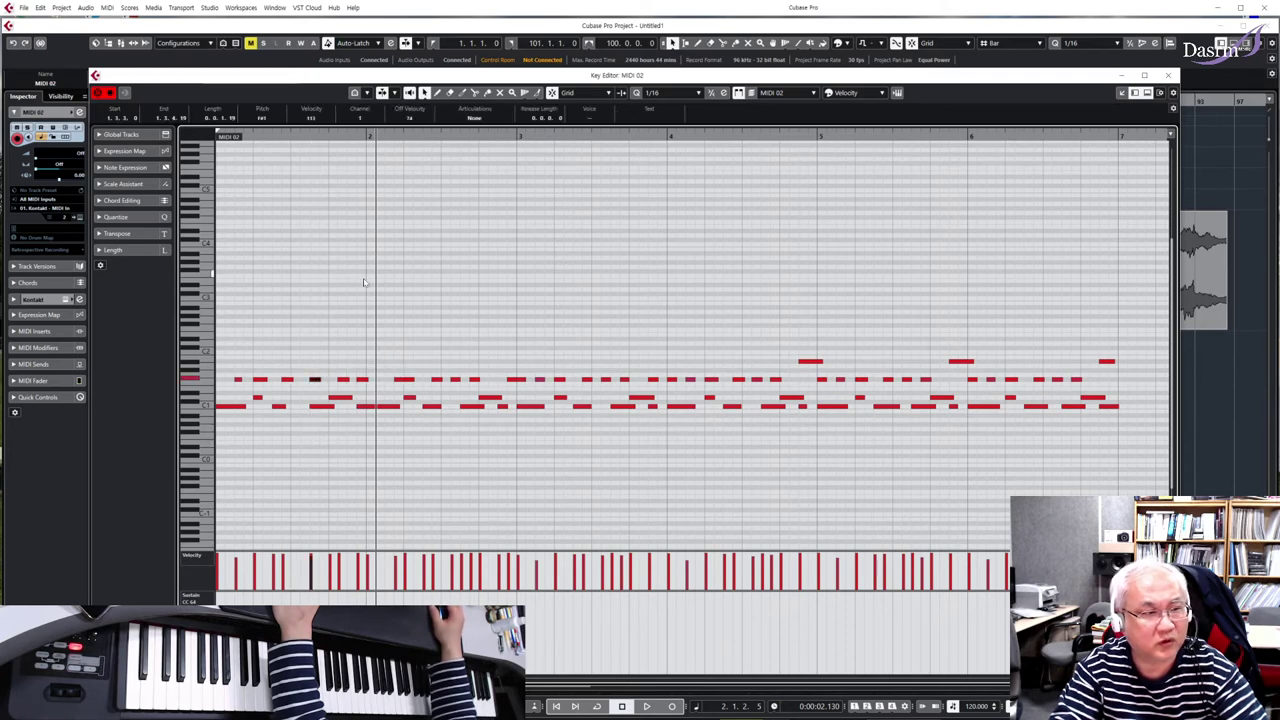
{"action": "left_click", "coordinate": [340, 348]}
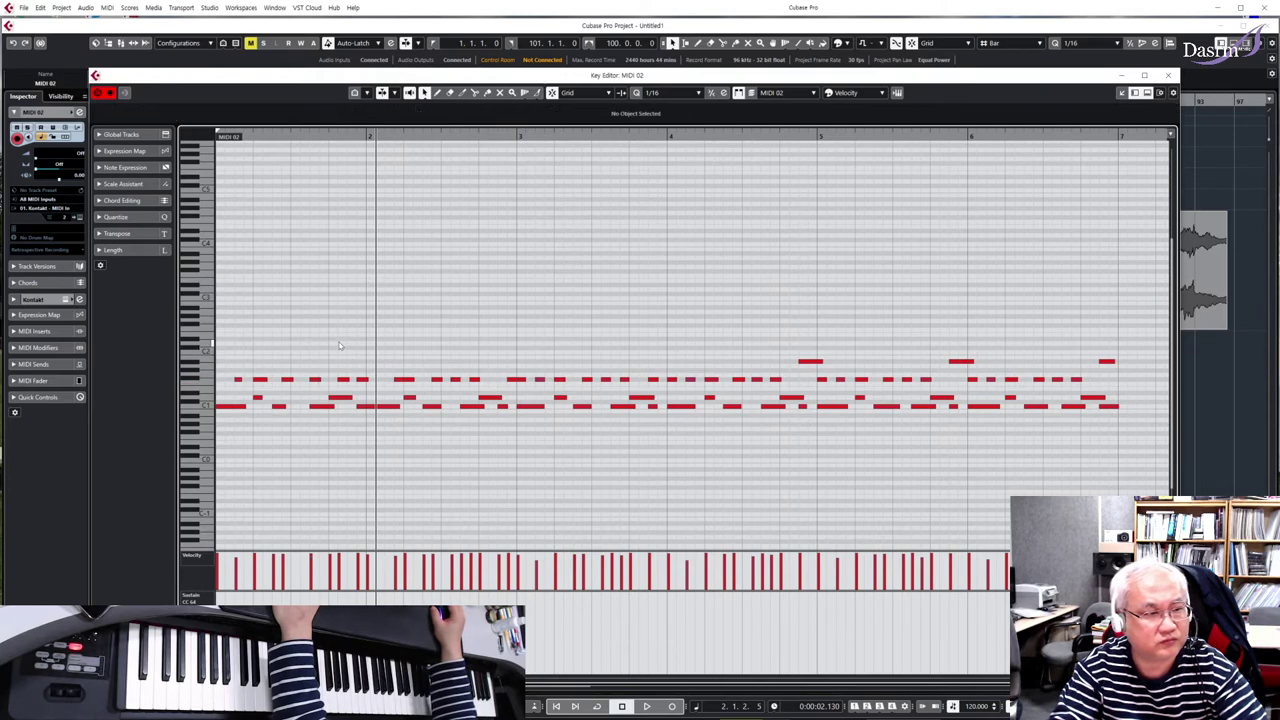
{"action": "left_click_drag", "start_coordinate": [341, 382], "coordinate": [333, 382]}
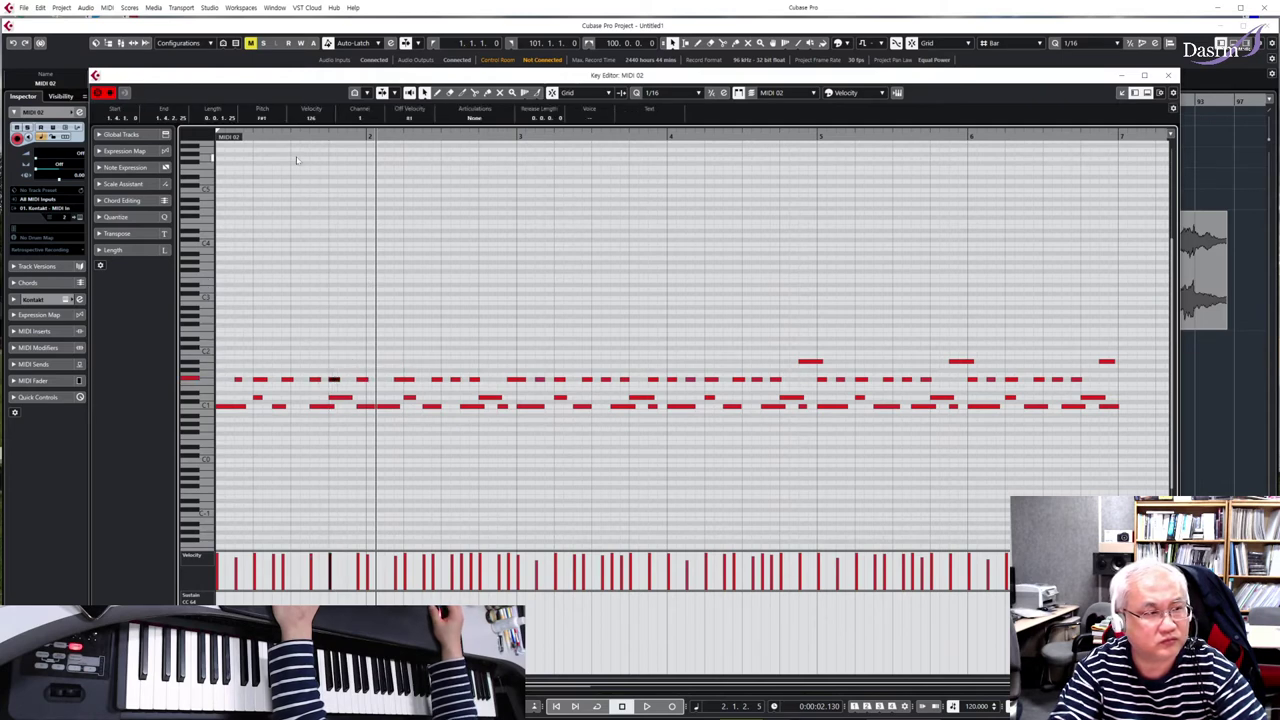
Play the edited phrase from the start twice to check the moved upper-row notes in bar 1
{"action": "left_click", "coordinate": [247, 136]}
{"action": "key", "text": "space"}
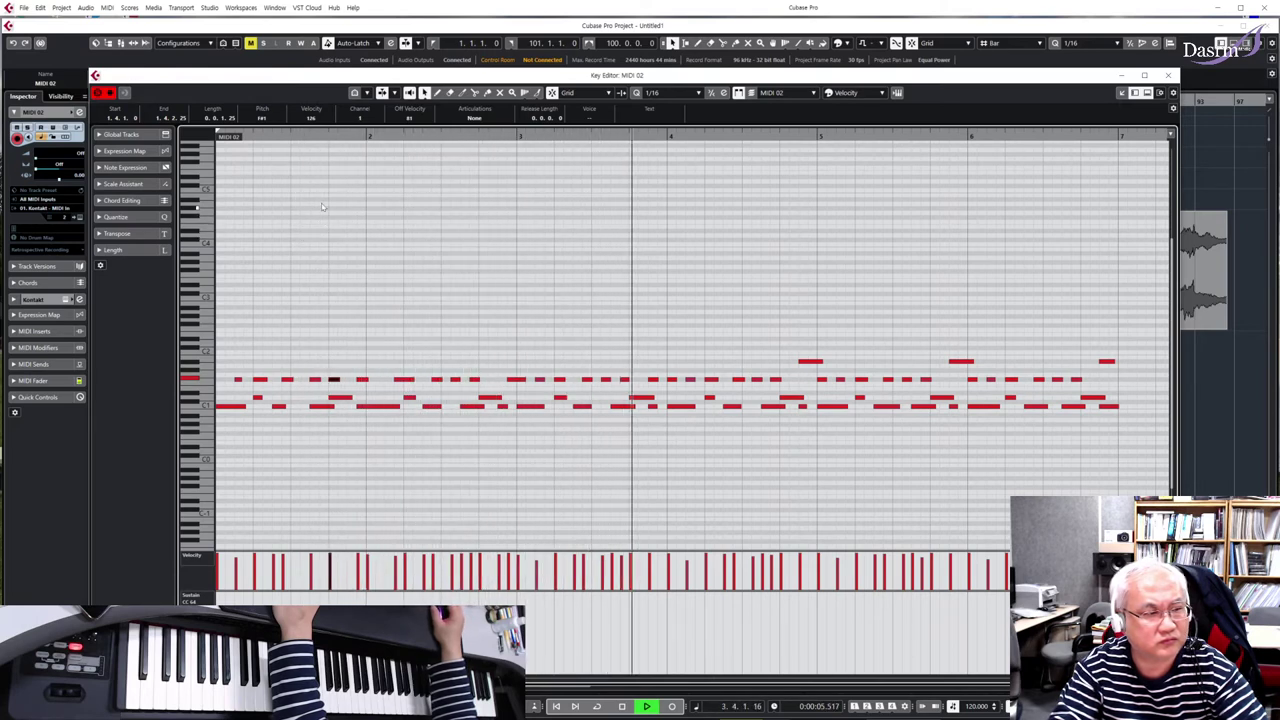
{"action": "key", "text": "space"}
{"action": "left_click_drag", "start_coordinate": [279, 134], "coordinate": [323, 263]}
{"action": "key", "text": "space"}
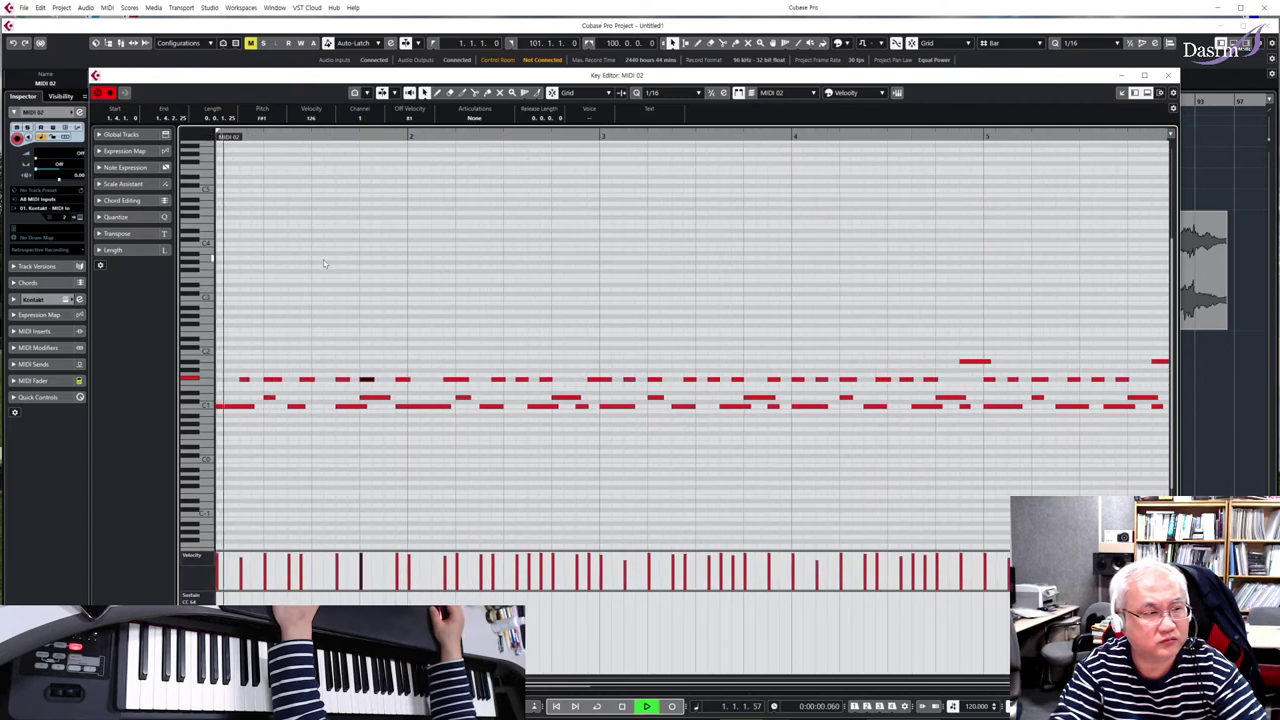
{"action": "key", "text": "space"}
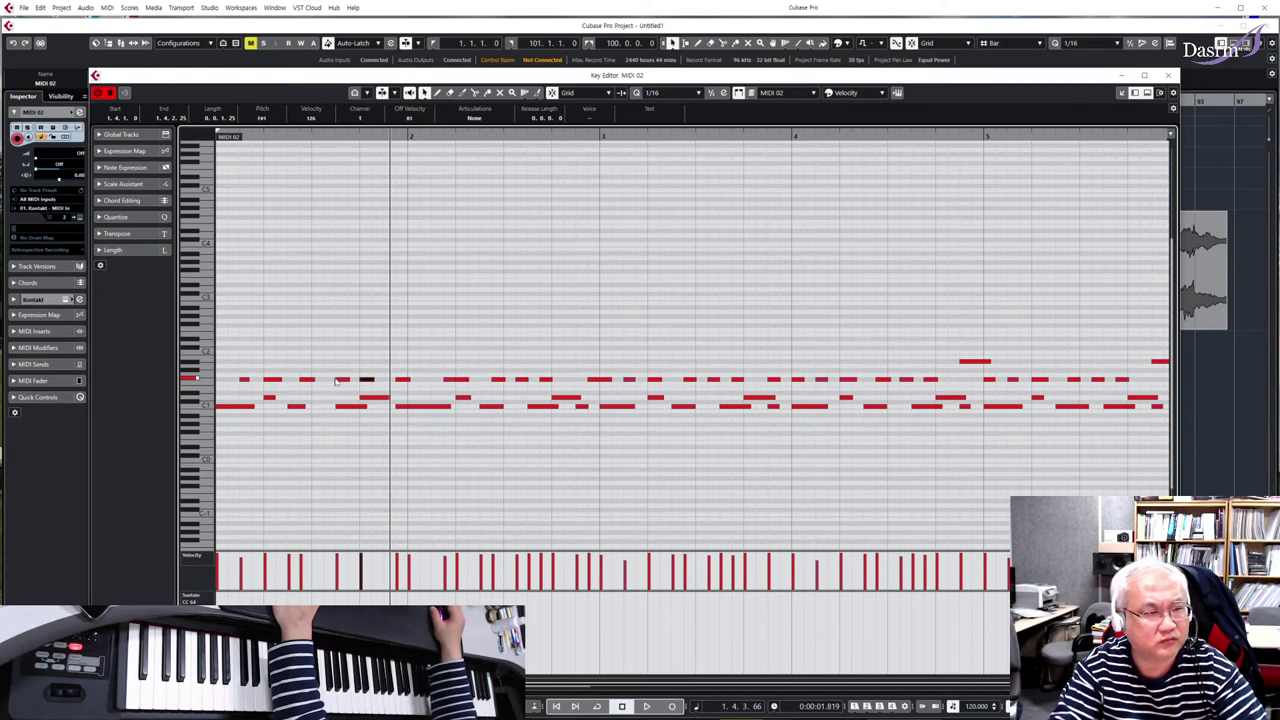
Move the two upper-row notes late in bar 1 one sixteenth earlier, the second to 1.3.4.0, and play the result
{"action": "mouse_move", "coordinate": [337, 382]}
{"action": "left_mouse_down"}
{"action": "mouse_move", "coordinate": [326, 381]}
{"action": "mouse_move", "coordinate": [356, 382]}
{"action": "left_mouse_up"}
{"action": "left_click", "coordinate": [250, 136]}
{"action": "key", "text": "space"}
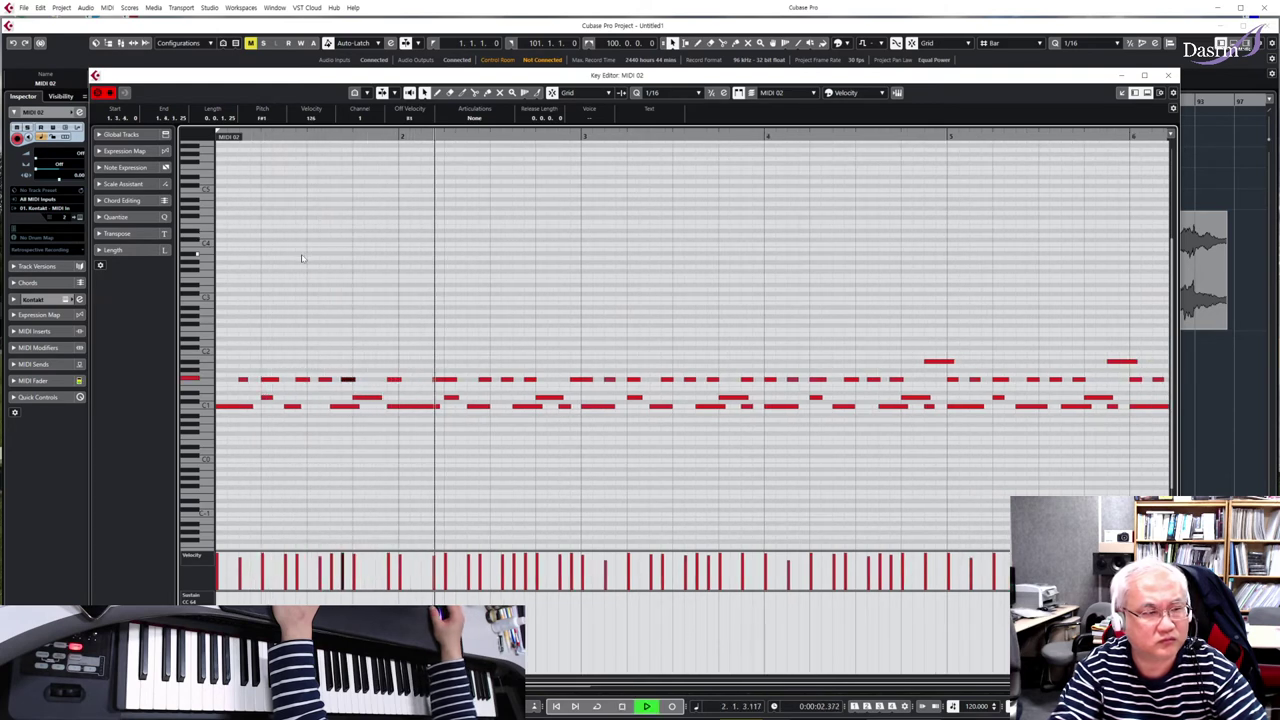
{"action": "key", "text": "space"}
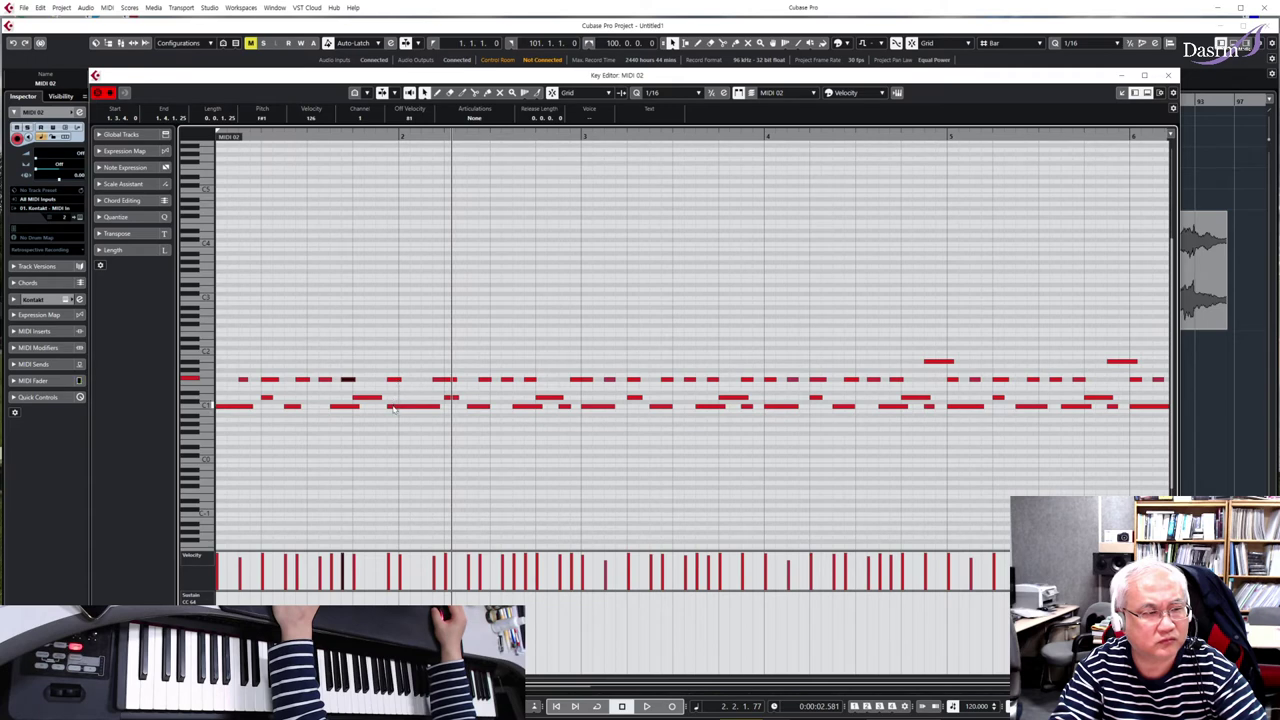
Move the short C1 note just before bar 2 to 1.4.3.0 and play the opening bars
{"action": "left_click_drag", "start_coordinate": [393, 408], "coordinate": [381, 408]}
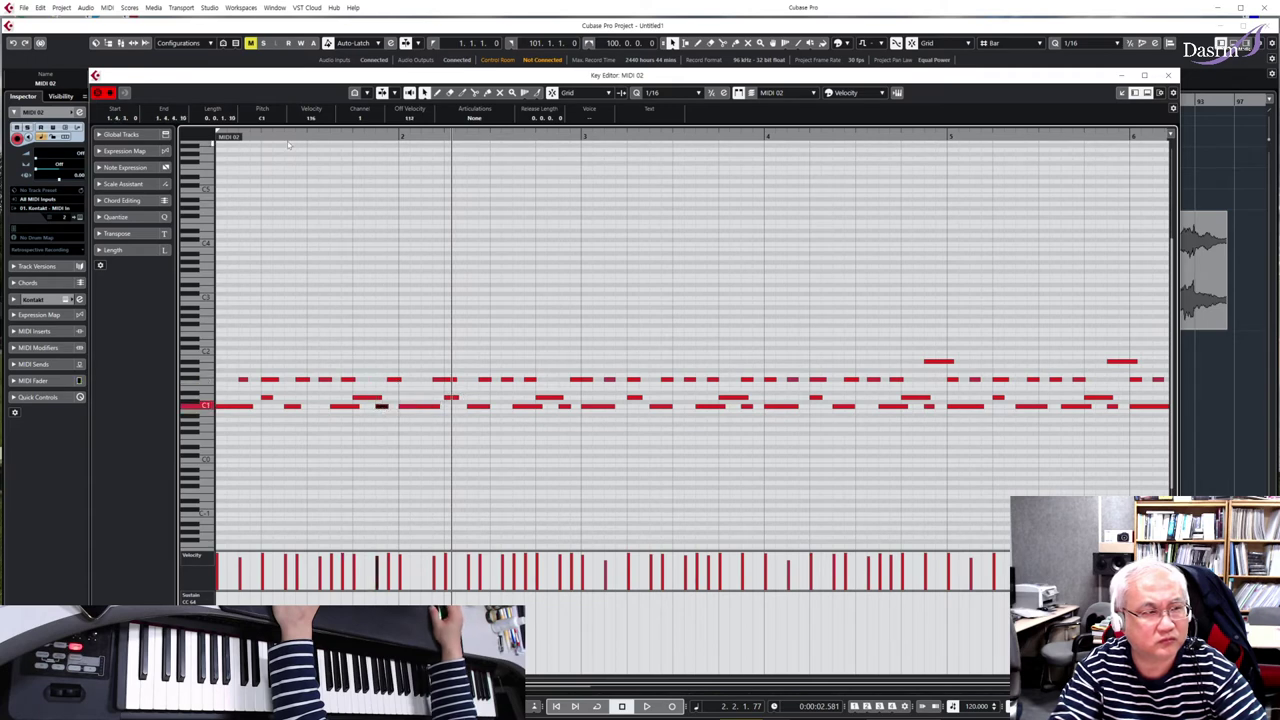
{"action": "left_click", "coordinate": [288, 145]}
{"action": "key", "text": "space"}
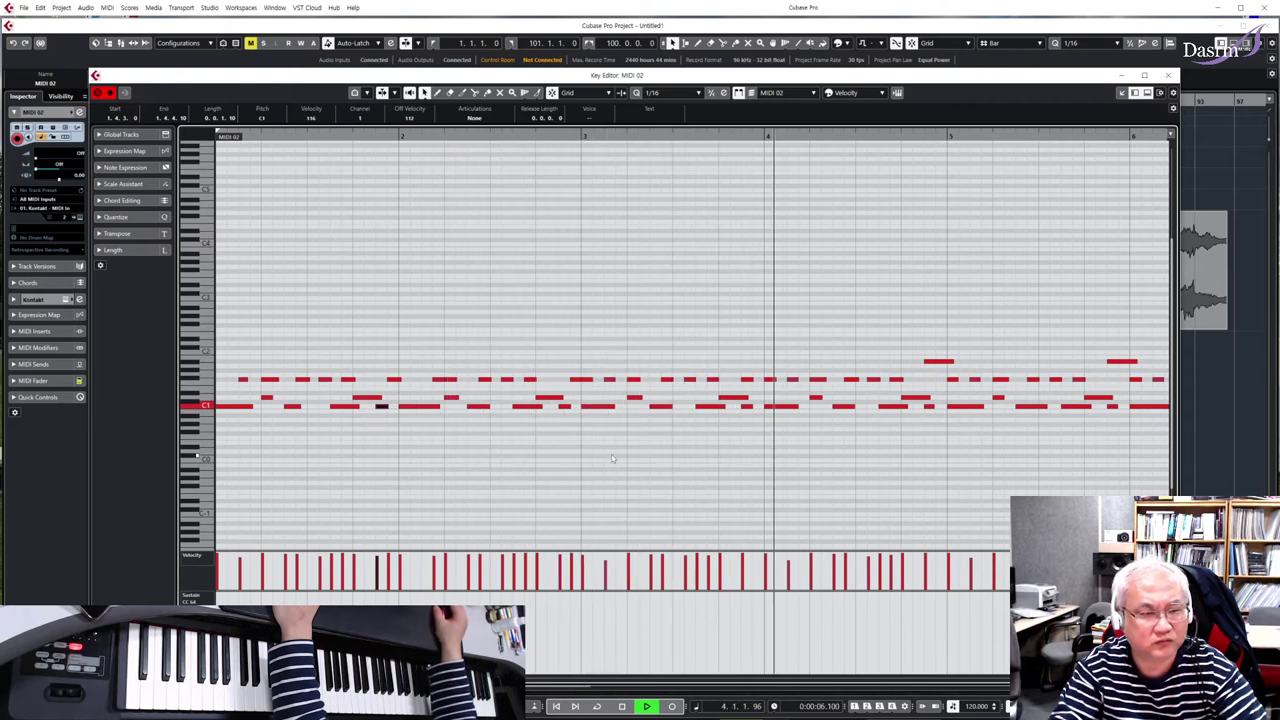
{"action": "key", "text": "space"}
Bring the whole phrase into view and play it from the start to its end
{"action": "key", "text": "g"}
{"action": "key", "text": "g"}
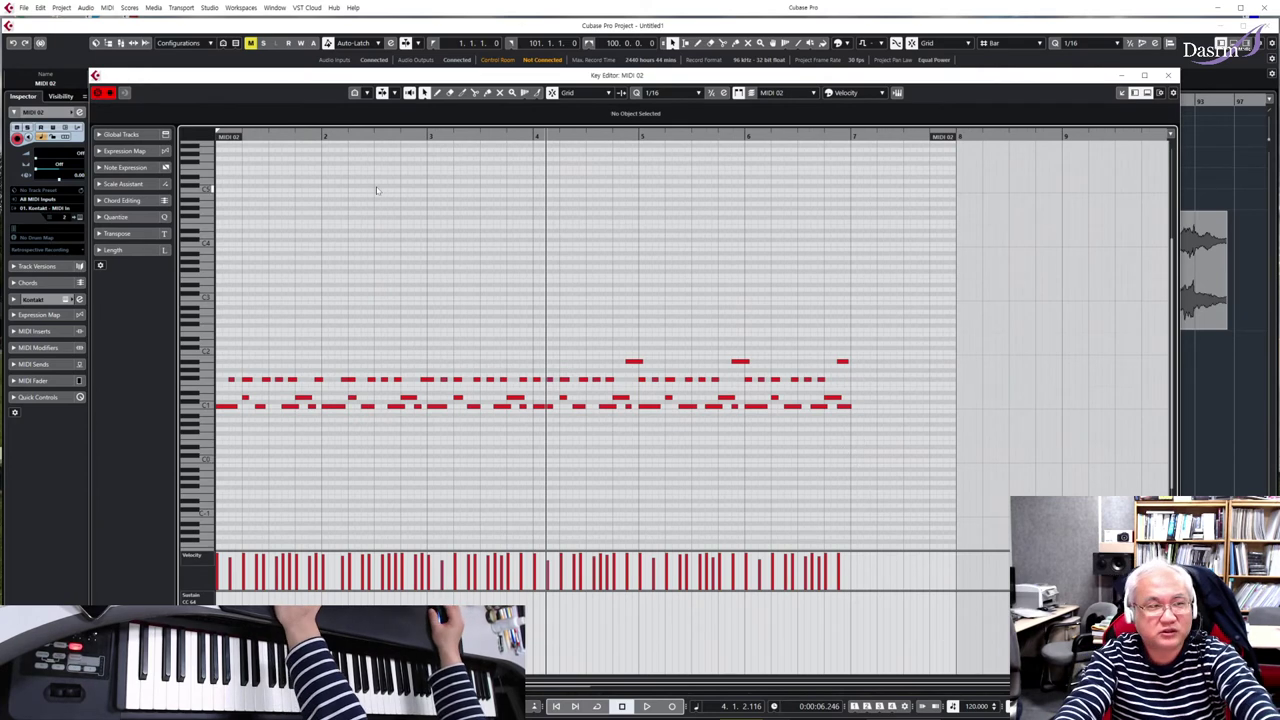
{"action": "key", "text": "Home"}
{"action": "key", "text": "h"}
{"action": "key", "text": "h"}
{"action": "key", "text": "space"}
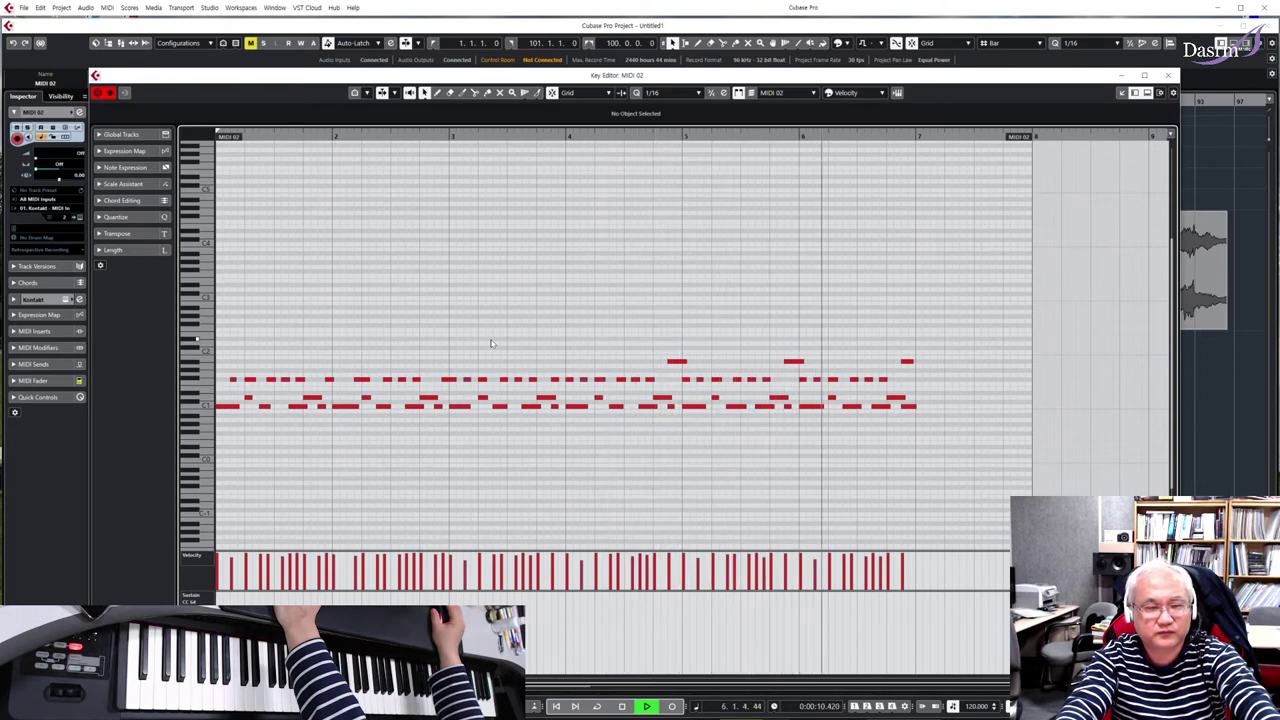
{"action": "key", "text": "space"}
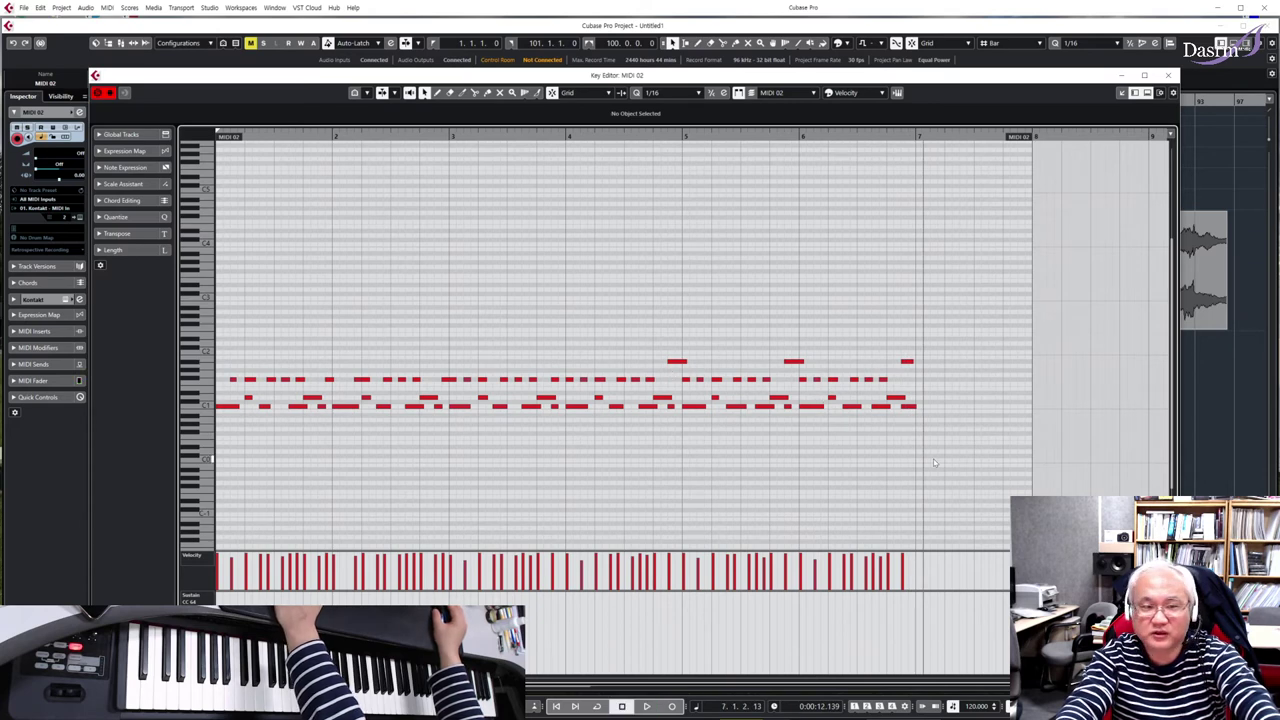
Quantize all notes of the phrase to a 1/16 grid with 60% swing
{"action": "left_click_drag", "start_coordinate": [957, 468], "coordinate": [234, 261]}
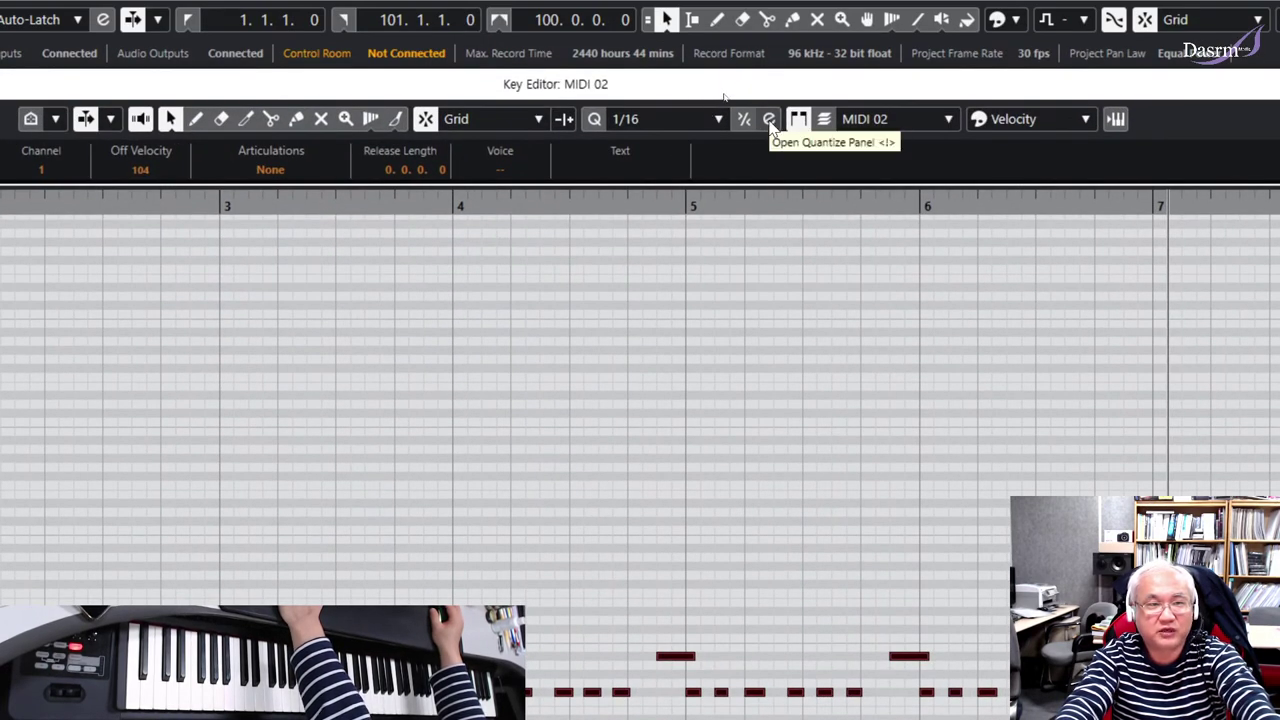
{"action": "left_click", "coordinate": [769, 92]}
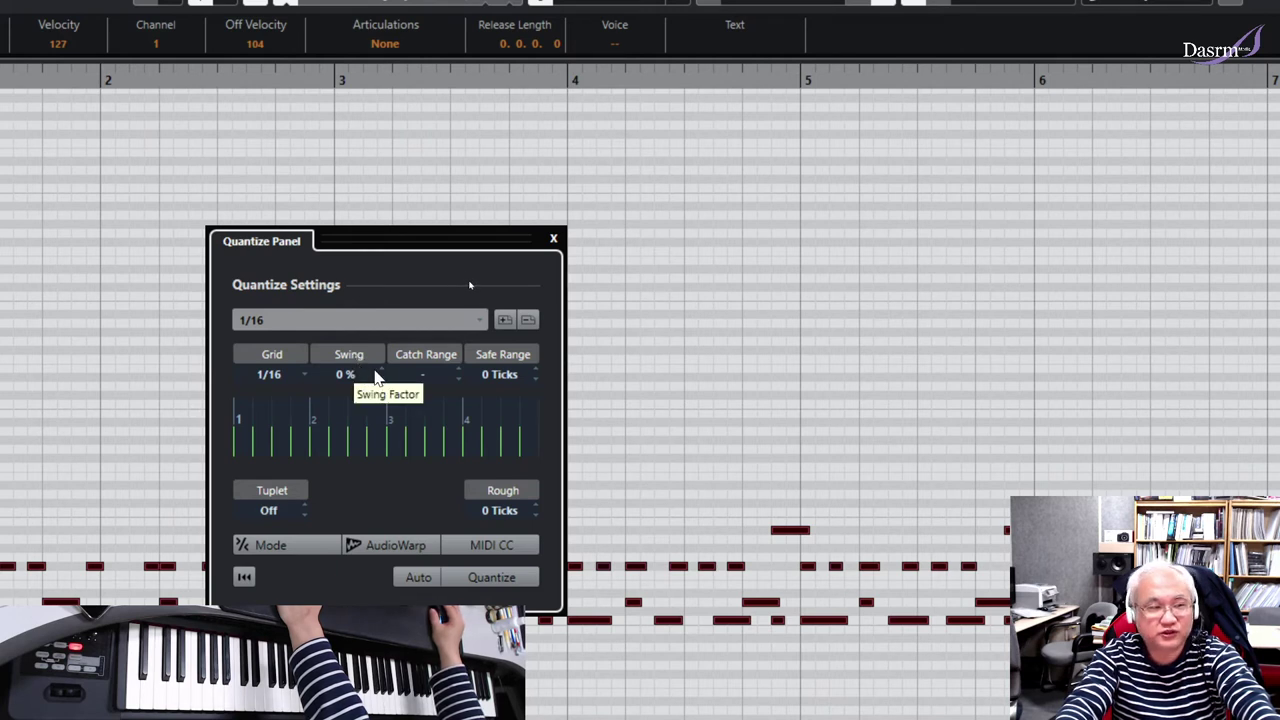
{"action": "scroll", "coordinate": [380, 367], "scroll_direction": "up", "scroll_amount": 1}
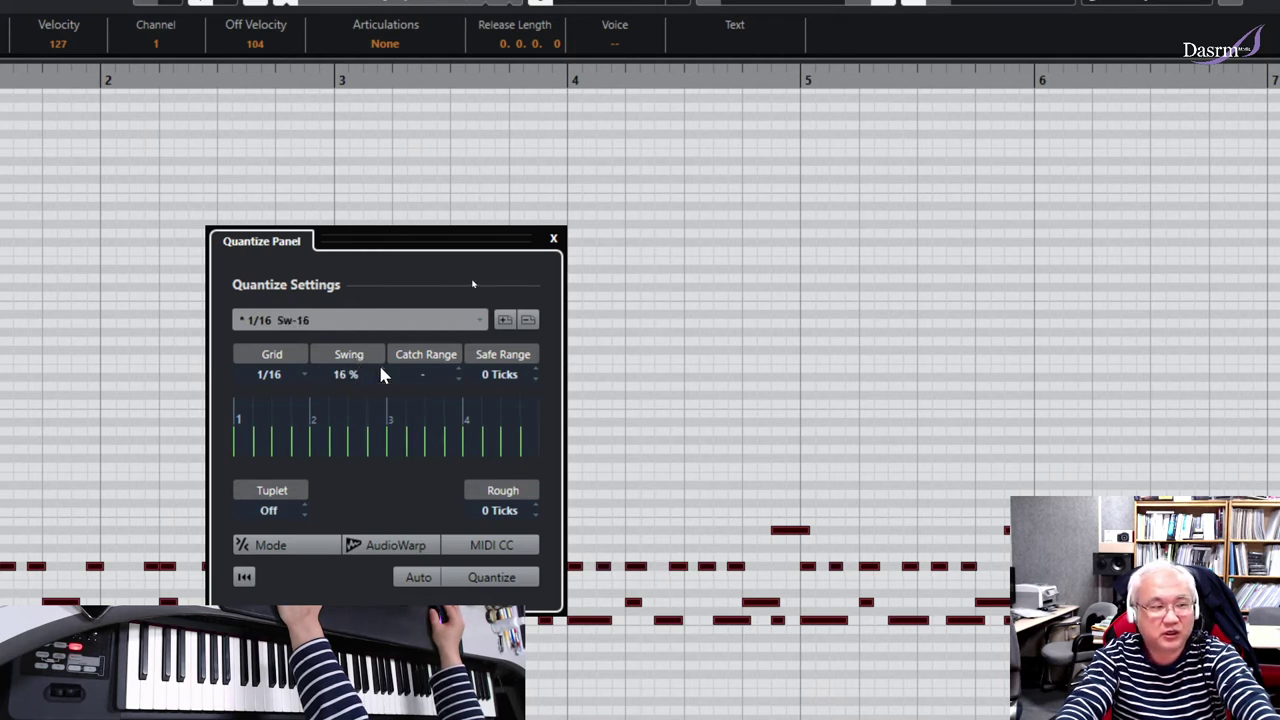
{"action": "scroll", "coordinate": [381, 374], "scroll_direction": "up", "scroll_amount": 3}
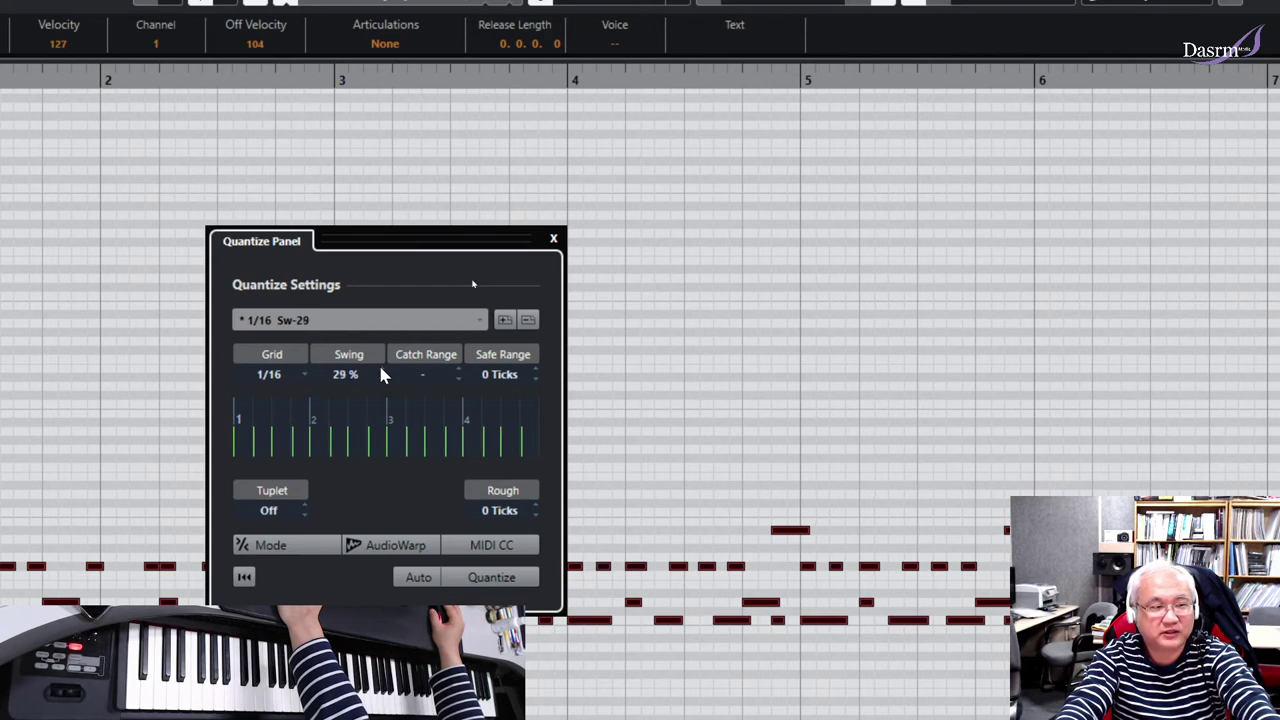
{"action": "scroll", "coordinate": [381, 374], "scroll_direction": "up", "scroll_amount": 1}
{"action": "scroll", "coordinate": [381, 374], "scroll_direction": "up", "scroll_amount": 20}
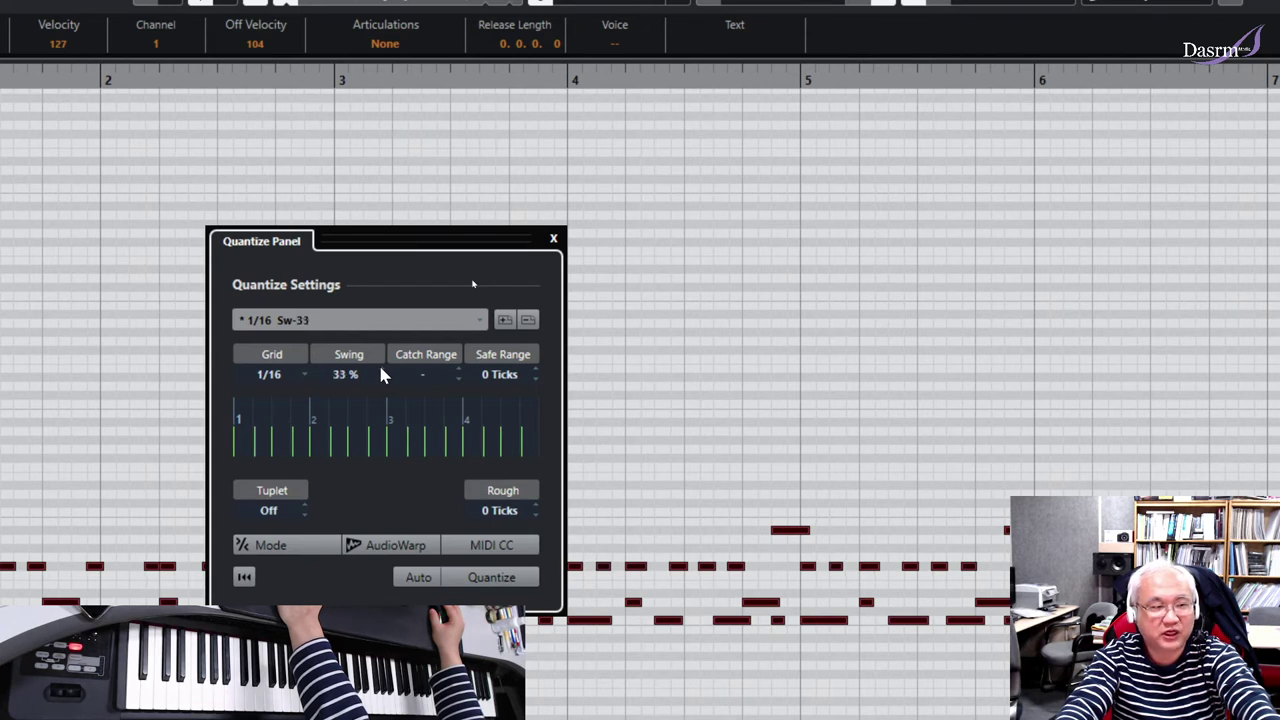
{"action": "scroll", "coordinate": [381, 374], "scroll_direction": "up", "scroll_amount": 8}
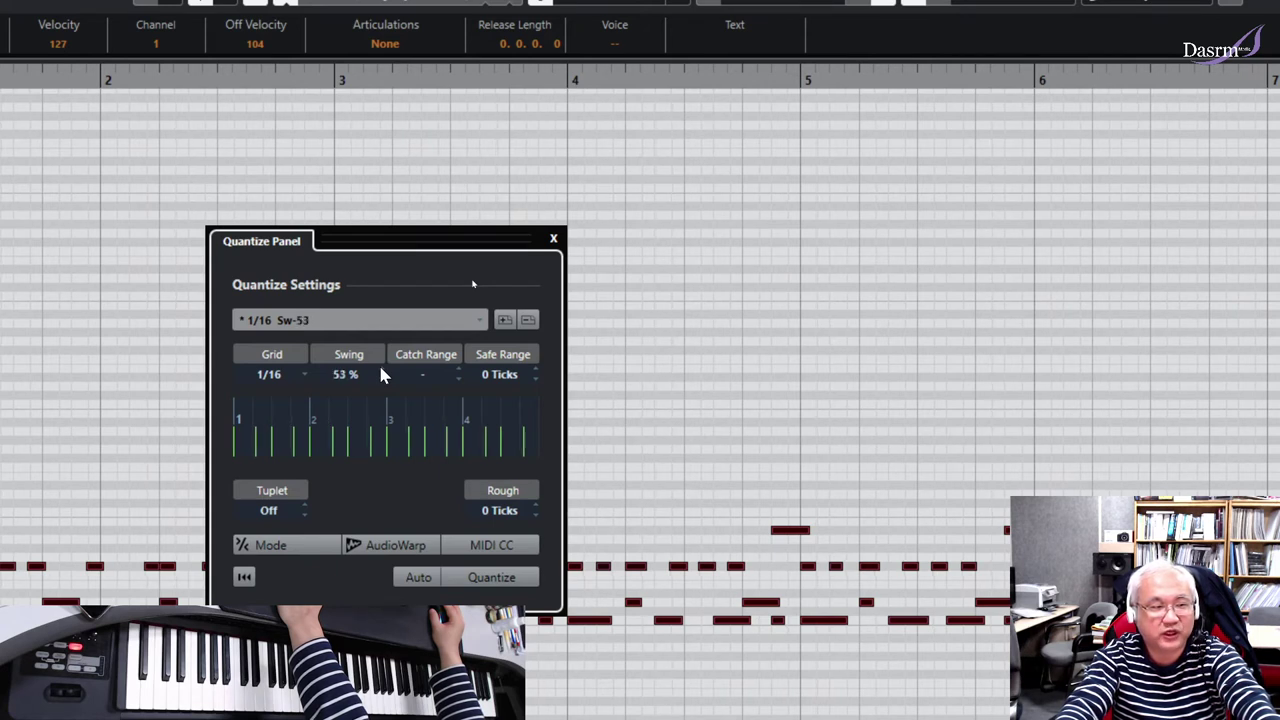
{"action": "scroll", "coordinate": [380, 374], "scroll_direction": "up", "scroll_amount": 2}
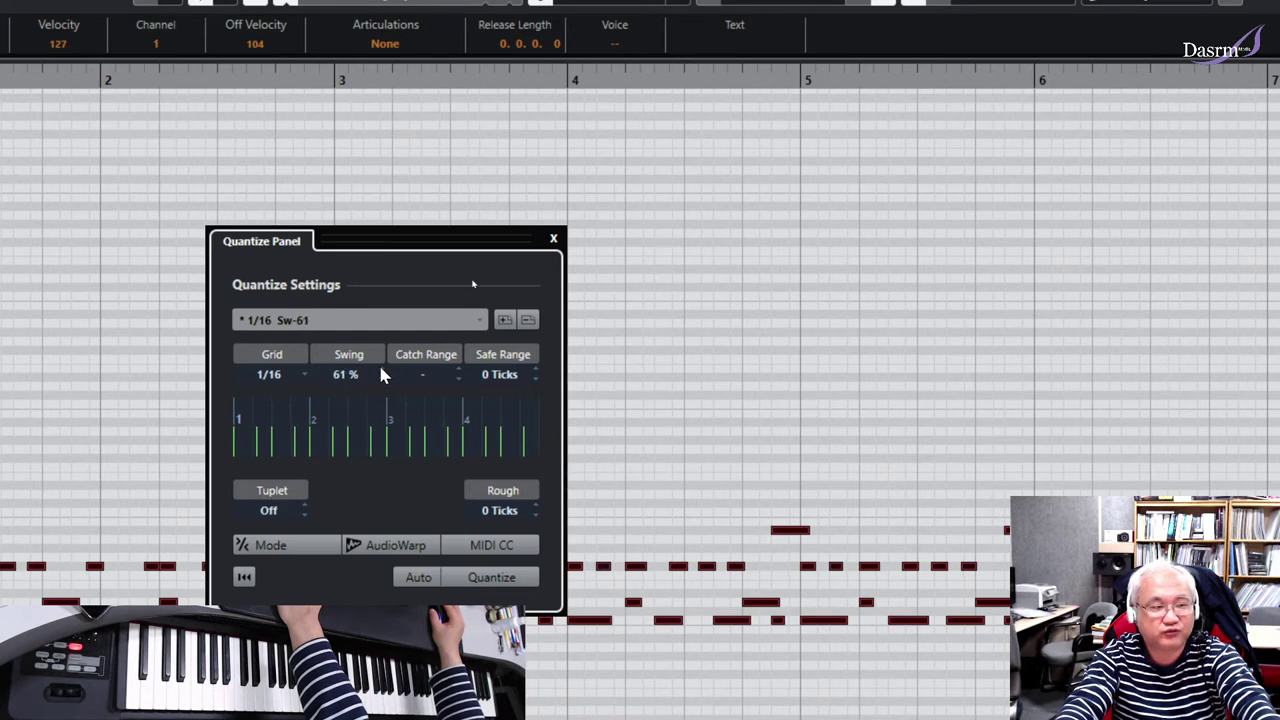
{"action": "scroll", "coordinate": [380, 372], "scroll_direction": "down", "scroll_amount": 1}
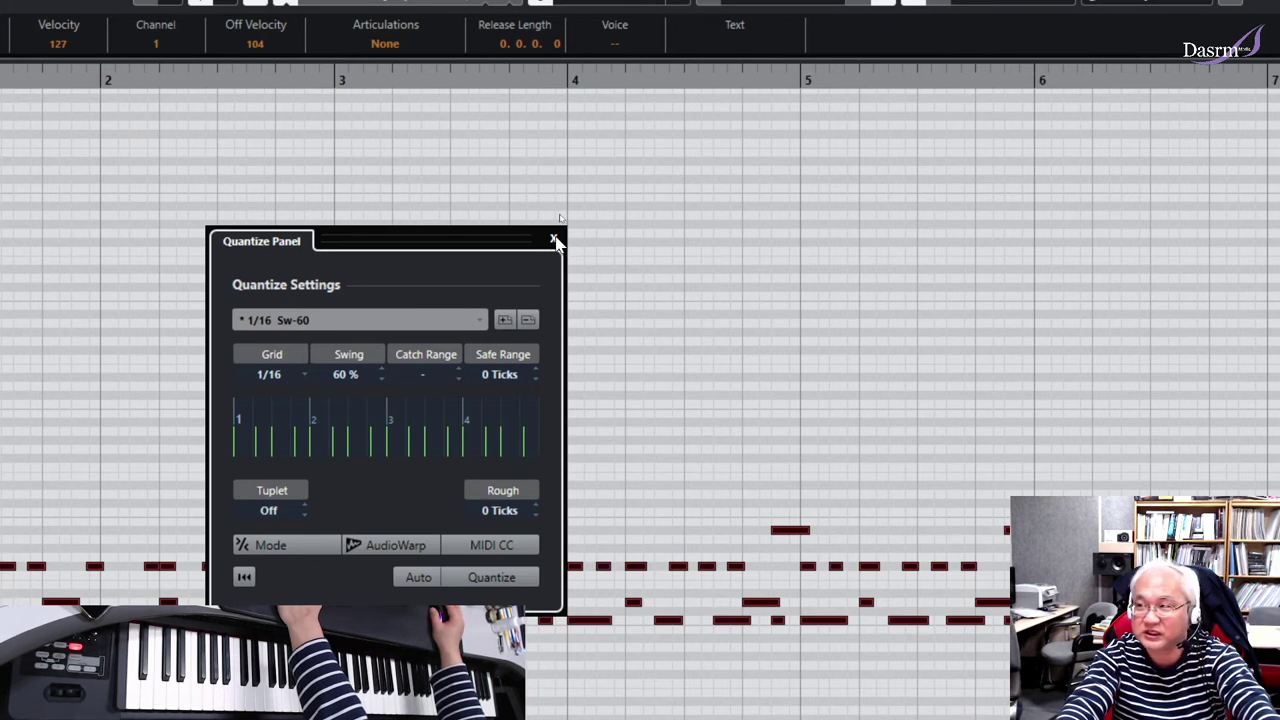
{"action": "left_click", "coordinate": [505, 580]}
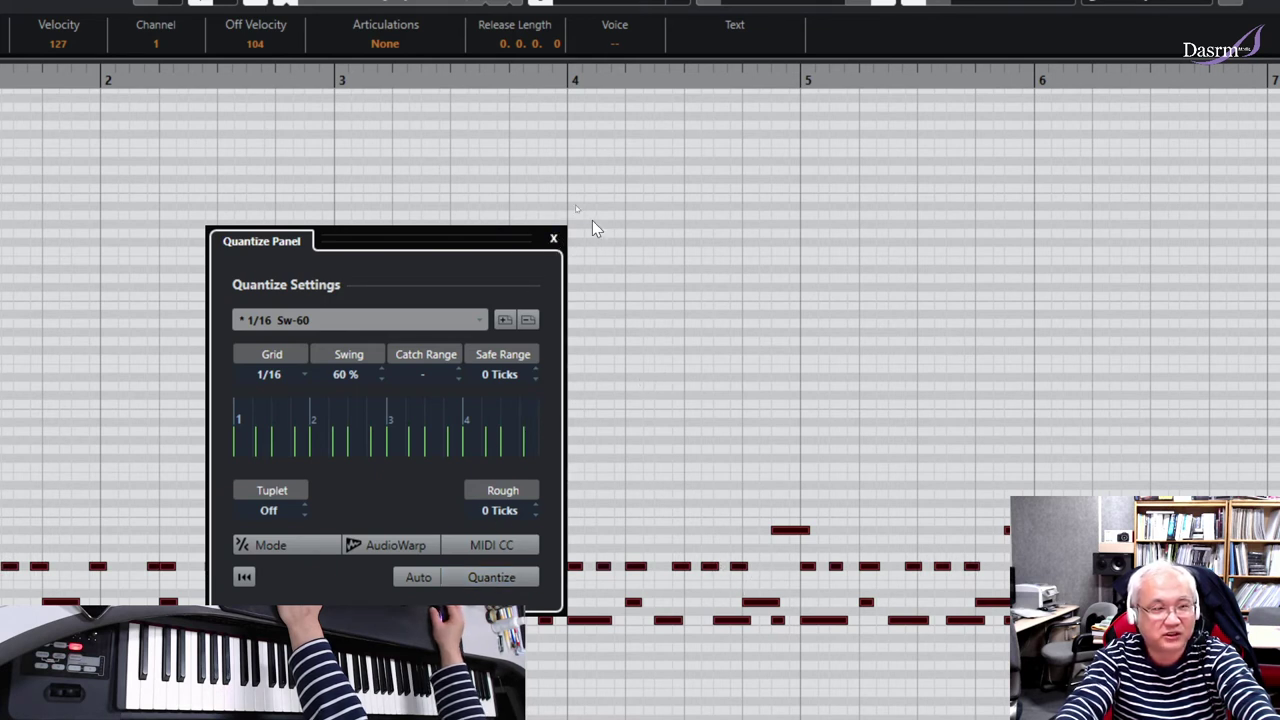
{"action": "left_click", "coordinate": [555, 239]}
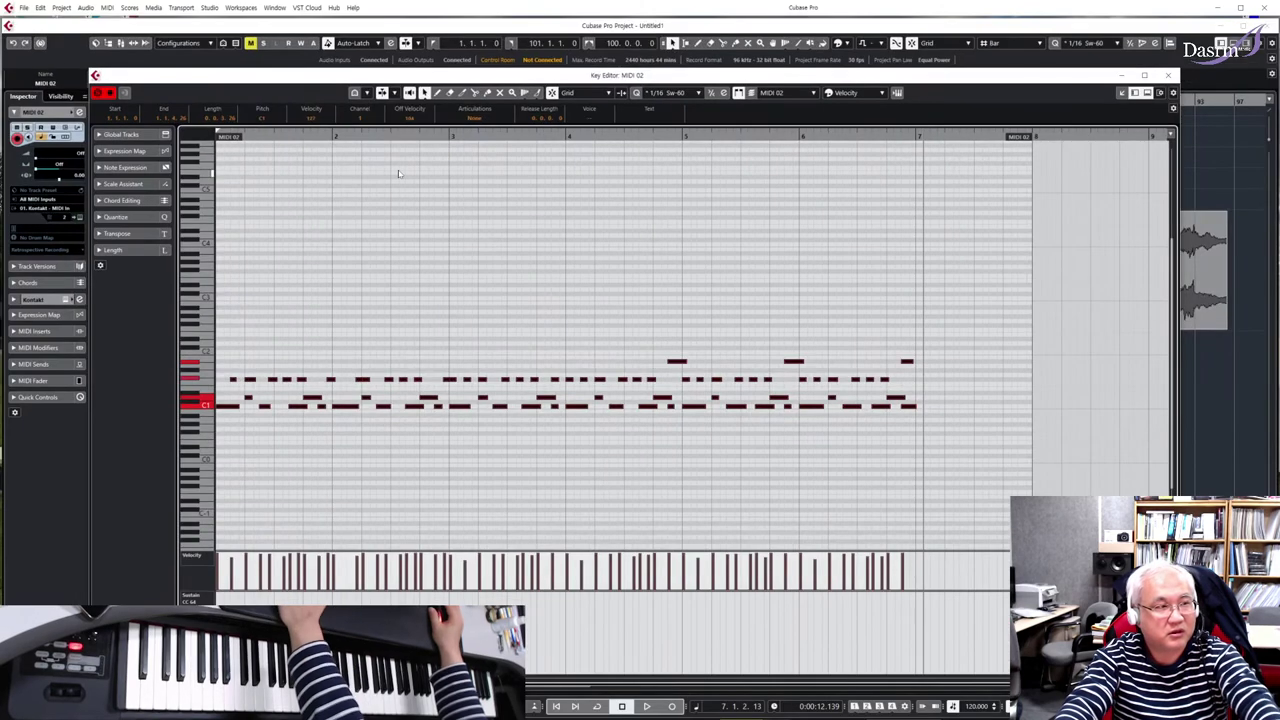
Play the swung phrase from the start to its end, and replay it into bar 5
{"action": "key", "text": "space"}
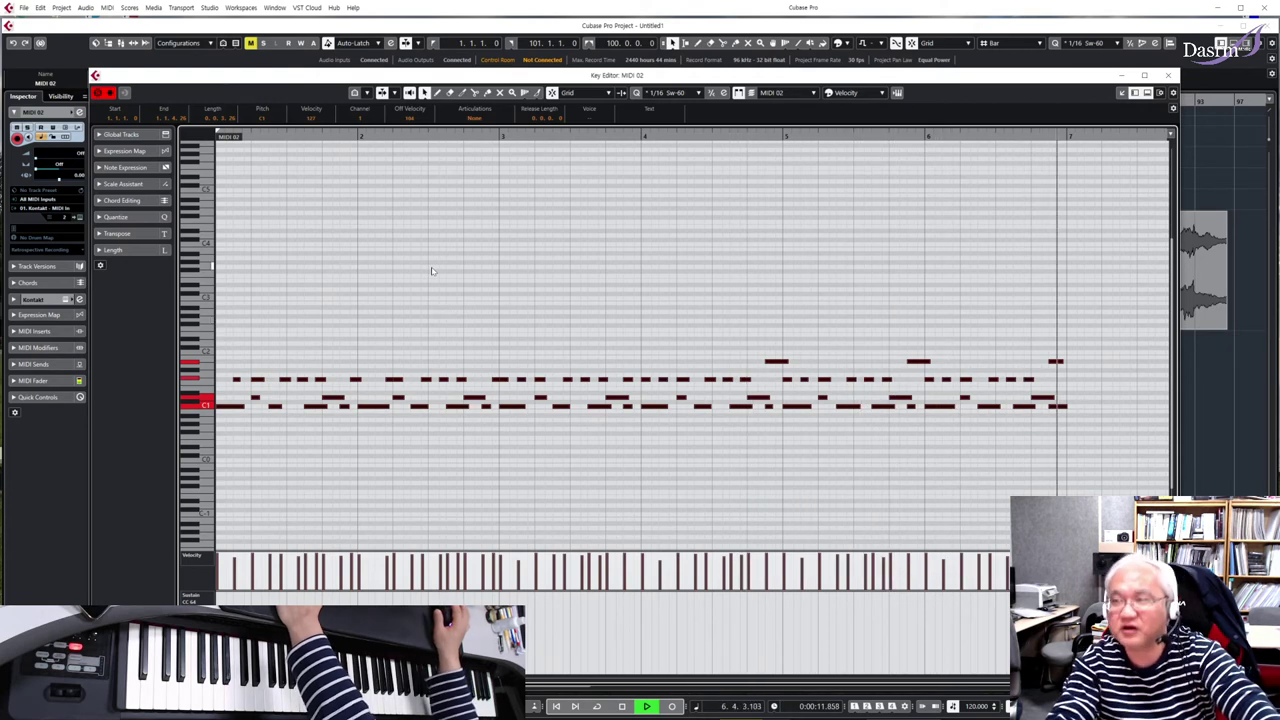
{"action": "key", "text": "space"}
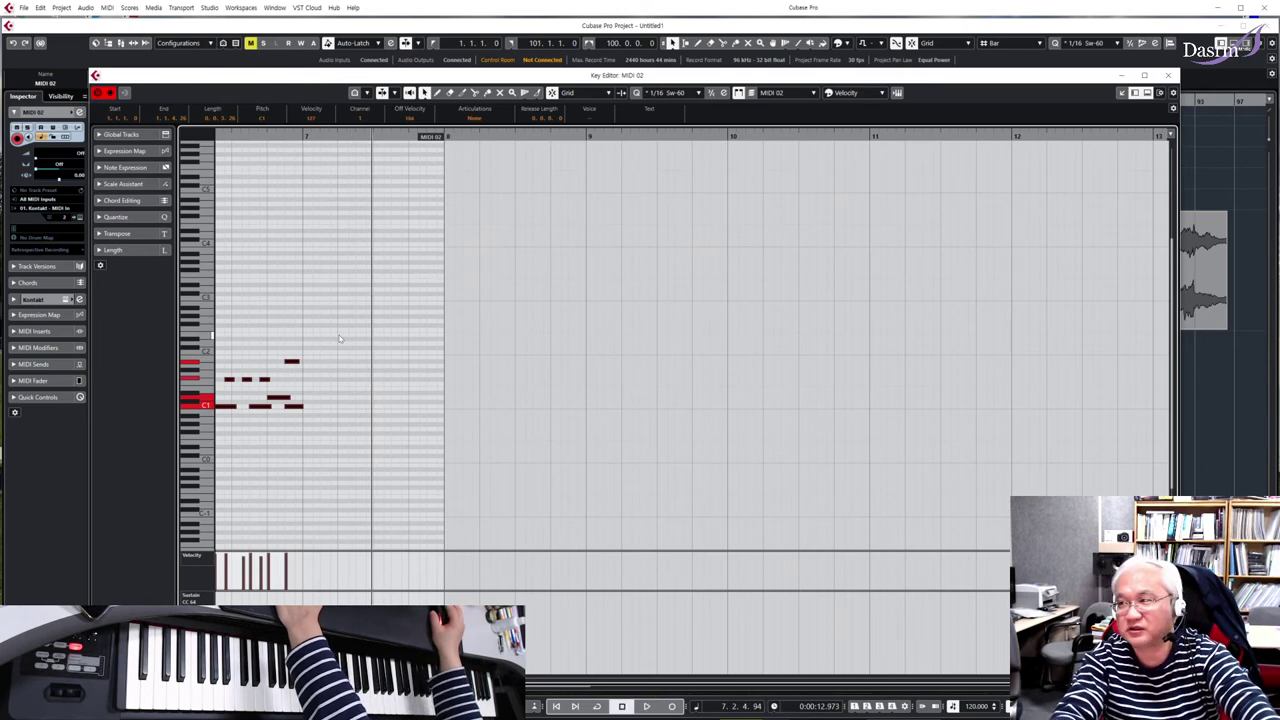
{"action": "key", "text": "Home"}
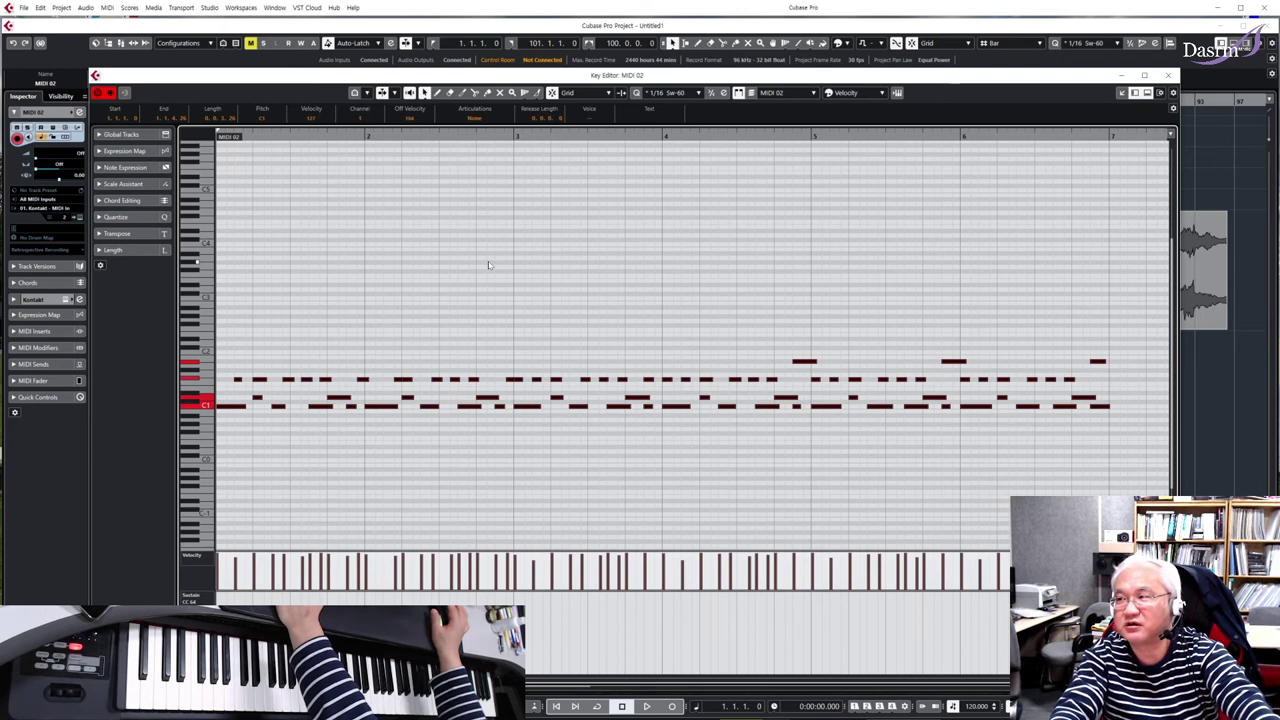
{"action": "key", "text": "space"}
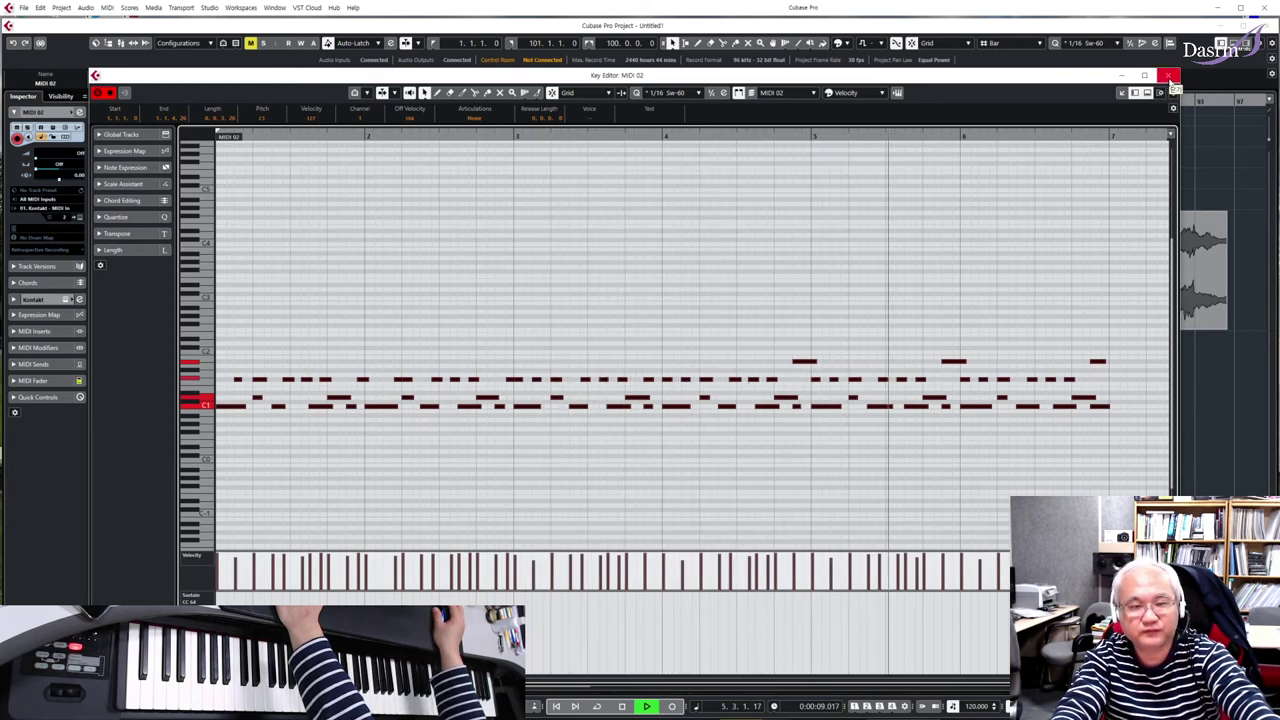
{"action": "key", "text": "space"}
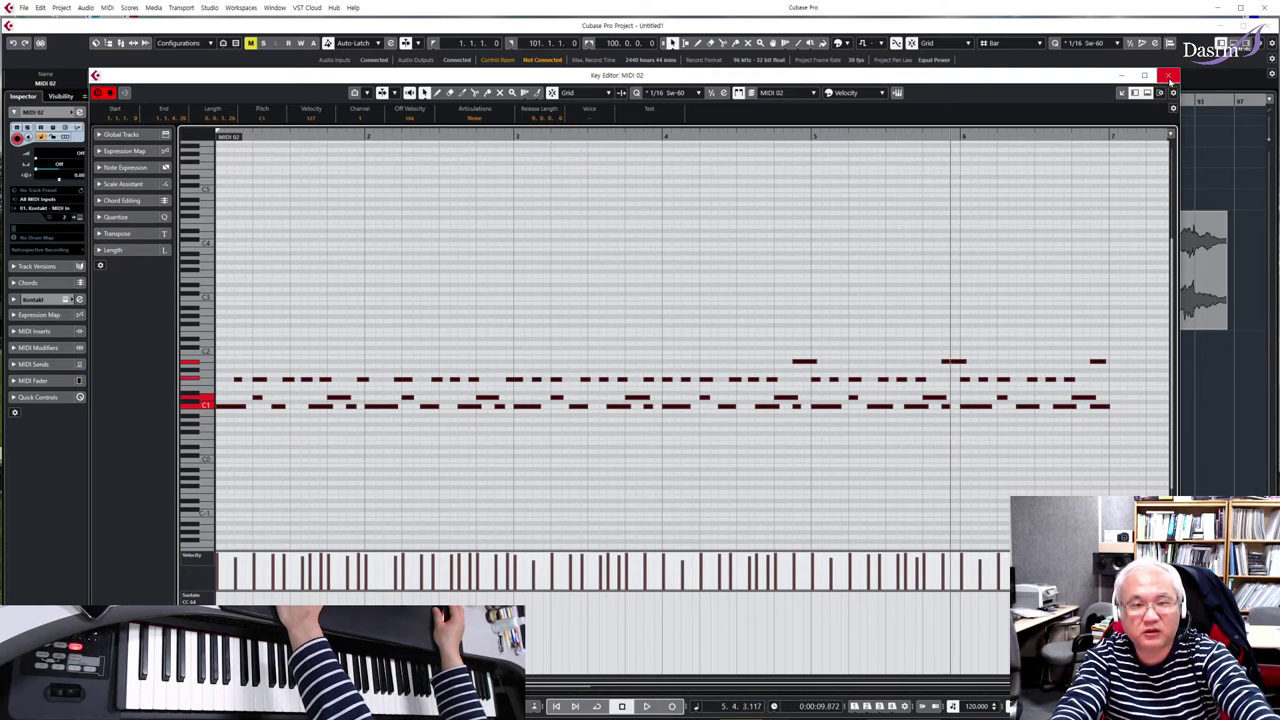
Delete all notes of the phrase, close the Key Editor and delete the empty part from the MIDI 02 track
{"action": "left_click_drag", "start_coordinate": [1108, 448], "coordinate": [212, 214]}
{"action": "left_click", "coordinate": [302, 232]}
{"action": "key", "text": "Delete"}
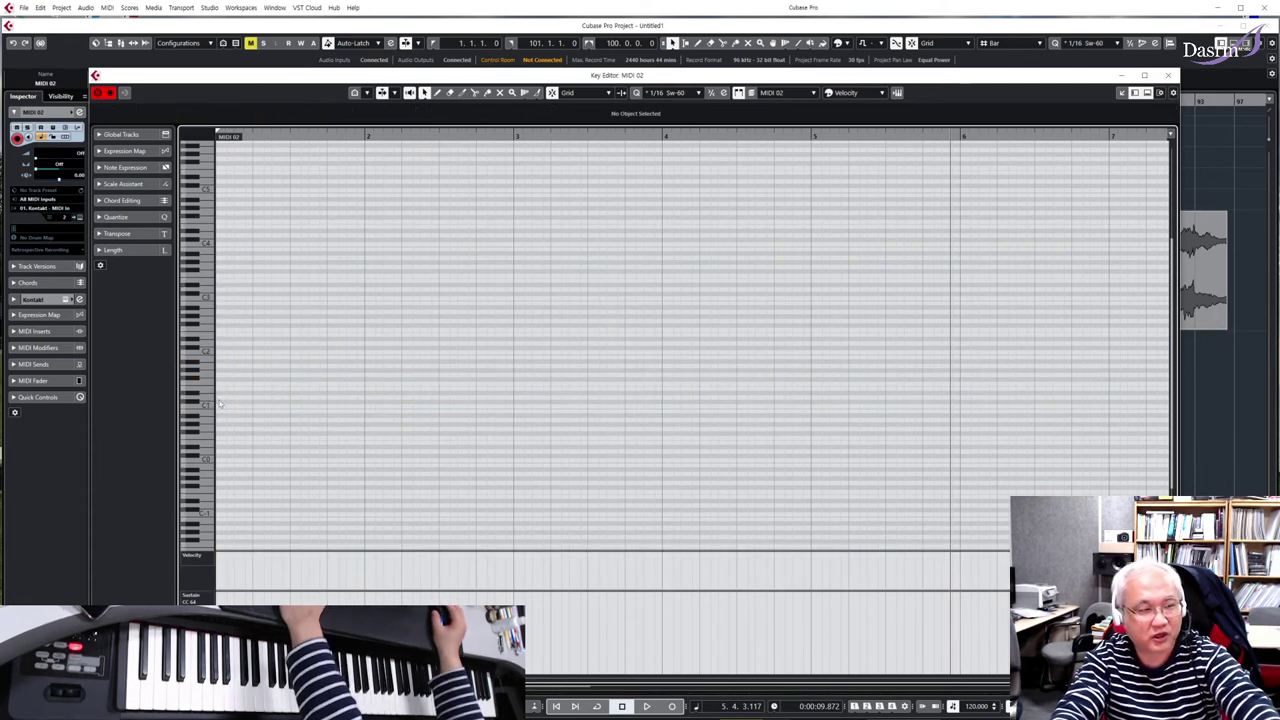
{"action": "left_click", "coordinate": [1168, 76]}
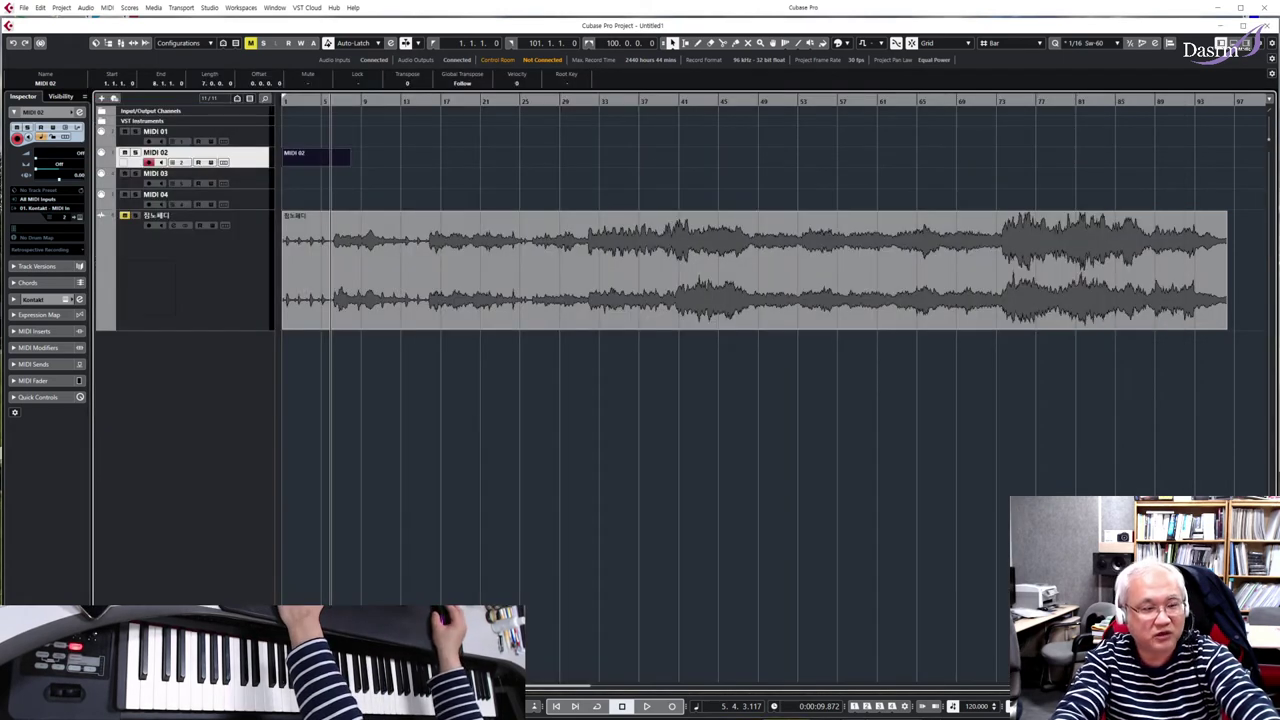
{"action": "key", "text": "Delete"}
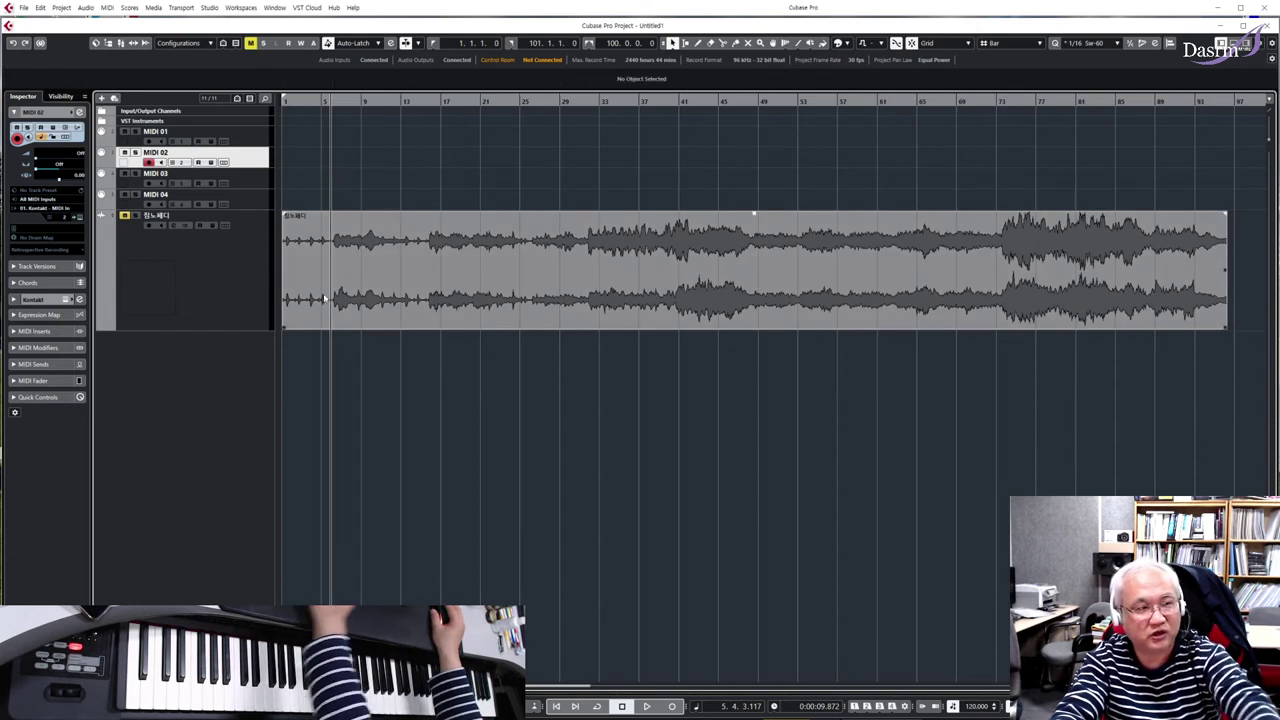
Record about four bars of alternating low and high sixteenth notes on the MIDI 02 track from bar 1
{"action": "left_click_drag", "start_coordinate": [287, 103], "coordinate": [283, 103]}
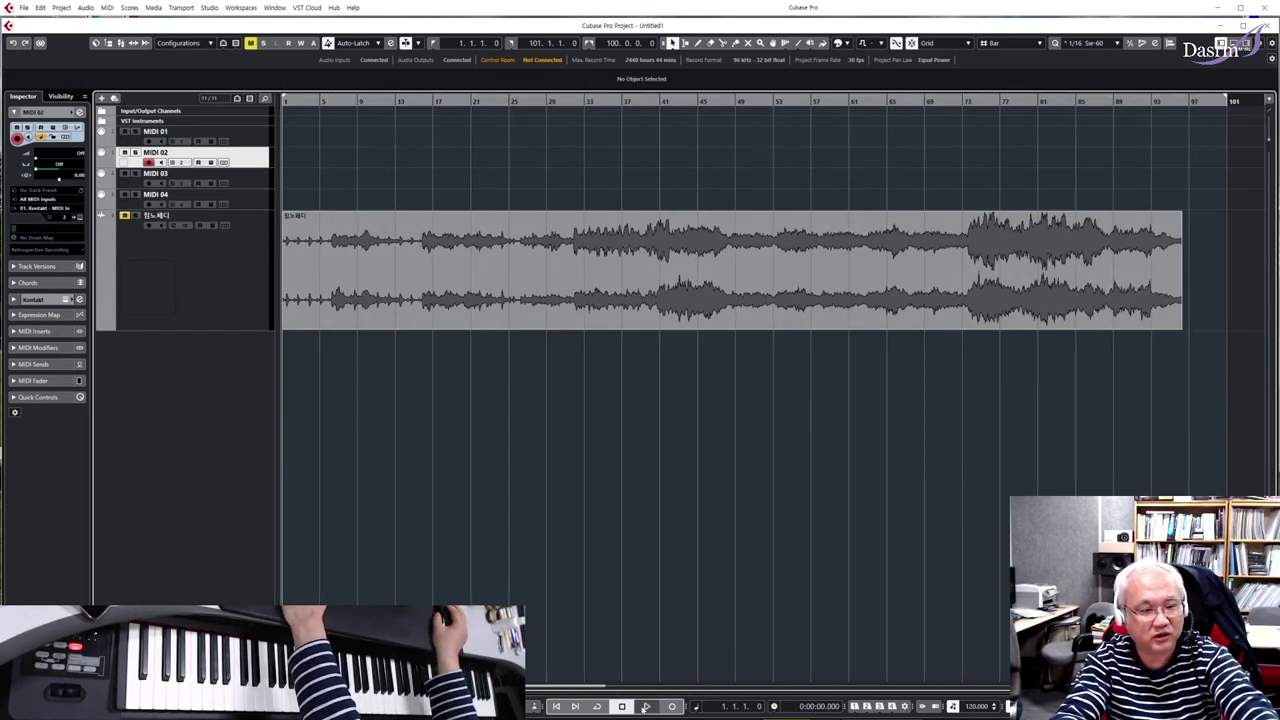
{"action": "left_click", "coordinate": [673, 706]}
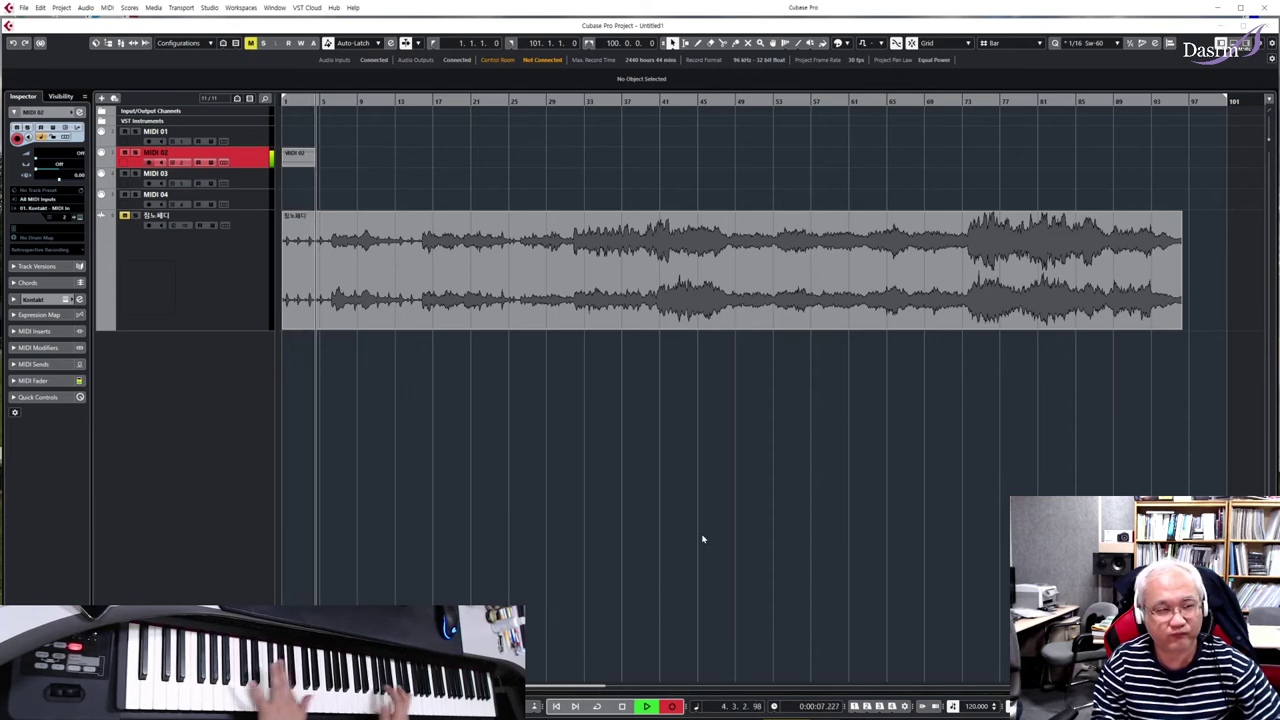
{"action": "key", "text": "space"}
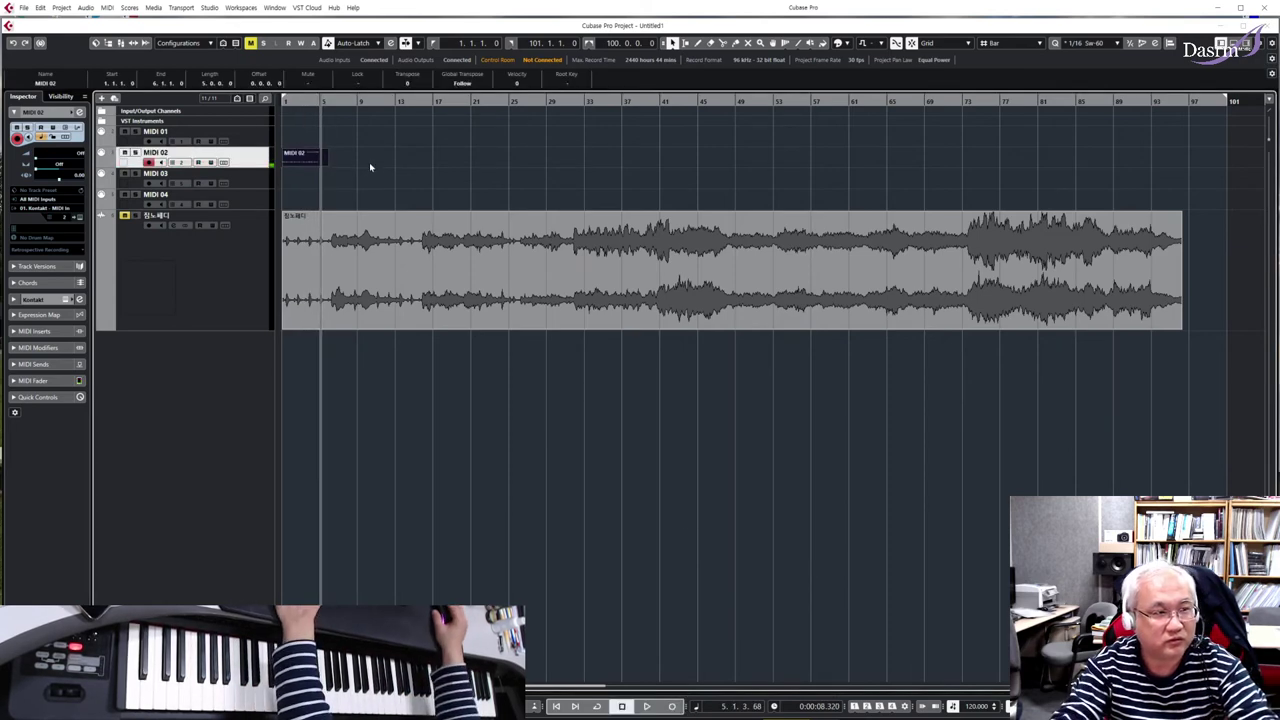
Open the newly recorded MIDI 02 part and quantize all its notes to 1/16 with 60% swing
{"action": "left_click", "coordinate": [302, 160]}
{"action": "double_click", "coordinate": [302, 160]}
{"action": "left_click_drag", "start_coordinate": [830, 469], "coordinate": [212, 222]}
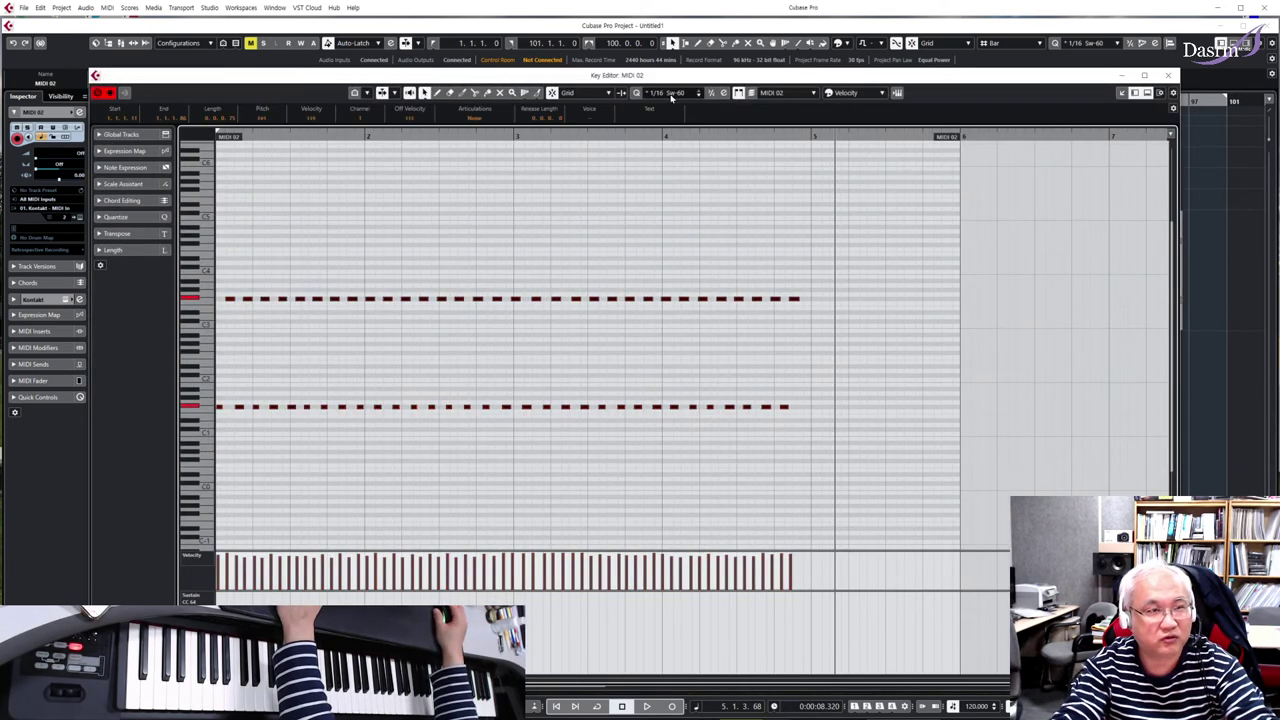
{"action": "key", "text": "q"}
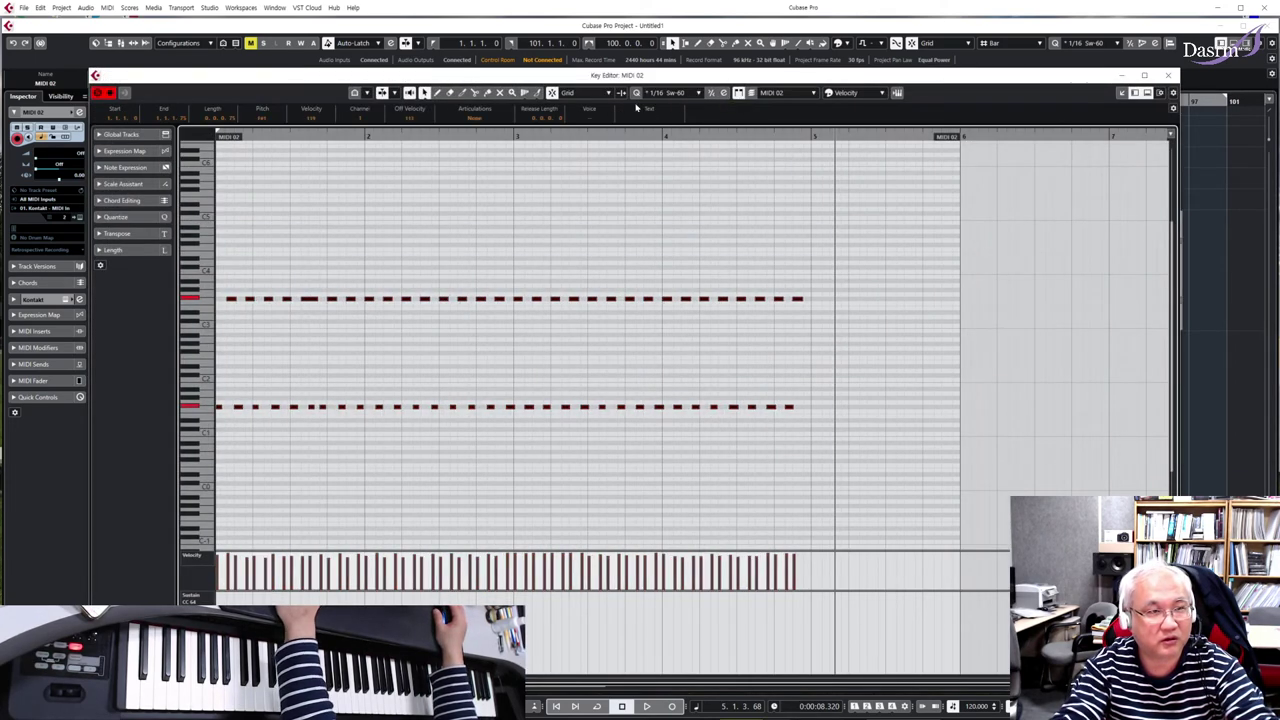
Play the quantized two-pitch phrase from the start to its end
{"action": "left_click", "coordinate": [214, 143]}
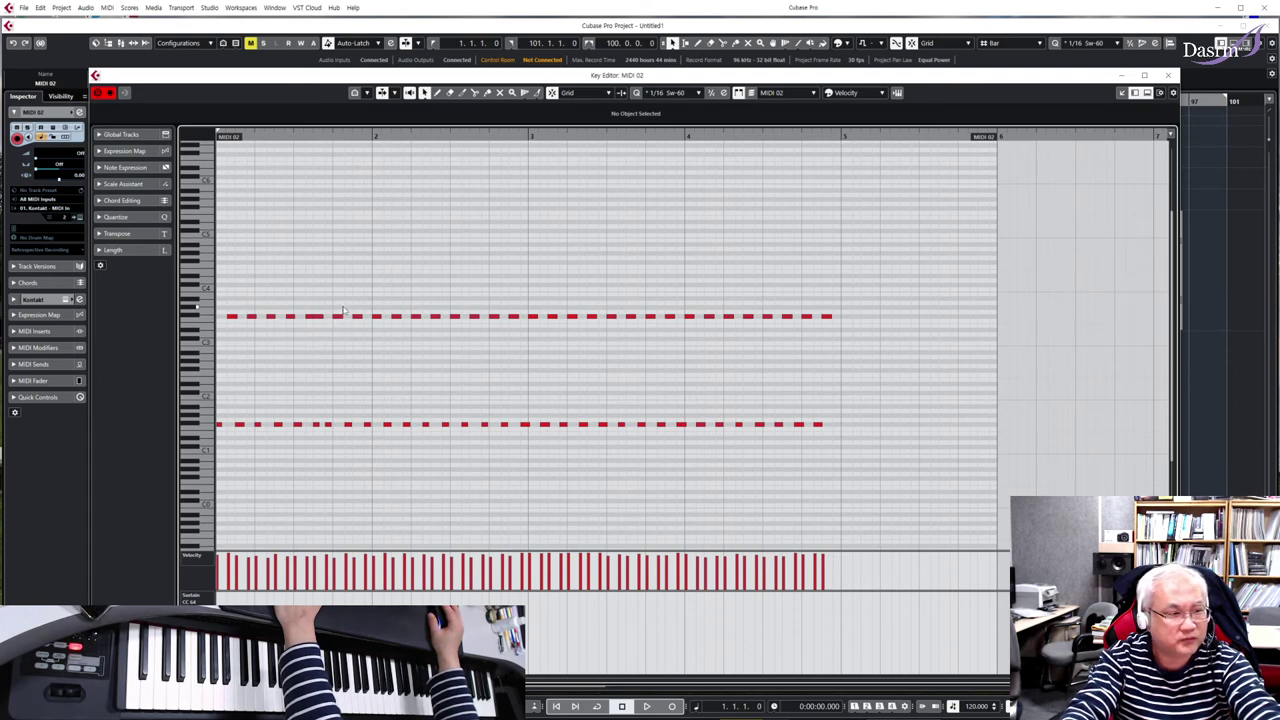
{"action": "key", "text": "space"}
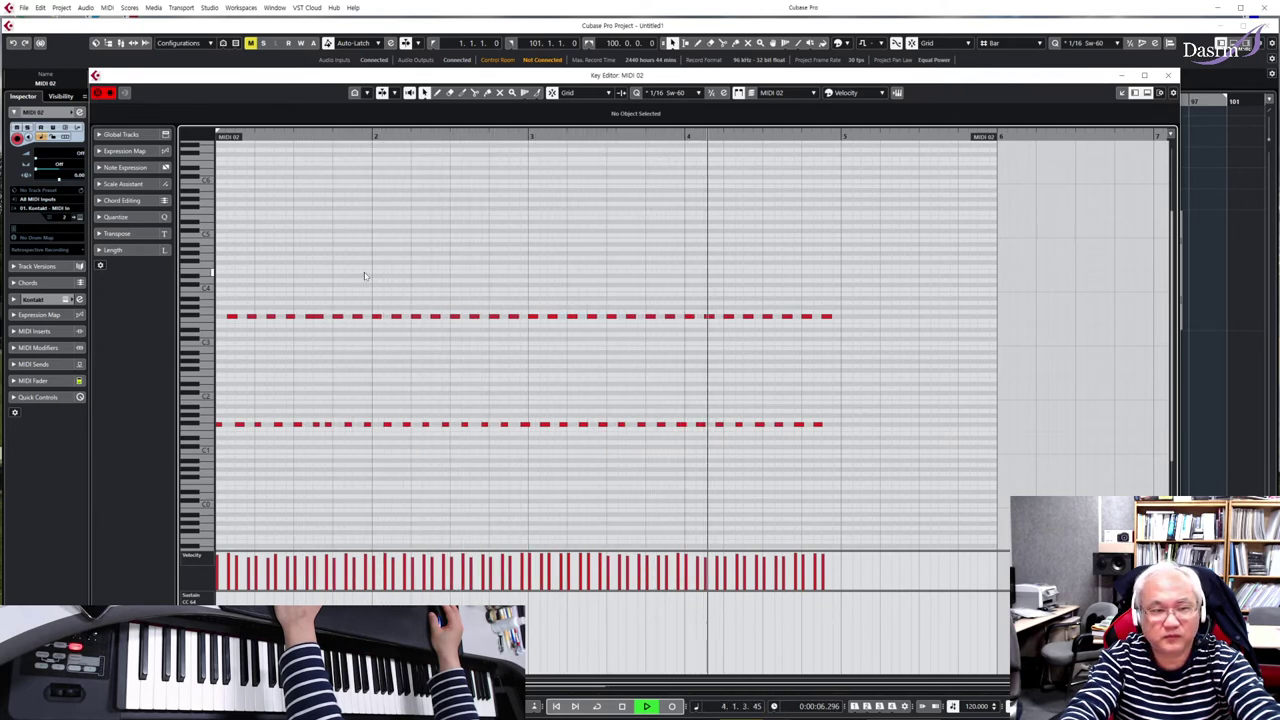
{"action": "key", "text": "space"}
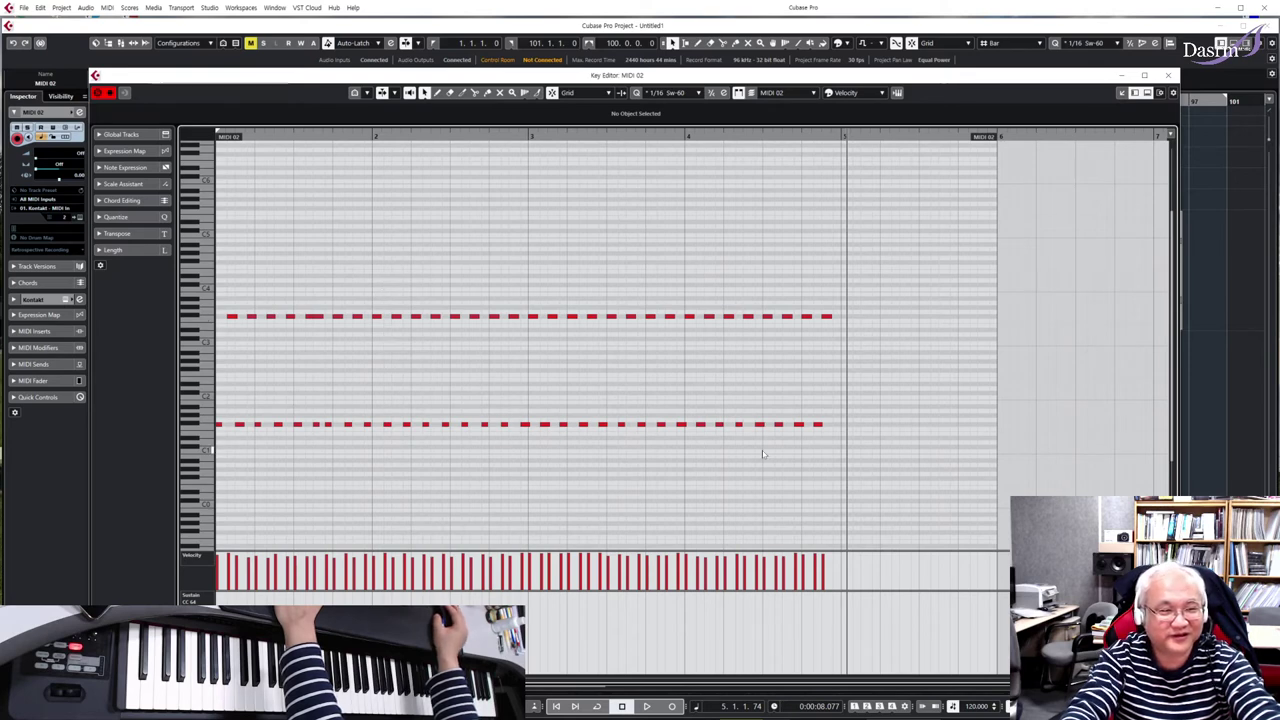
Shift all notes from the overlapping pair late in bar 1 onward one sixteenth later and requantize them to the swing grid
{"action": "left_click_drag", "start_coordinate": [846, 465], "coordinate": [321, 264]}
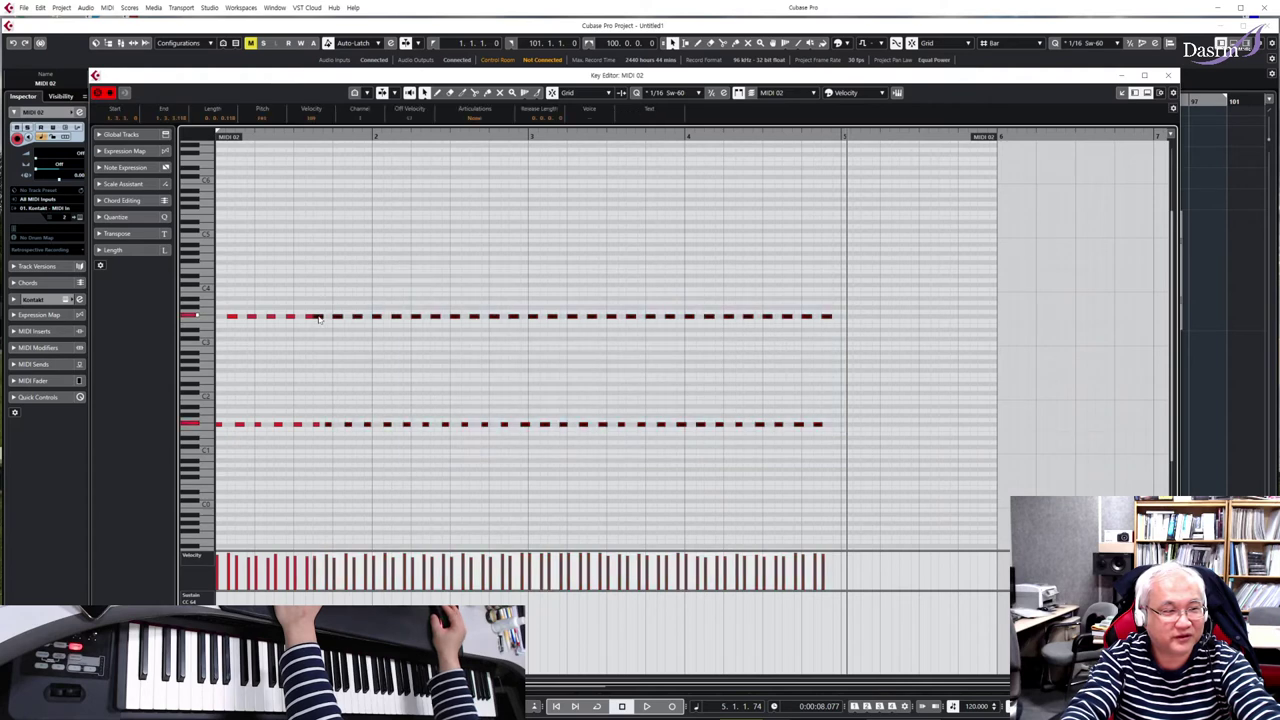
{"action": "left_click_drag", "start_coordinate": [326, 320], "coordinate": [328, 318]}
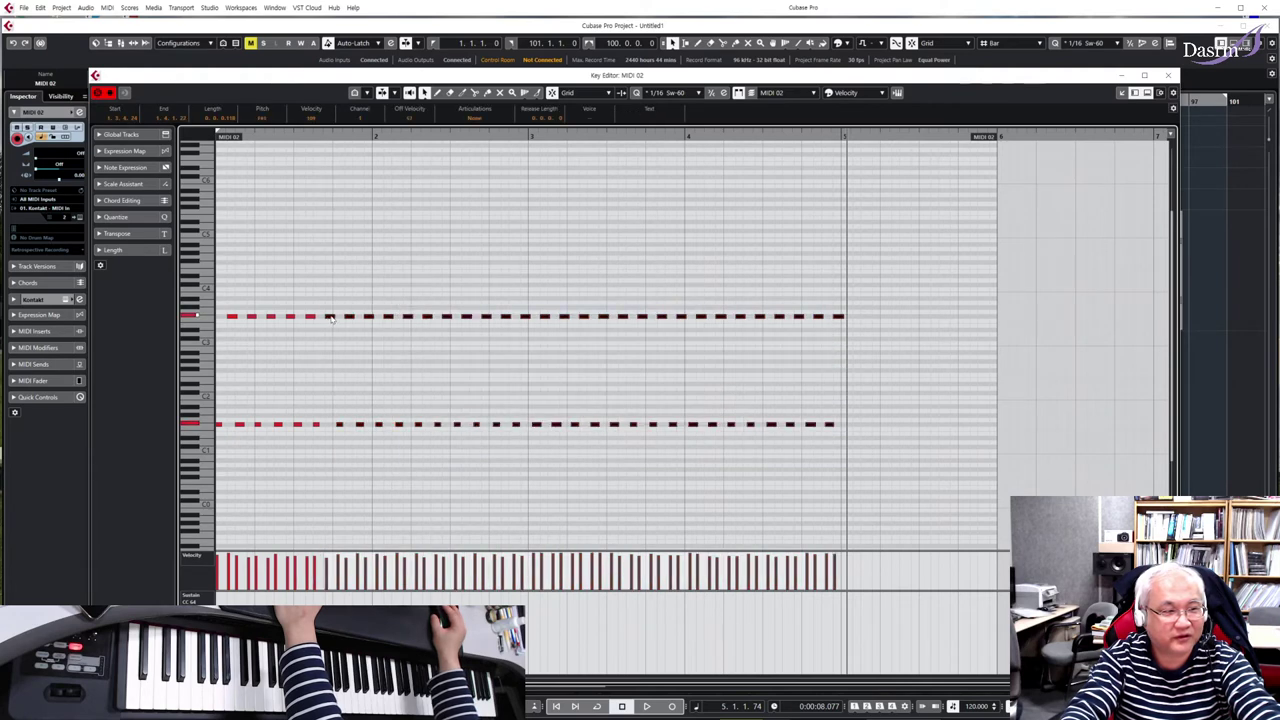
{"action": "left_click", "coordinate": [340, 288]}
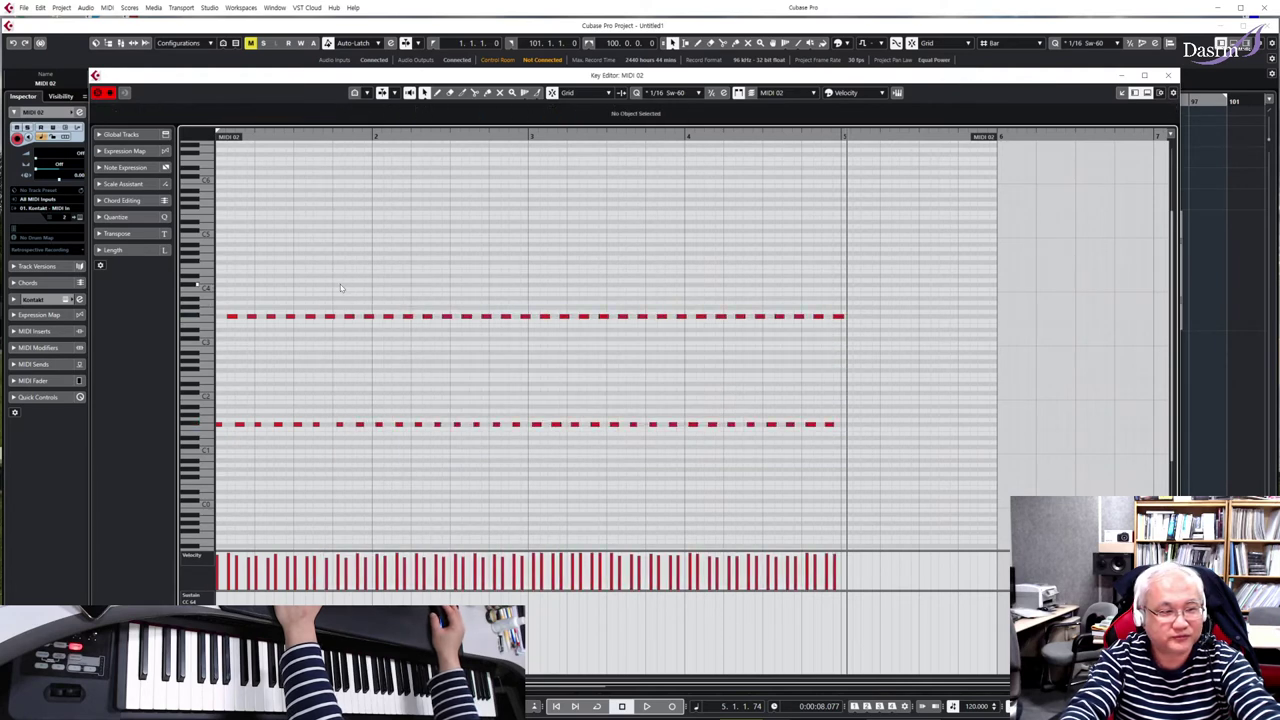
{"action": "left_click_drag", "start_coordinate": [328, 280], "coordinate": [866, 460]}
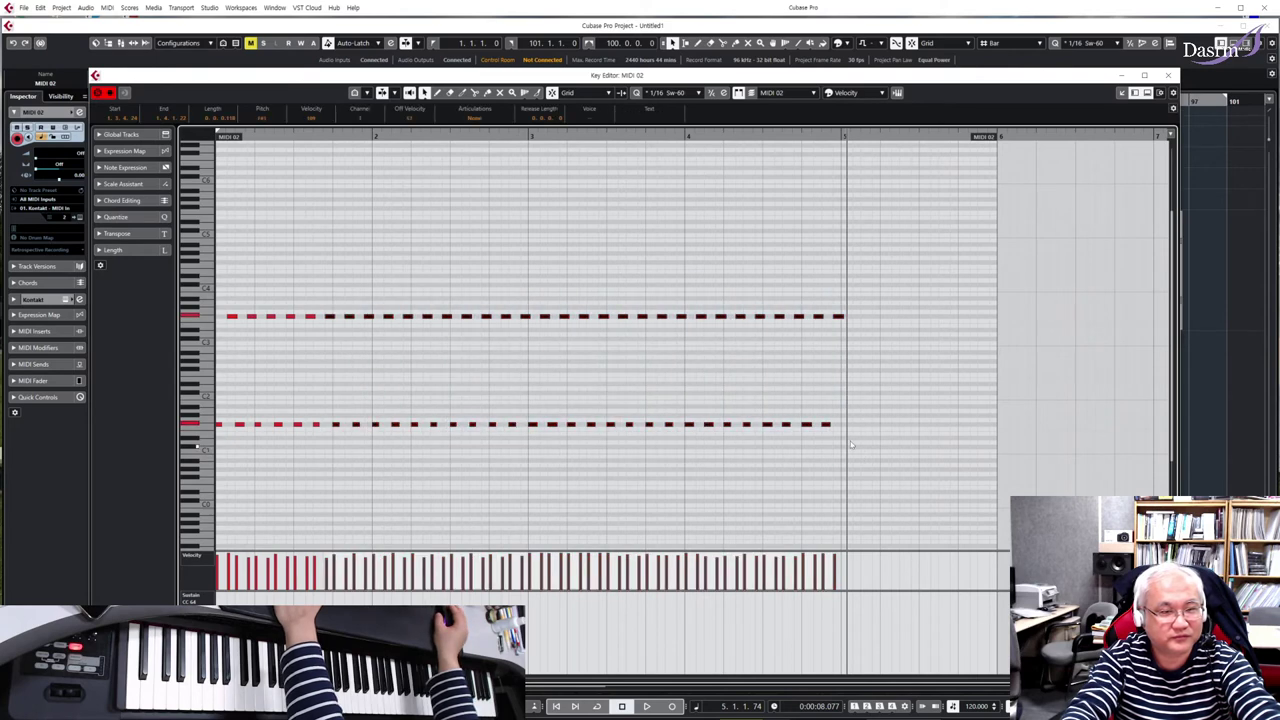
{"action": "left_click", "coordinate": [349, 197]}
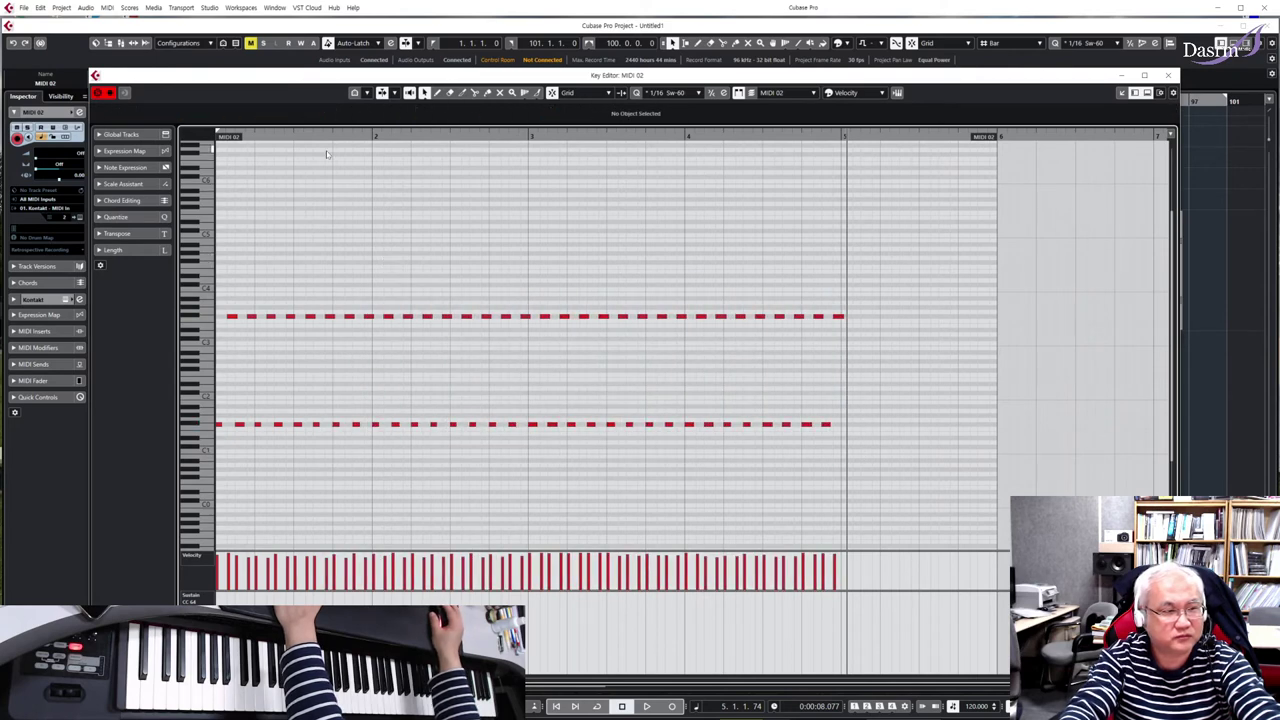
Play the corrected two-pitch phrase from the start to check the shifted notes
{"action": "left_click", "coordinate": [269, 135]}
{"action": "key", "text": "Home"}
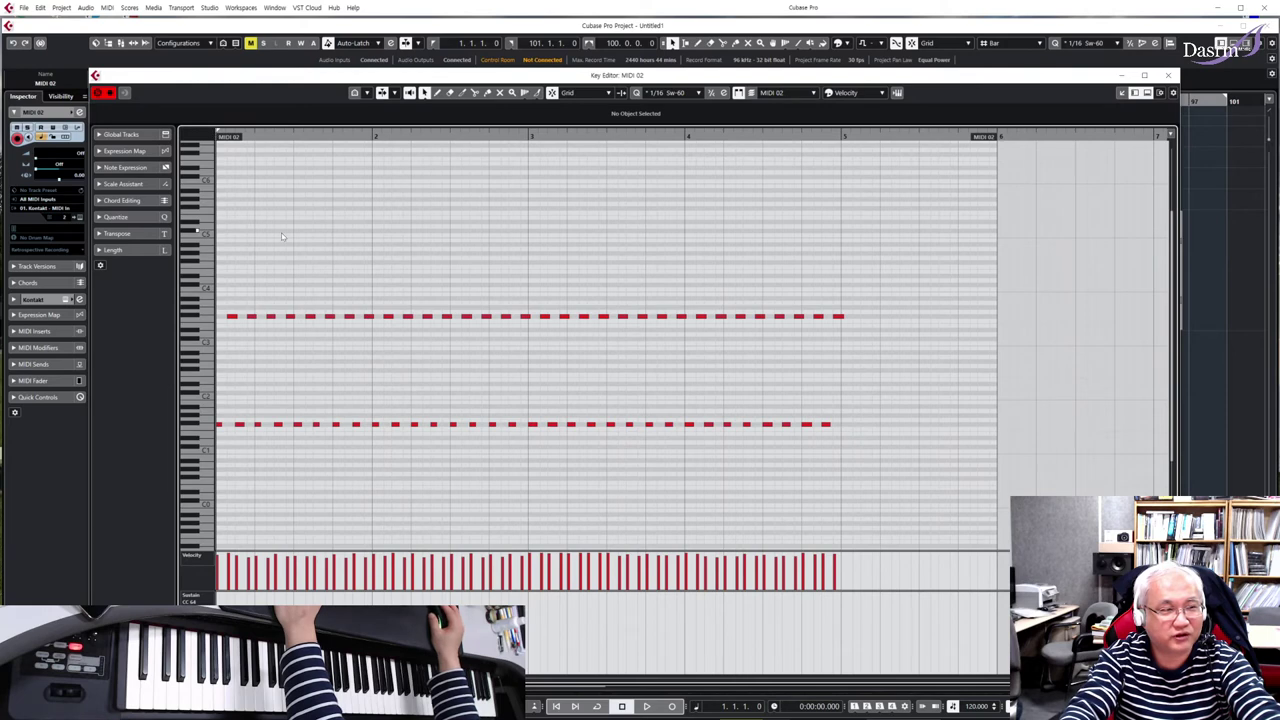
{"action": "key", "text": "space"}
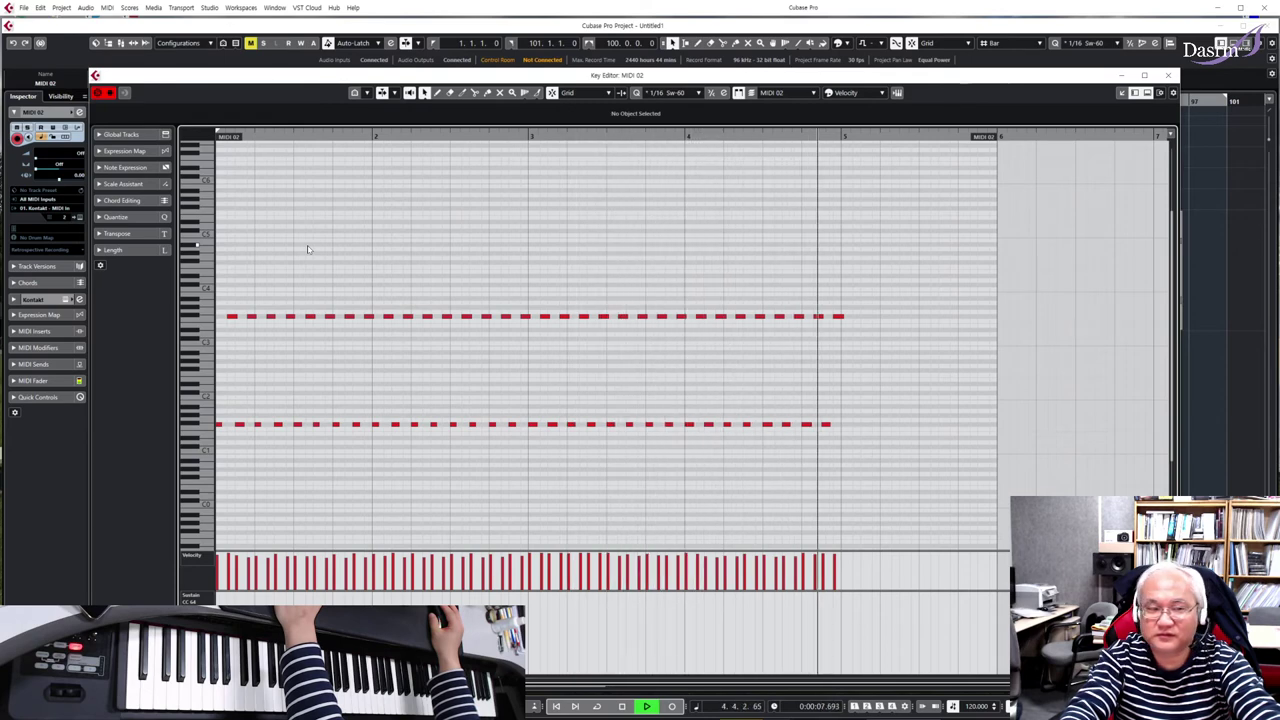
{"action": "key", "text": "space"}
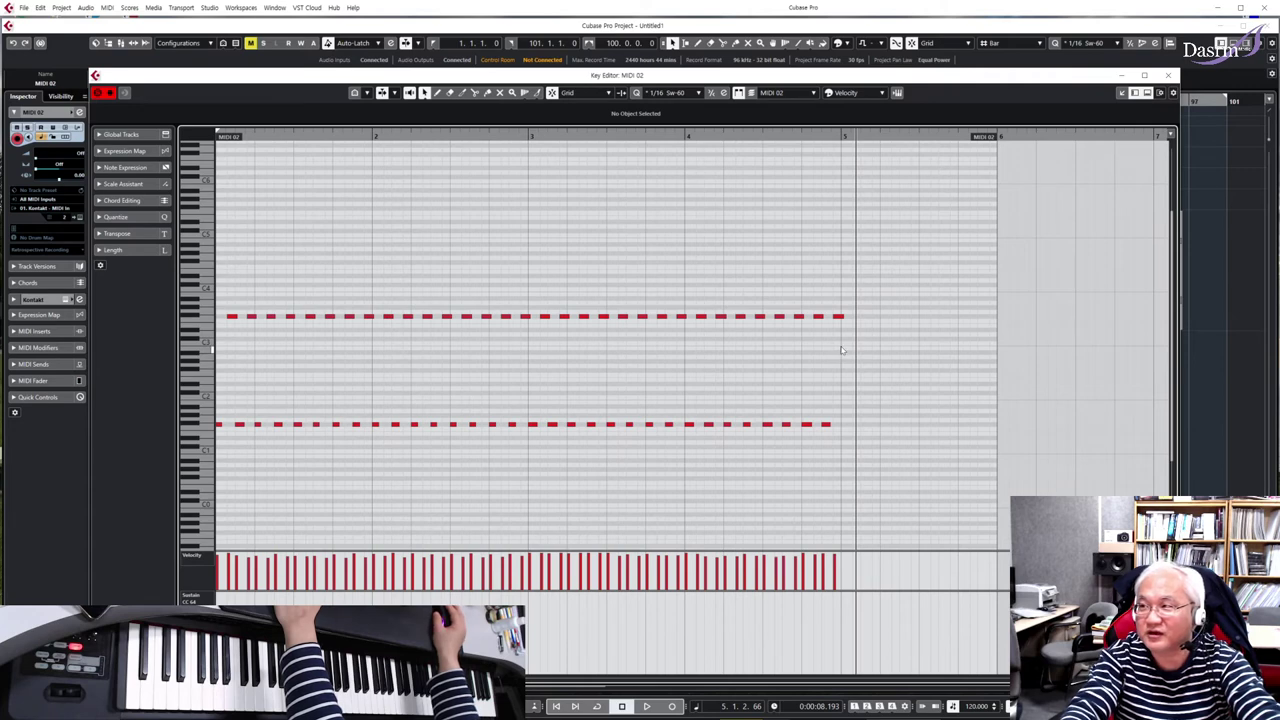
Requantize all notes of the two-pitch phrase to straight 1/16 without swing
{"action": "left_click_drag", "start_coordinate": [892, 470], "coordinate": [233, 232]}
{"action": "left_click", "coordinate": [675, 92]}
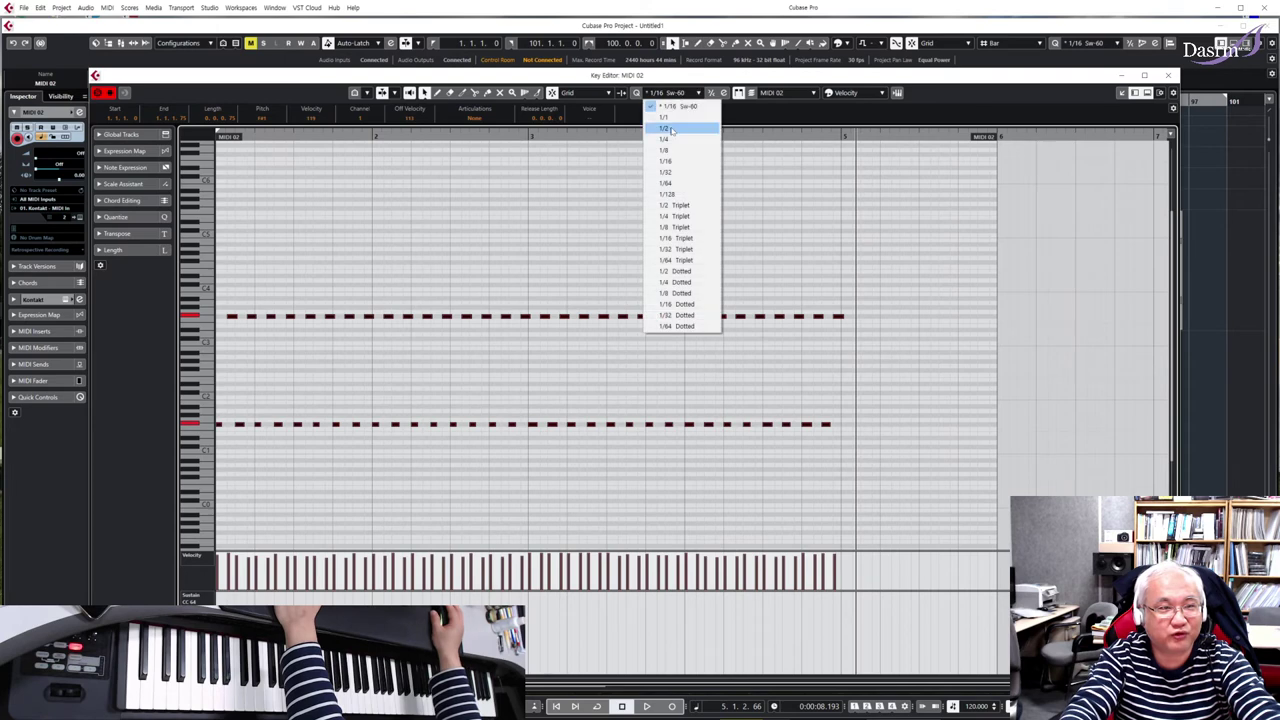
{"action": "left_click", "coordinate": [675, 162]}
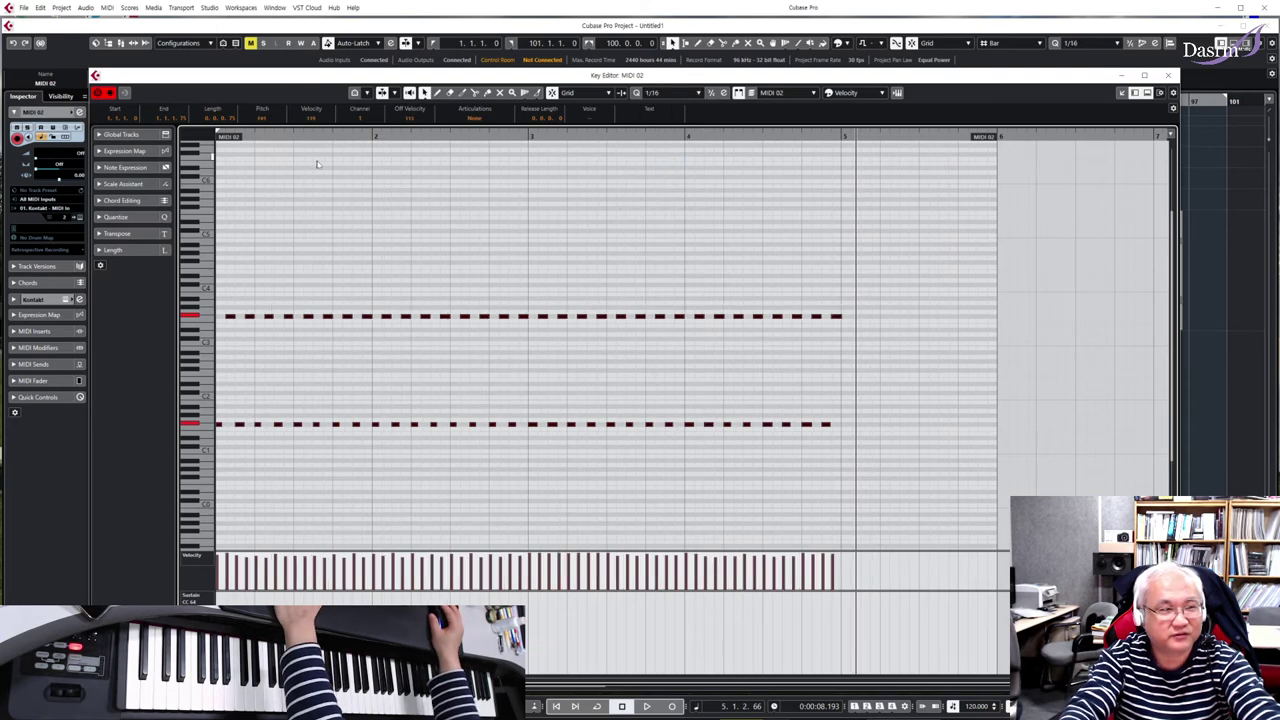
Play the straight 1/16 phrase from the start to its end
{"action": "key", "text": "Home"}
{"action": "key", "text": "space"}
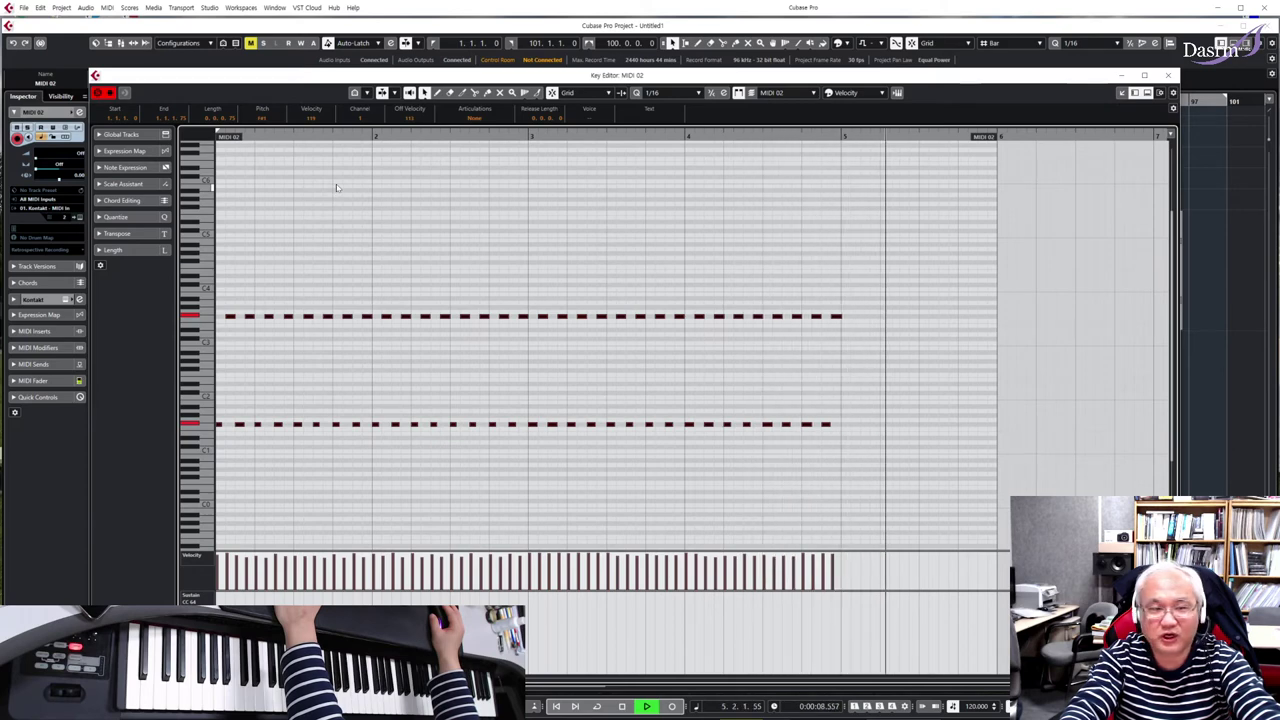
{"action": "key", "text": "space"}
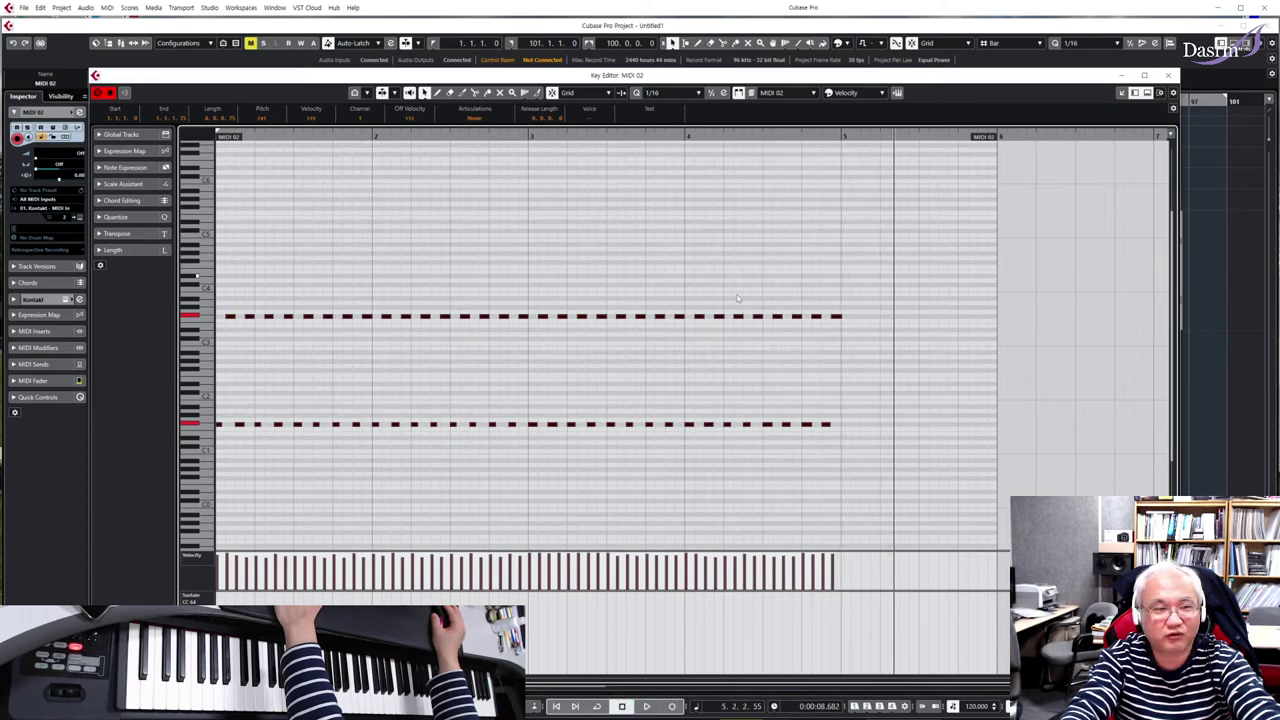
Set the 1/16 quantize swing to 60% and apply it to all selected notes
{"action": "left_click", "coordinate": [698, 93]}
{"action": "left_click", "coordinate": [698, 93]}
{"action": "left_click", "coordinate": [723, 93]}
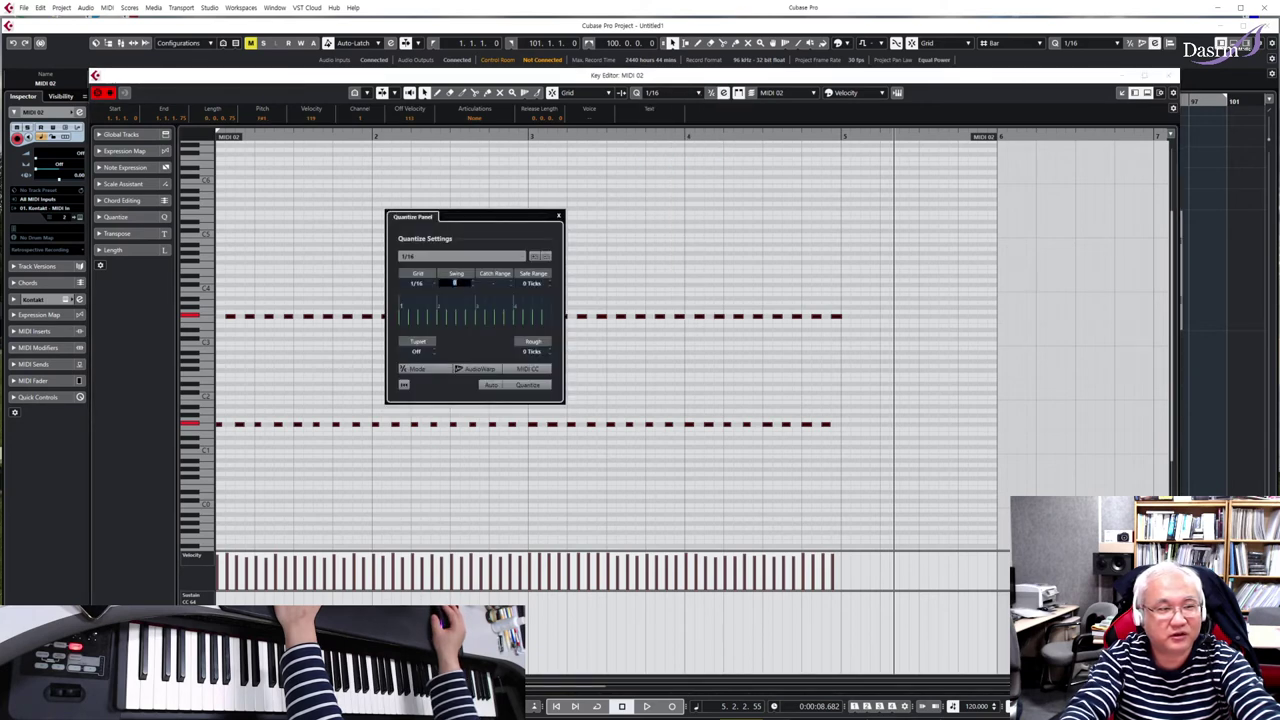
{"action": "left_click_drag", "start_coordinate": [456, 290], "coordinate": [470, 284]}
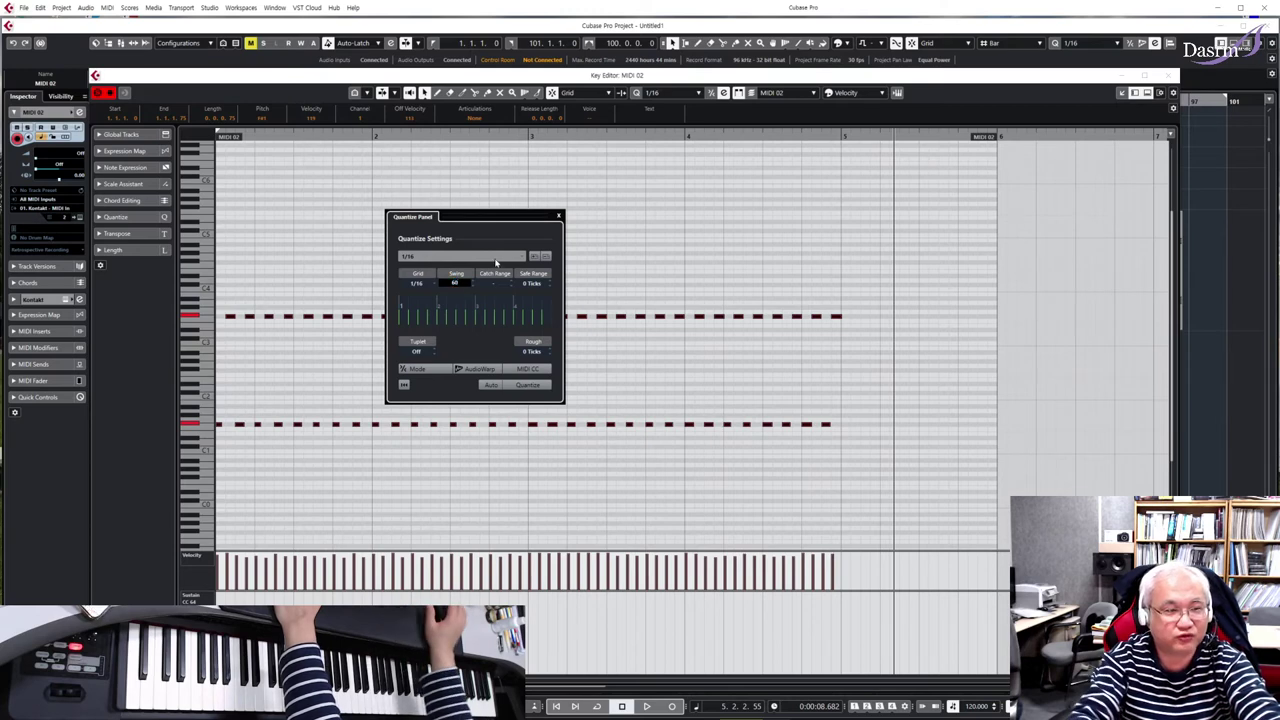
{"action": "left_click", "coordinate": [556, 216]}
Play the 60% swing phrase from the start to its end and close the Key Editor
{"action": "key", "text": "Home"}
{"action": "key", "text": "space"}
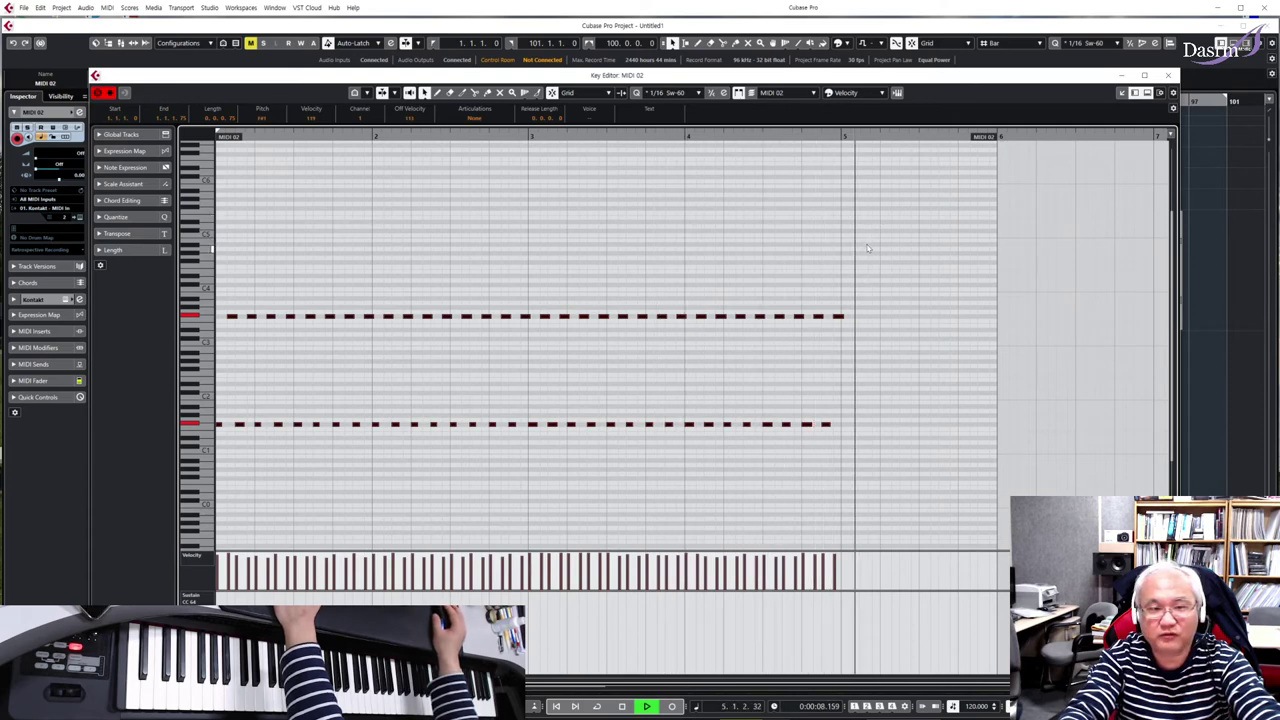
{"action": "left_click", "coordinate": [1013, 153]}
{"action": "key", "text": "space"}
{"action": "left_click", "coordinate": [1173, 76]}
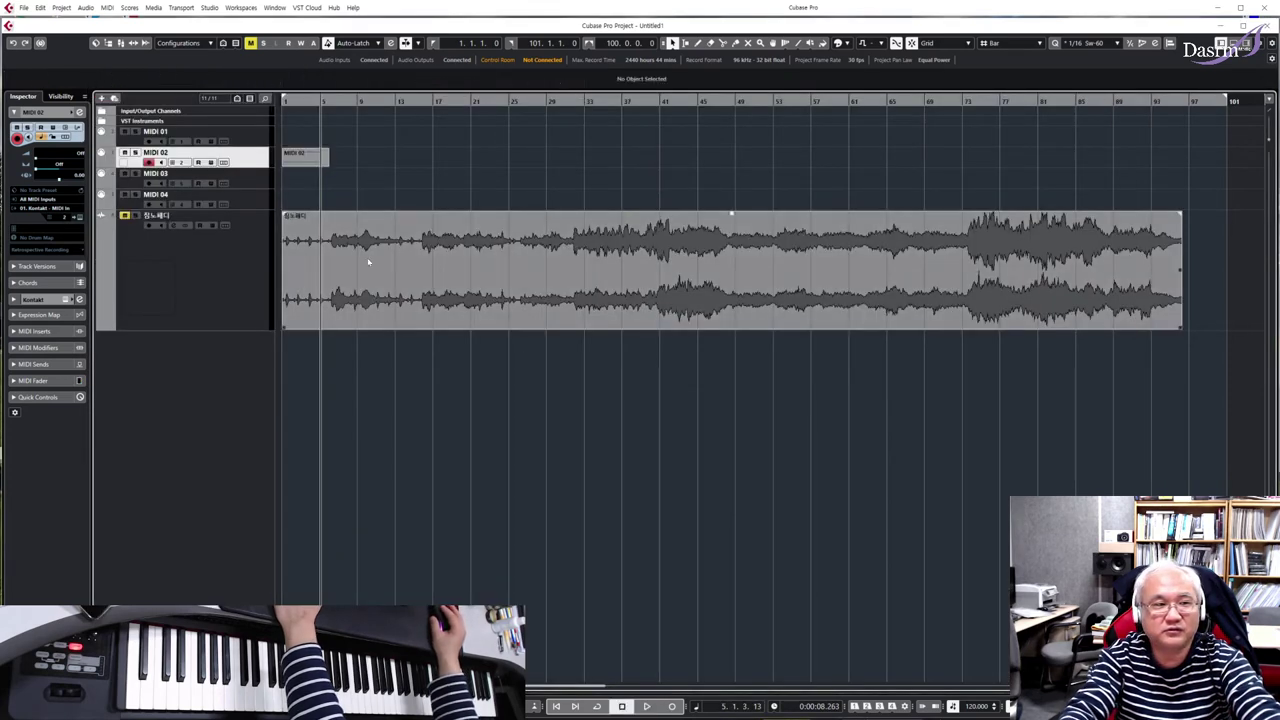
Delete the recorded MIDI 02 part and return the playback position to the project start
{"action": "left_click", "coordinate": [322, 158]}
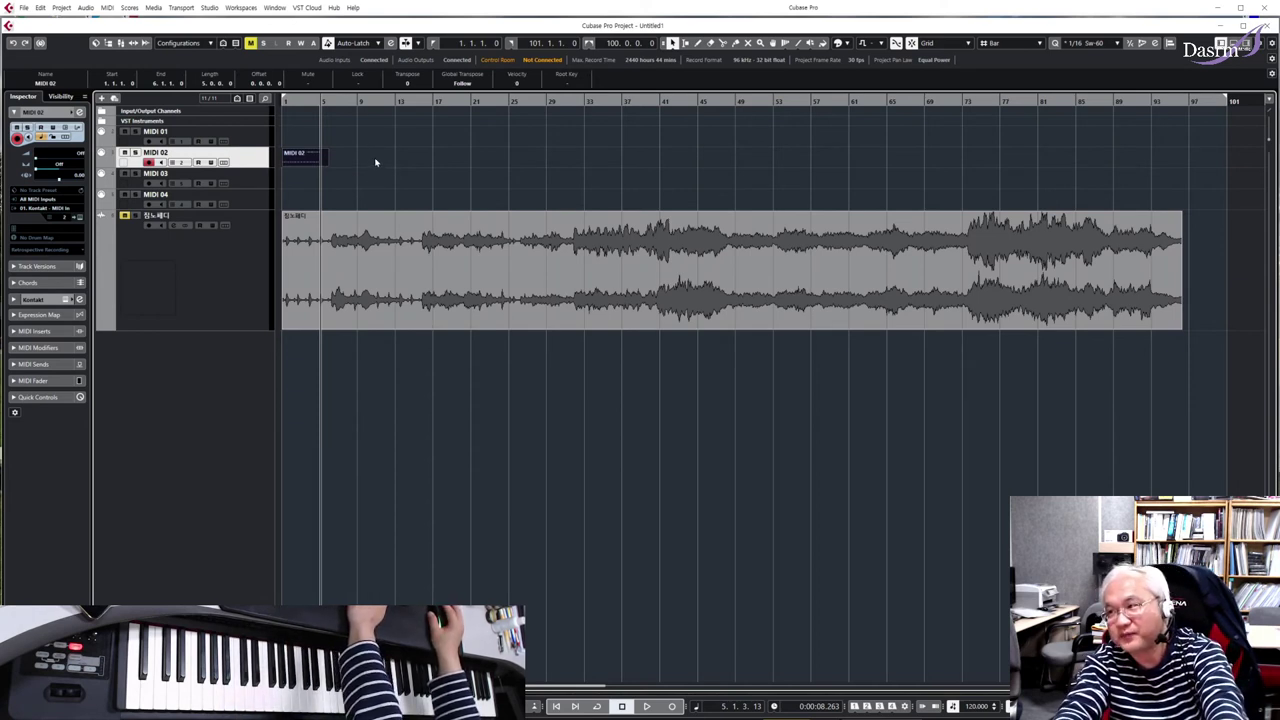
{"action": "key", "text": "Delete"}
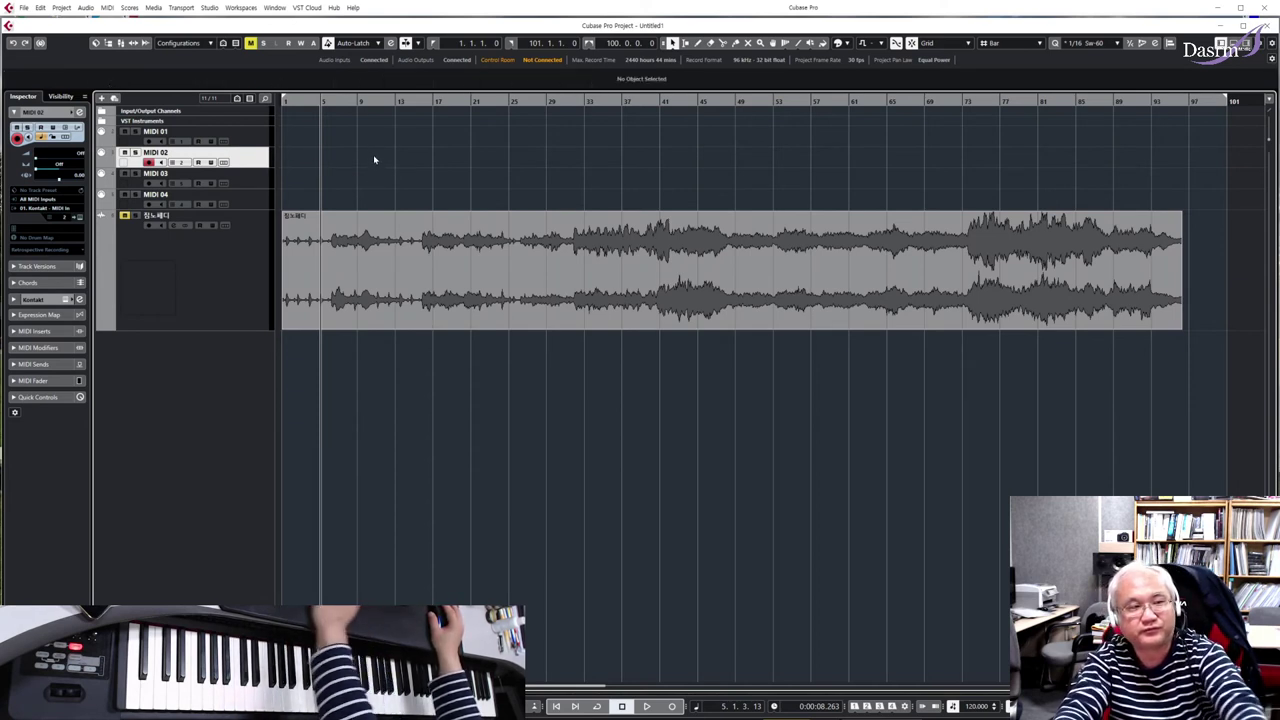
{"action": "left_click", "coordinate": [282, 100]}
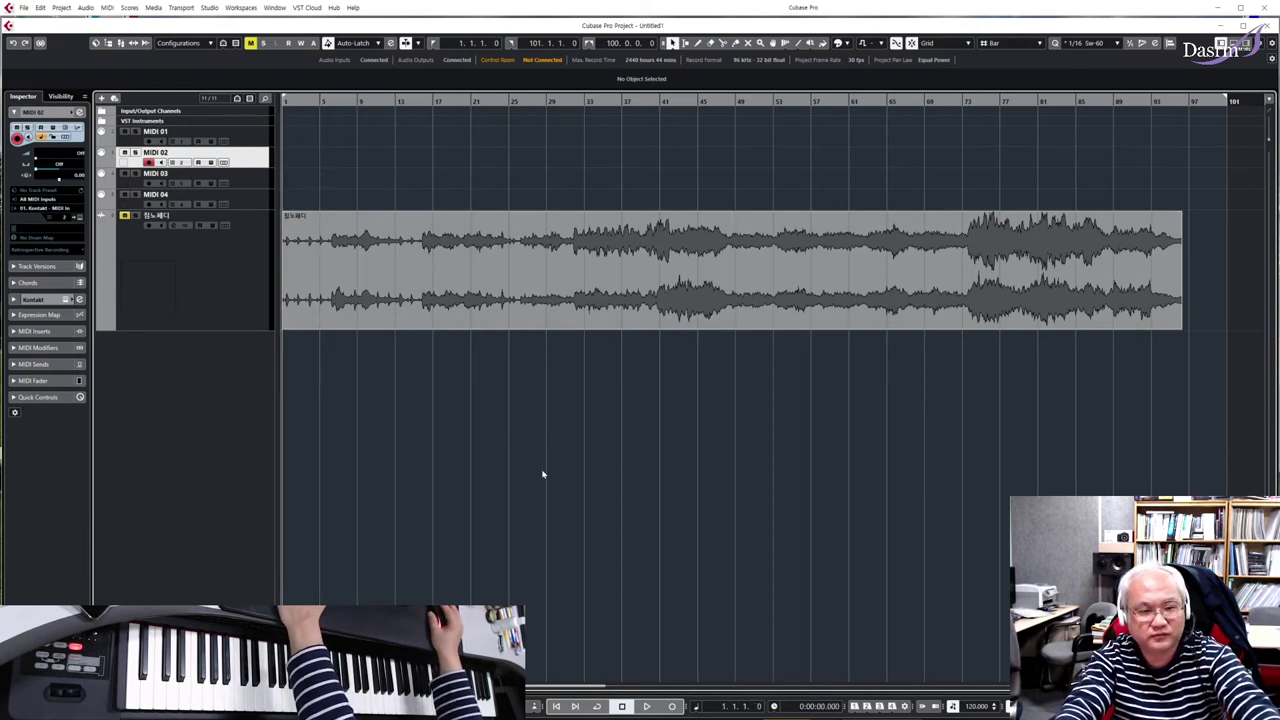
Switch to PotPlayer, pause the MR 4416 WAV recording and play the AAR_4416 WAV recording for comparison
{"action": "key", "text": "F2"}
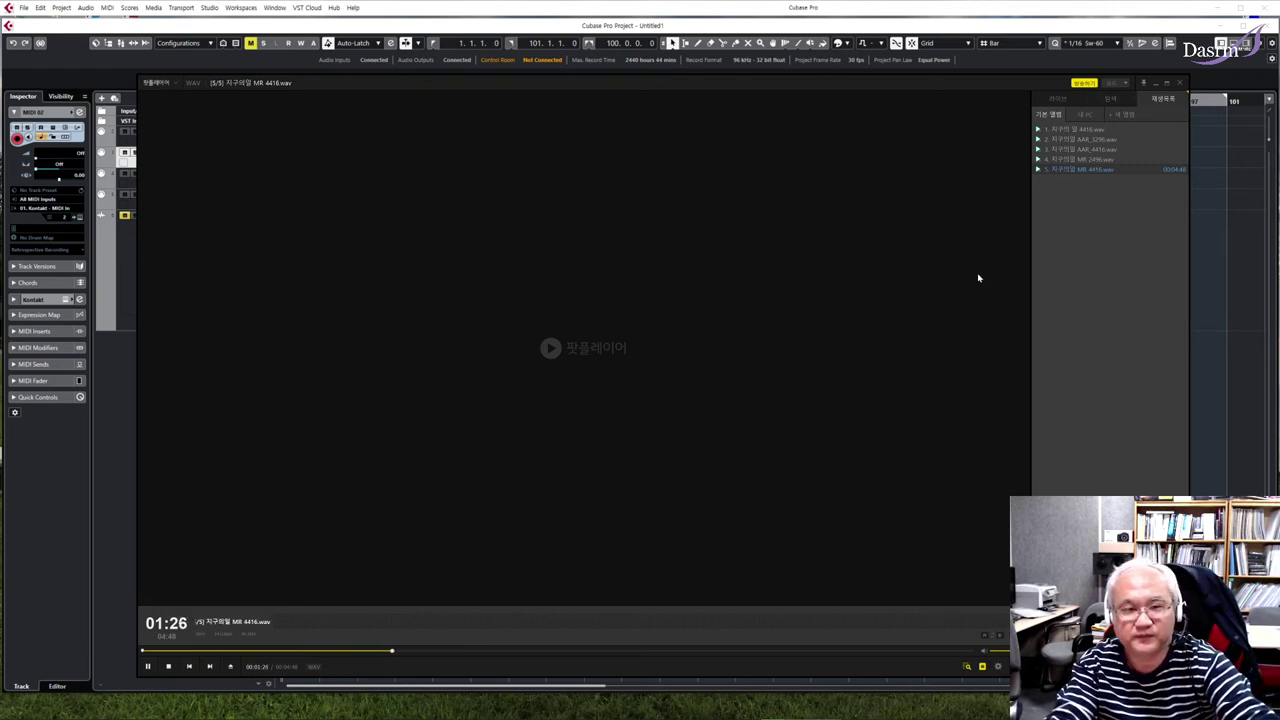
{"action": "key", "text": "space"}
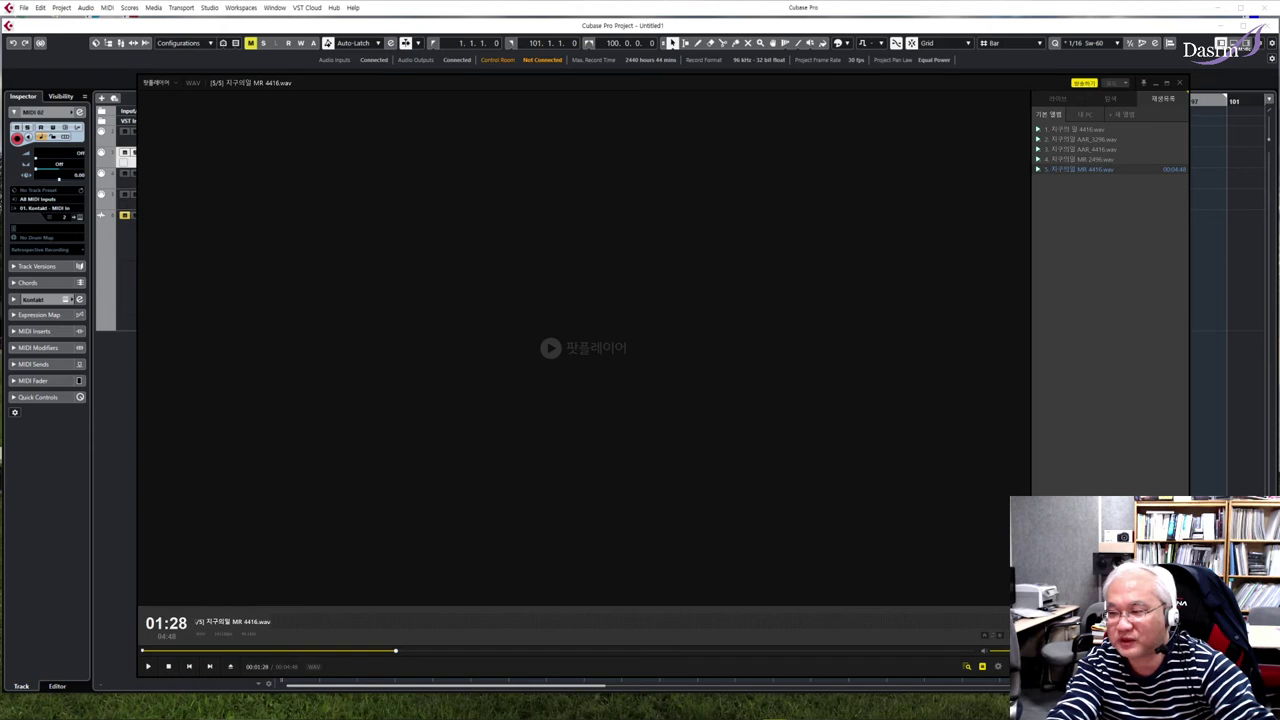
{"action": "double_click", "coordinate": [1083, 149]}
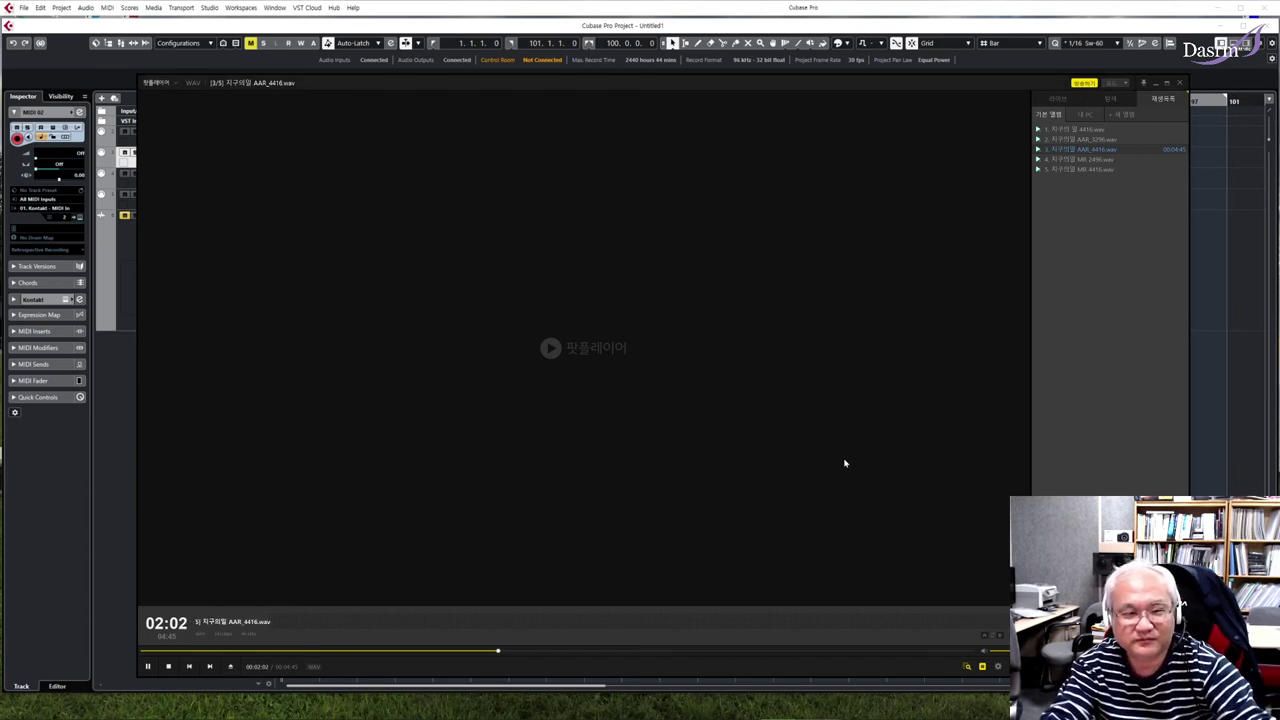
Open the YUs Music World MP4 video in PotPlayer and play it in full screen
{"action": "left_click", "coordinate": [889, 458]}
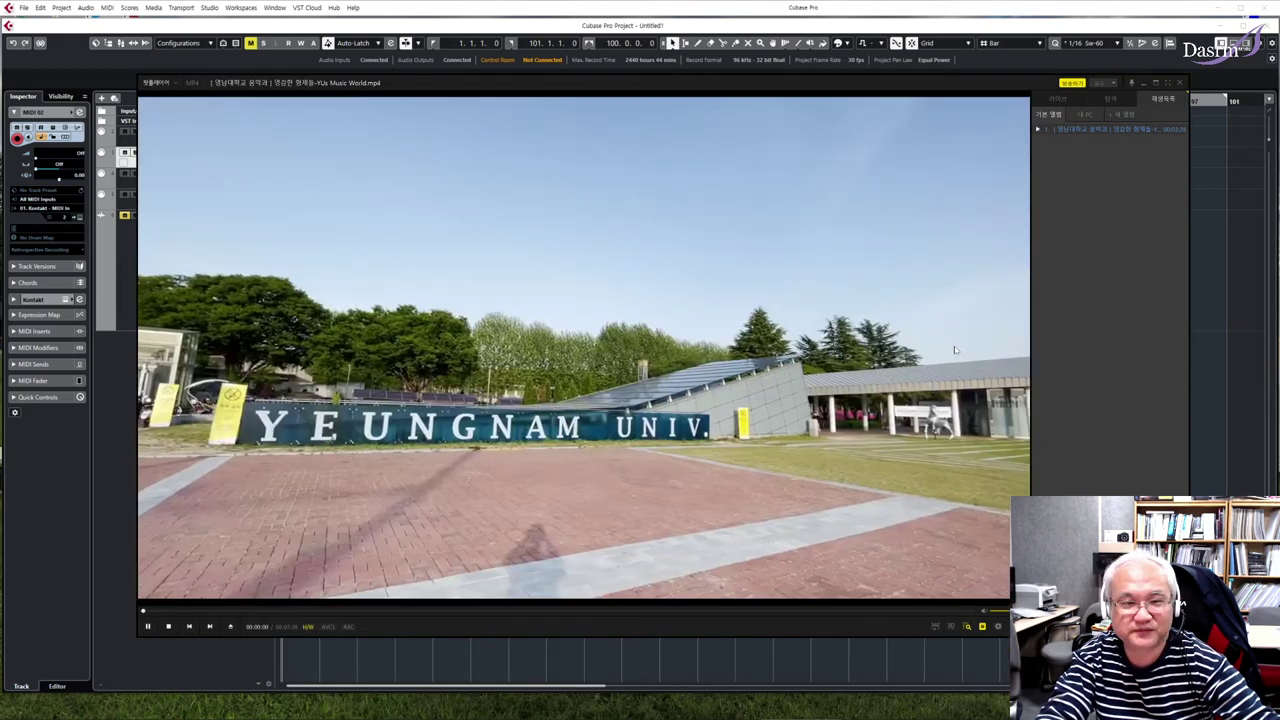
{"action": "double_click", "coordinate": [888, 354]}
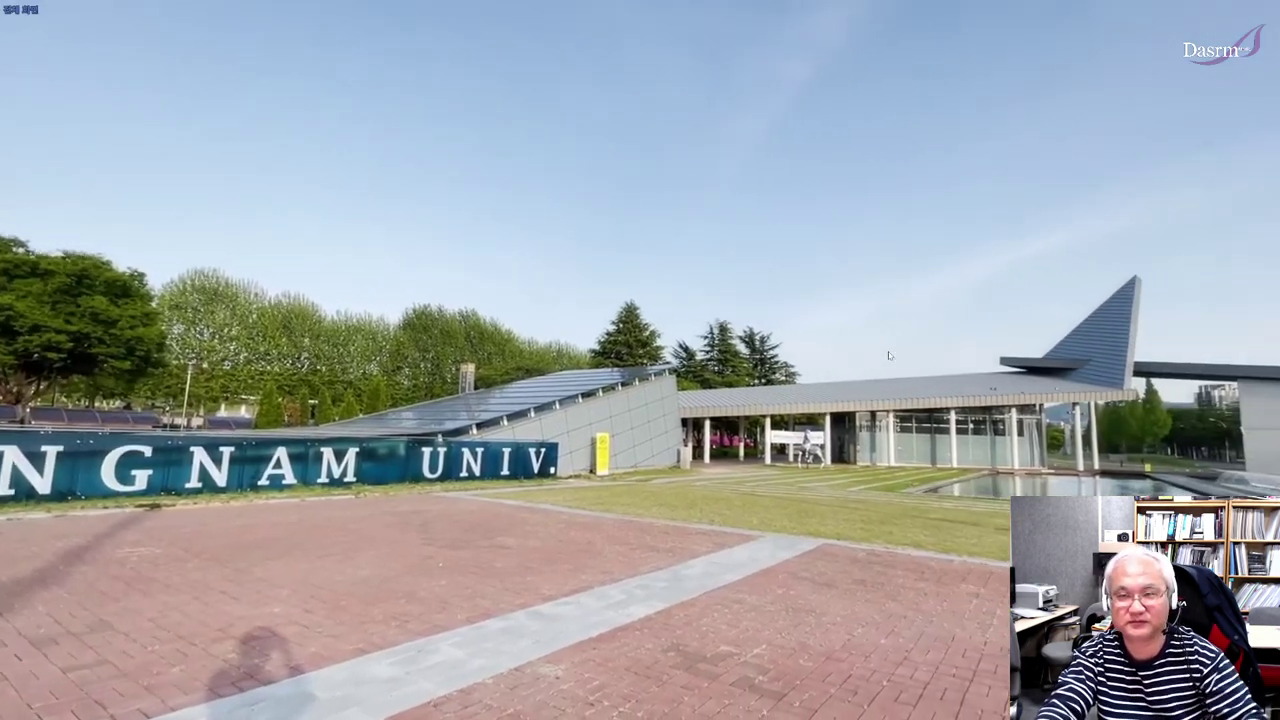